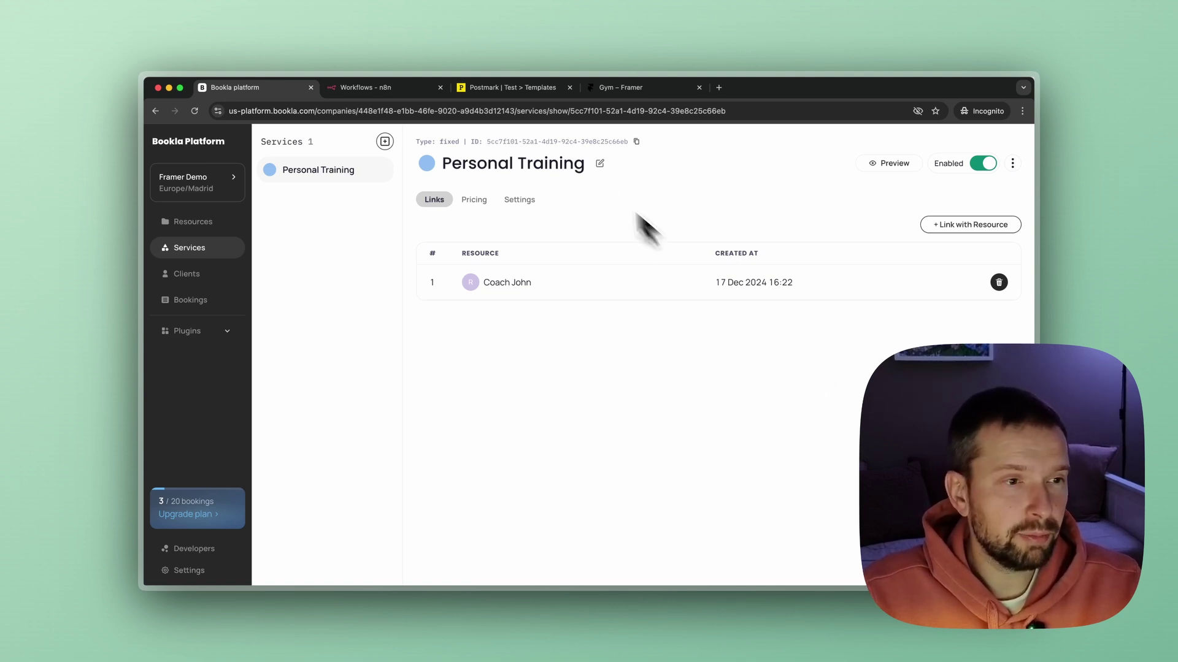
Switch to the Postmark Test server's Templates page in the browser.
left_click(491, 92)
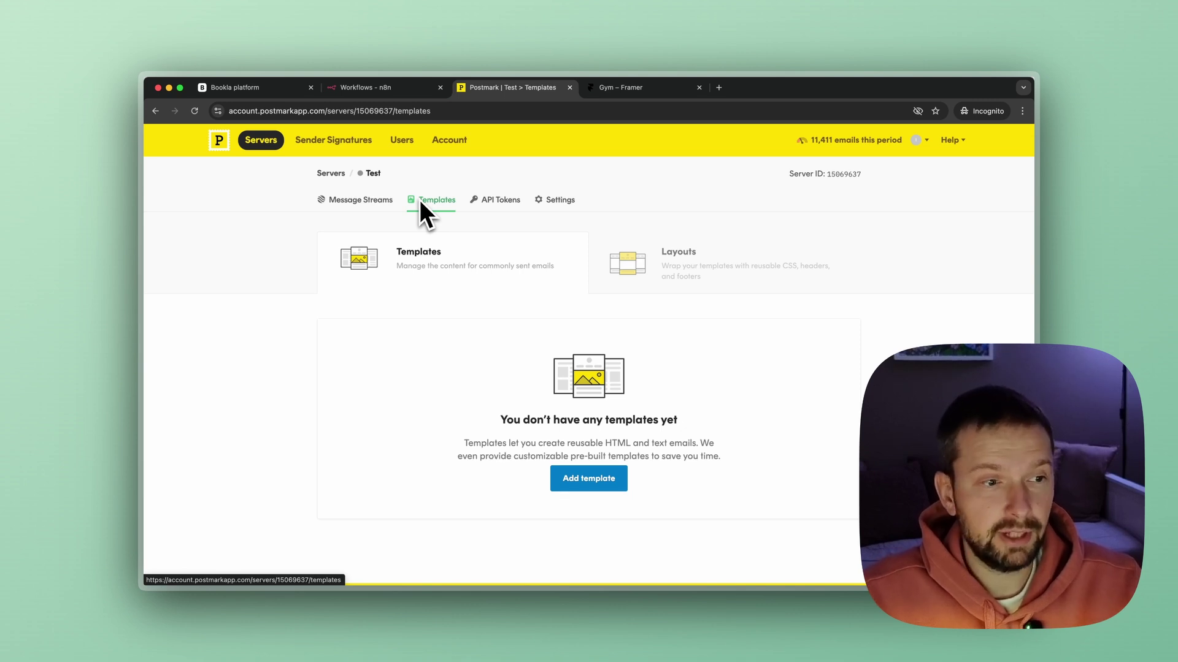
Add a new layout for the Test server based on the Basic starter.
left_click(636, 246)
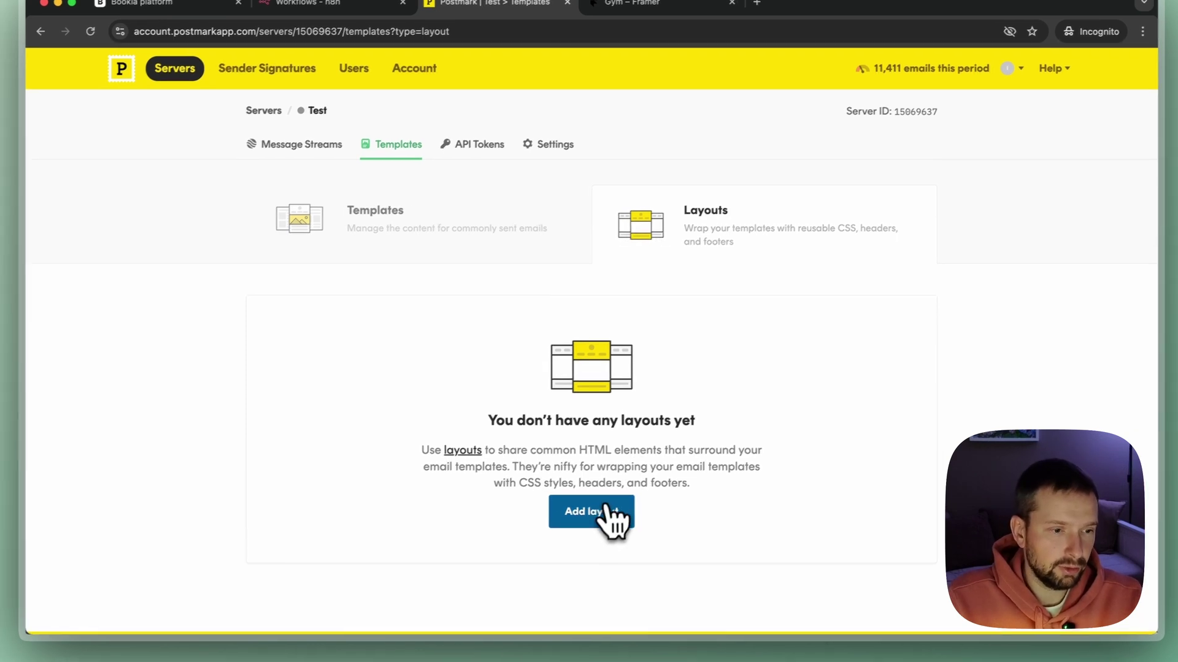
left_click(607, 518)
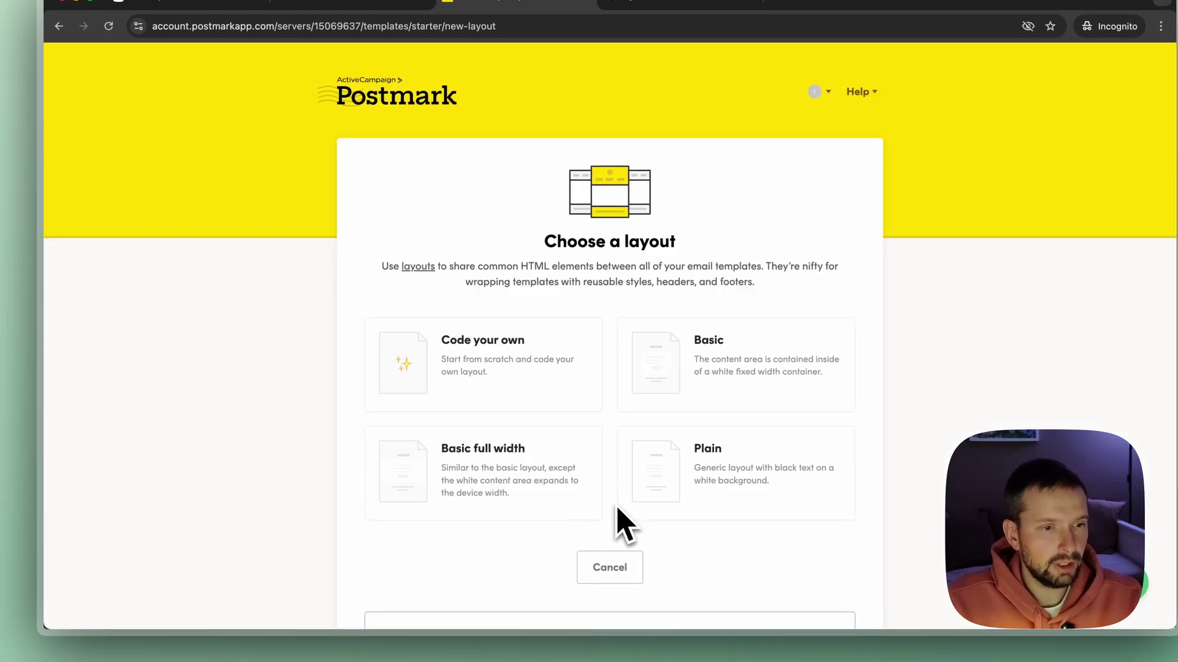
left_click(729, 362)
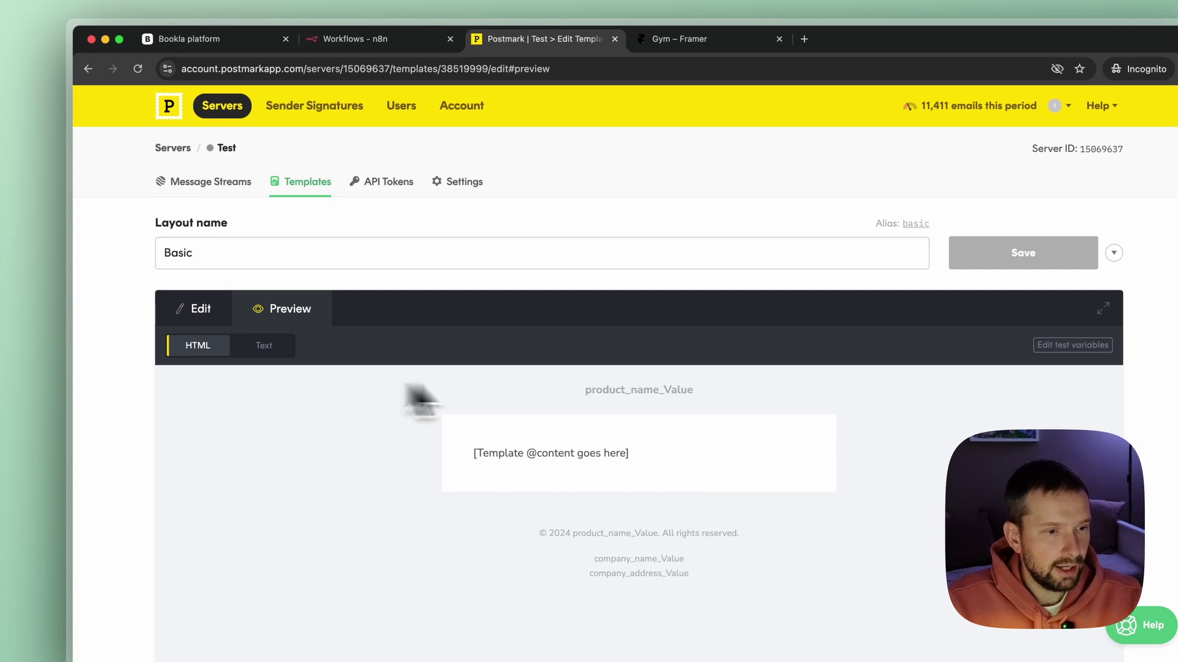
scroll(757, 417, "down", 3)
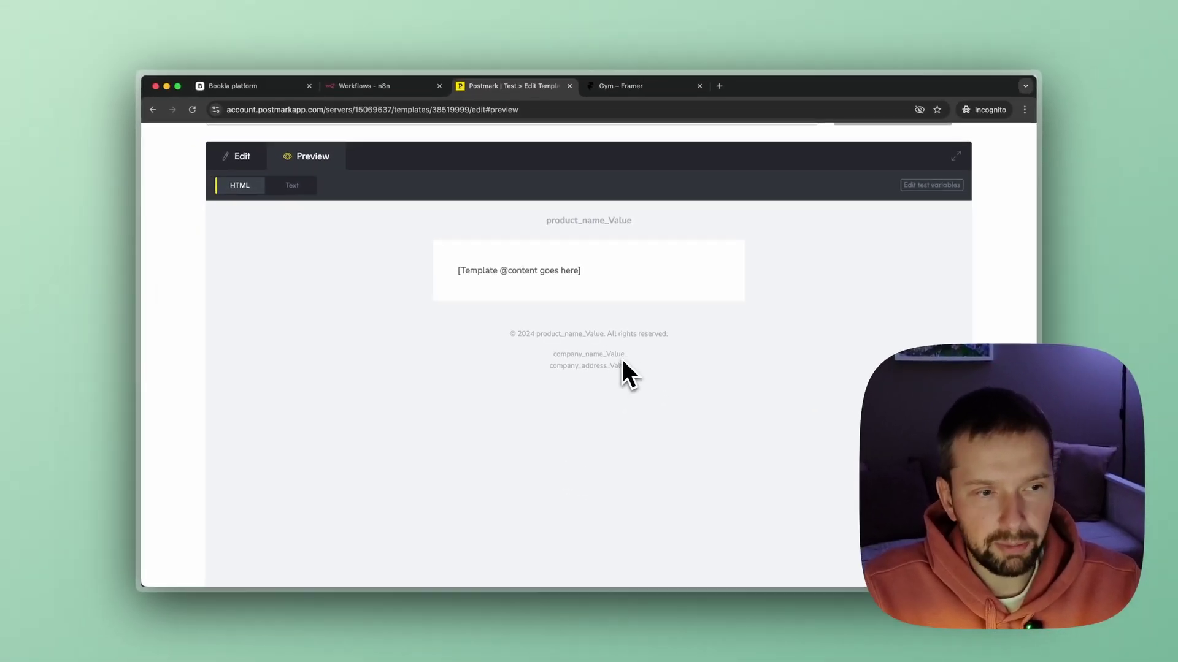
scroll(621, 359, "up", 3)
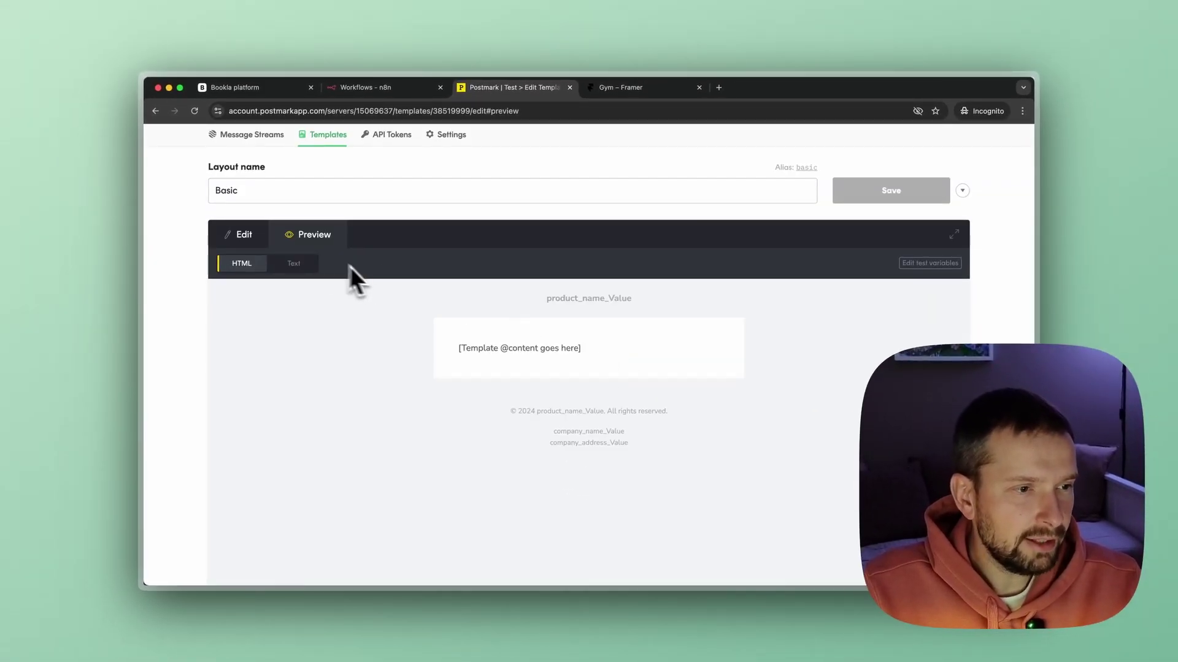
In the layout HTML, replace the product_name placeholder with Gym Inc. in the header and copyright line.
left_click(240, 235)
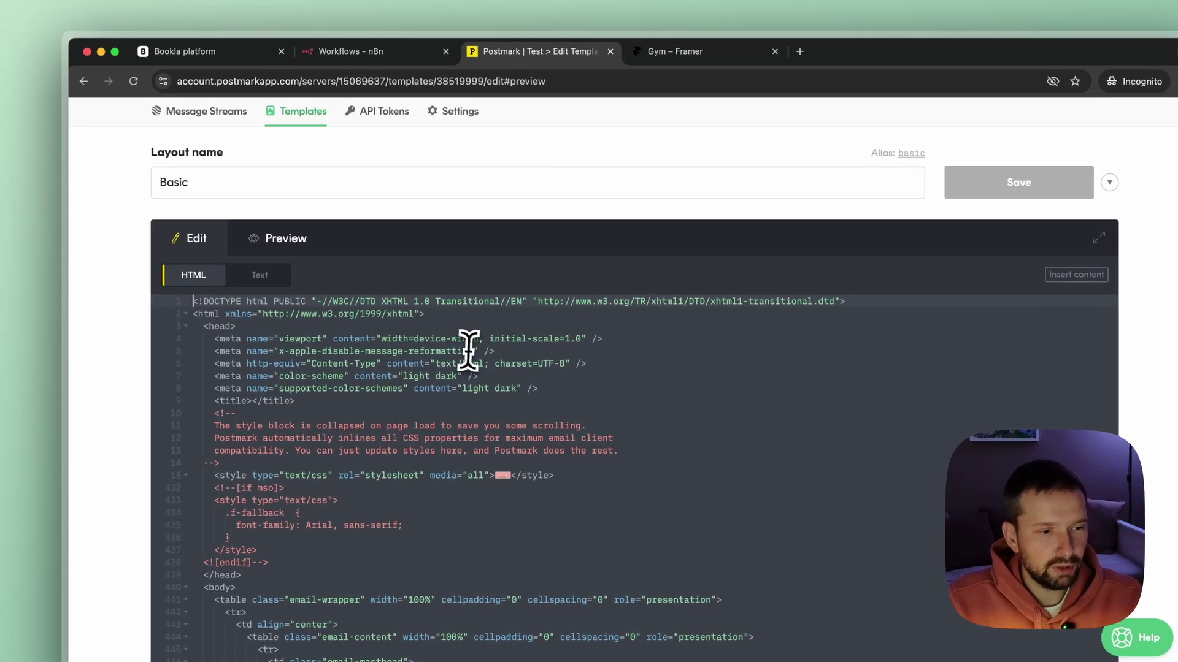
scroll(623, 347, "down", 5)
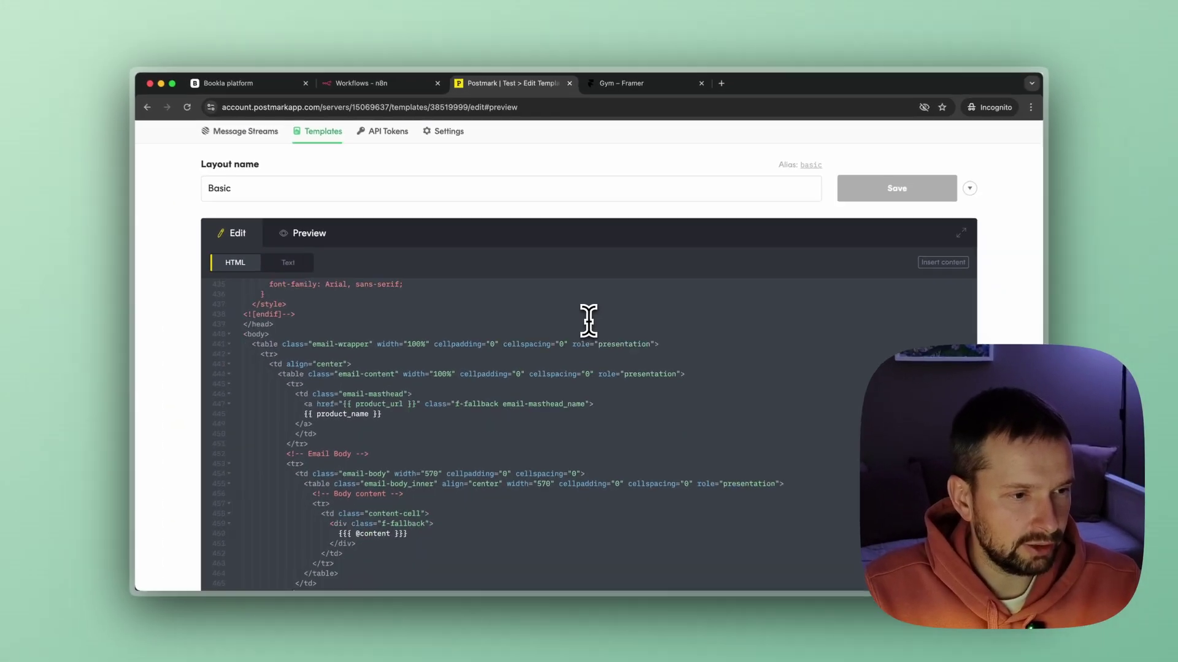
scroll(588, 320, "down", 1)
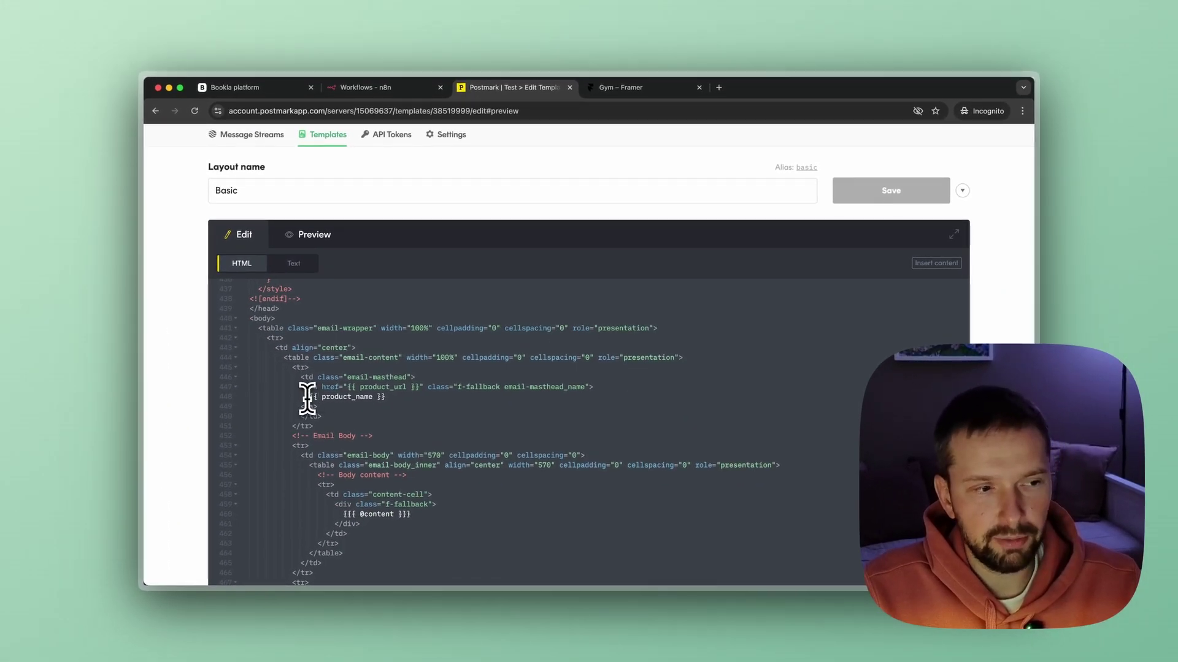
left_click_drag(306, 399, 395, 398)
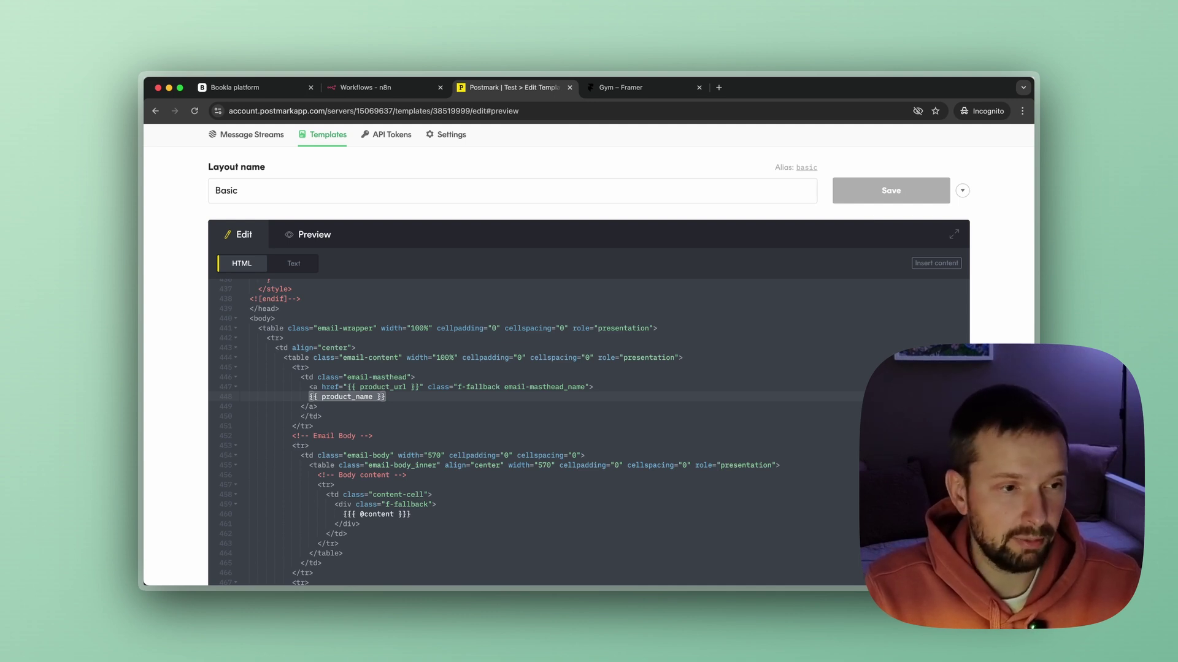
type("Gym")
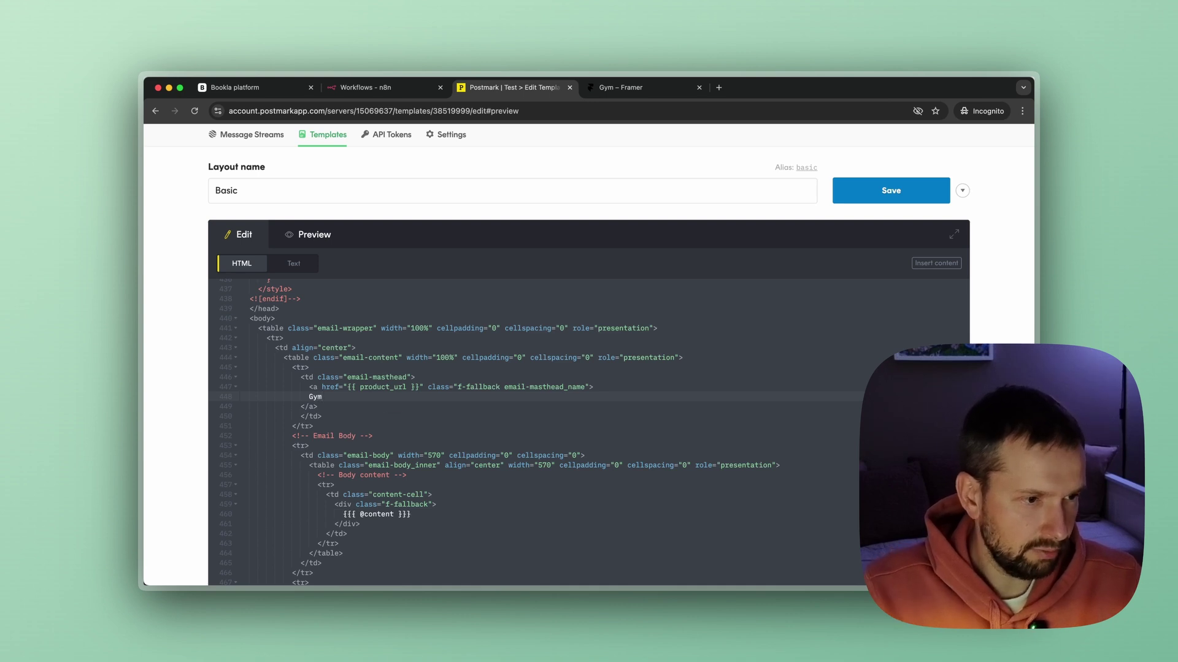
scroll(401, 383, "down", 3)
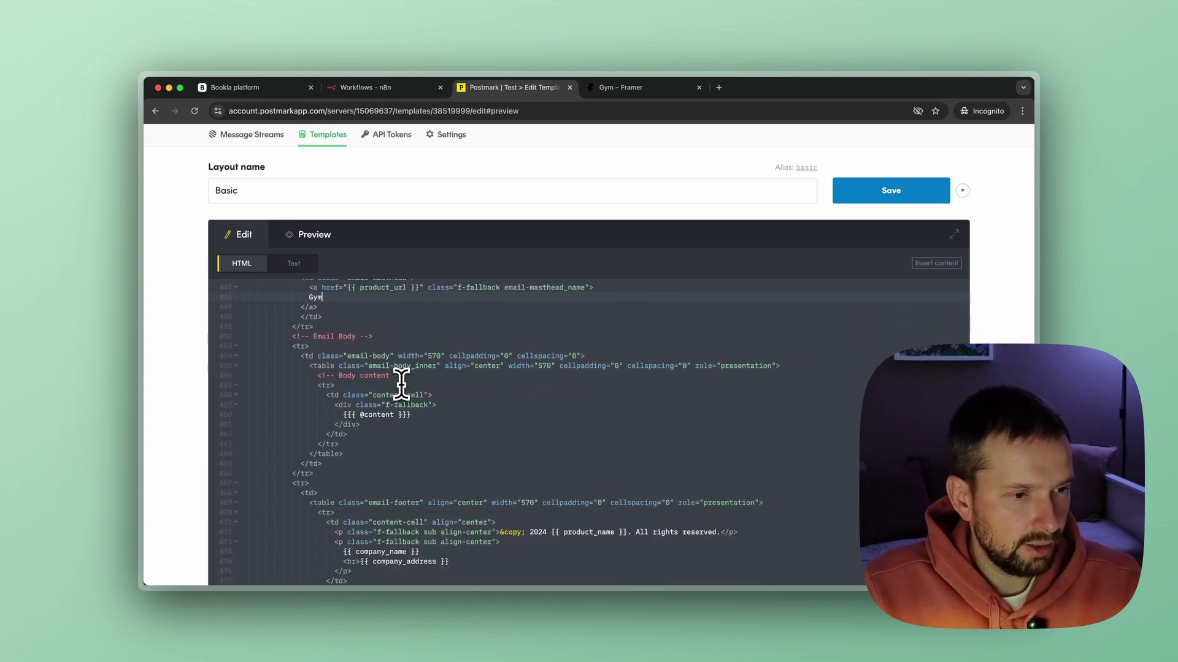
scroll(407, 383, "down", 2)
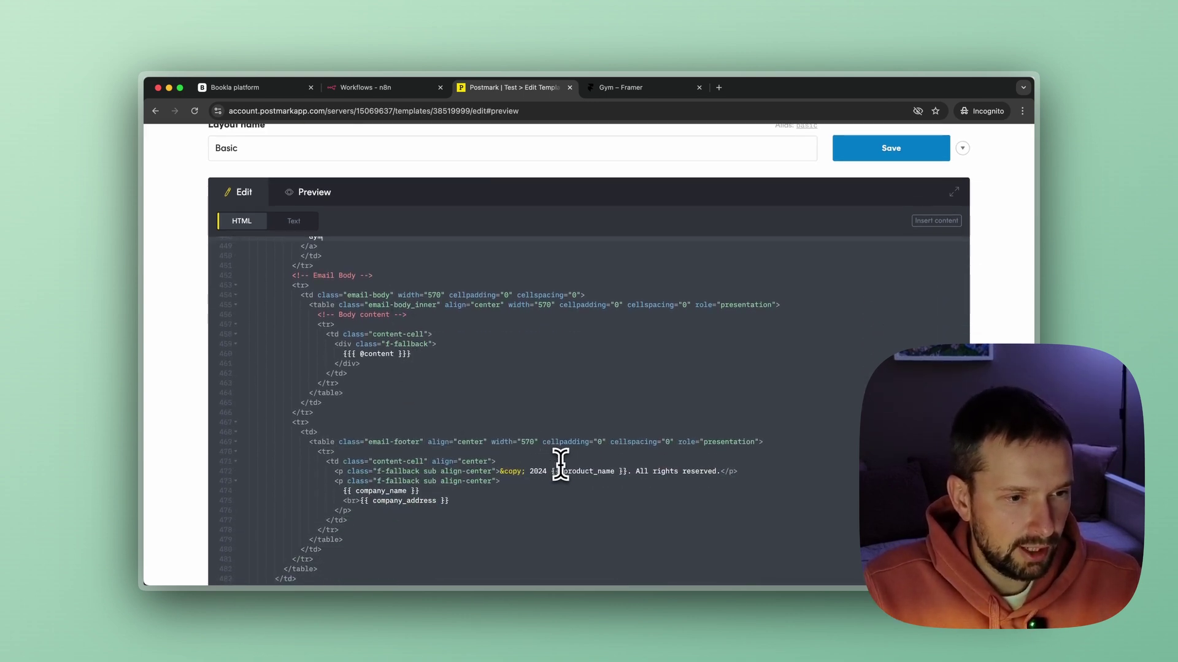
scroll(349, 273, "up", 5)
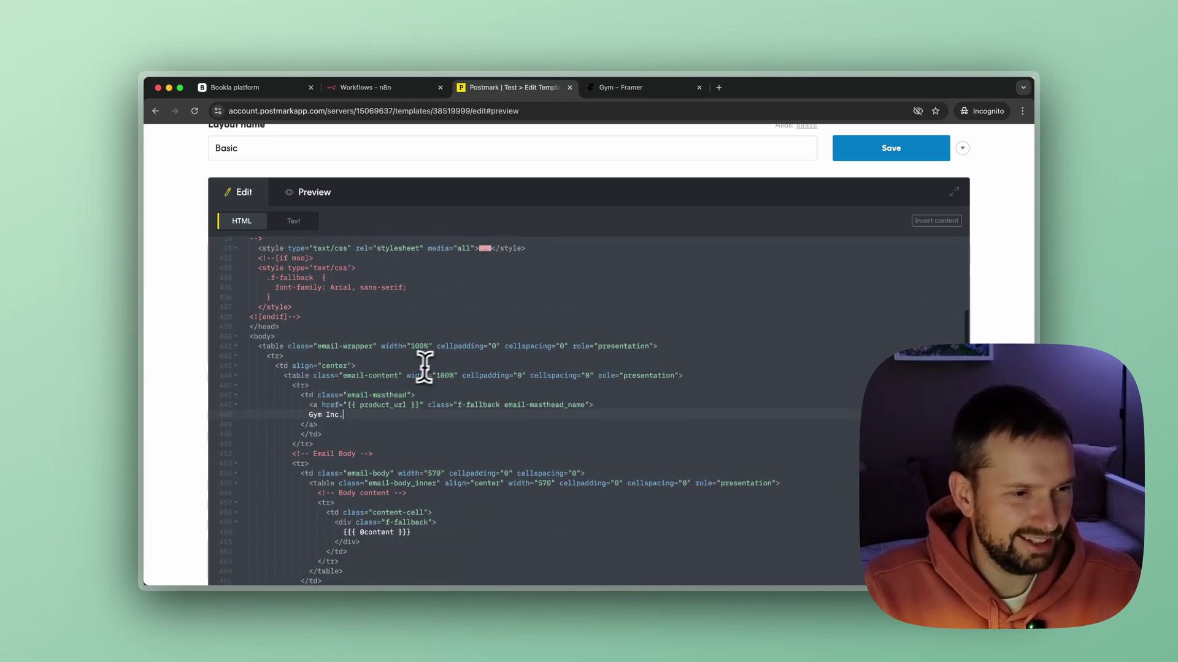
scroll(429, 368, "down", 5)
left_click_drag(550, 451, 627, 450)
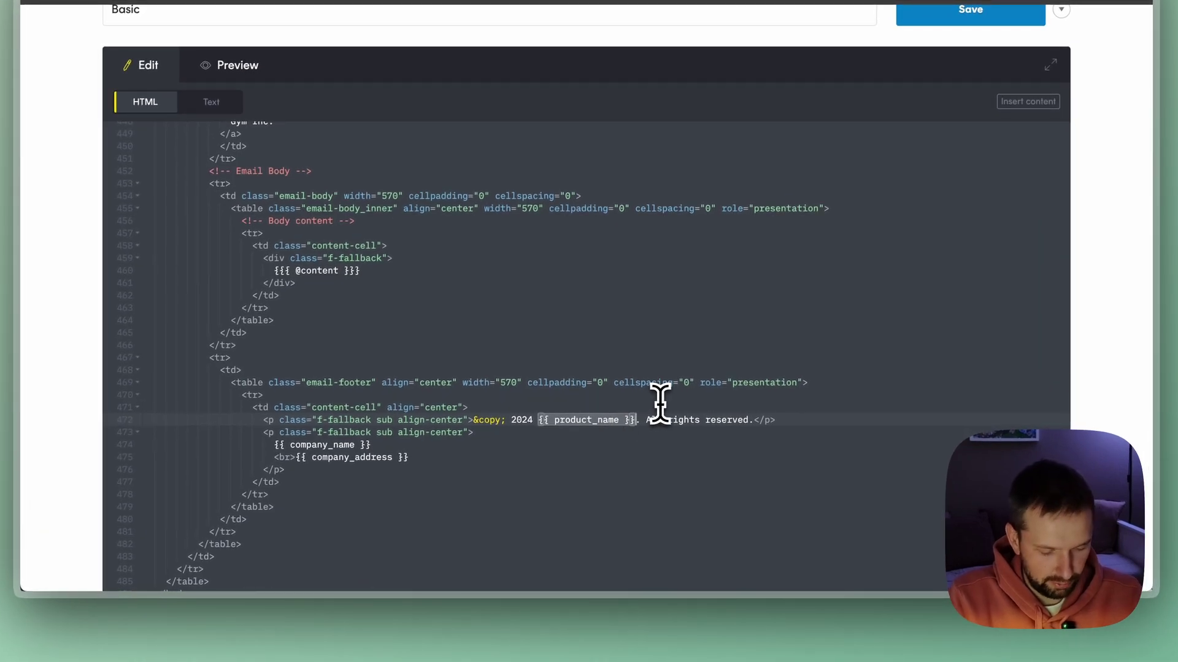
type("Gym Inc")
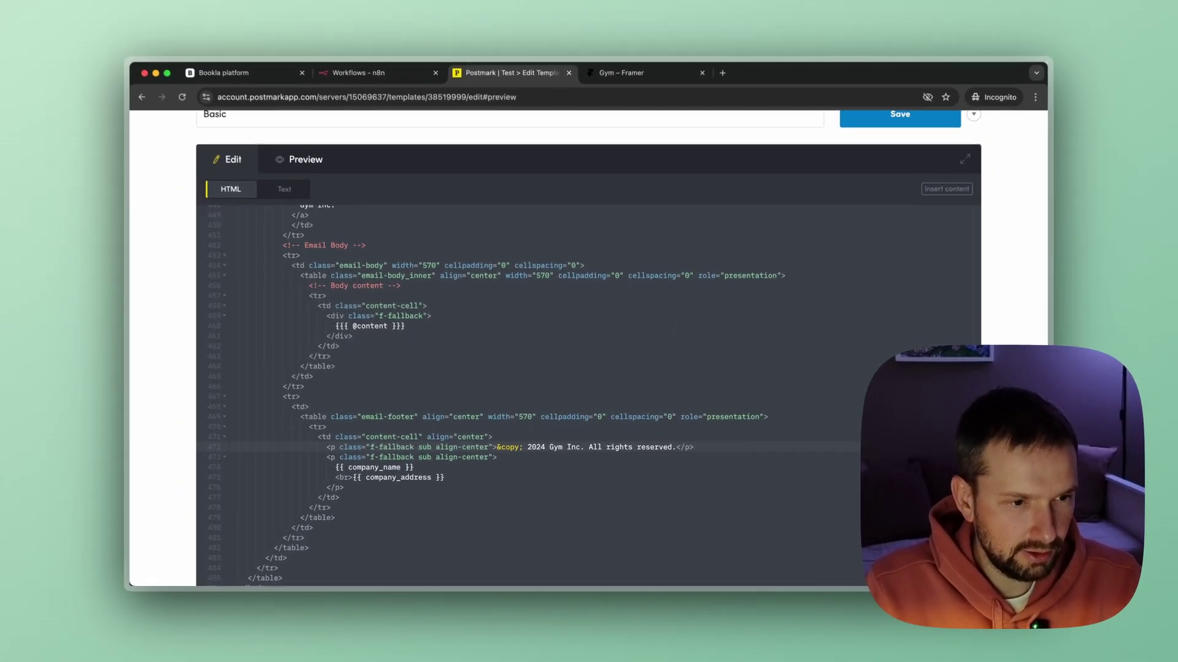
Change the footer to Gym Corp. and Some address, and check the rendered preview.
key("Down")
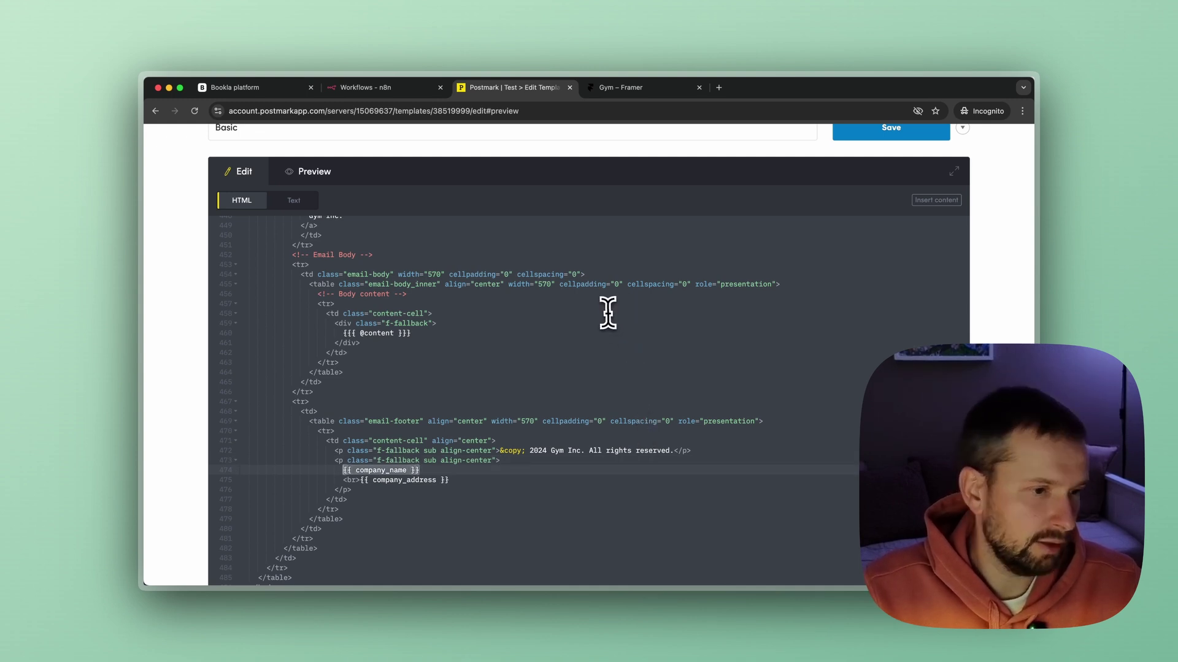
type("Gym Corp.")
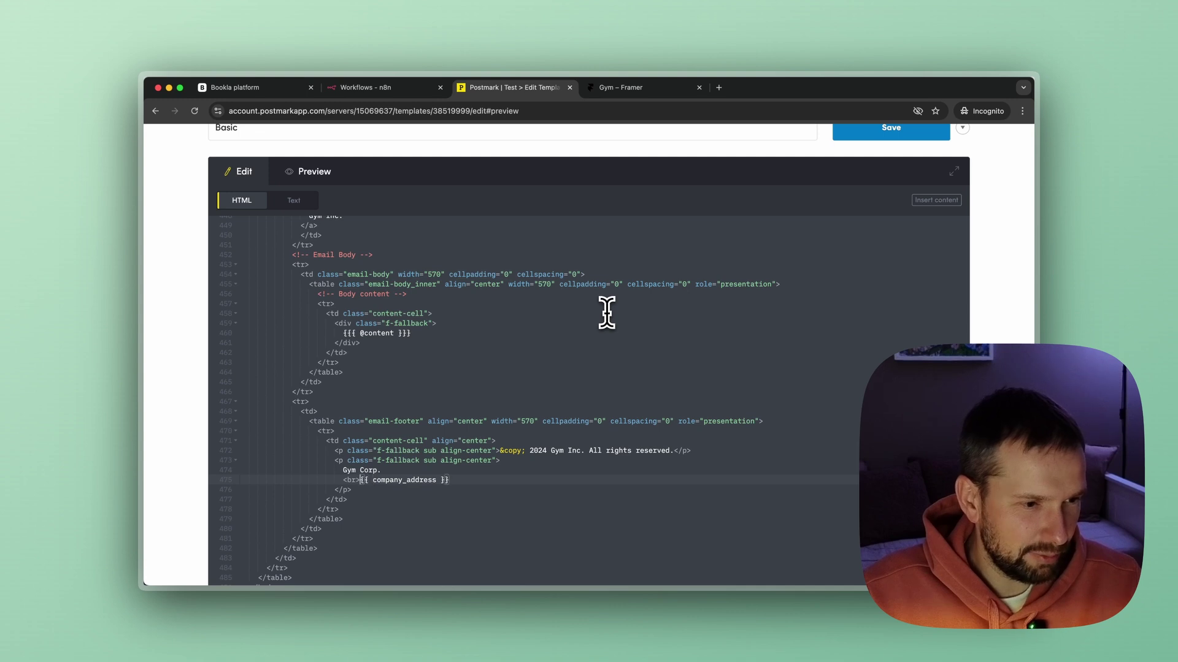
key("shift+alt+Right")
type("So")
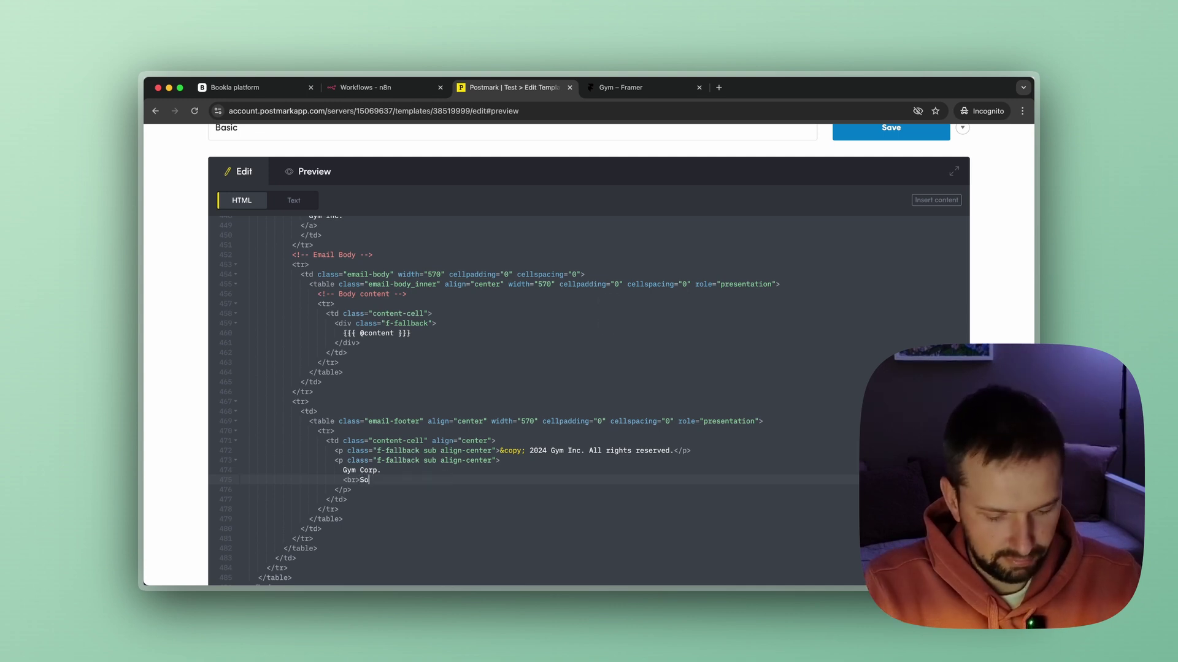
type("me address")
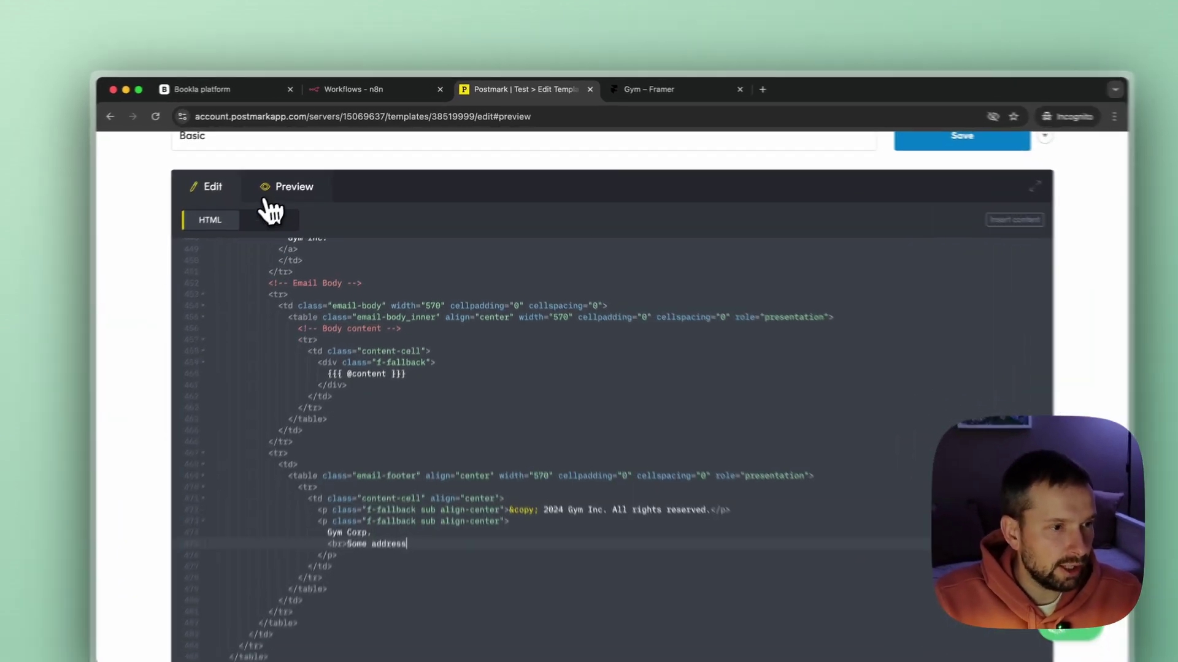
left_click(325, 171)
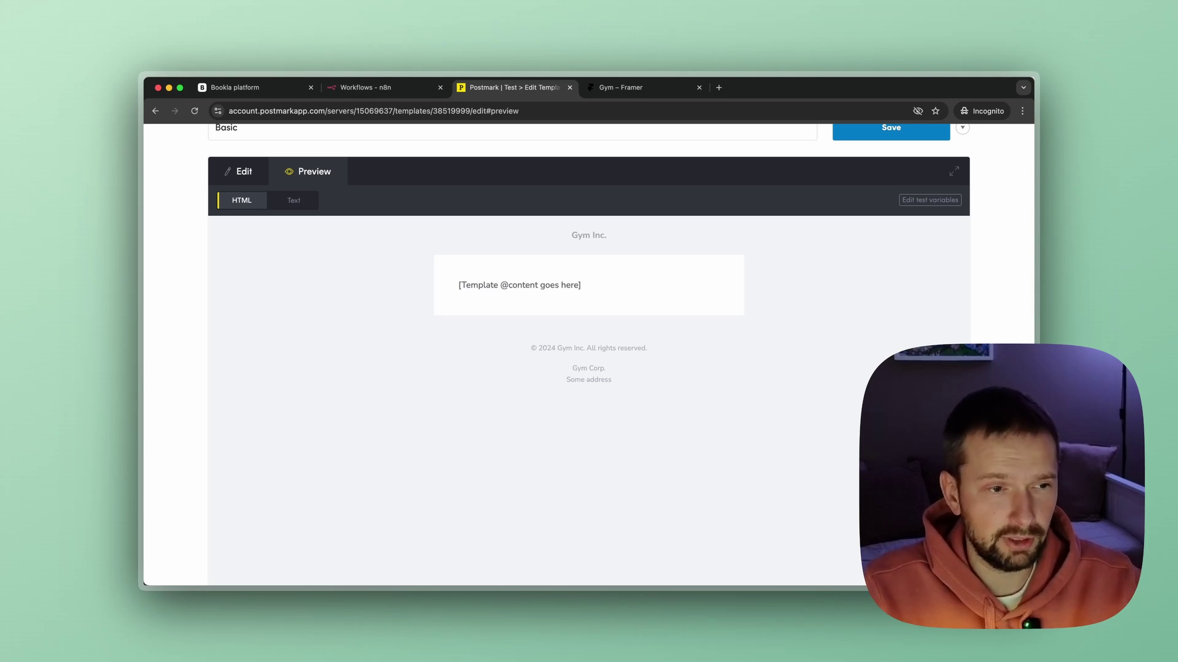
scroll(638, 329, "up", 2)
scroll(613, 337, "up", 3)
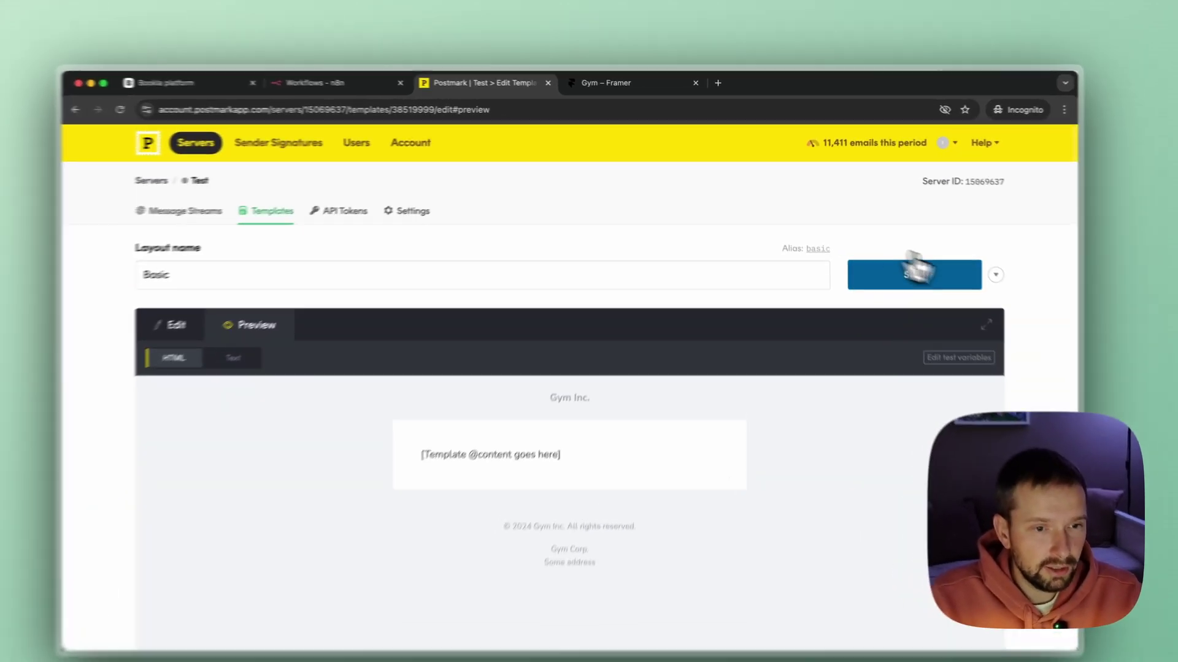
Save the Basic layout and create a code-your-own Booking confirmation template using the basic layout.
left_click(914, 273)
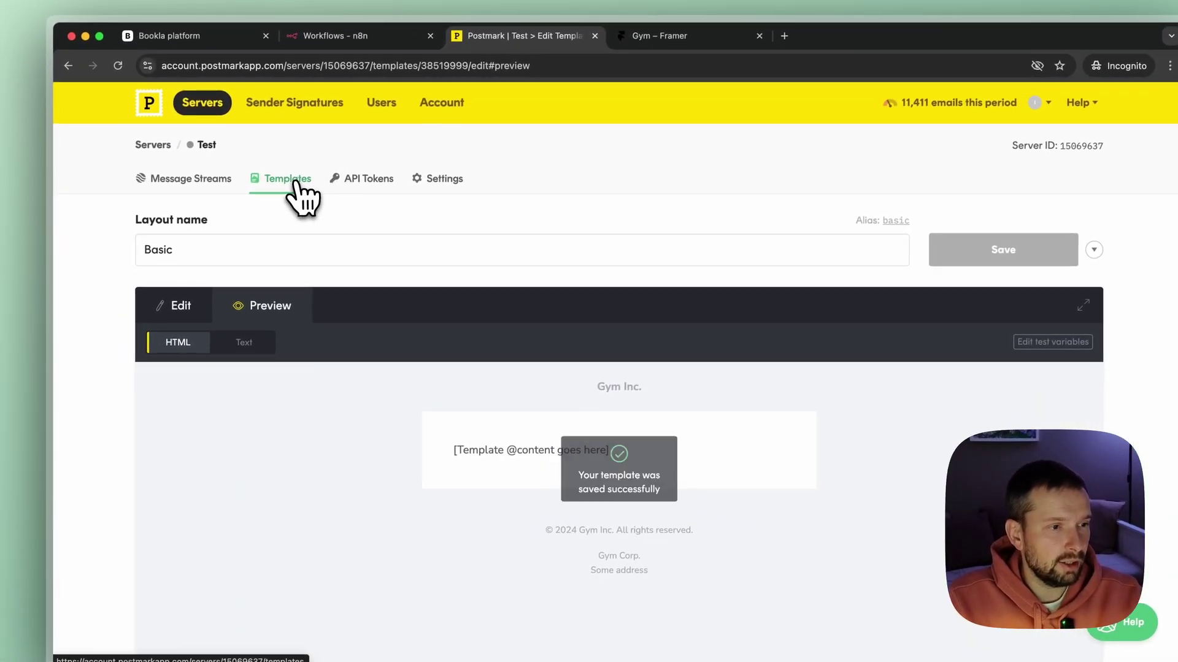
left_click(294, 183)
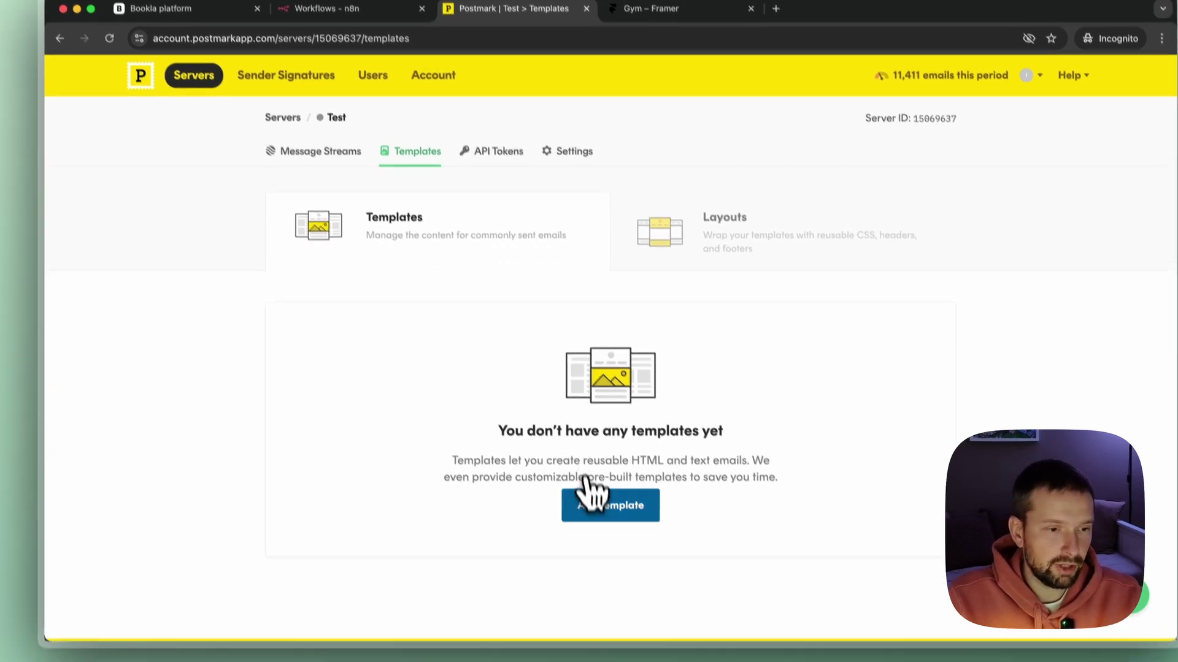
left_click(591, 504)
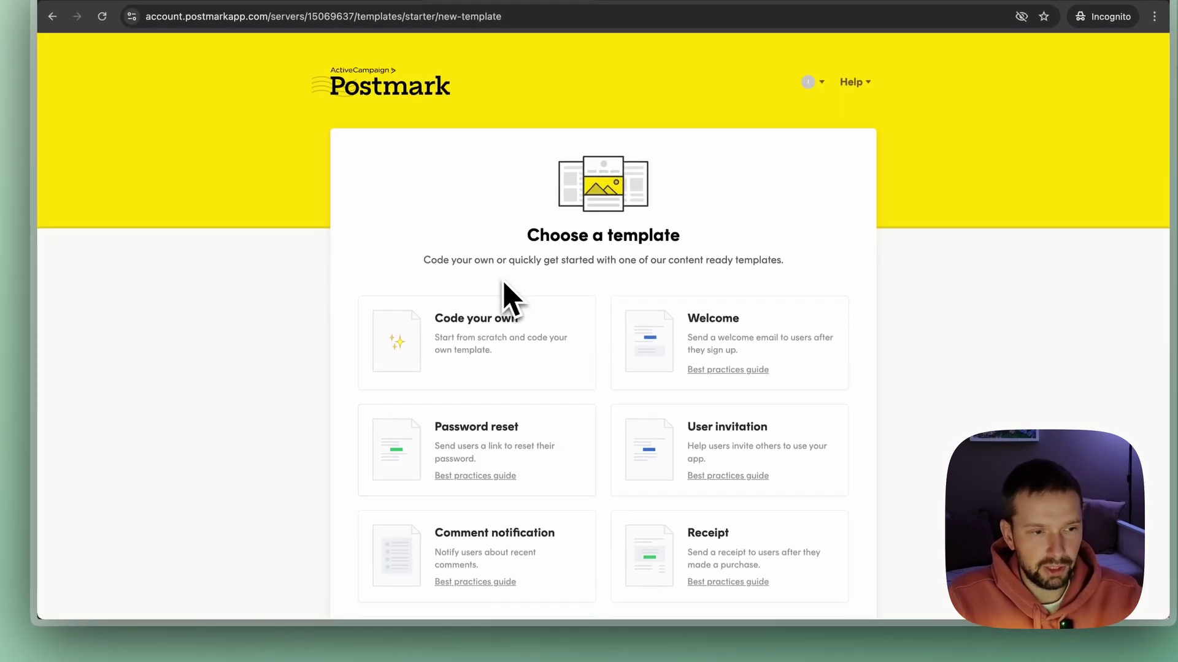
left_click(465, 340)
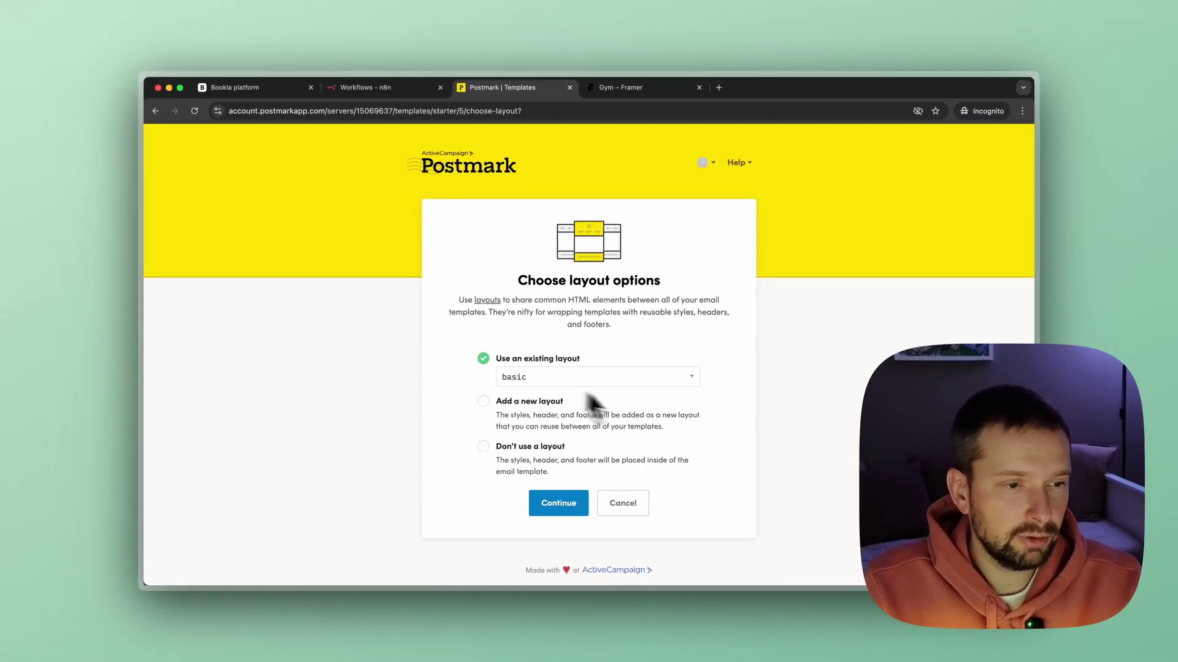
left_click(559, 505)
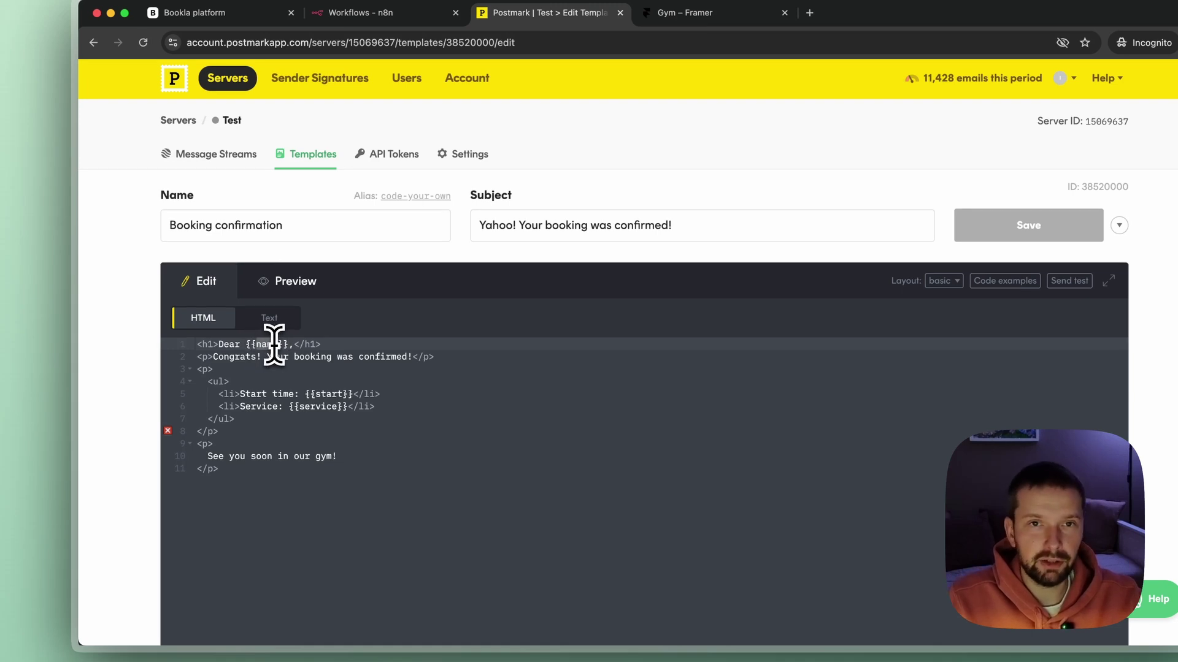
Review the name, start and service placeholders and preview them as name_Value, start_Value, service_Value.
left_click(275, 344)
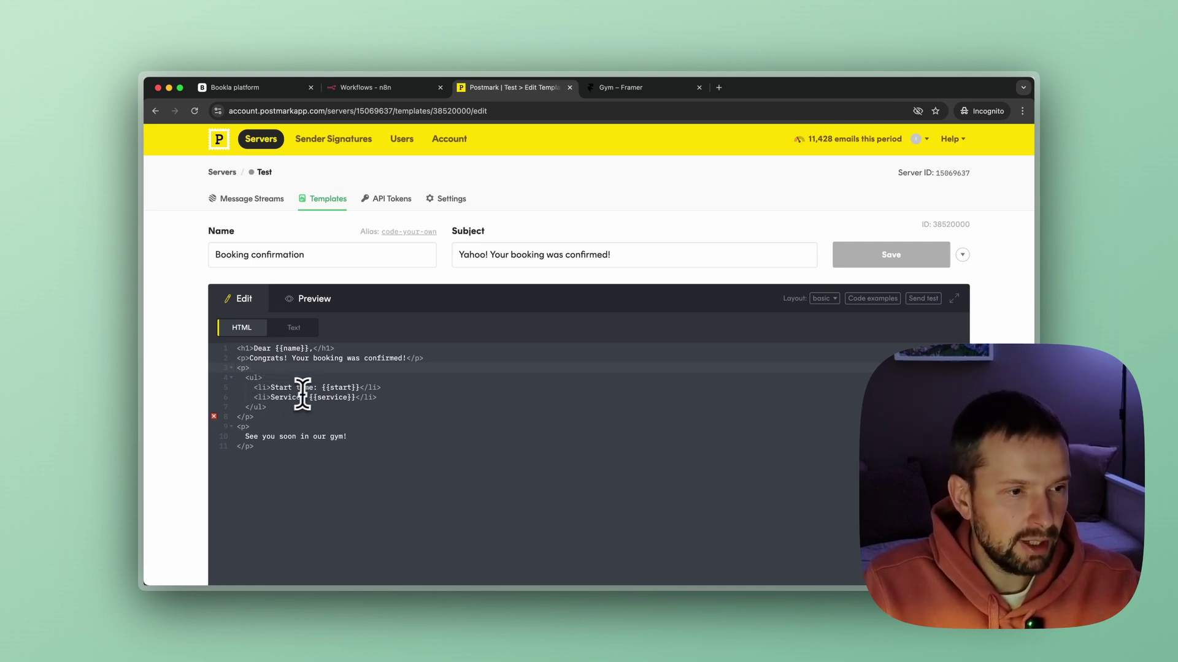
left_click_drag(322, 388, 360, 388)
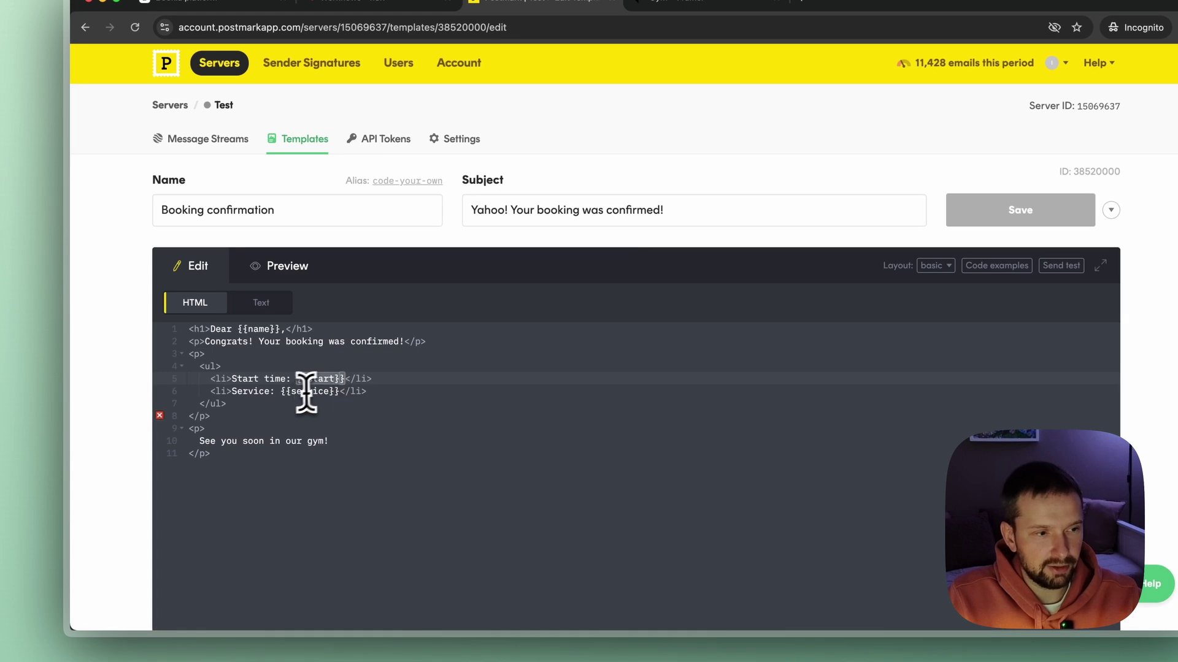
left_click_drag(281, 391, 336, 396)
left_click(236, 417)
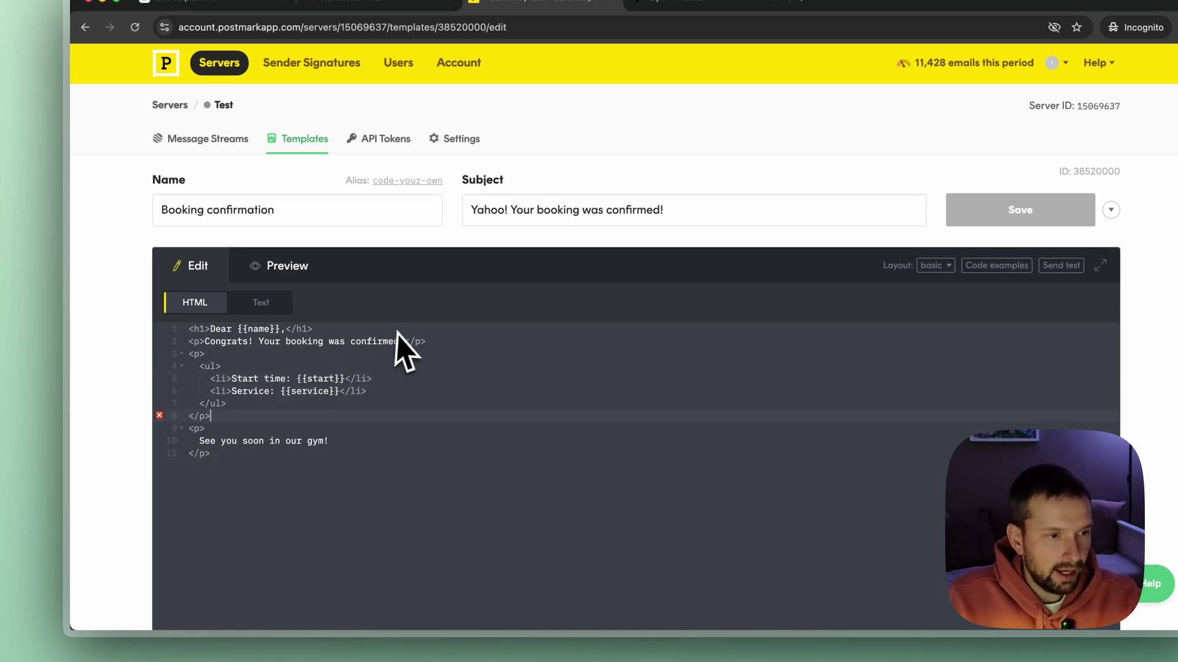
left_click(281, 270)
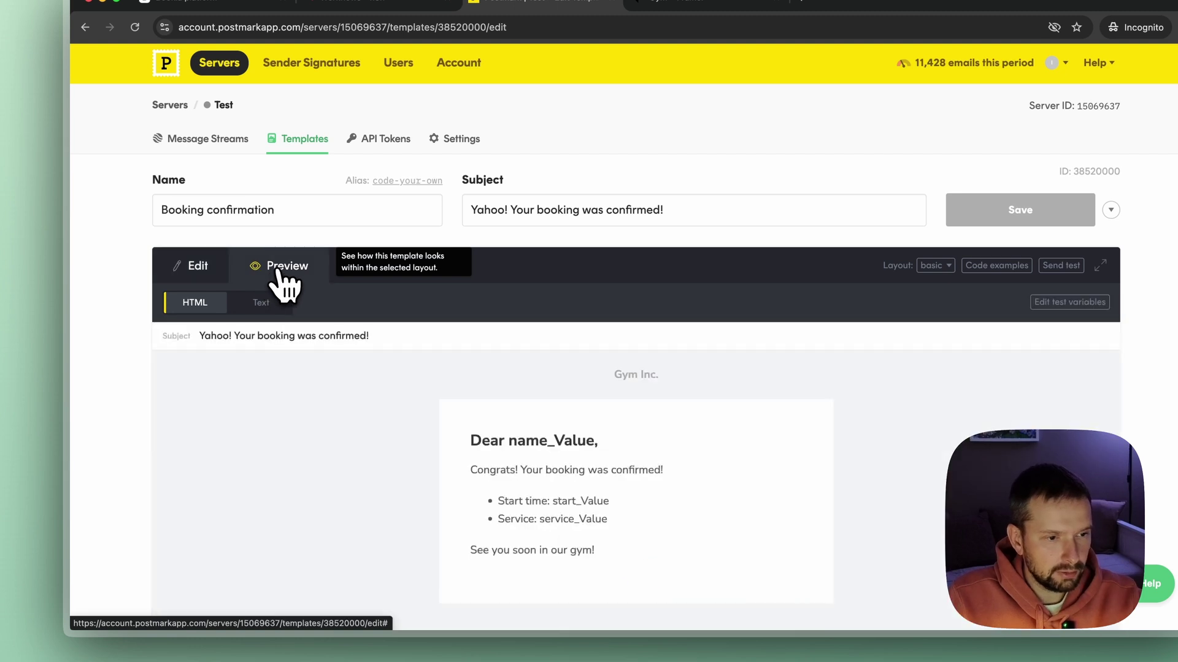
scroll(552, 473, "down", 3)
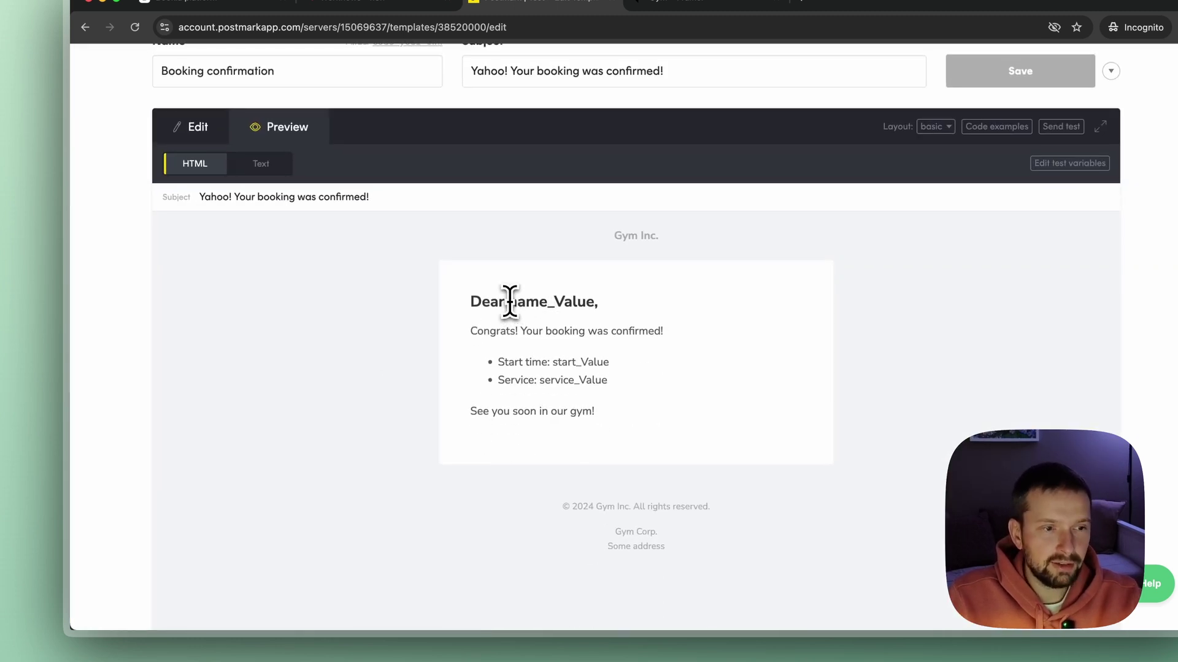
left_click_drag(510, 302, 594, 298)
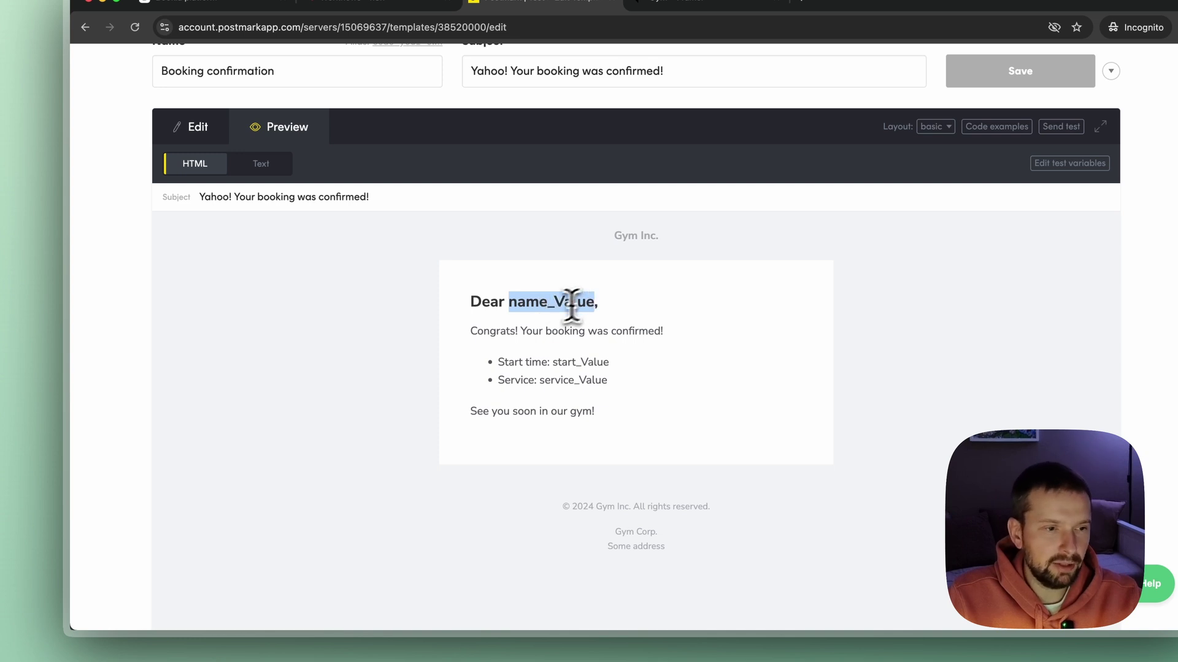
left_click(548, 313)
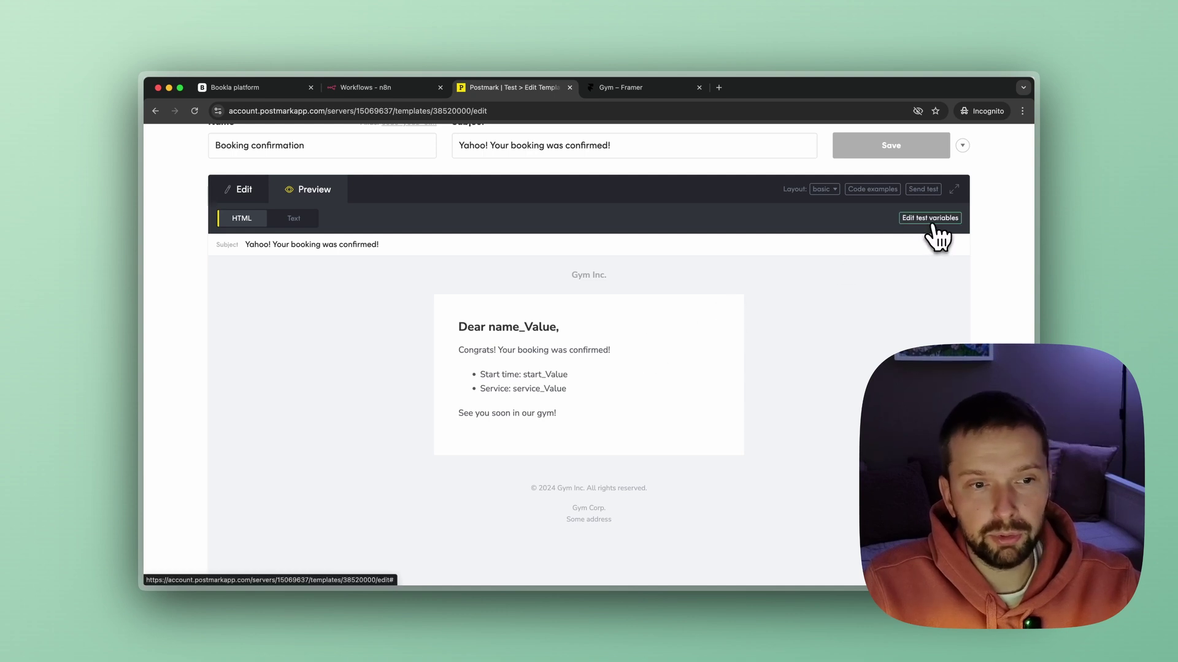
Edit test variables: remove product_url, set a sample name, 30/12/2024 10 A.M. and Private Training.
left_click(957, 238)
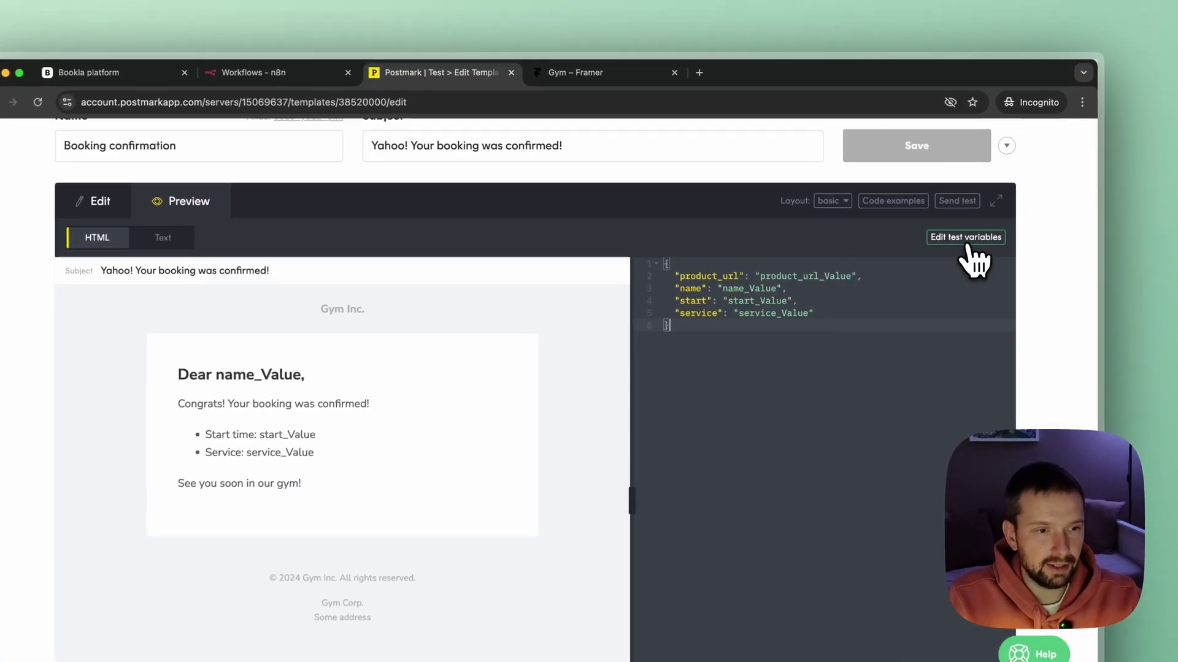
left_click(671, 279)
key("shift+Down")
key("BackSpace")
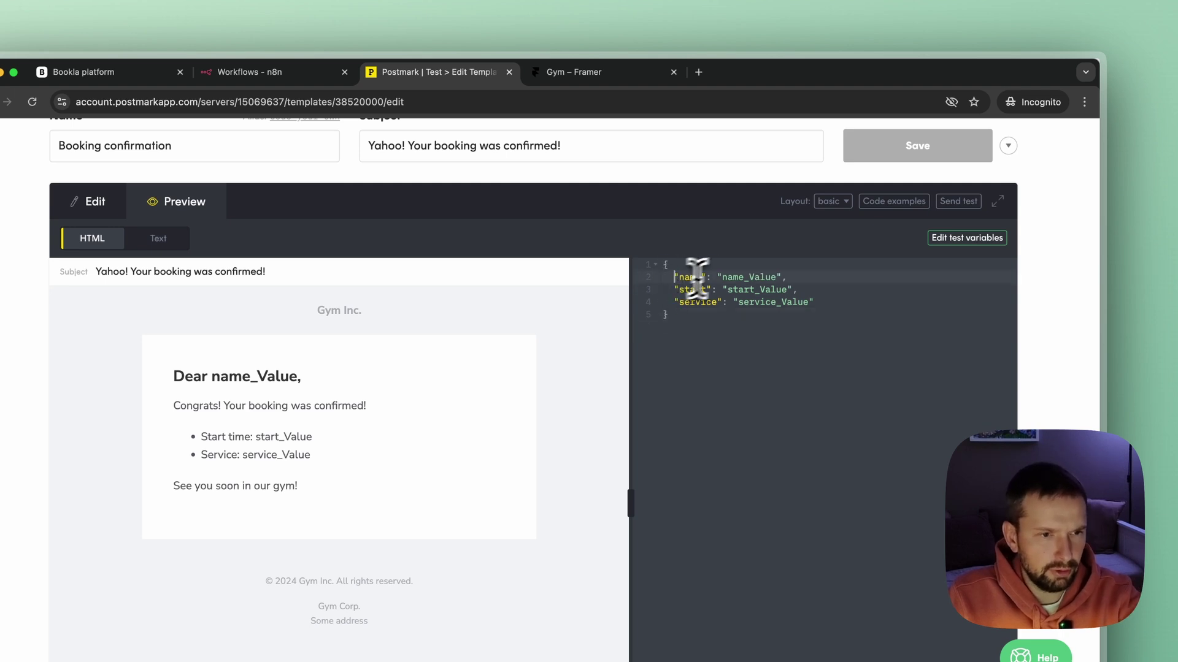
left_click_drag(723, 277, 774, 277)
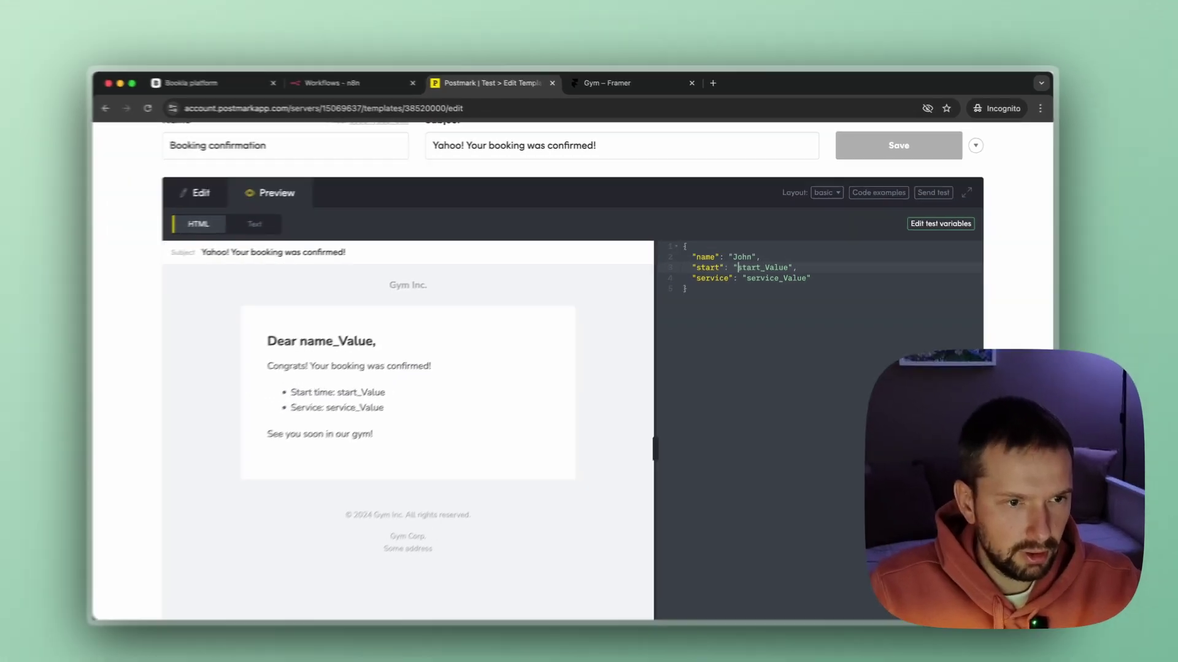
double_click(744, 289)
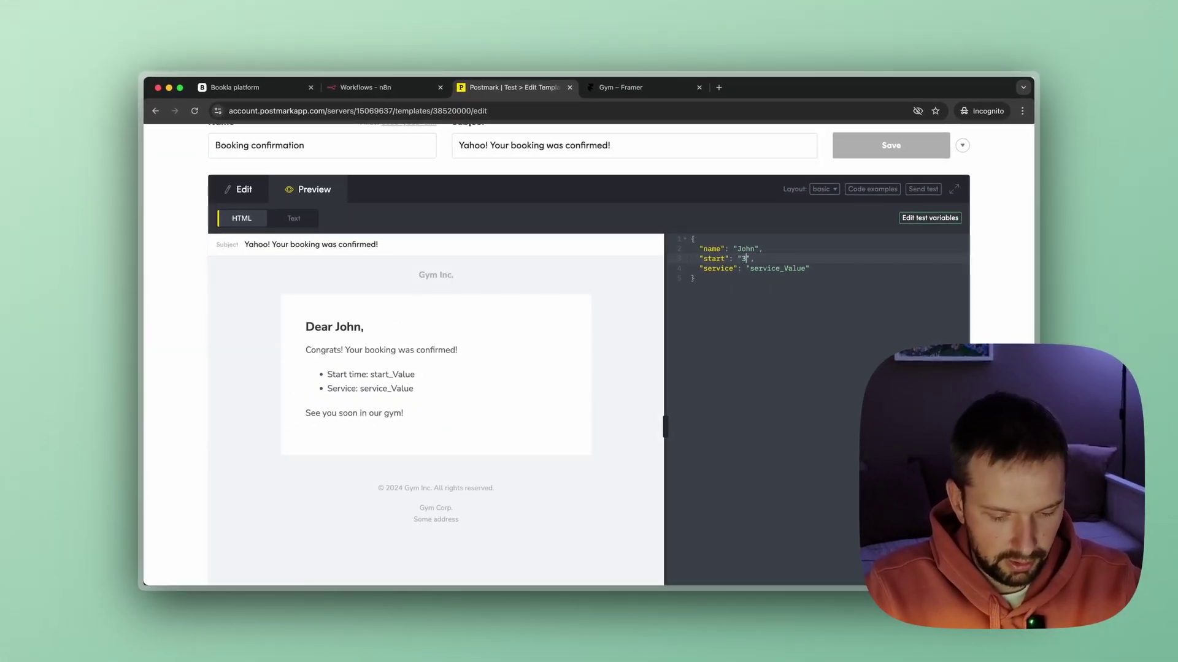
type("30/1")
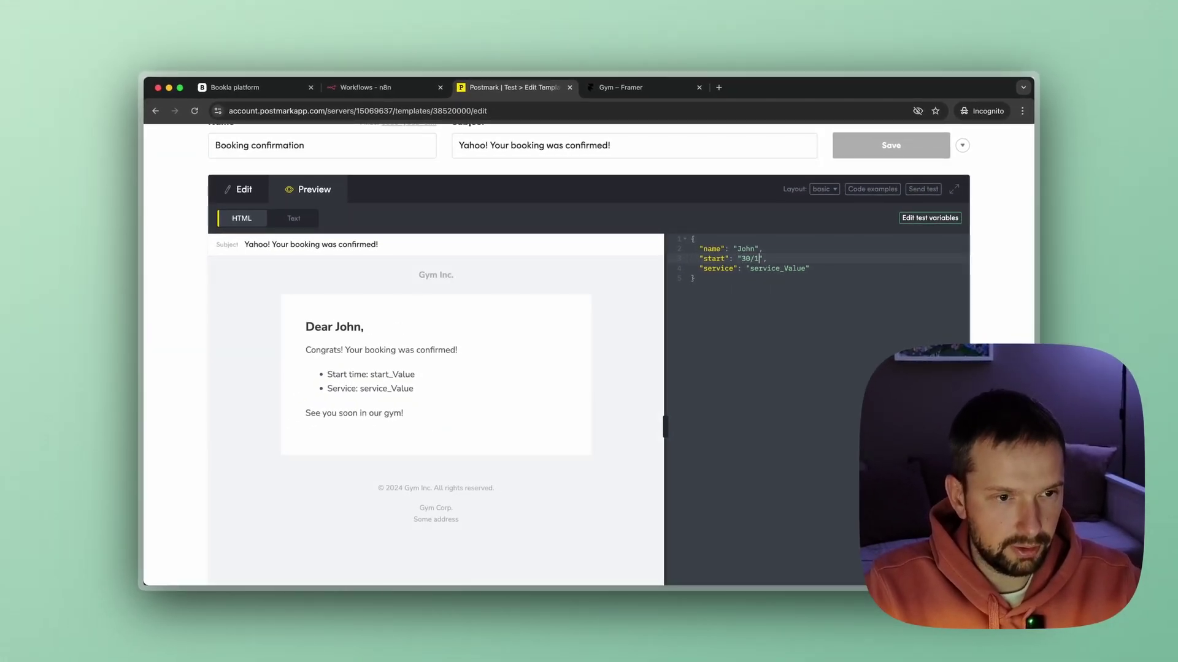
type("2/202")
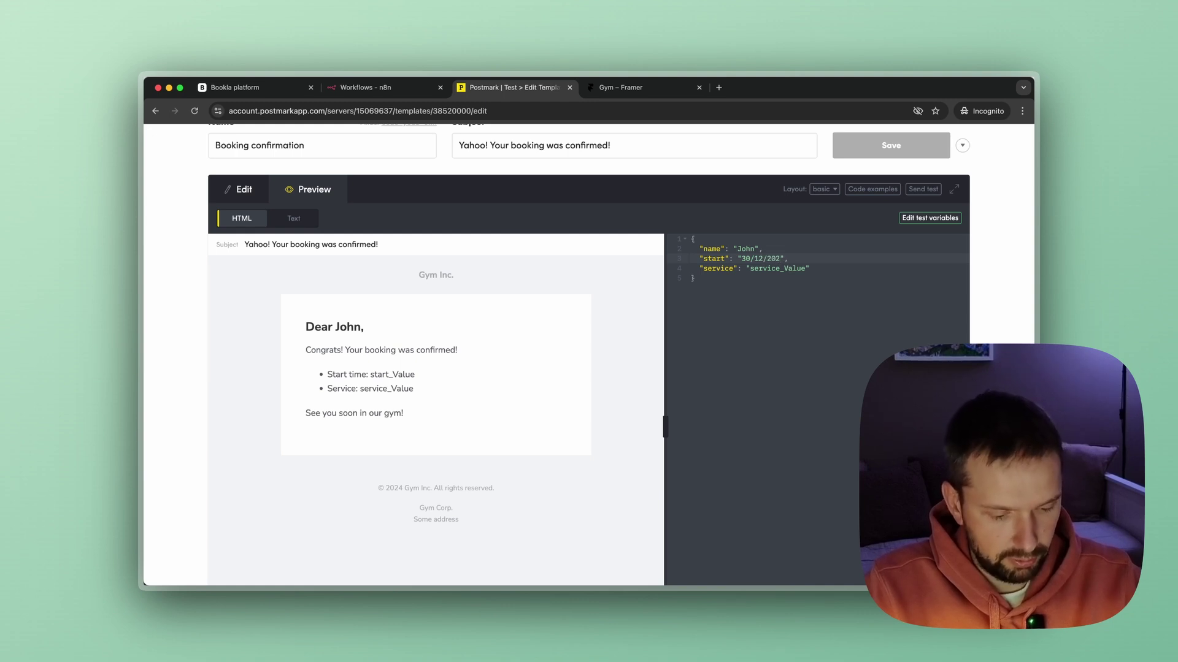
type("4 10 A.M.")
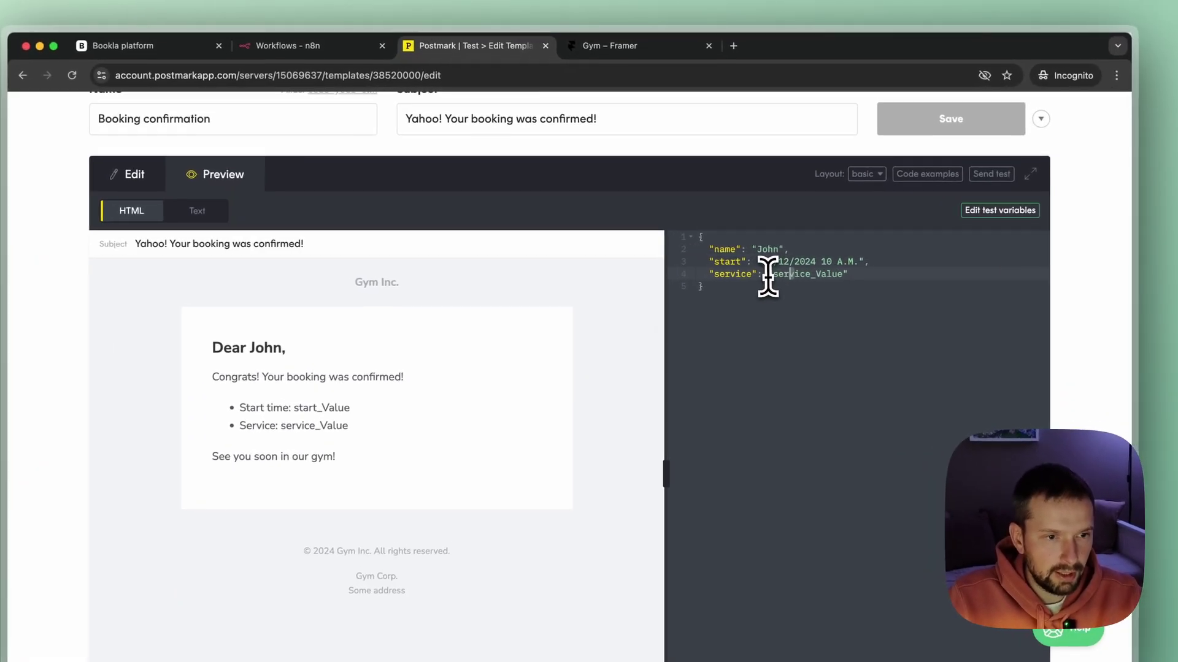
left_click_drag(750, 268, 853, 274)
type("Private Training")
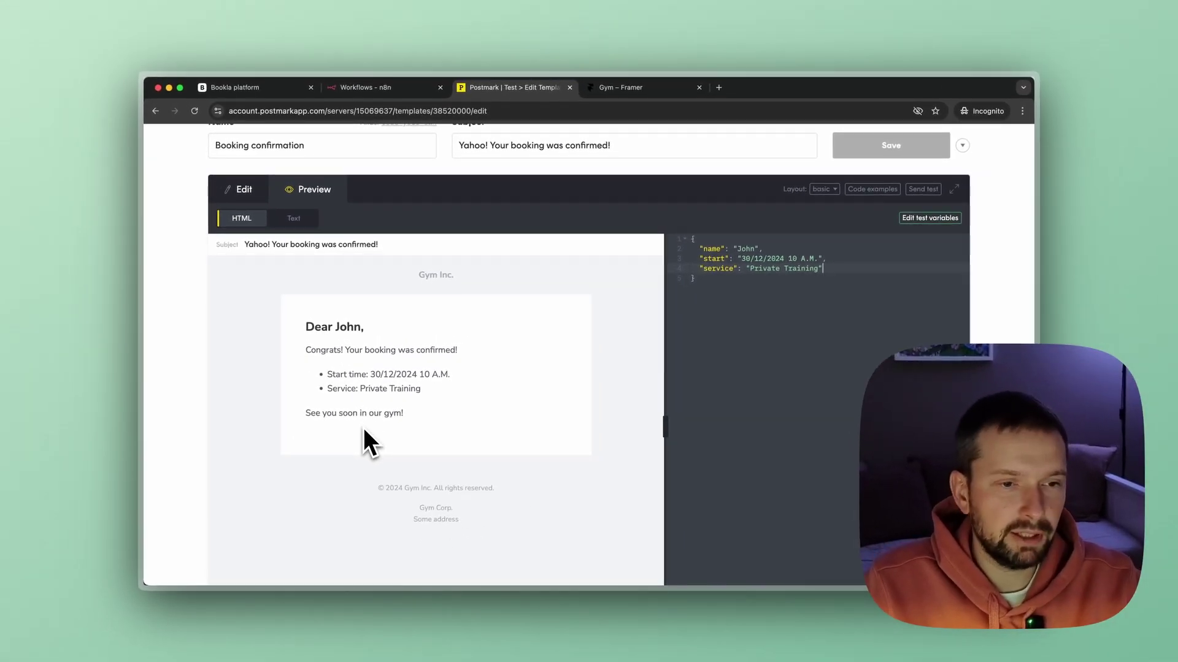
scroll(462, 374, "down", 3)
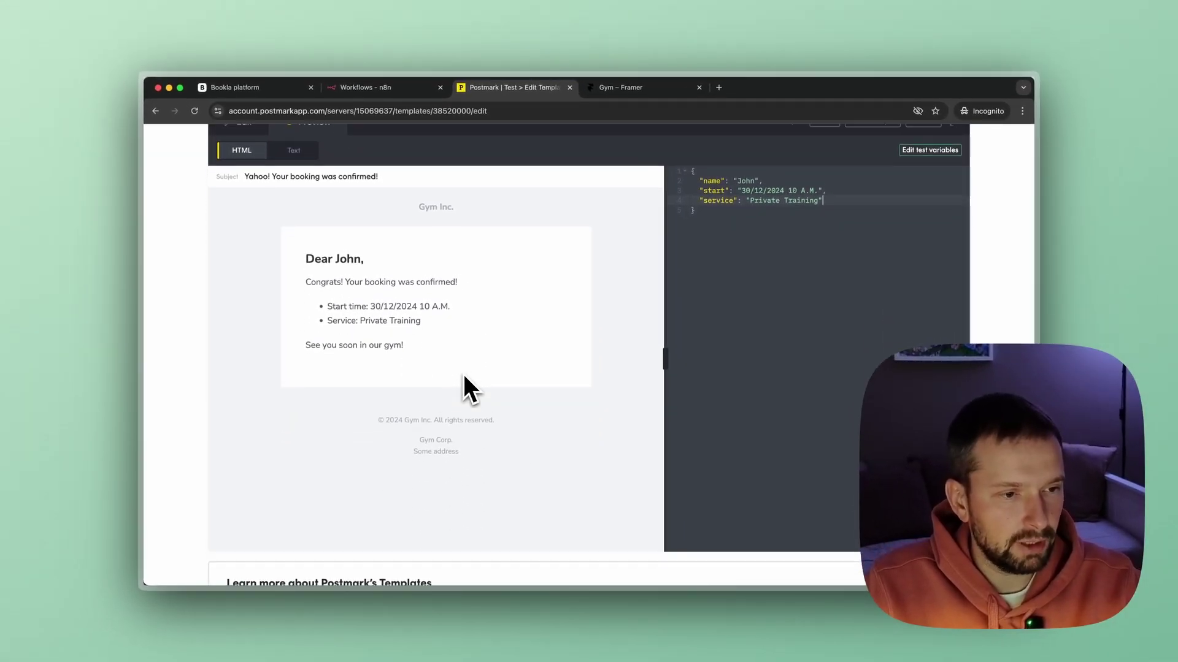
scroll(463, 375, "up", 3)
Change the Booking confirmation template's alias from code-your-own to 'confirmation' and save it.
left_click(389, 134)
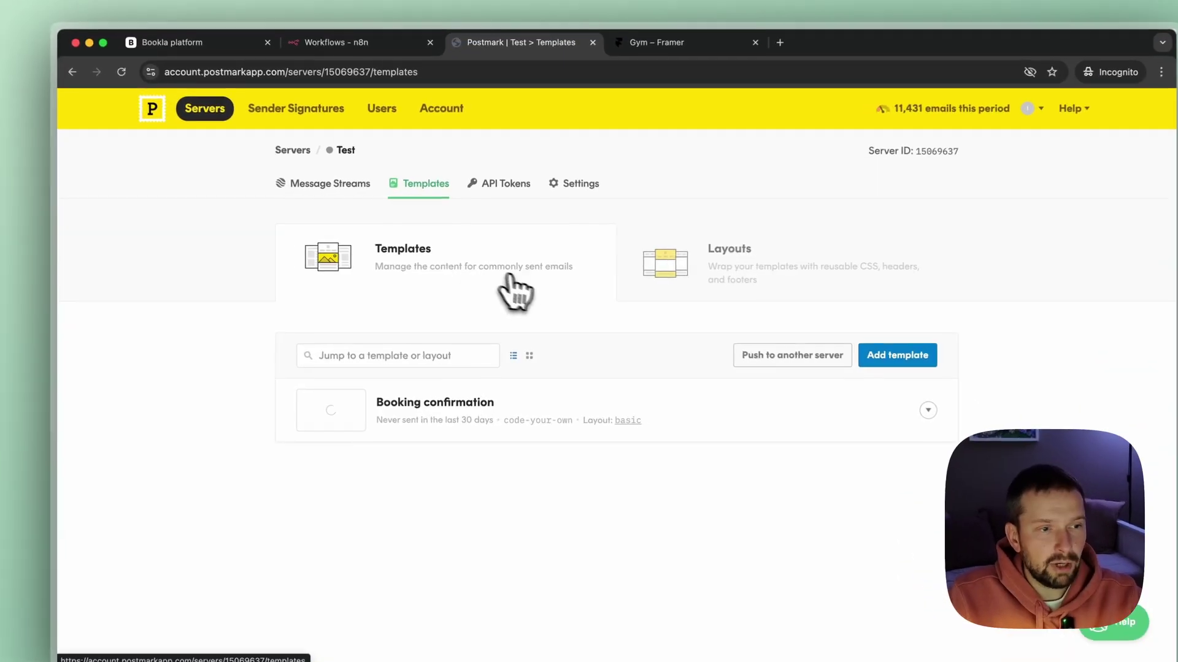
left_click(475, 406)
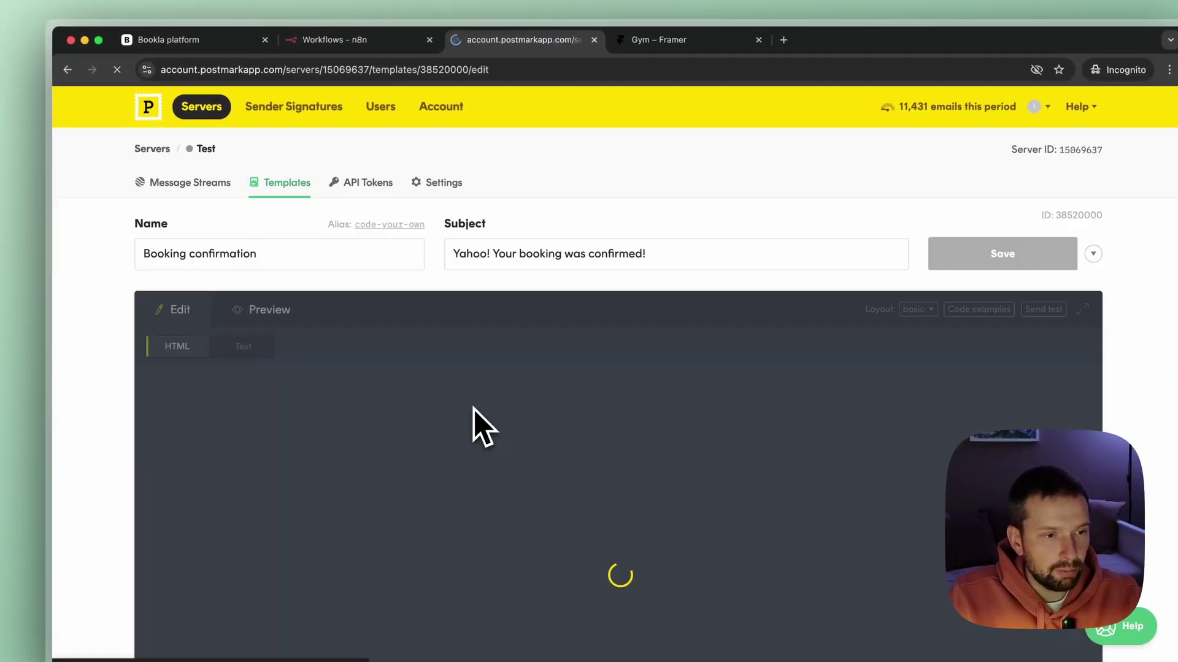
left_click(378, 228)
left_click_drag(626, 372, 514, 374)
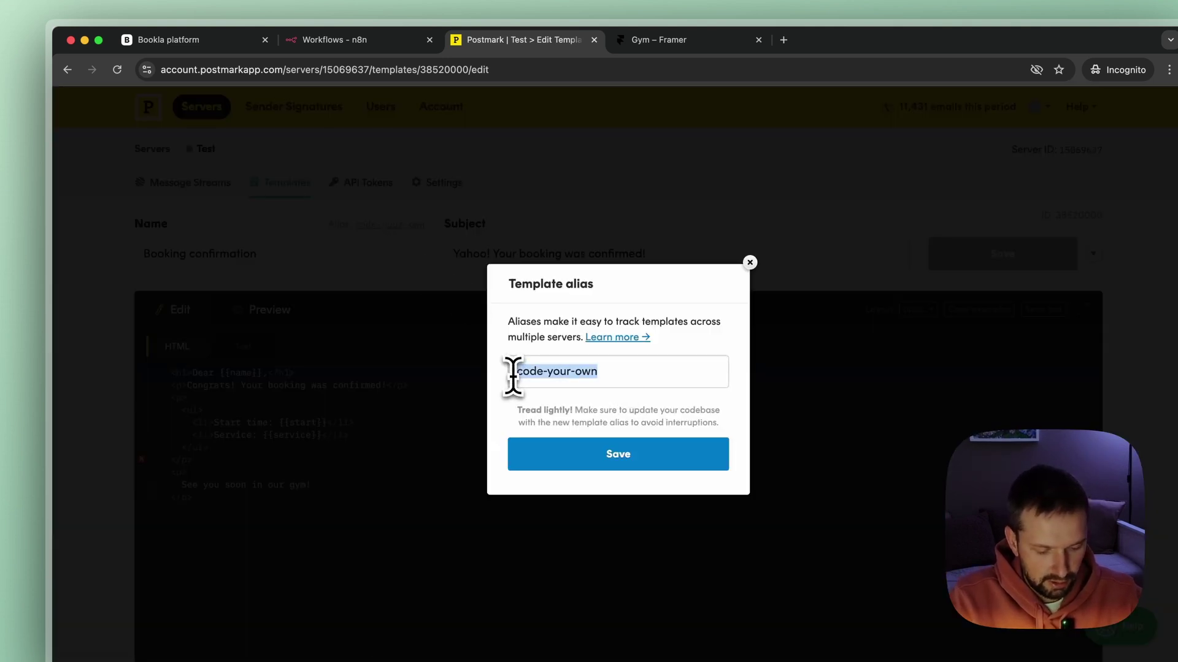
type("confirmation")
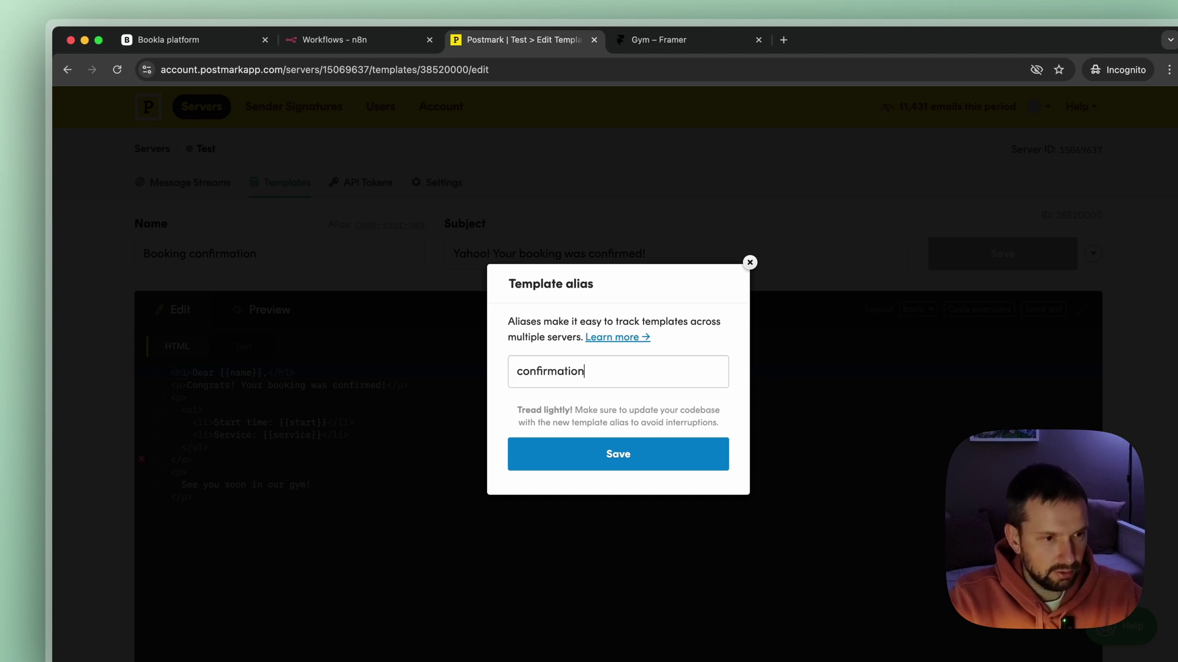
left_click(585, 460)
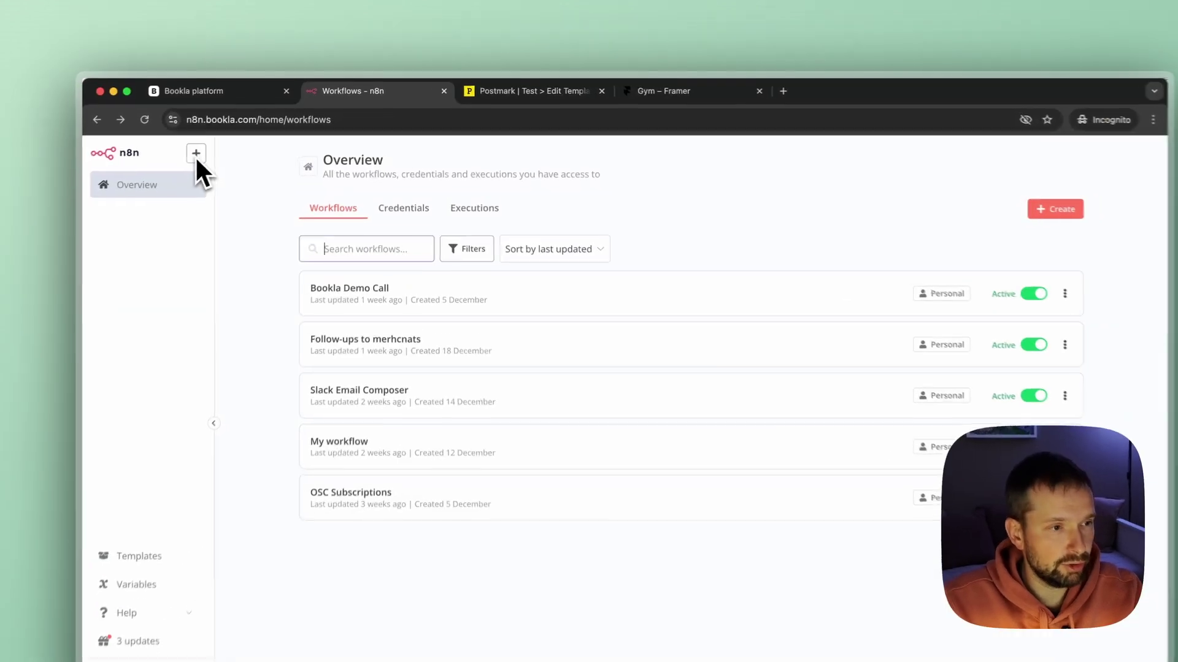
Create a blank n8n workflow with a Webhook trigger as its first step.
left_click(236, 138)
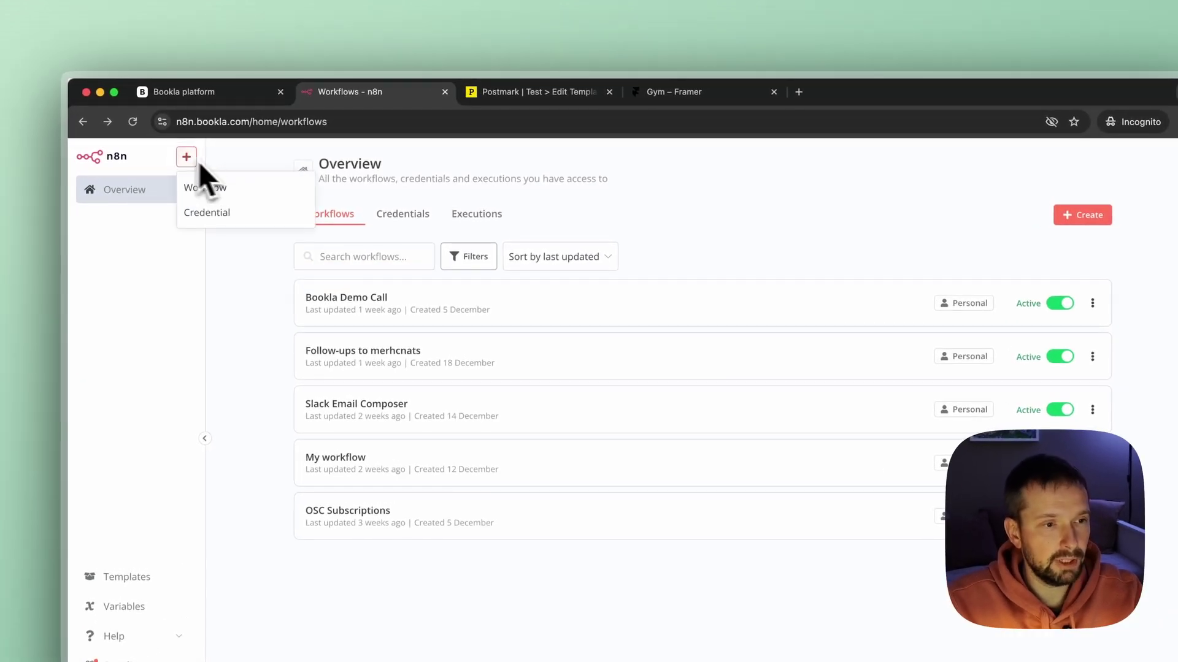
left_click(226, 187)
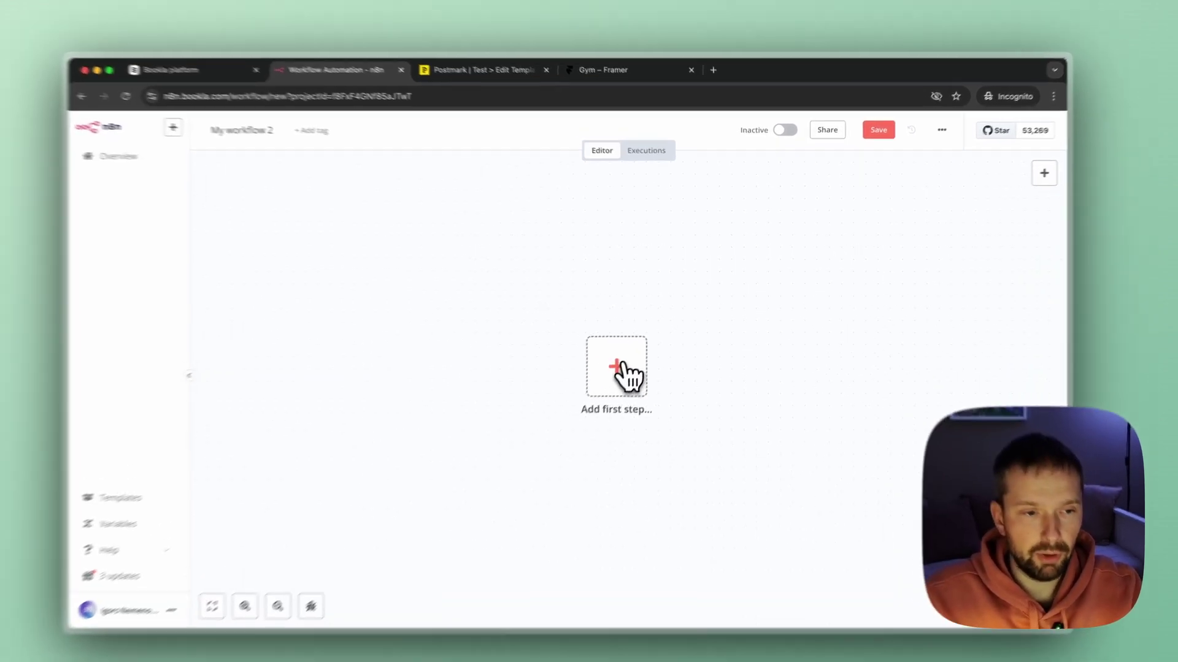
left_click(636, 351)
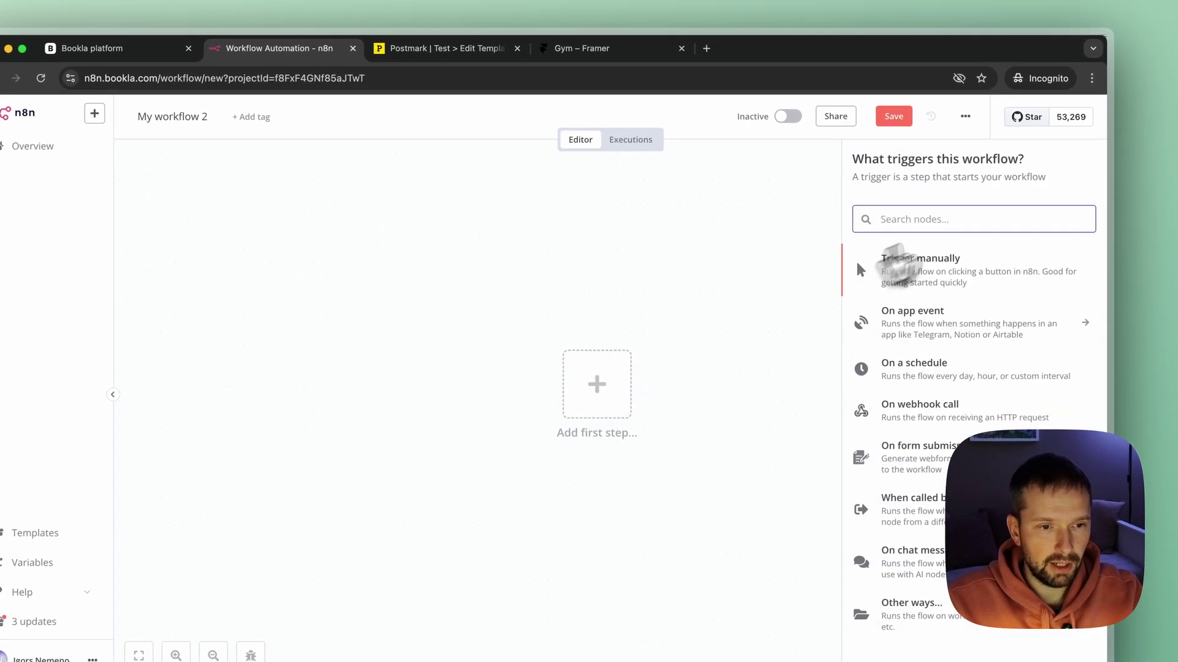
type("w")
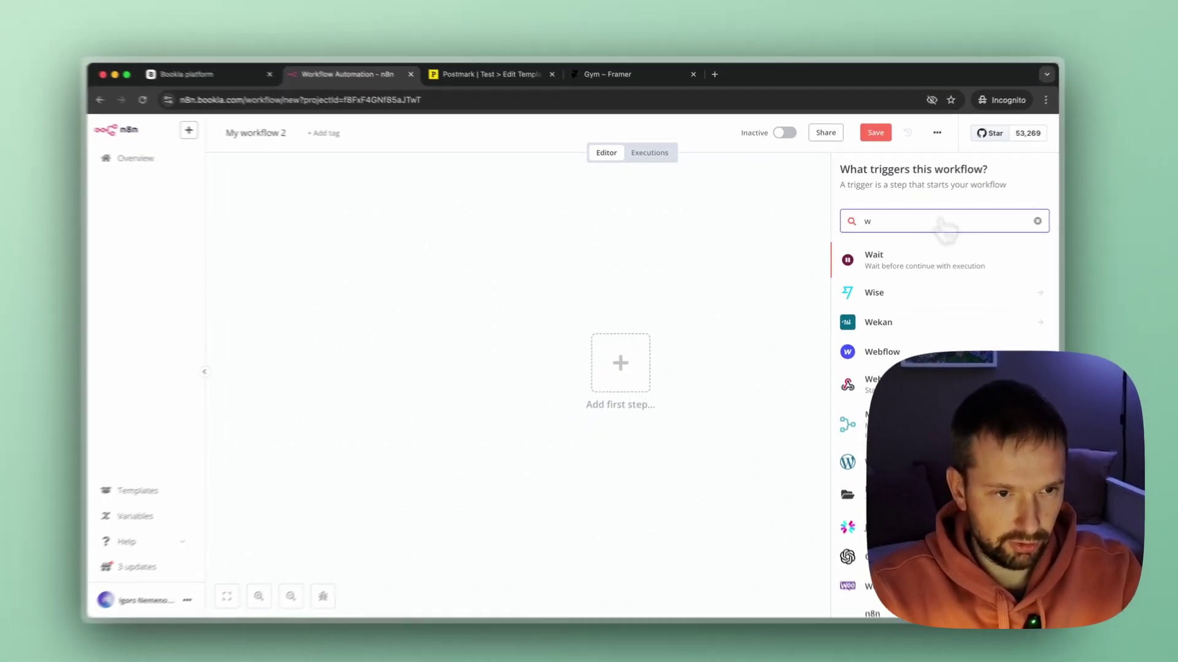
type("e")
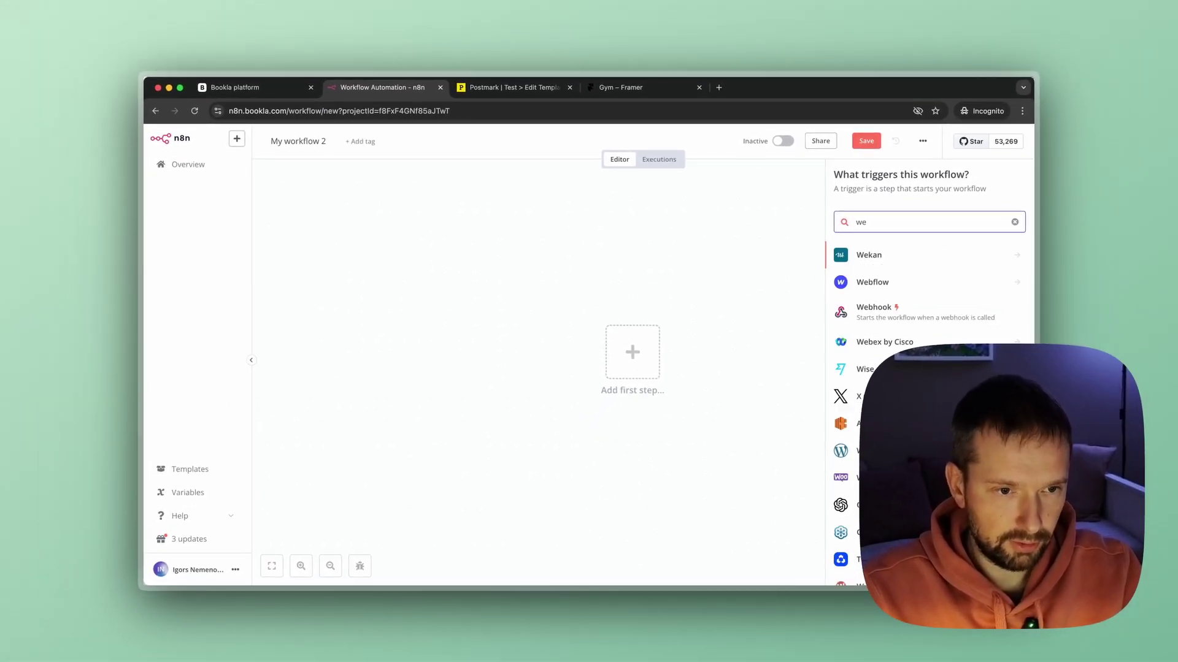
type("b")
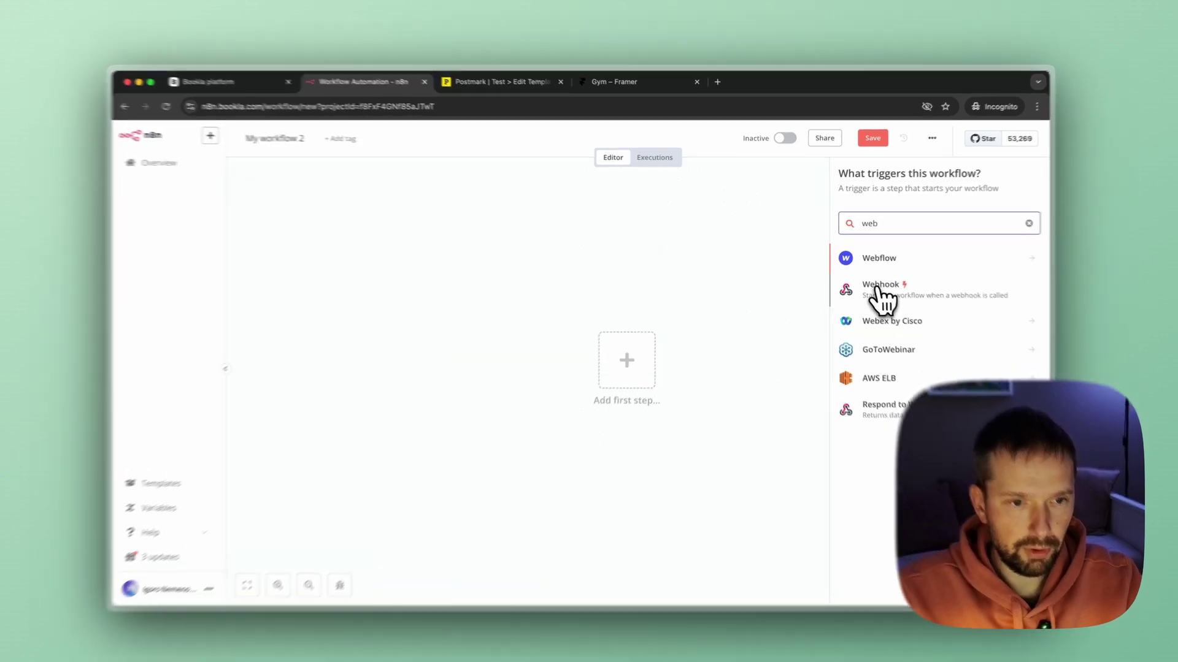
left_click(878, 288)
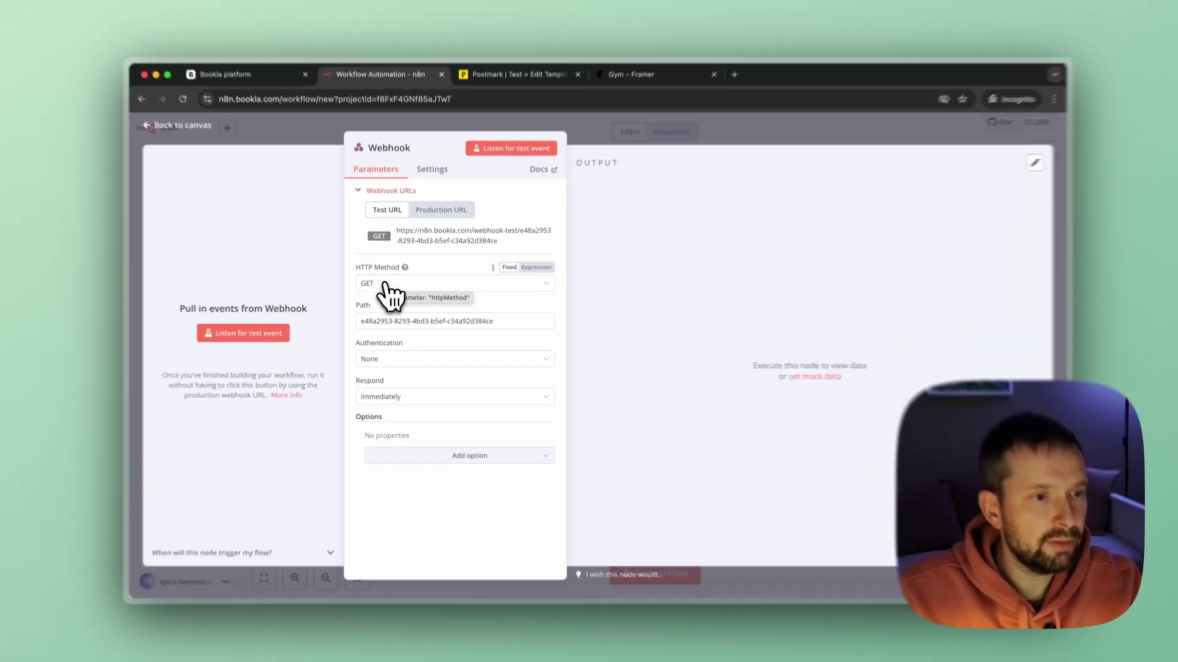
Set the Webhook trigger's HTTP method to POST and go to the Bookla Platform tab.
left_click(385, 285)
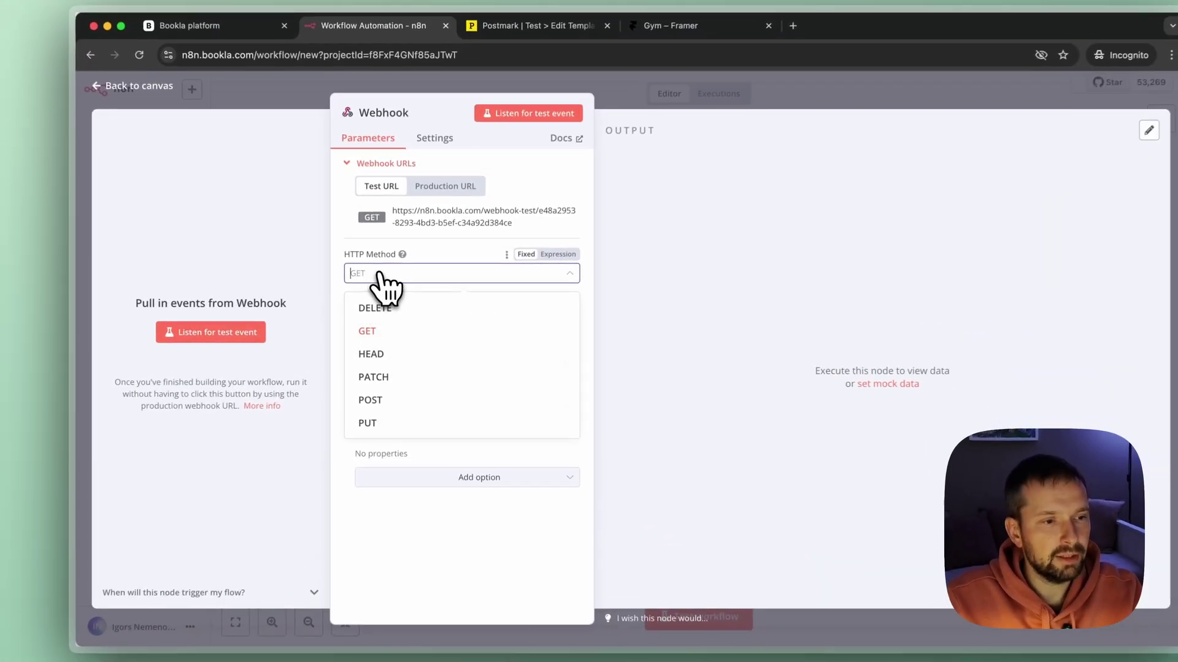
left_click(383, 389)
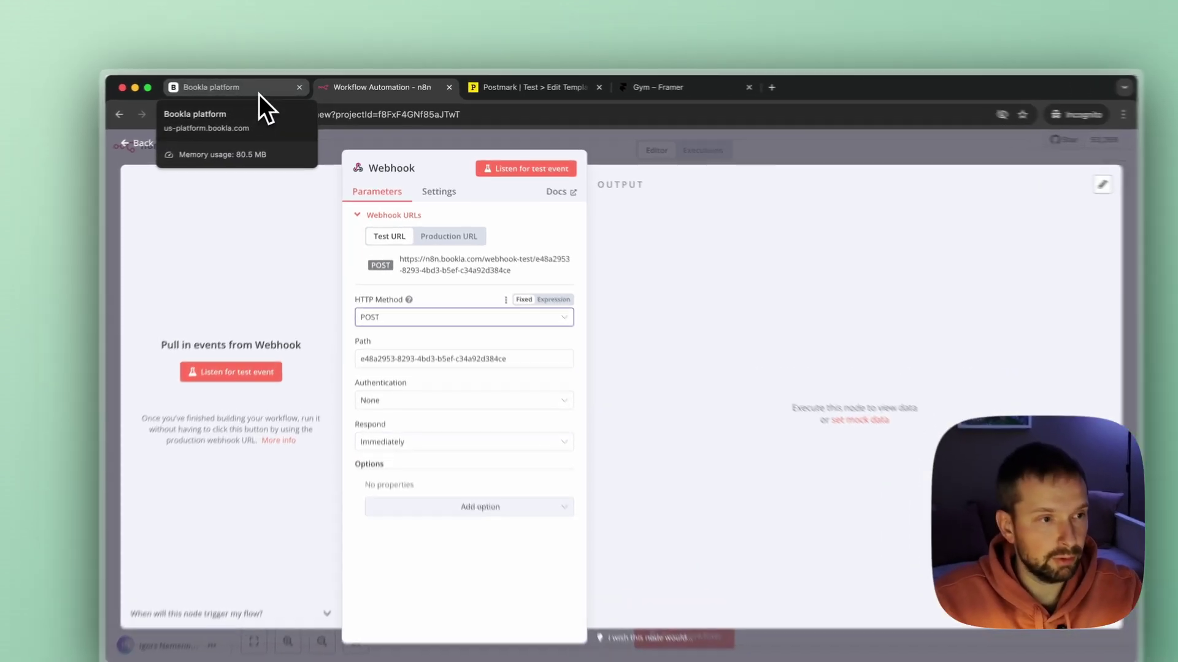
left_click(276, 92)
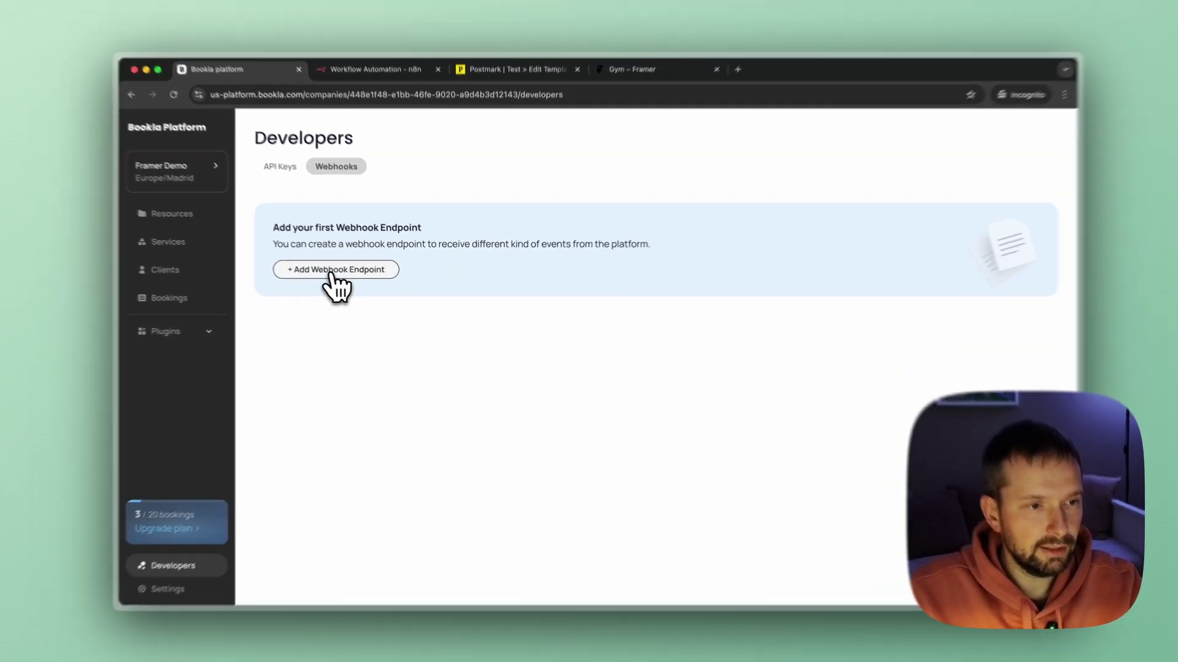
Create a Bookla webhook endpoint named N8N with the pasted n8n test webhook URL.
left_click(346, 276)
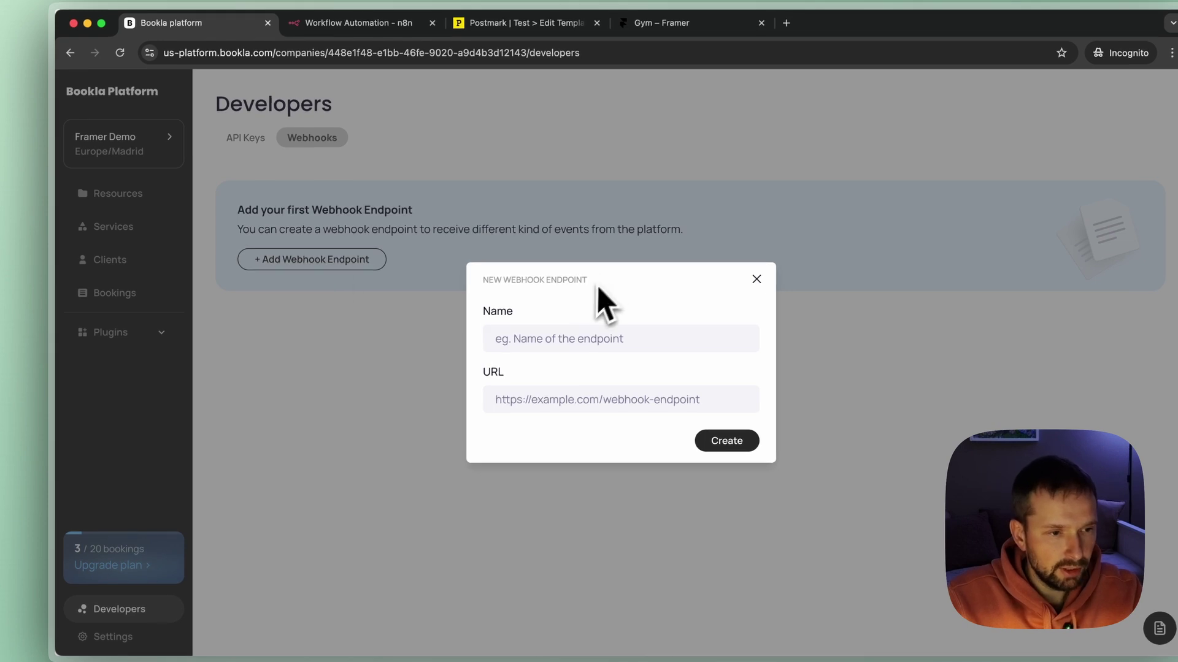
left_click(541, 339)
type("N8N")
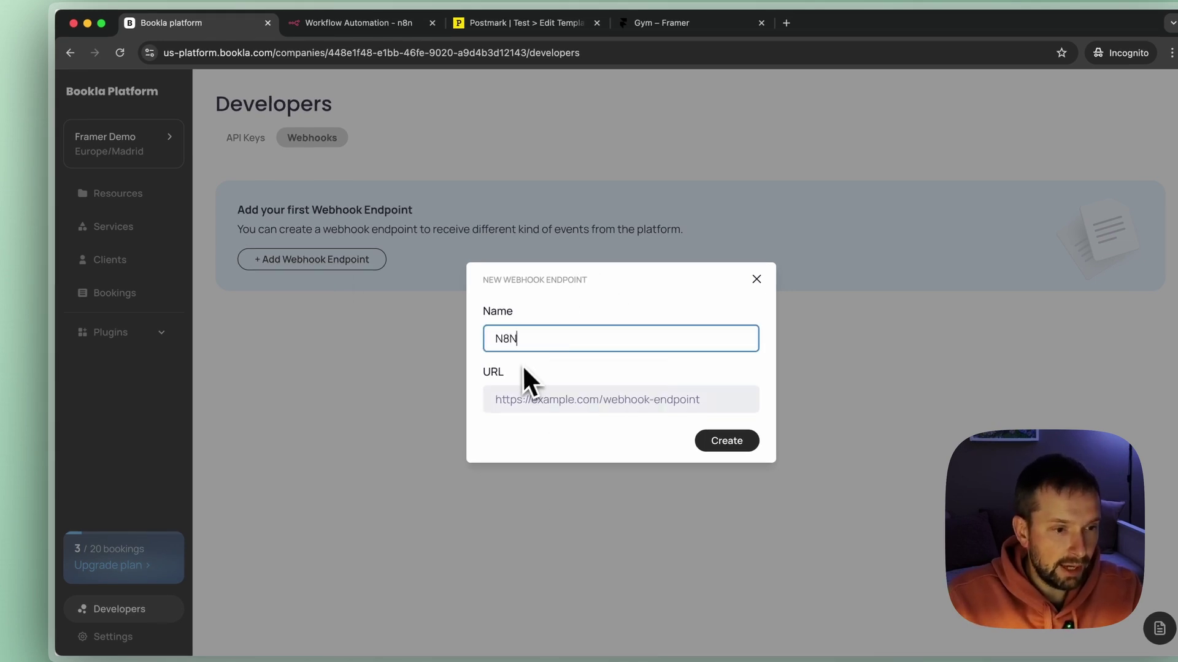
left_click(502, 399)
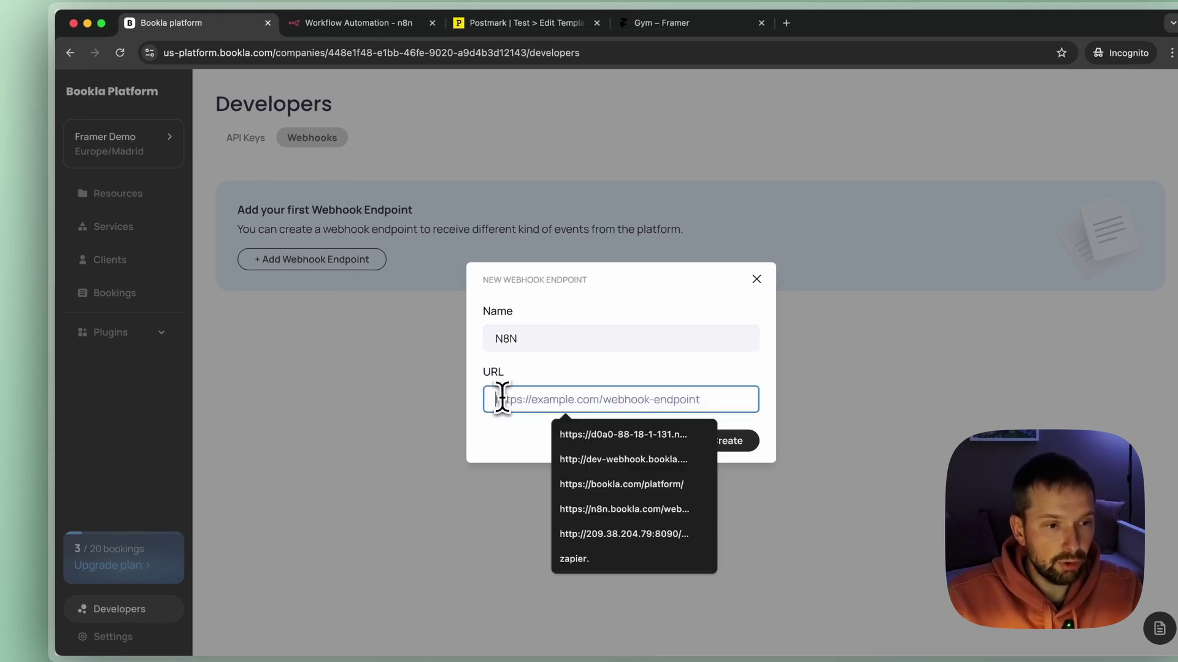
key("super+v")
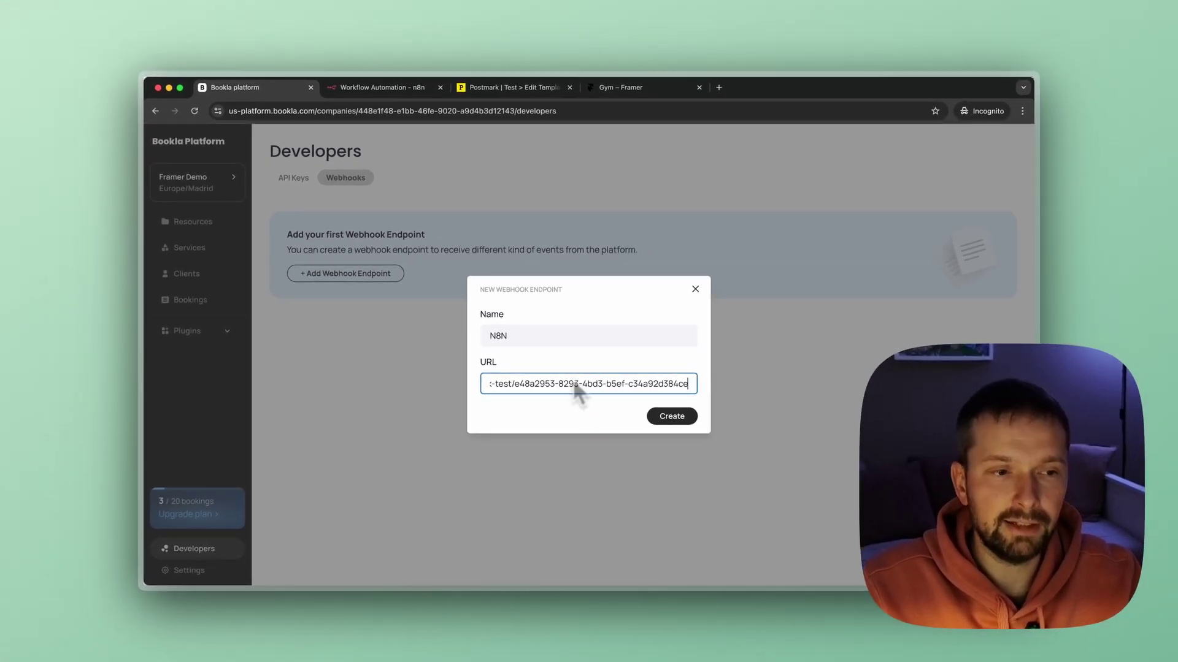
left_click(673, 417)
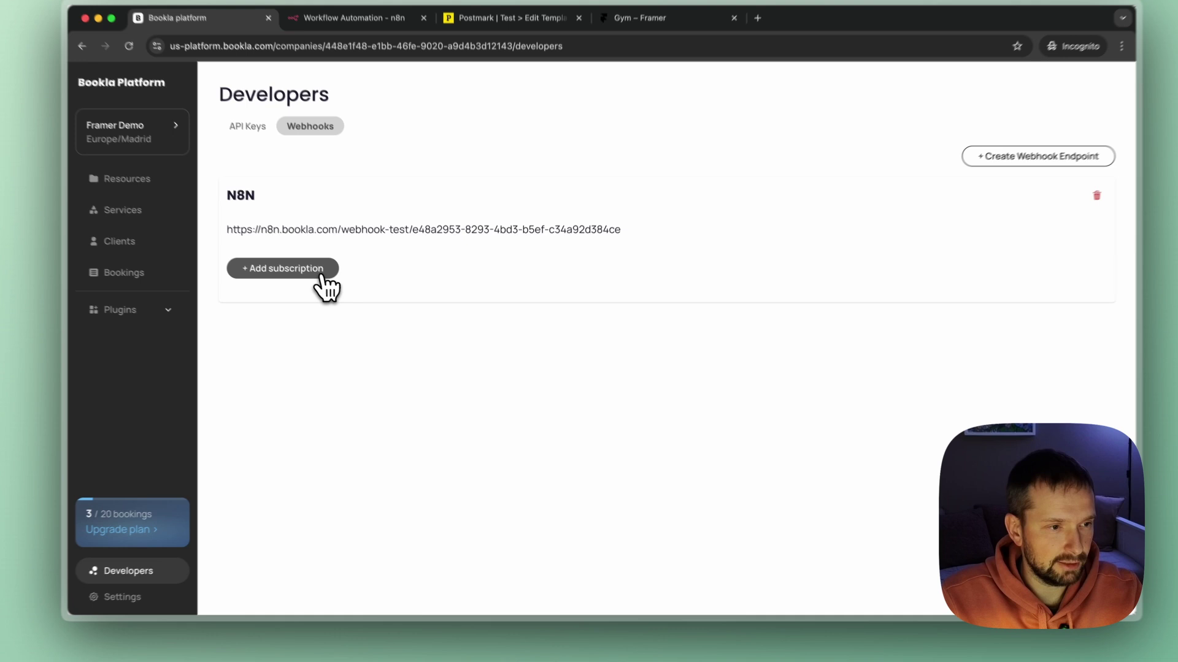
Add a subscription named 'Booking' for the booking.created event to the N8N webhook endpoint.
left_click(356, 301)
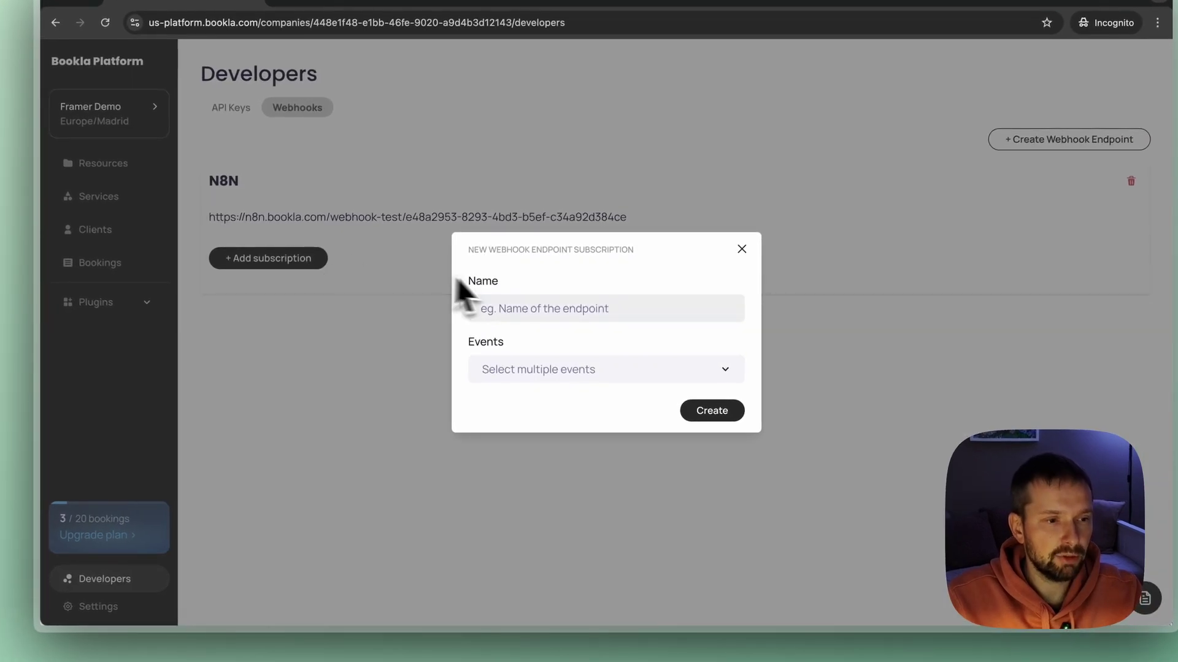
left_click(515, 307)
type("Boo")
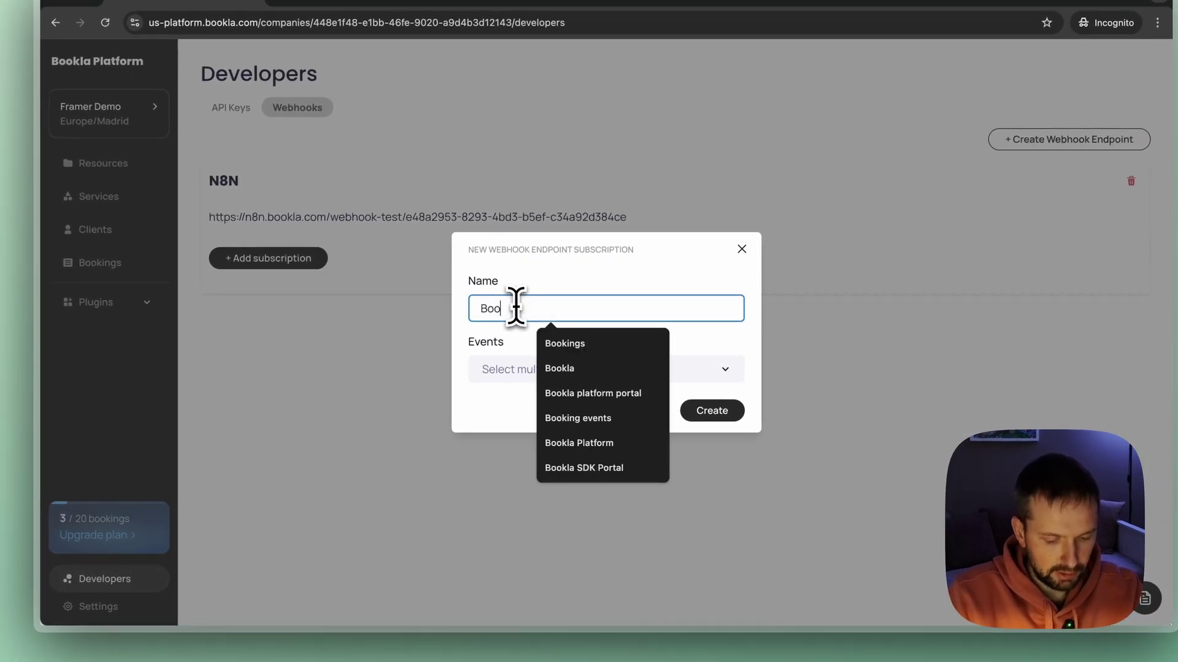
type("king")
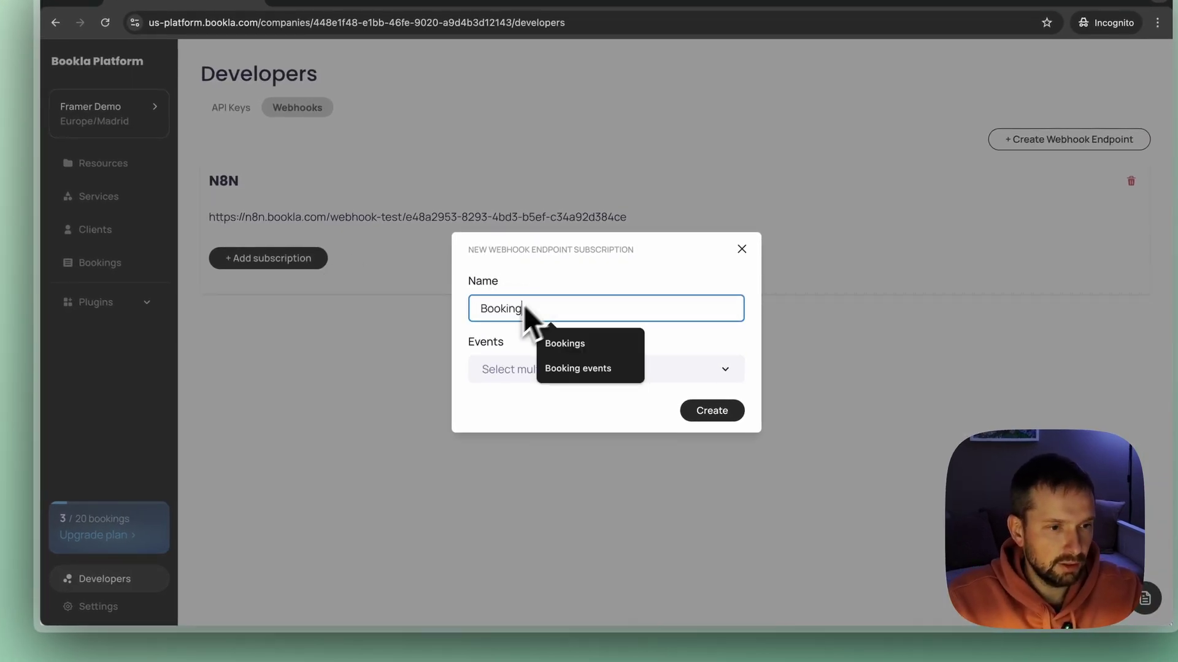
left_click(578, 271)
left_click(568, 371)
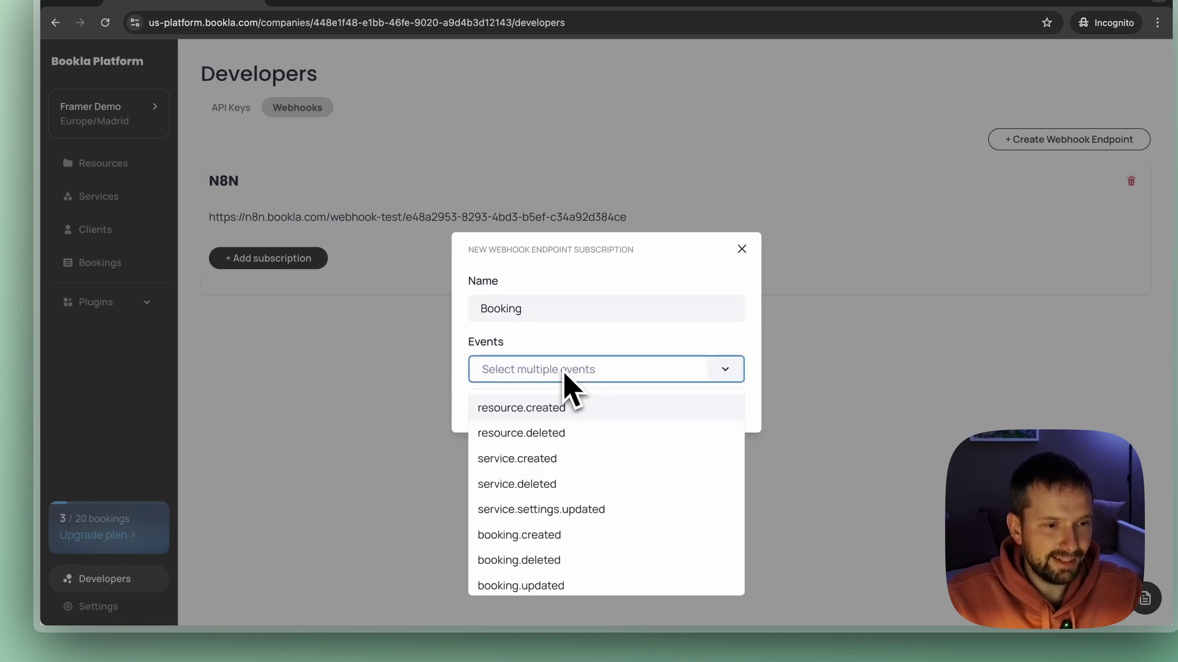
scroll(564, 473, "down", 2)
left_click(533, 486)
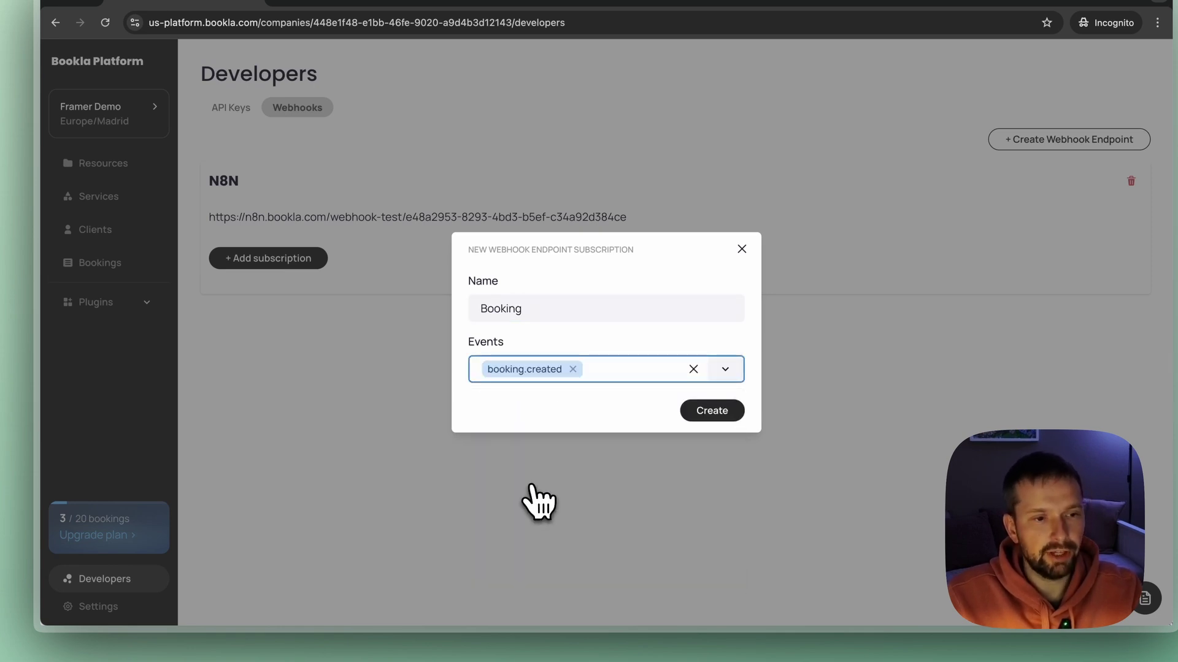
left_click(722, 417)
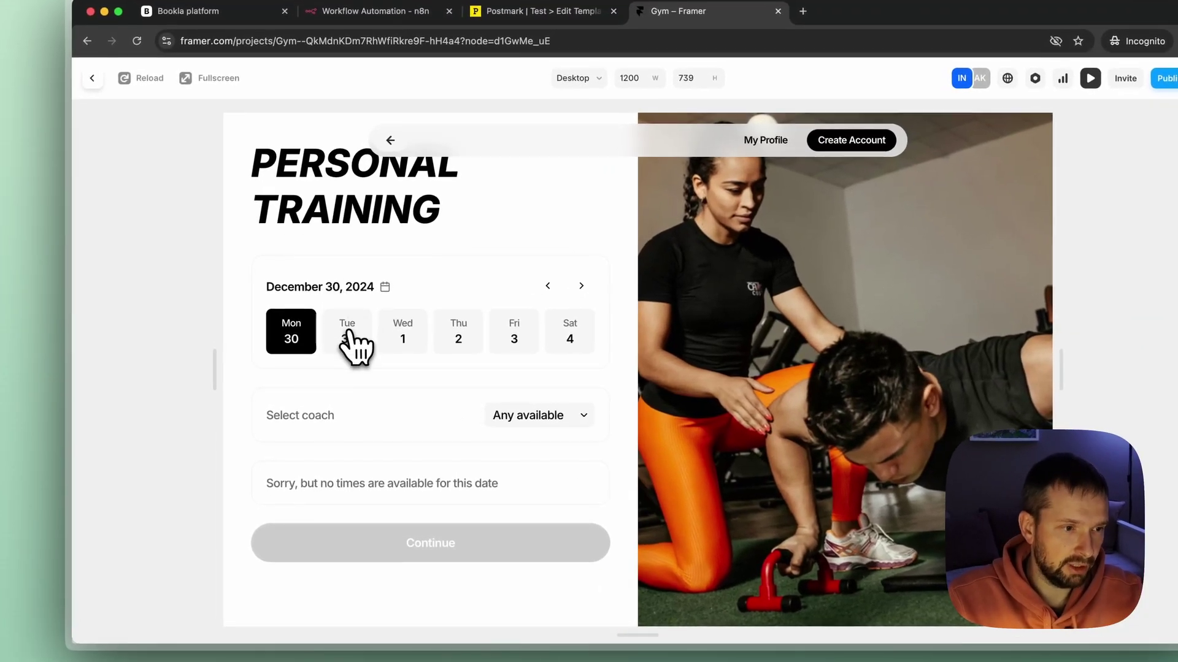
Pick Tuesday, December 31, 2024 in the Framer booking calendar and check its time slots.
left_click(364, 341)
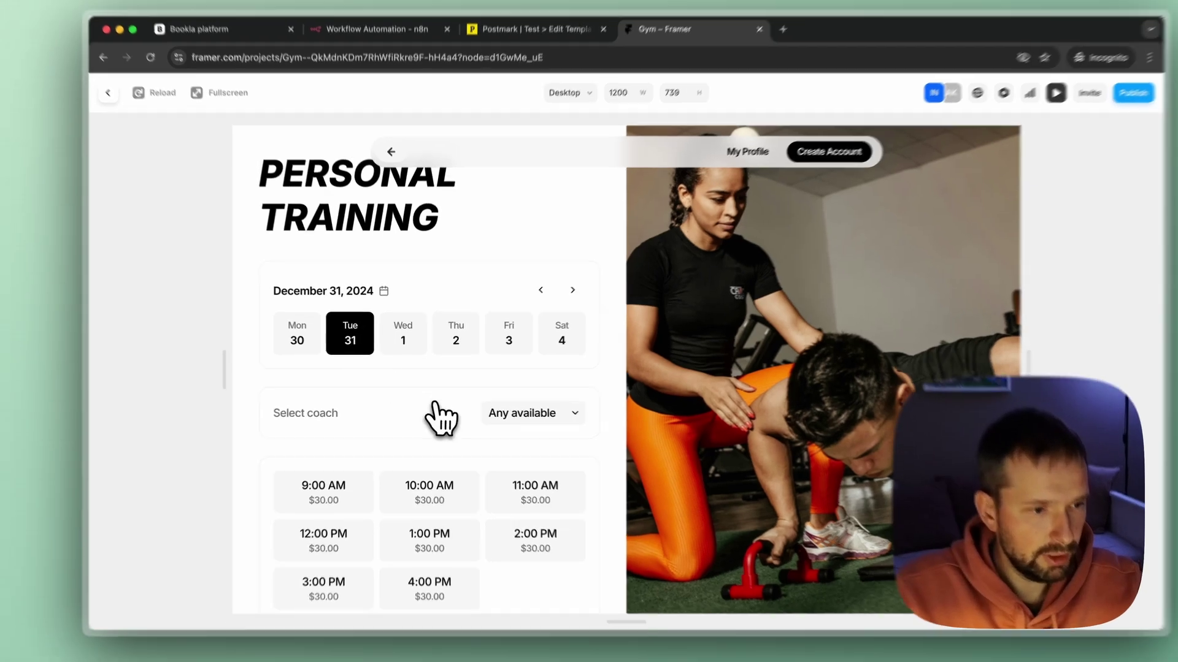
scroll(441, 417, "down", 2)
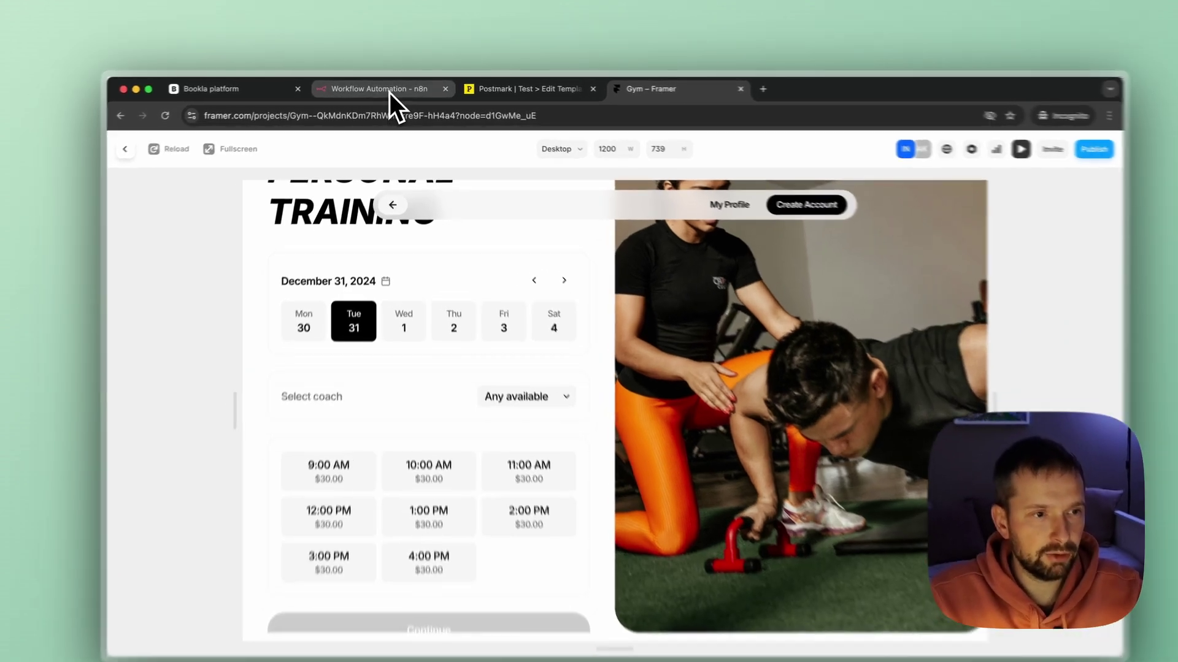
left_click(393, 89)
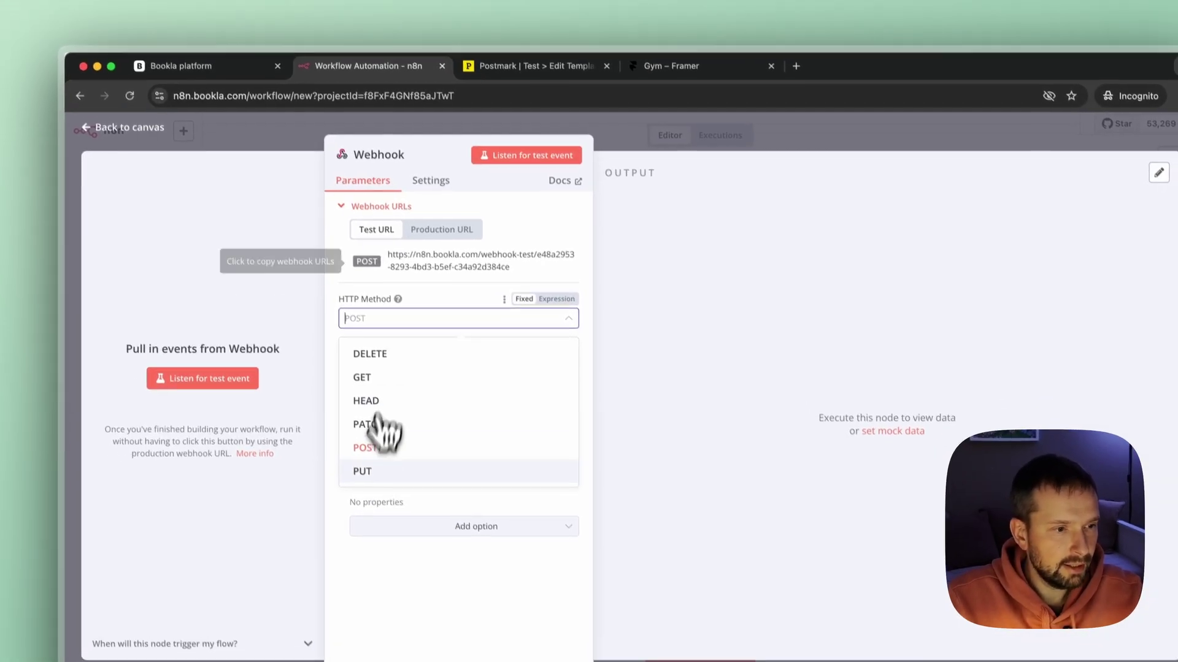
Keep the n8n webhook on POST and start listening for a test event.
left_click(368, 448)
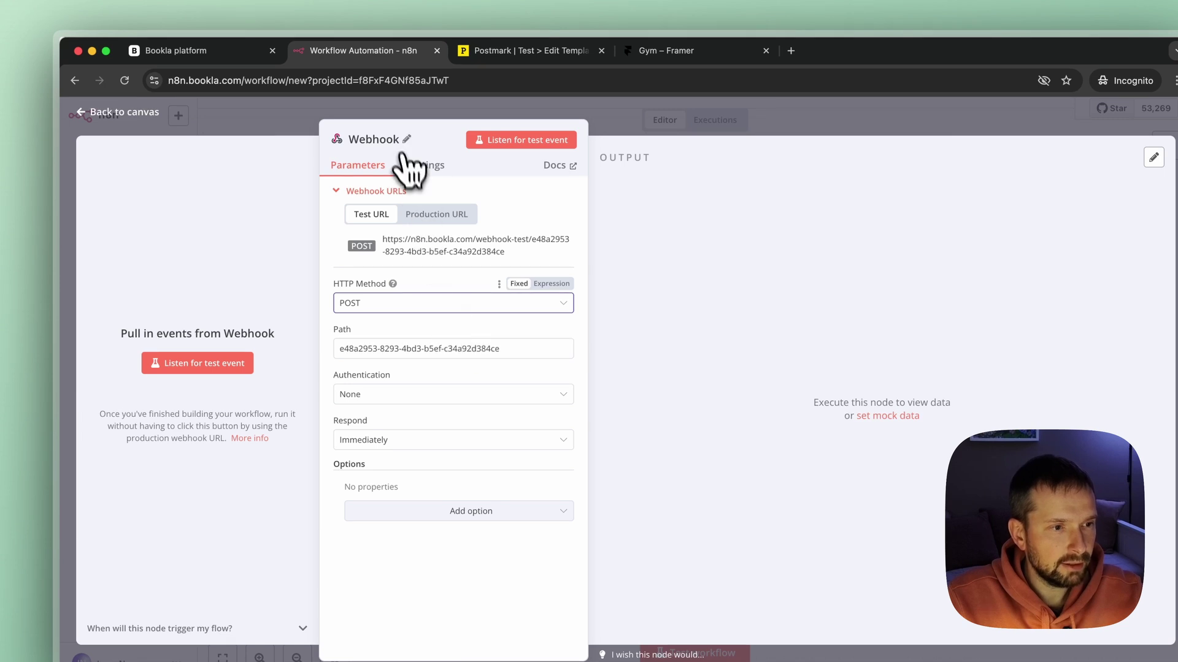
left_click(523, 143)
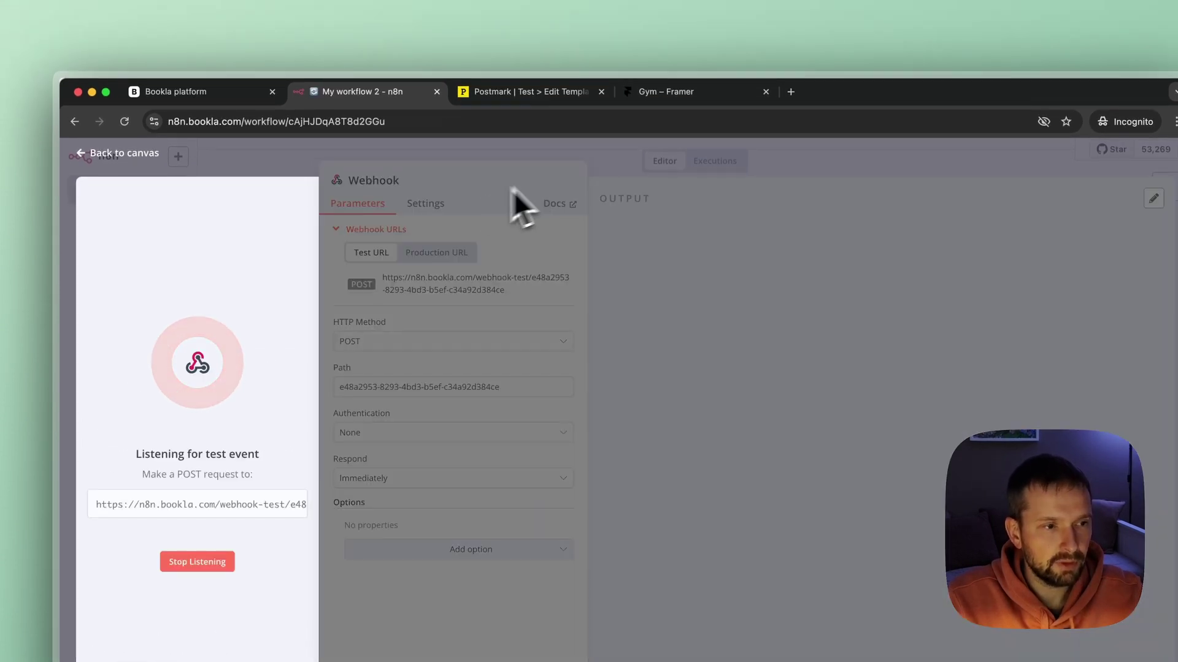
left_click(657, 93)
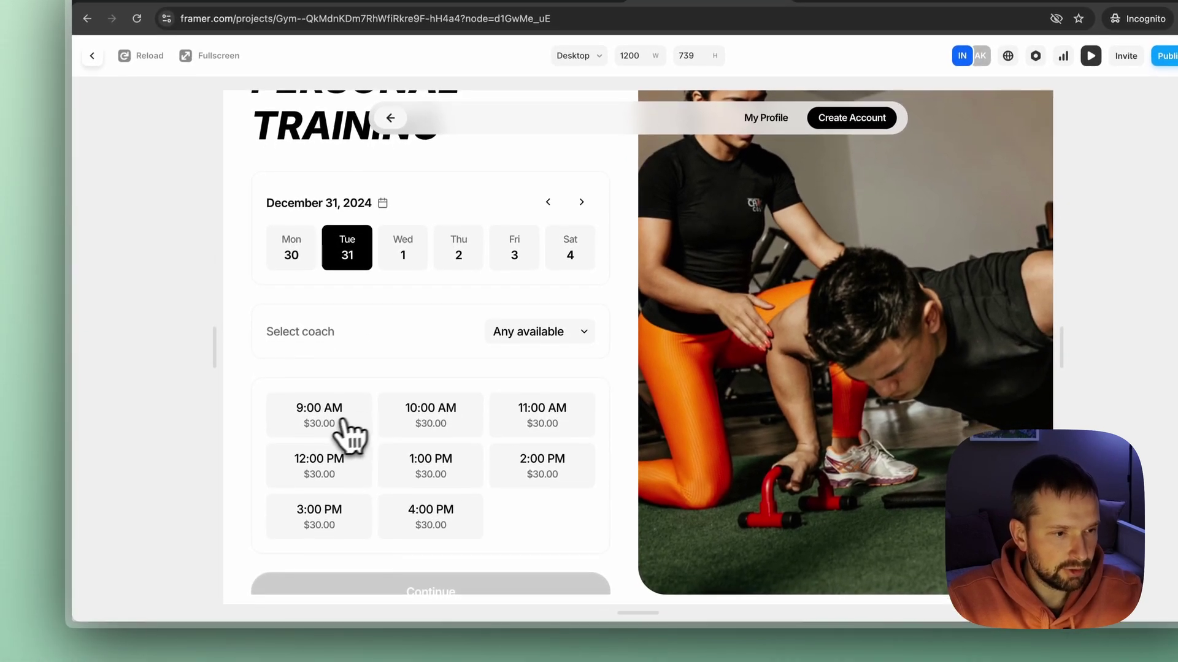
Choose the 9:00 AM slot on December 31 and continue to the client details form.
left_click(332, 429)
scroll(428, 381, "down", 2)
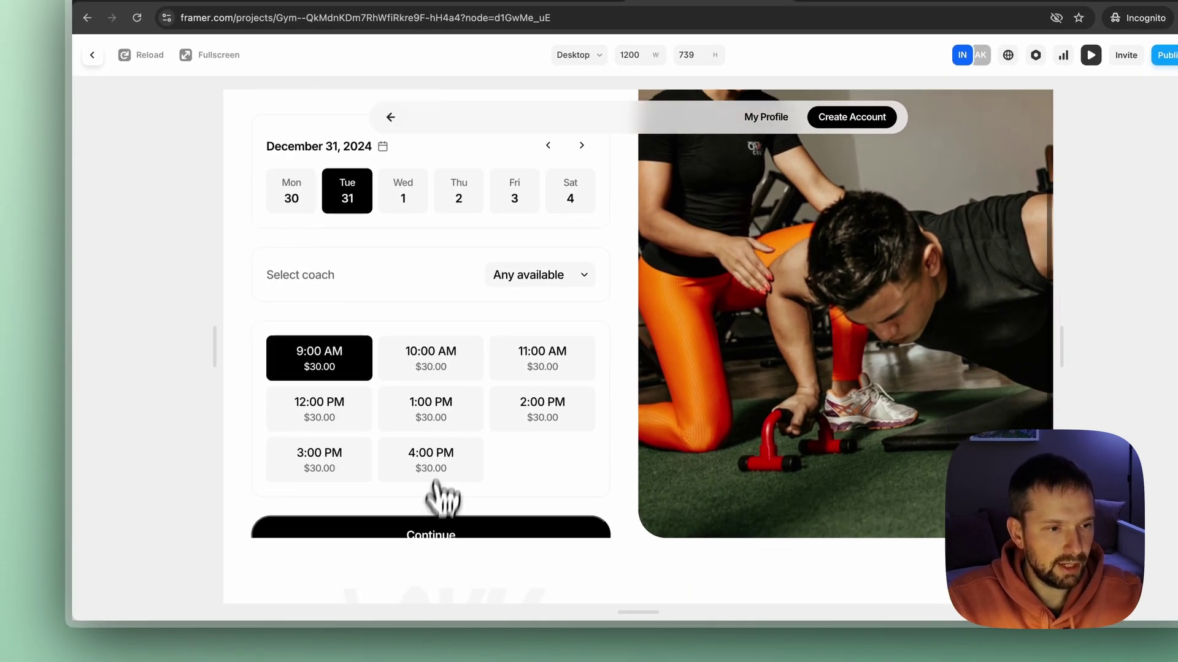
left_click(436, 530)
Enter the client's first name, last name and e-mail, then submit the booking.
left_click(362, 230)
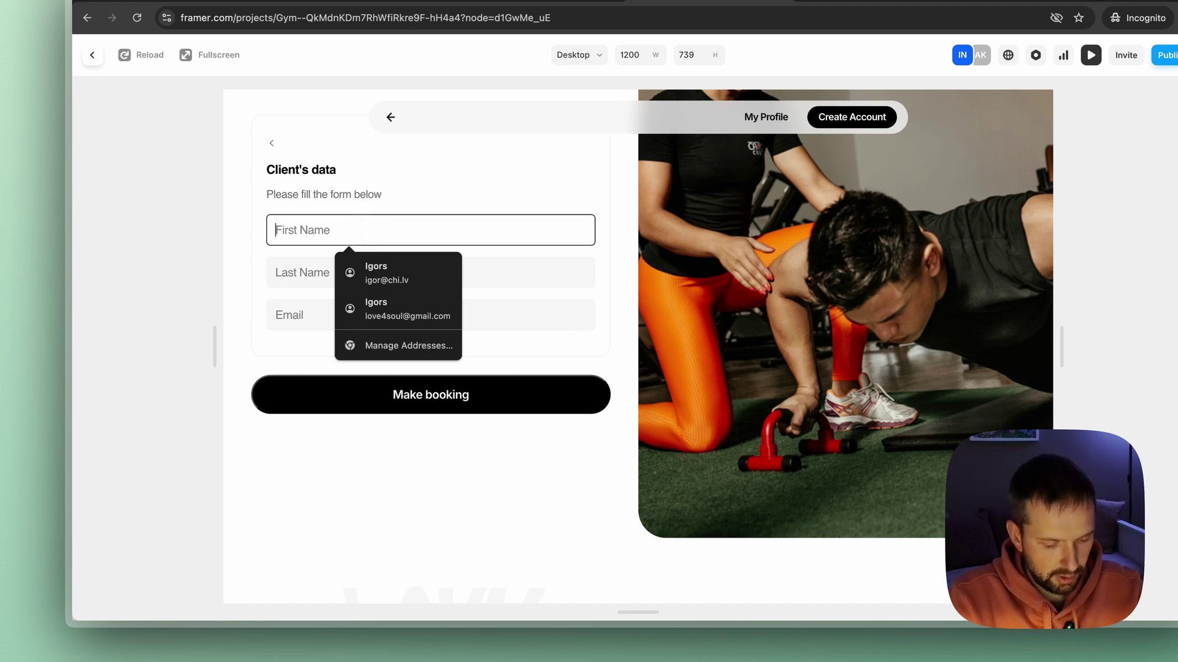
key("Tab")
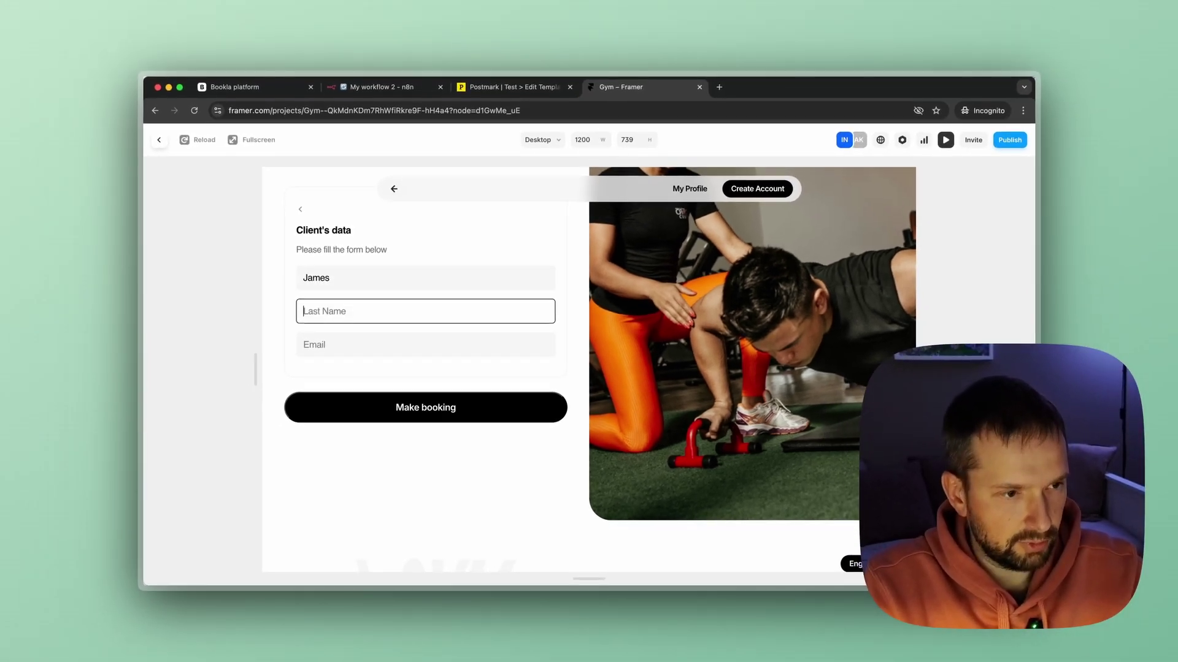
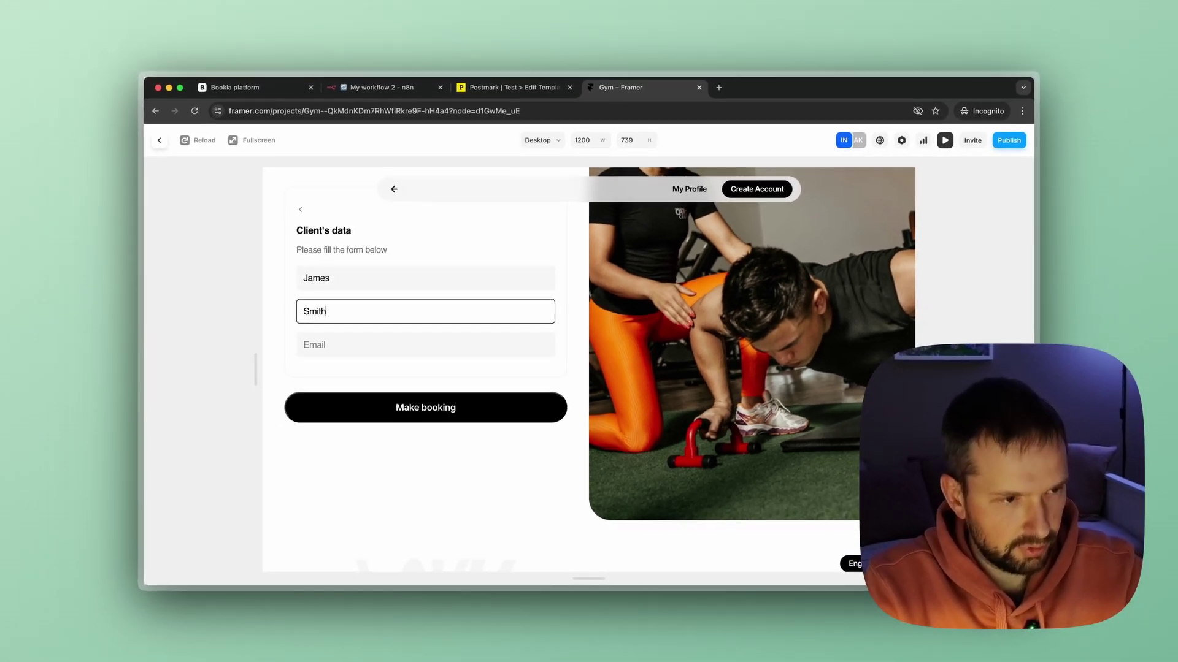
key("Tab")
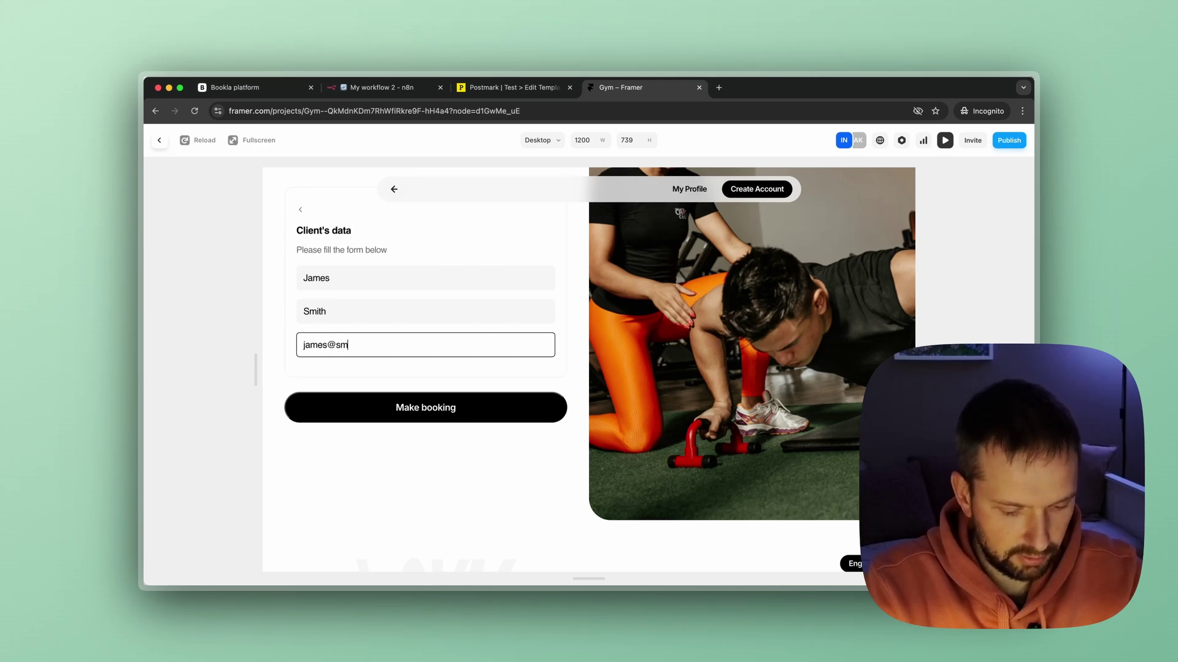
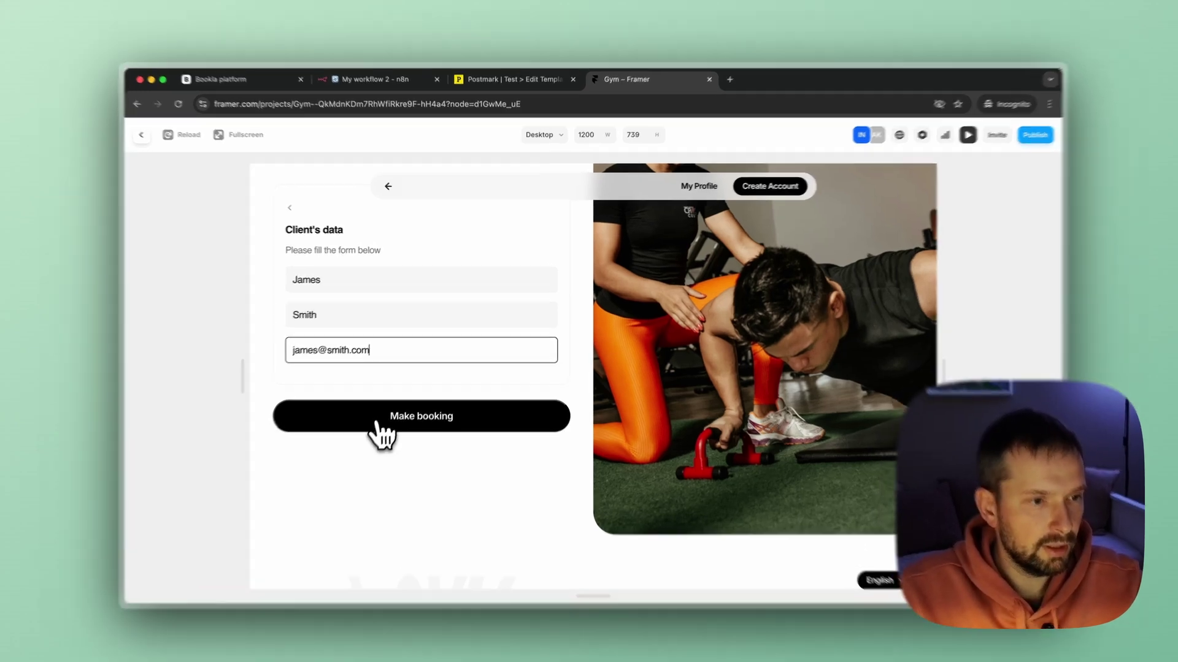
left_click(376, 423)
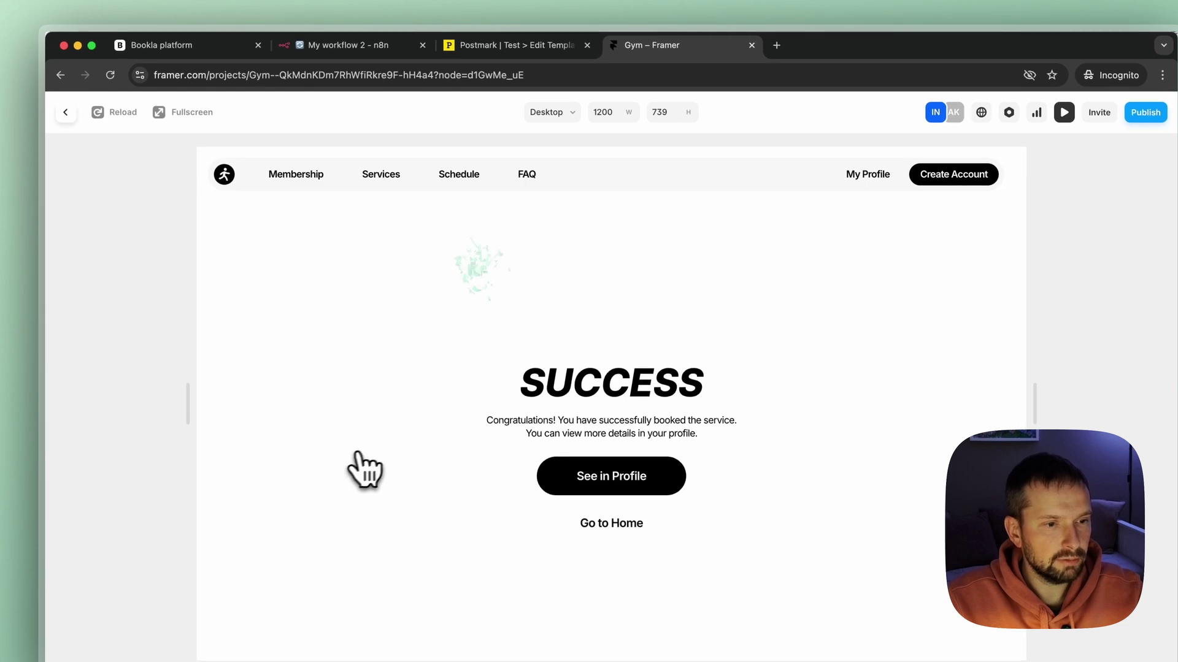
left_click(348, 45)
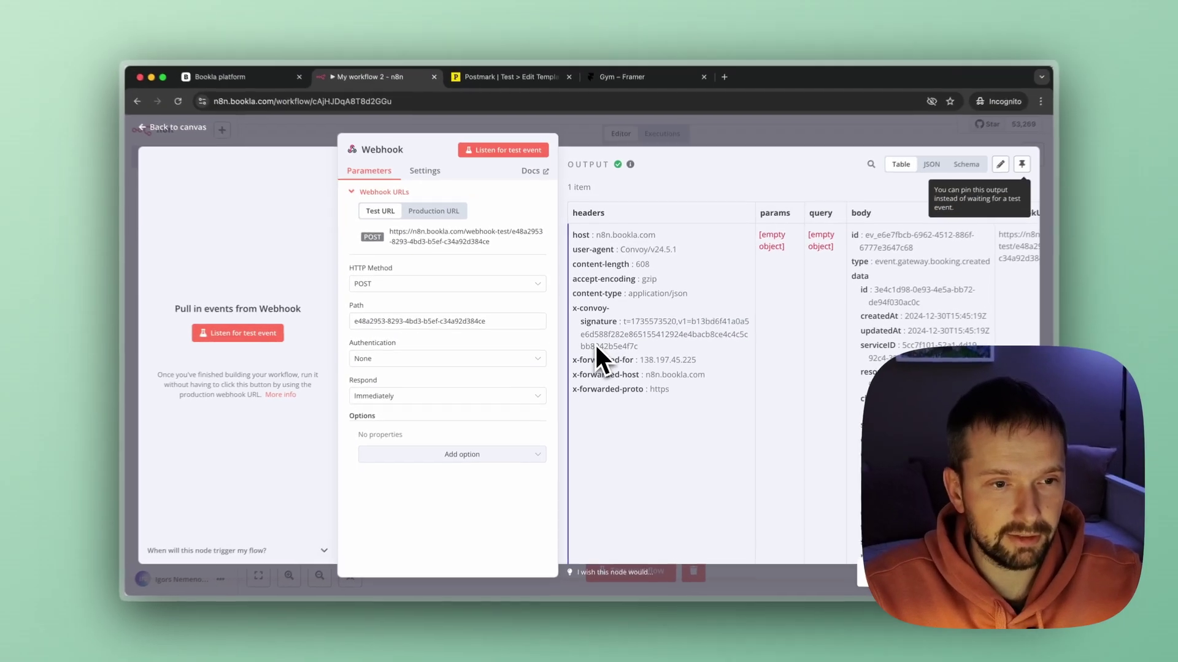
Review the received booking.created payload in JSON and Schema views, then return to the canvas.
scroll(675, 316, "right", 5)
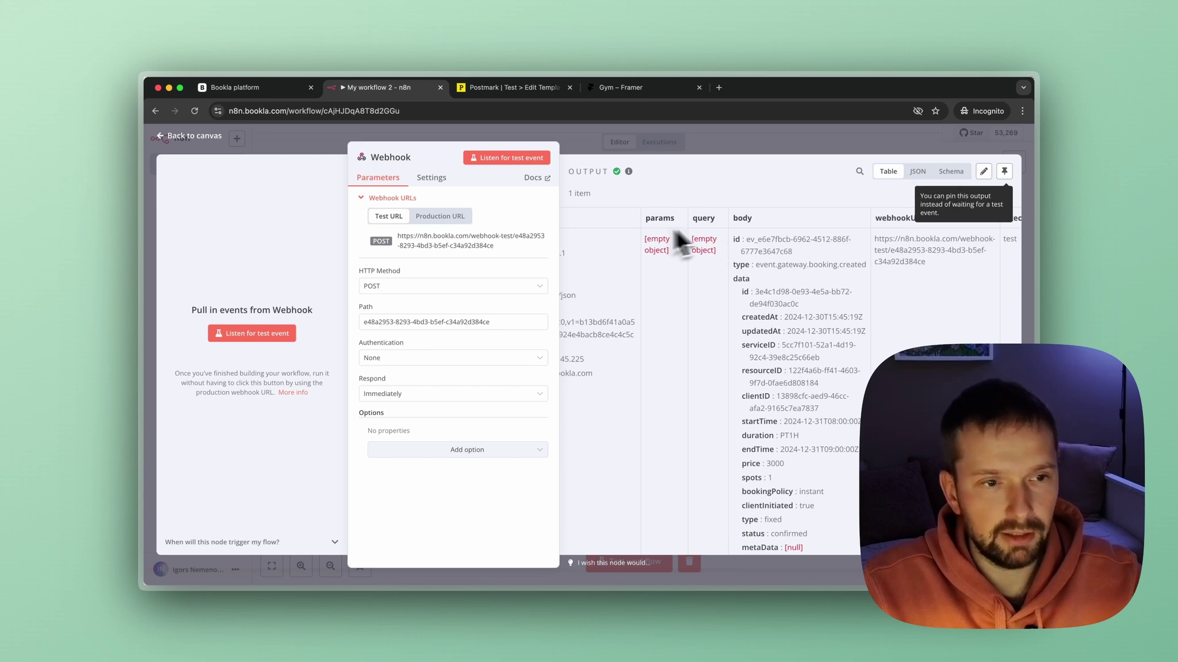
left_click(917, 171)
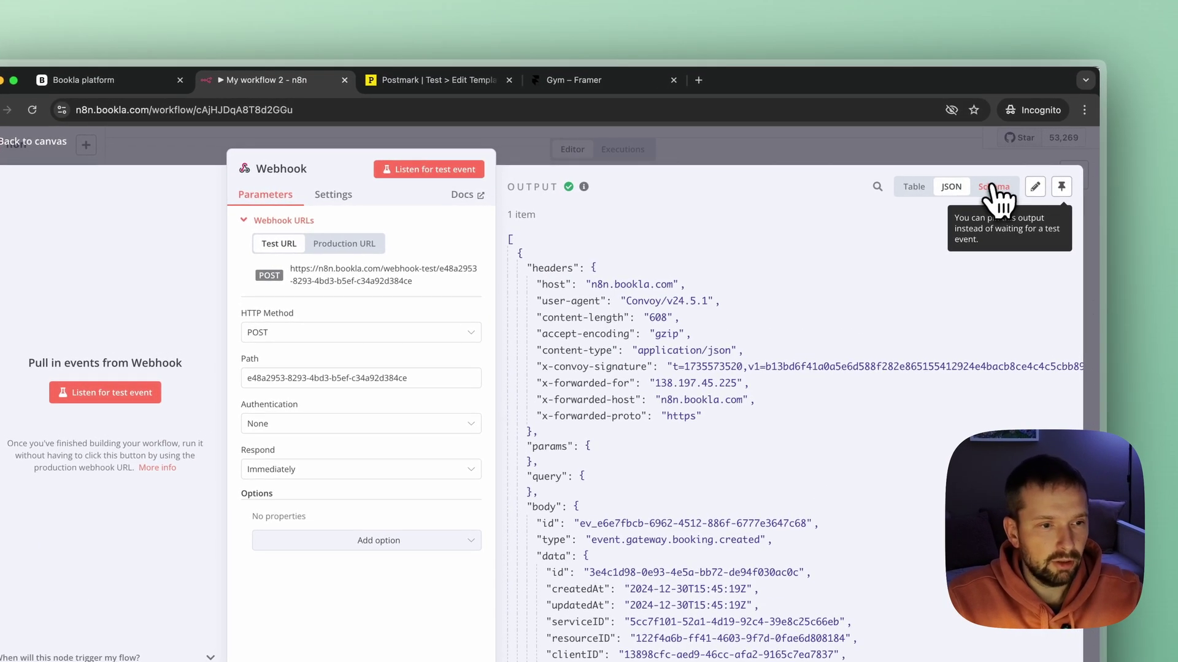
left_click(994, 189)
left_click(961, 187)
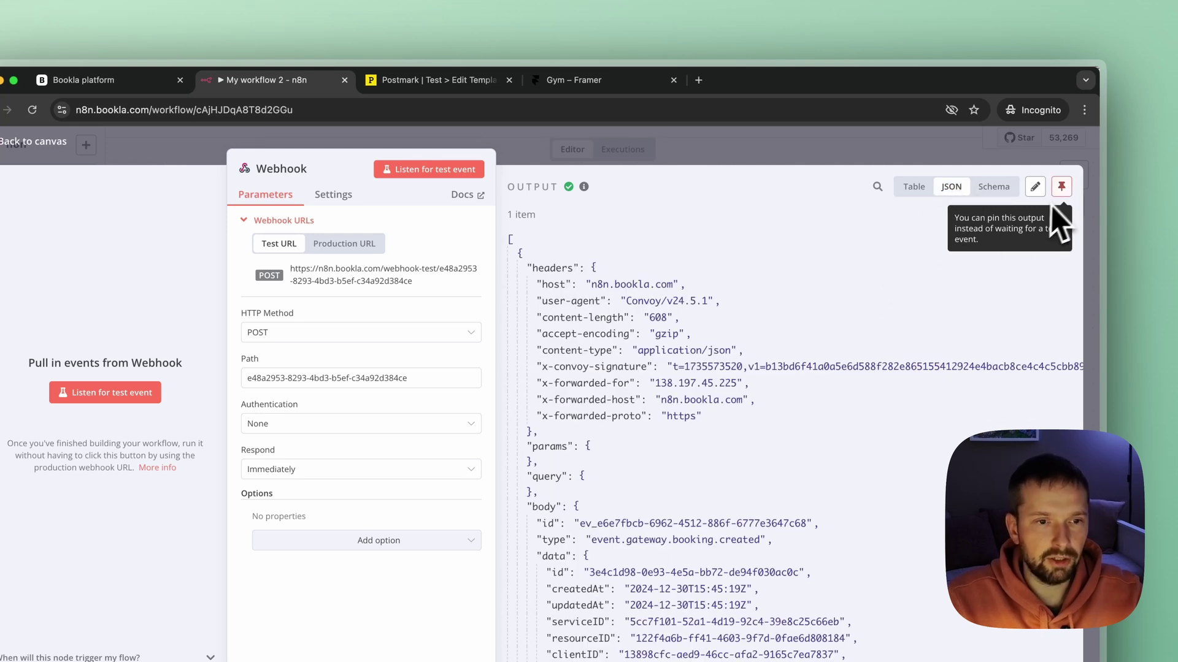
scroll(730, 344, "down", 3)
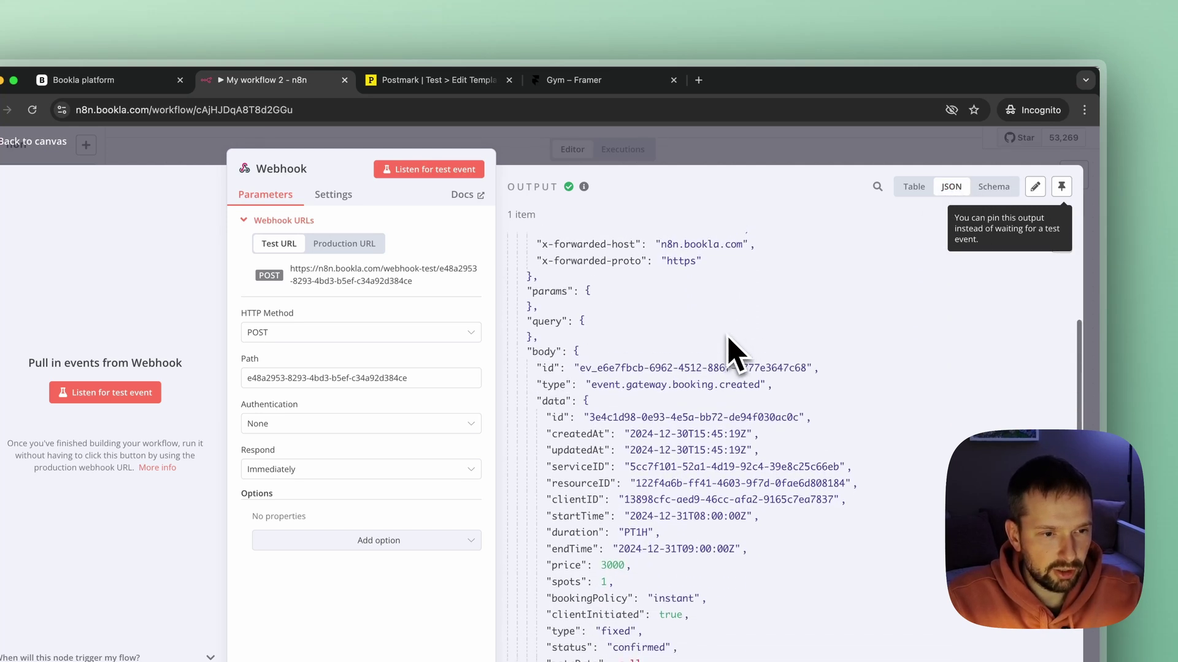
scroll(730, 344, "up", 5)
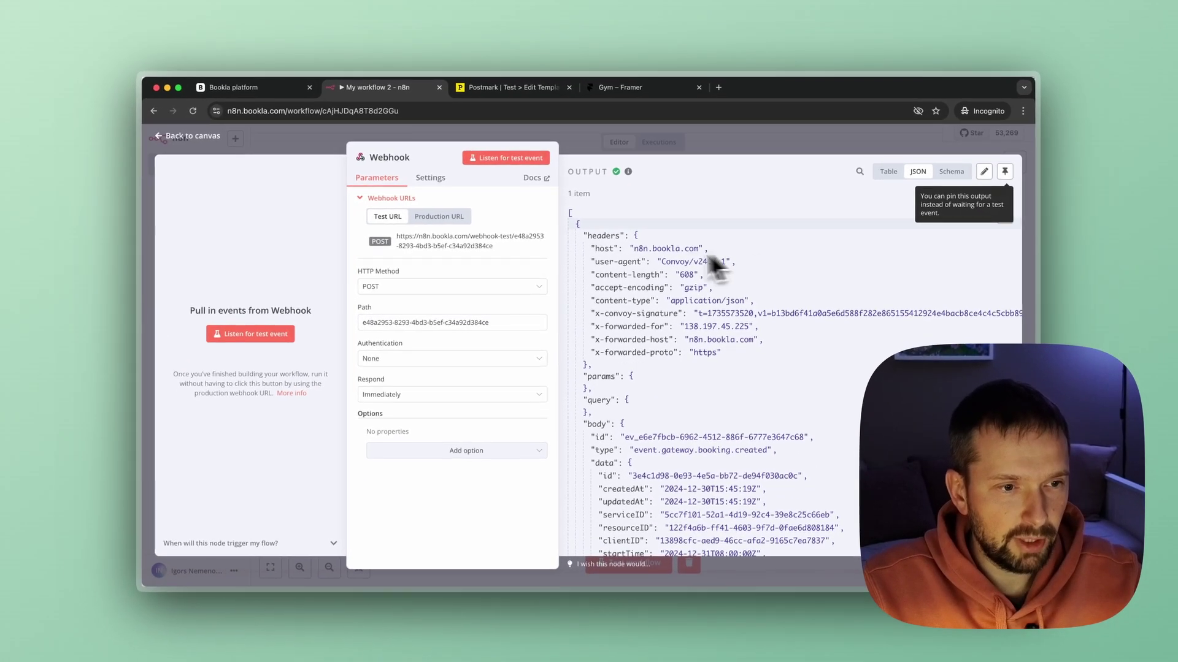
scroll(739, 325, "down", 3)
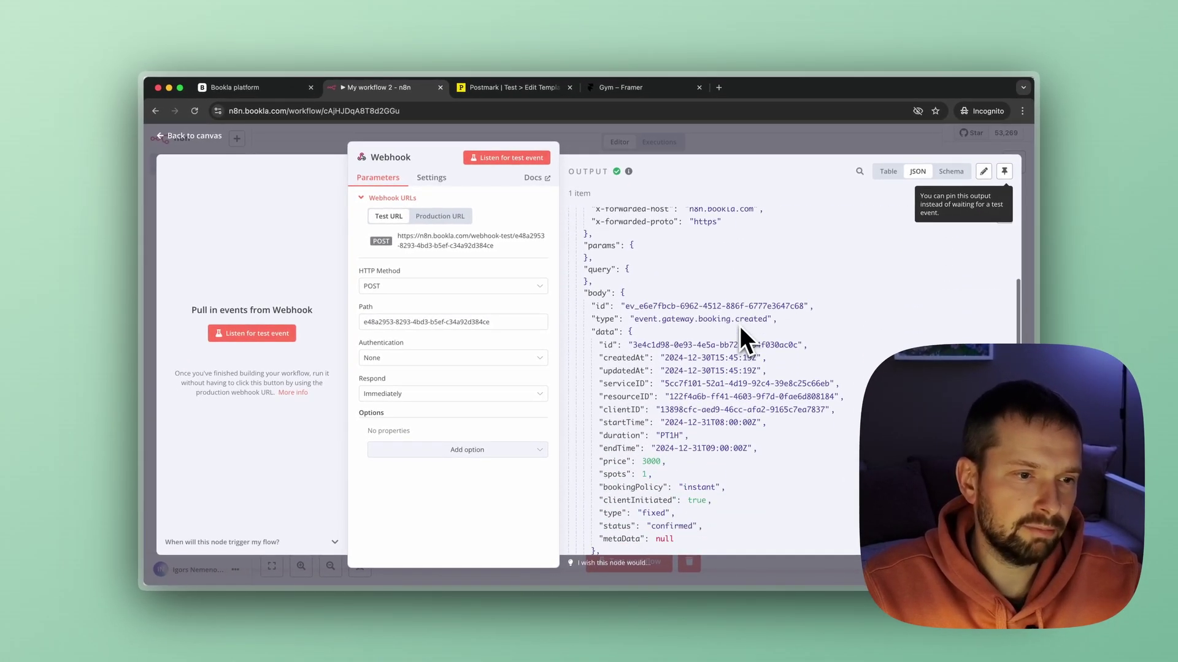
scroll(741, 325, "down", 1)
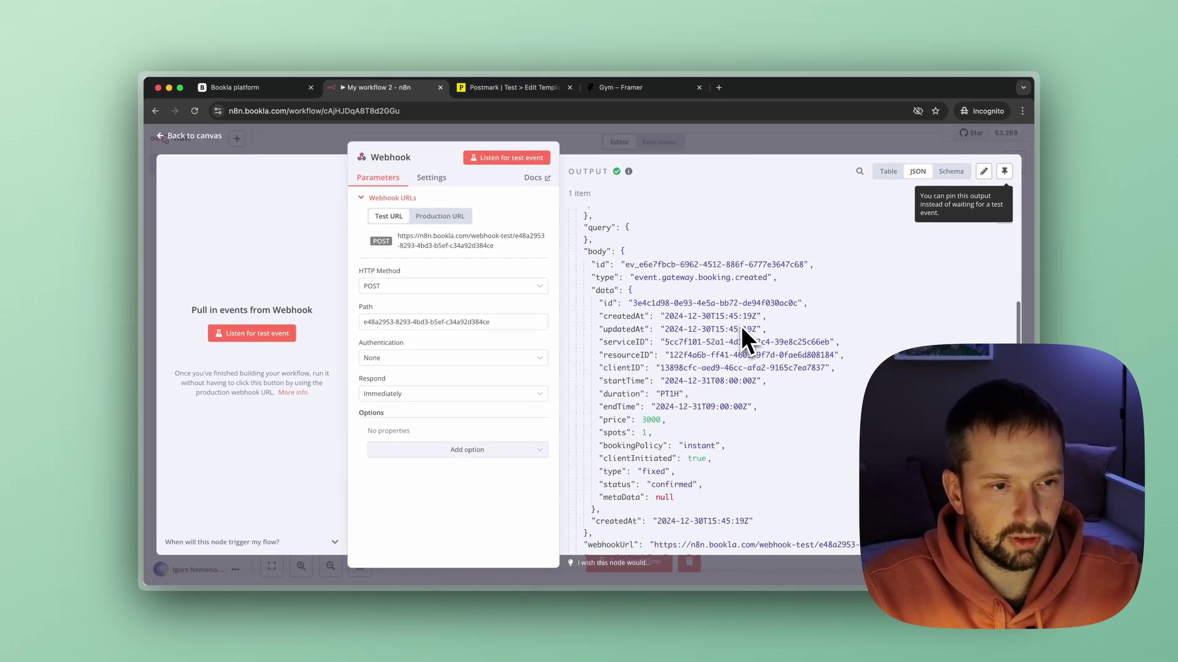
scroll(705, 285, "down", 1)
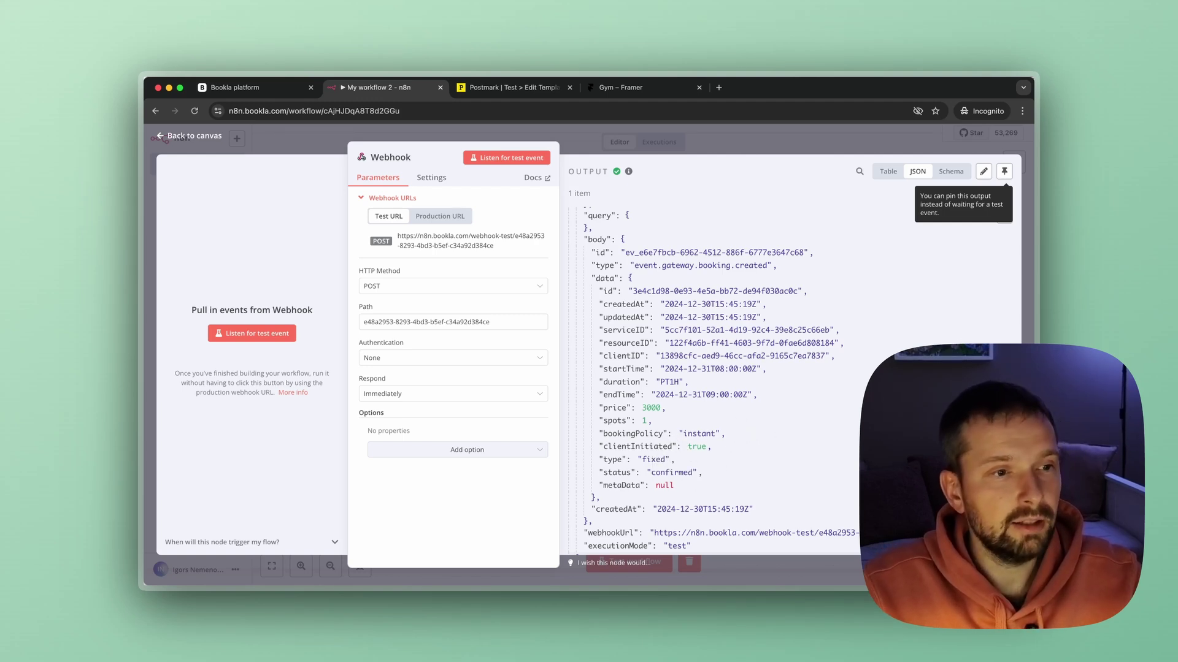
left_click(764, 136)
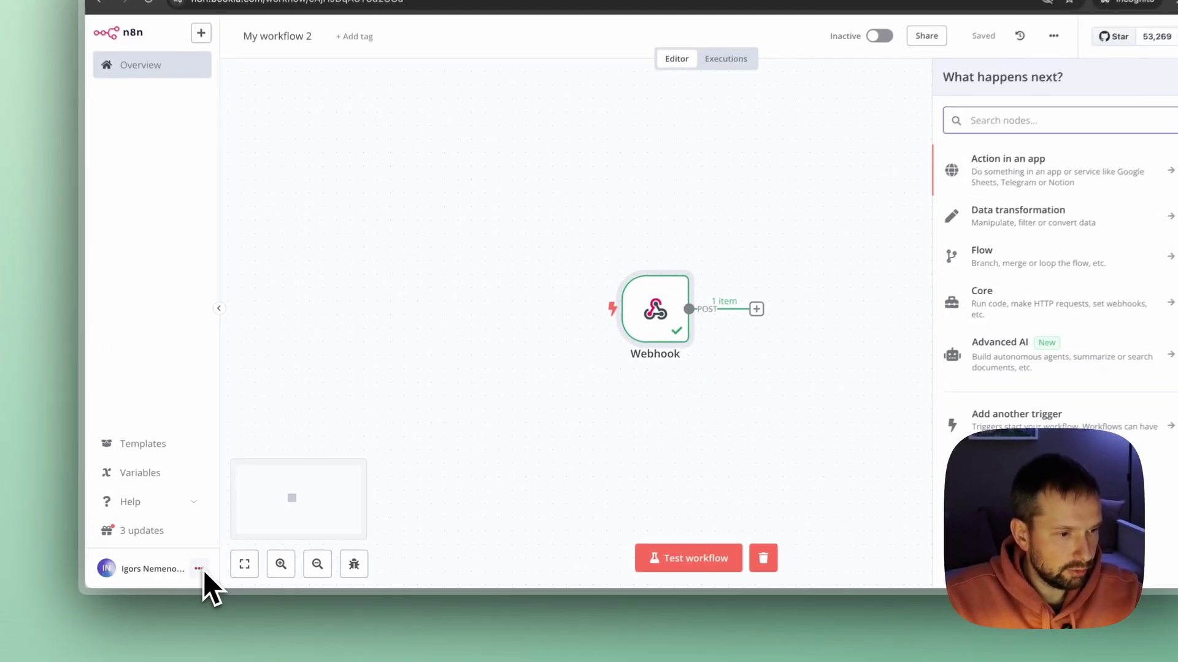
Open the Community nodes settings and copy the n8n-nodes-bookla package name.
left_click(235, 570)
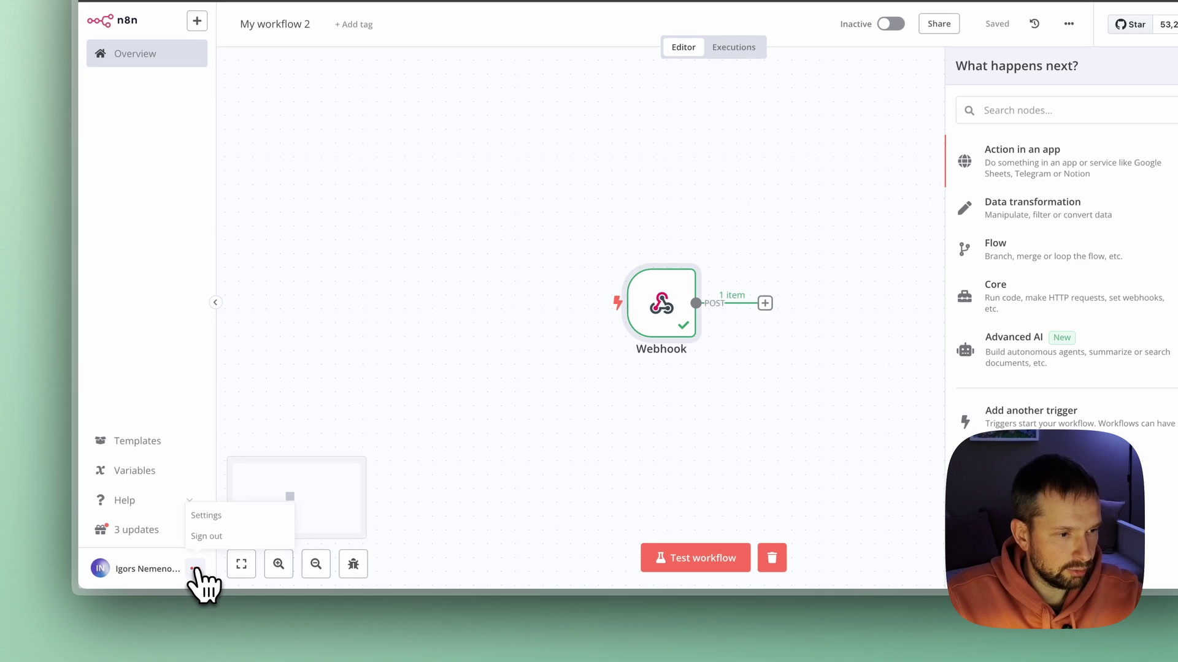
left_click(207, 516)
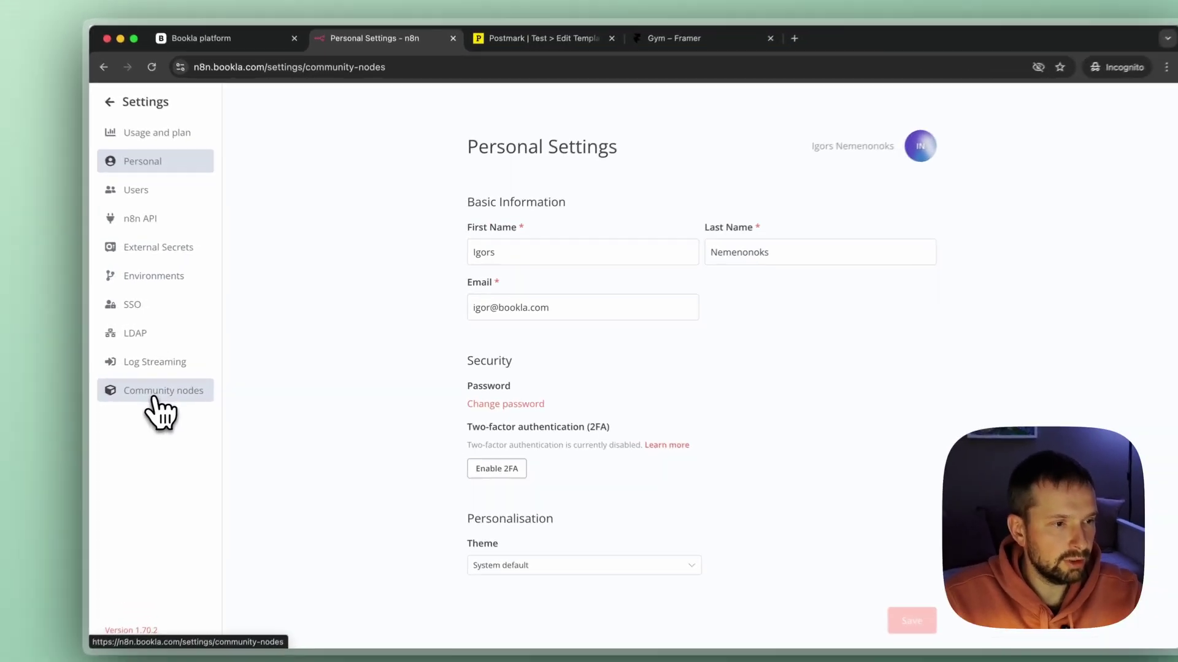
left_click(197, 377)
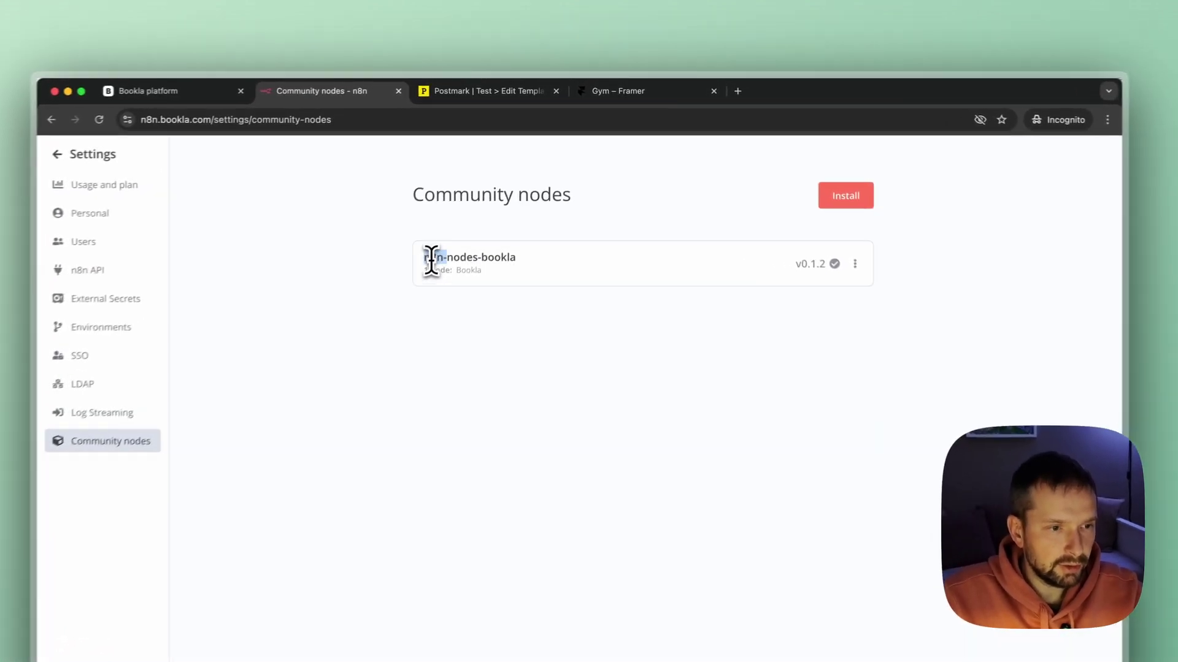
left_click_drag(464, 225, 542, 231)
key("super+c")
left_click(583, 203)
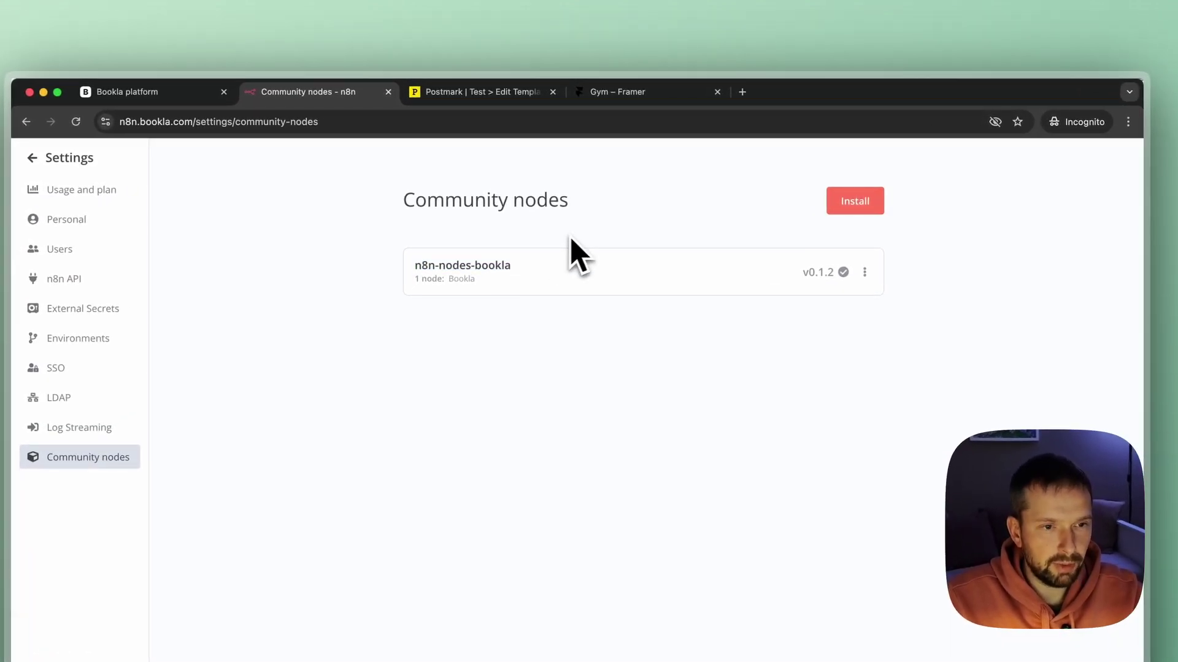
Paste n8n-nodes-bookla into the community node installer, tick the risk acknowledgement, then close it.
left_click(857, 202)
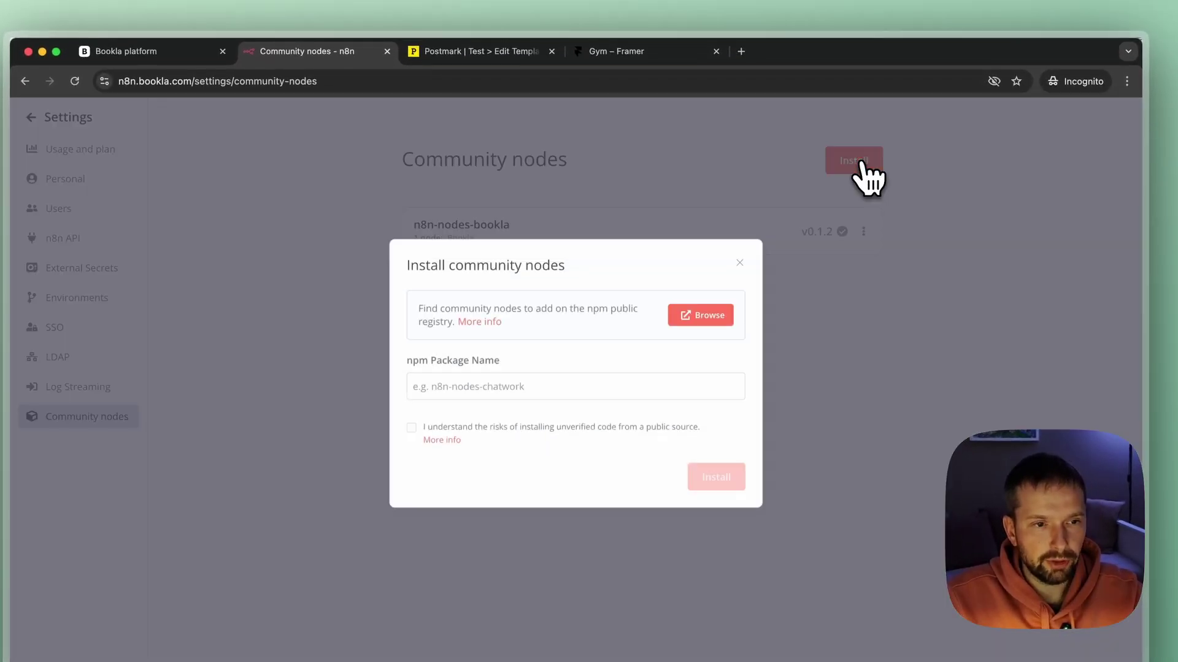
left_click(451, 391)
key("super+v")
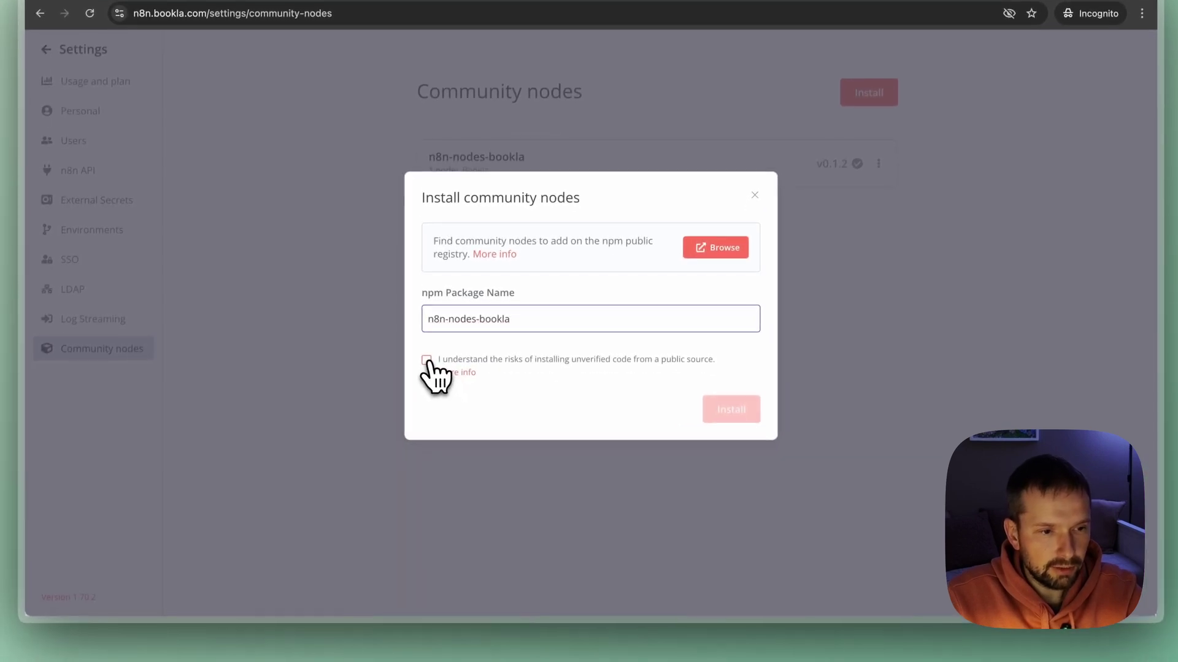
left_click(426, 360)
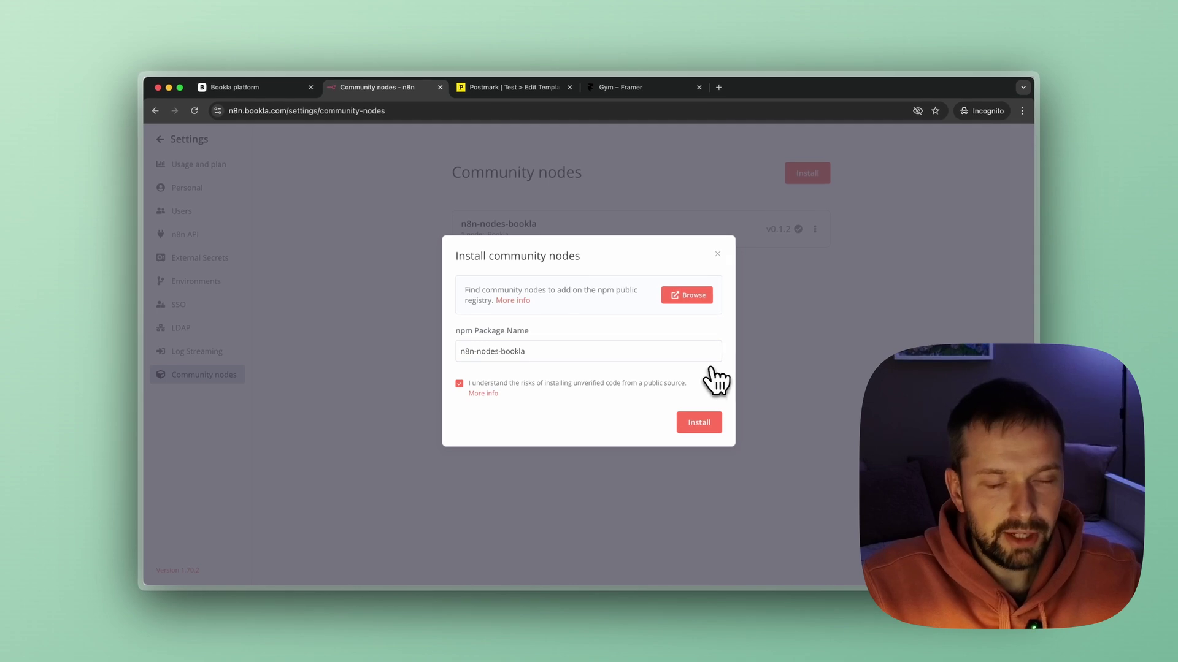
left_click(721, 255)
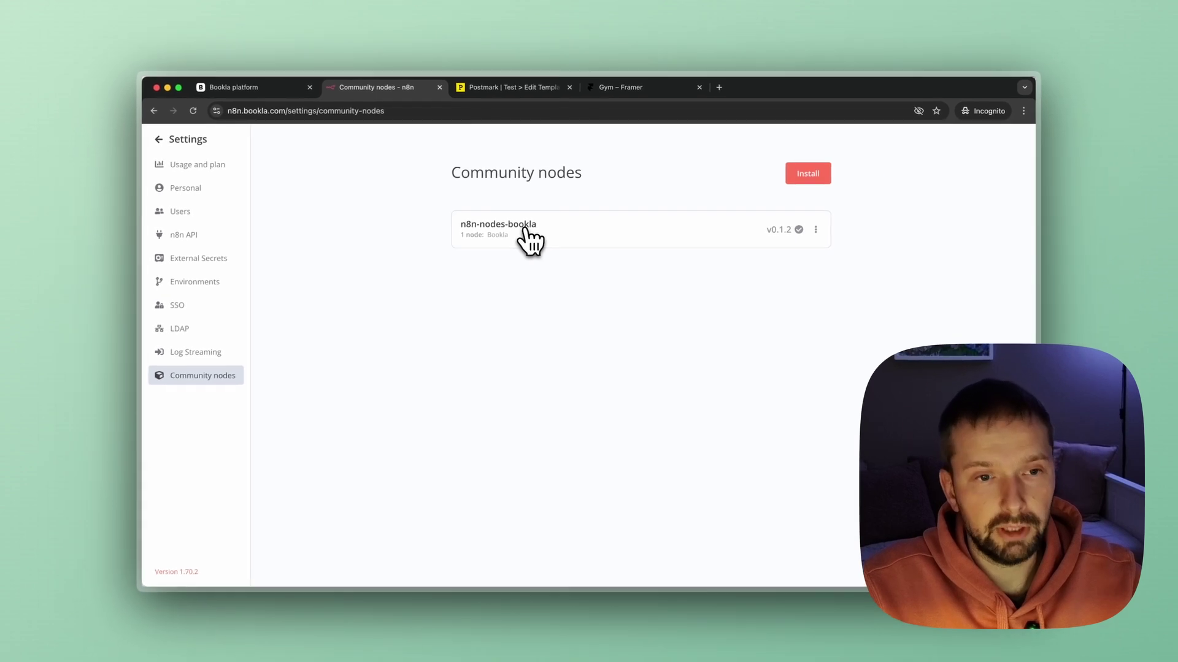
Back in My workflow 2, pin the Webhook node's received booking.created output data.
left_click(162, 139)
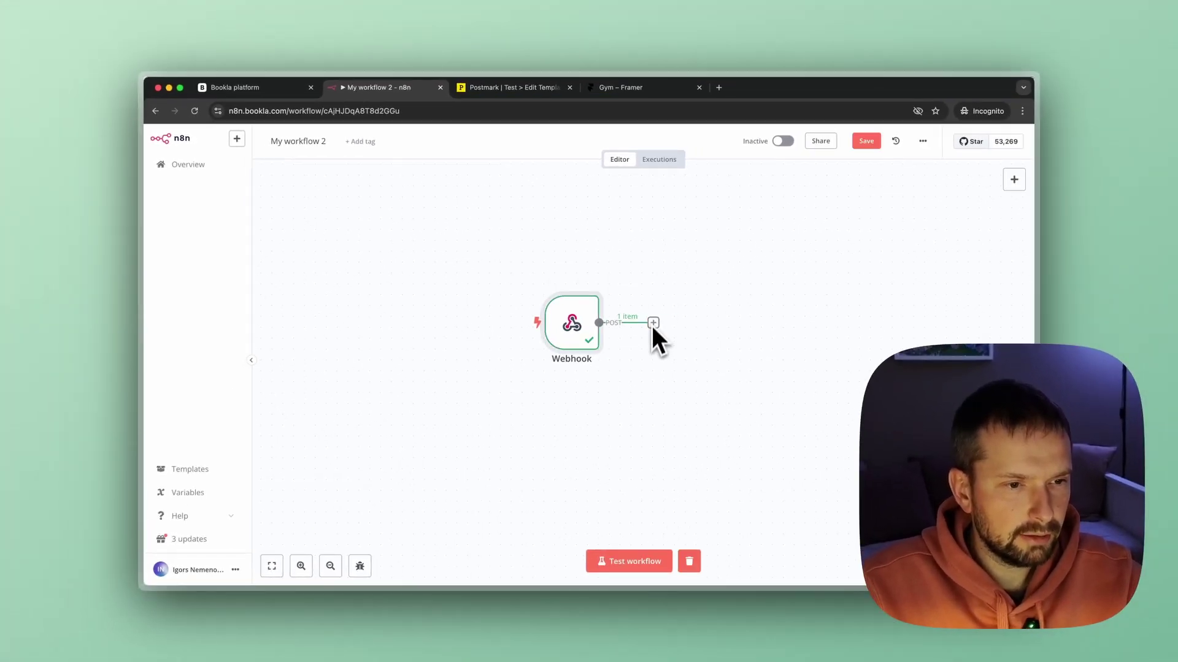
left_click(653, 323)
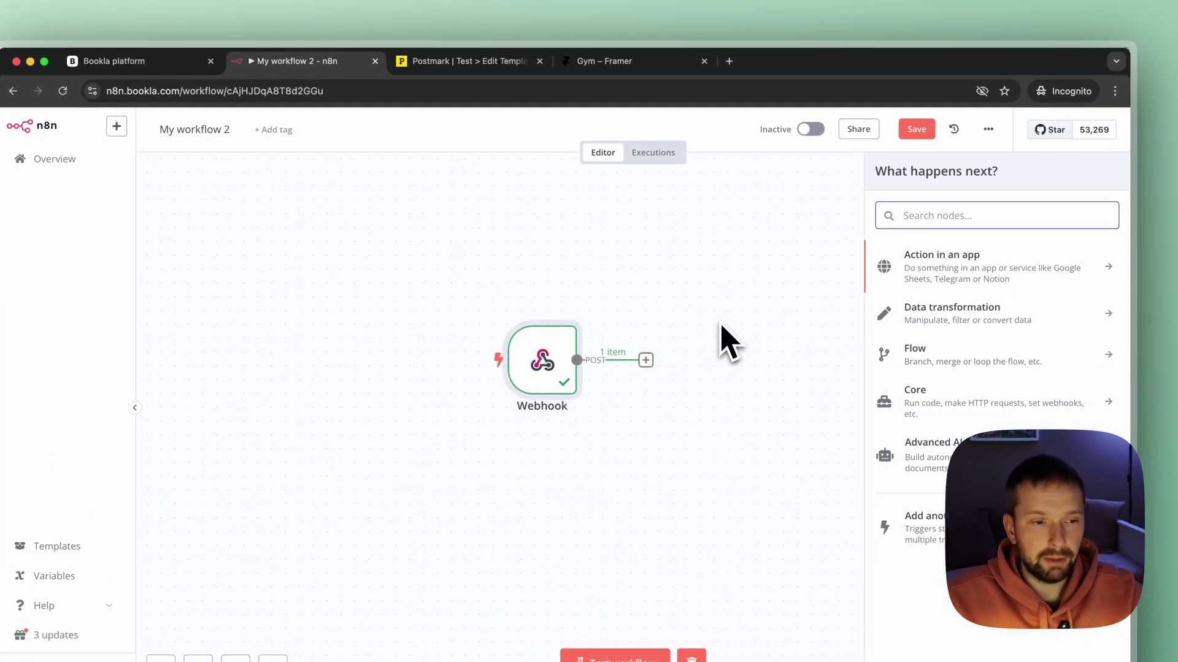
left_click(718, 317)
double_click(540, 360)
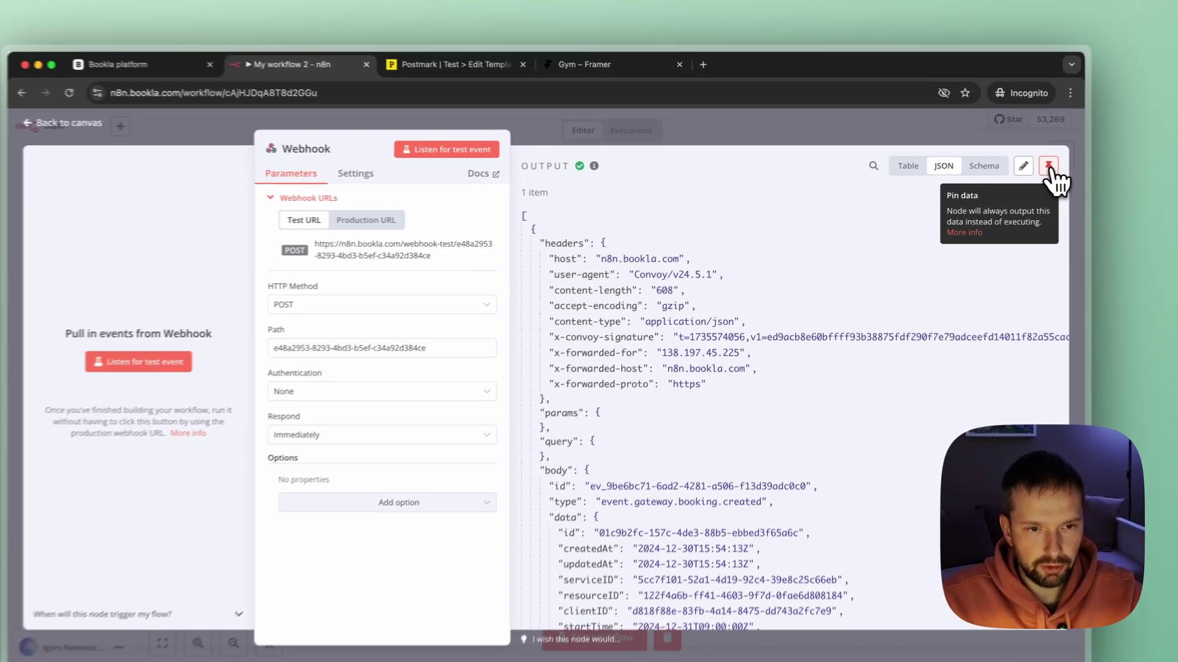
left_click(1005, 173)
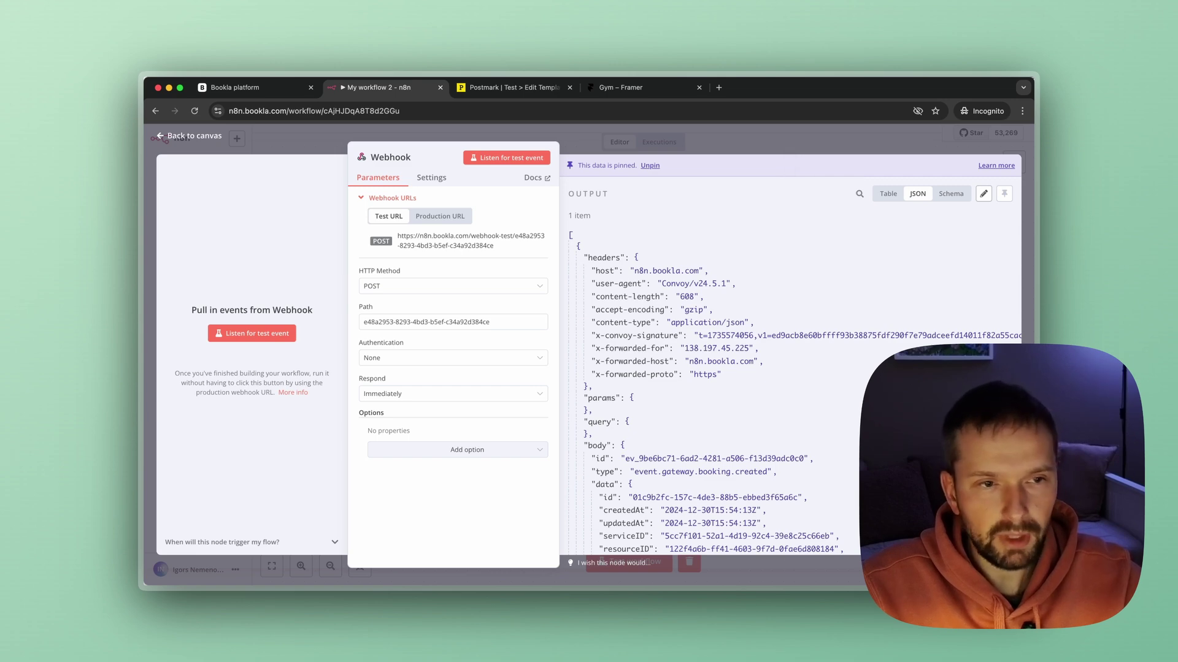
key("Escape")
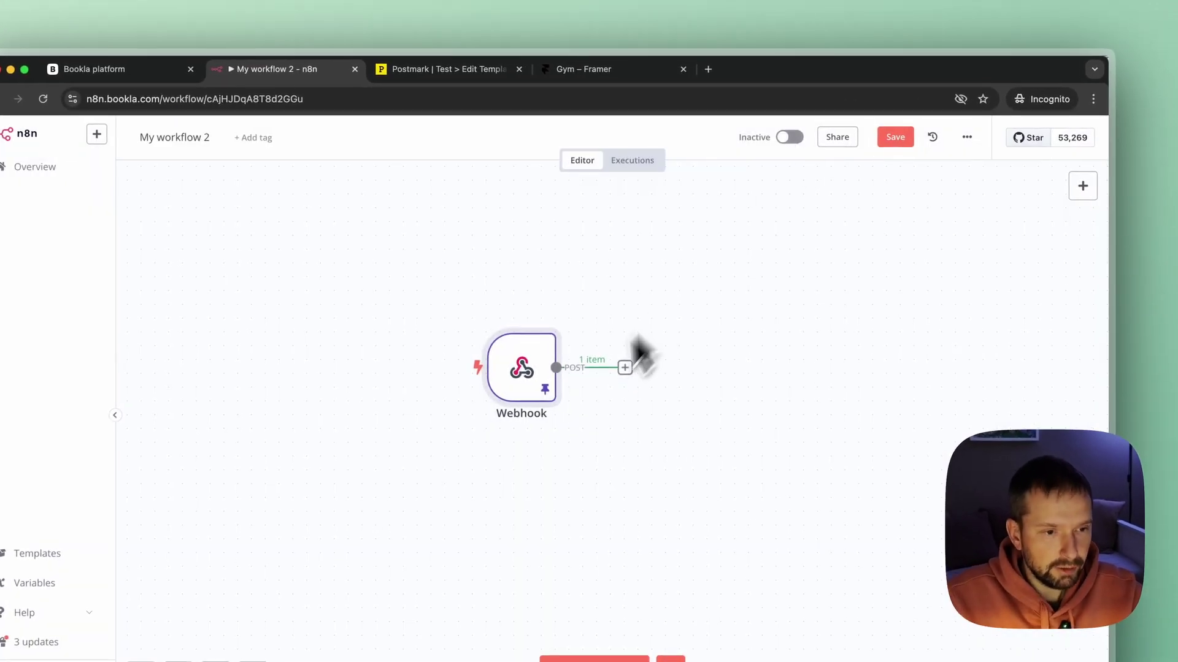
Add a Bookla node with the Search client action after the Webhook.
left_click(625, 368)
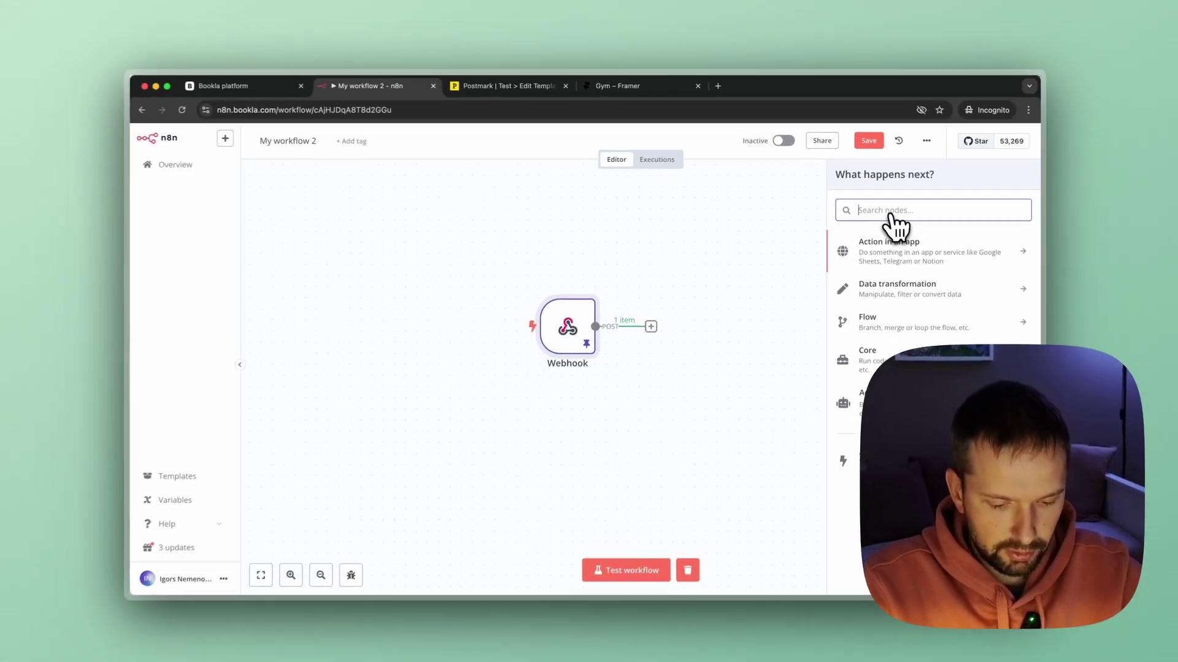
type("book")
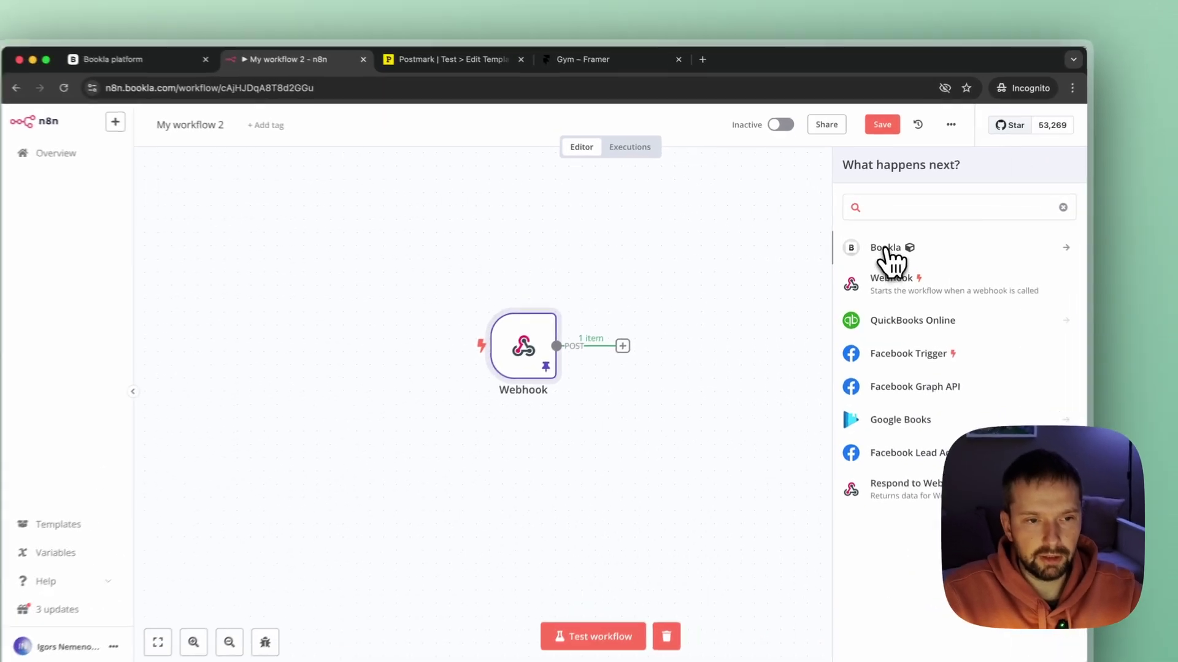
left_click(870, 243)
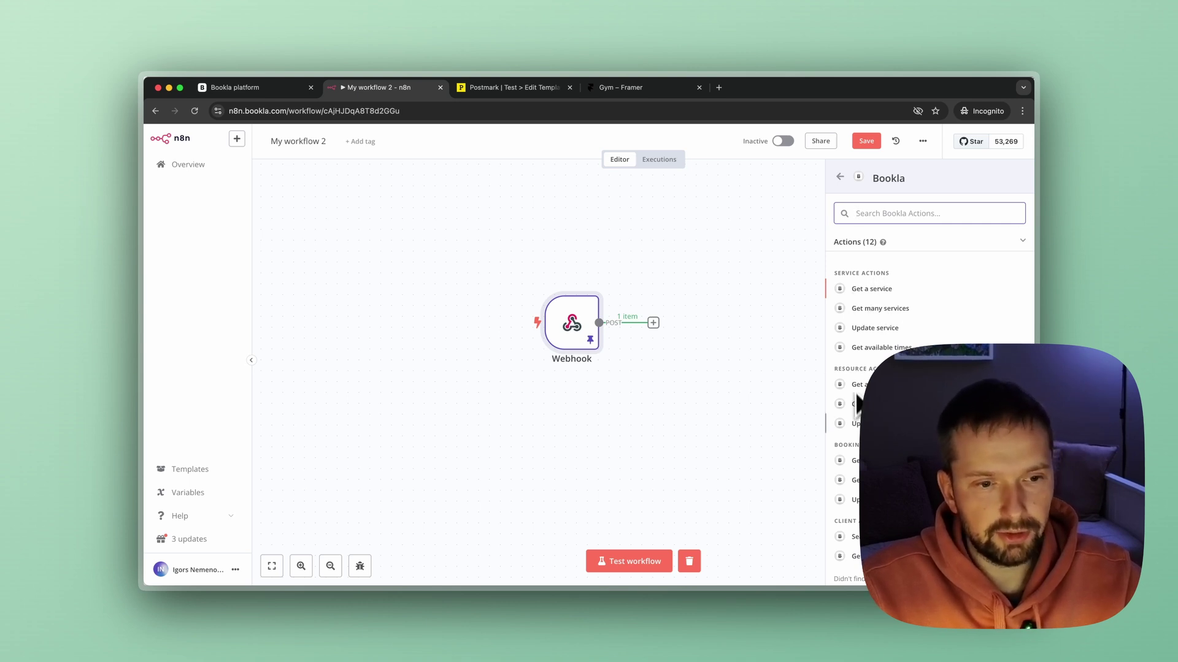
scroll(930, 398, "down", 2)
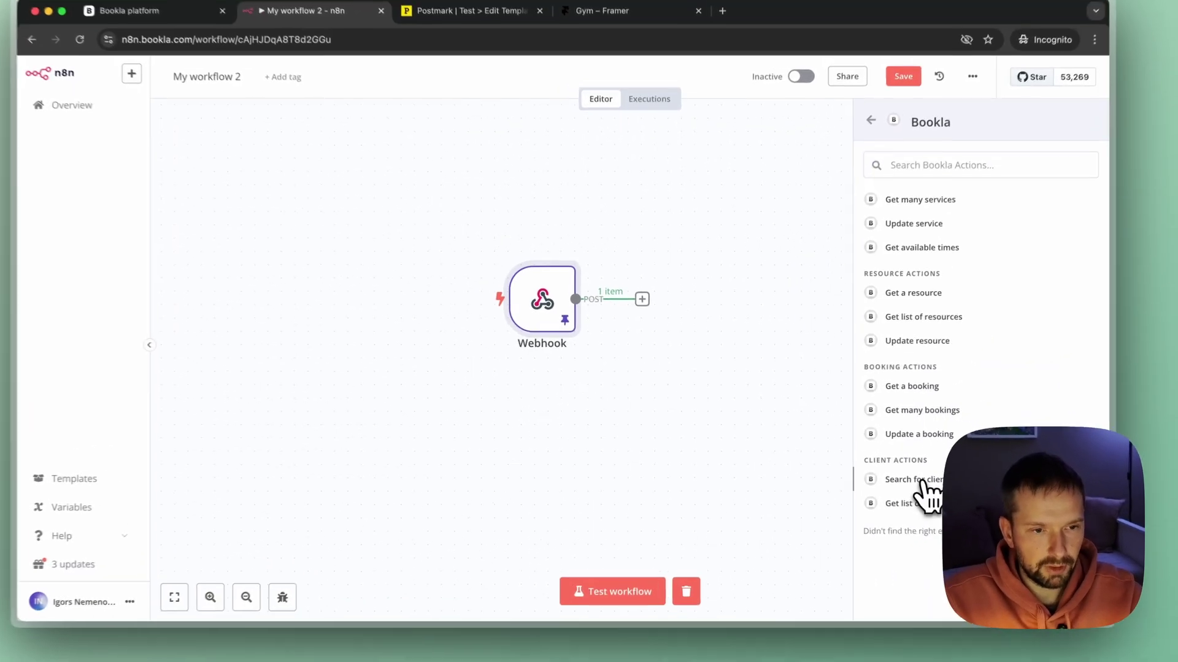
left_click(920, 472)
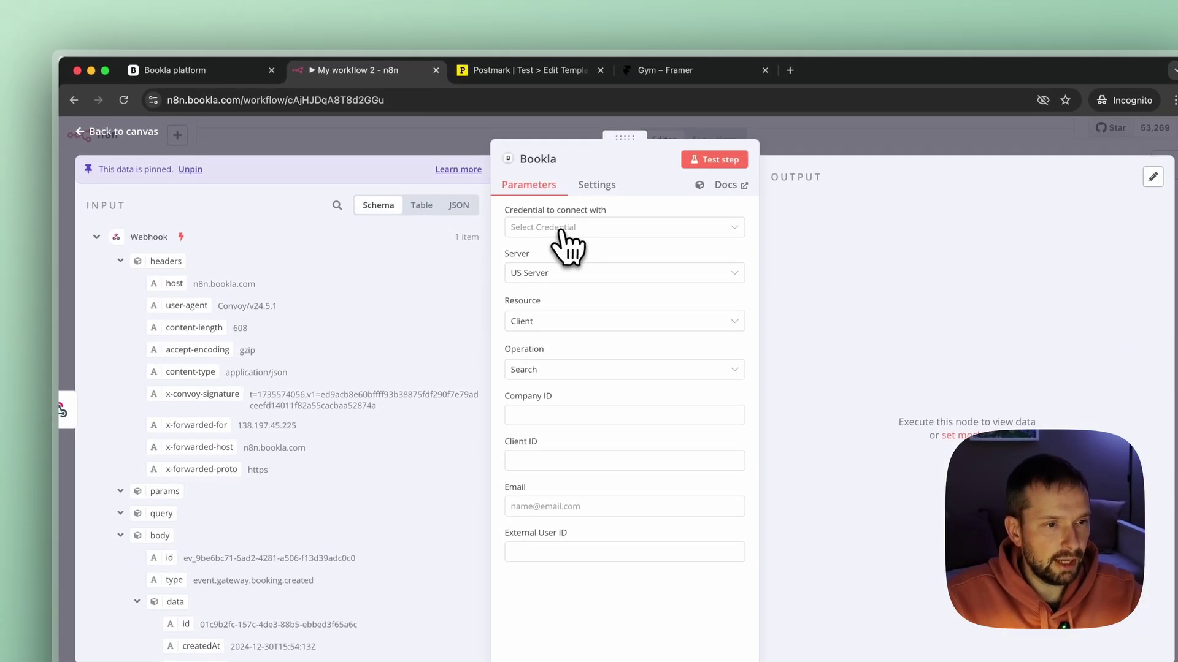
Create a new Bookla credential from the credential dropdown and focus its empty API Key field.
left_click(565, 229)
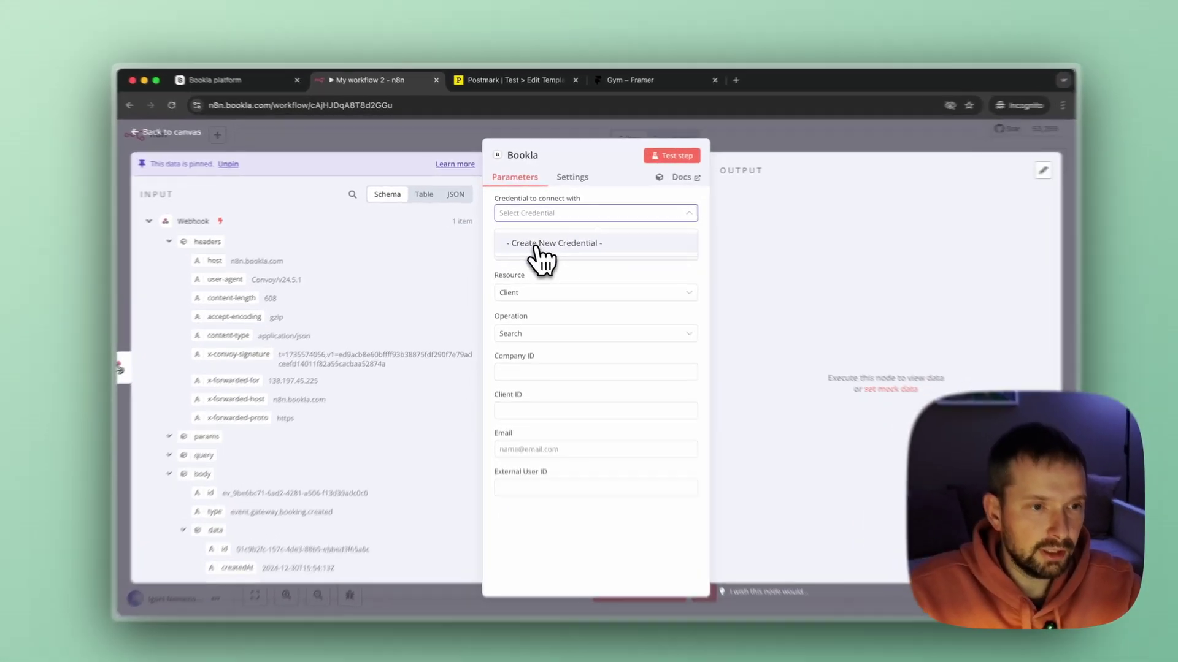
left_click(538, 239)
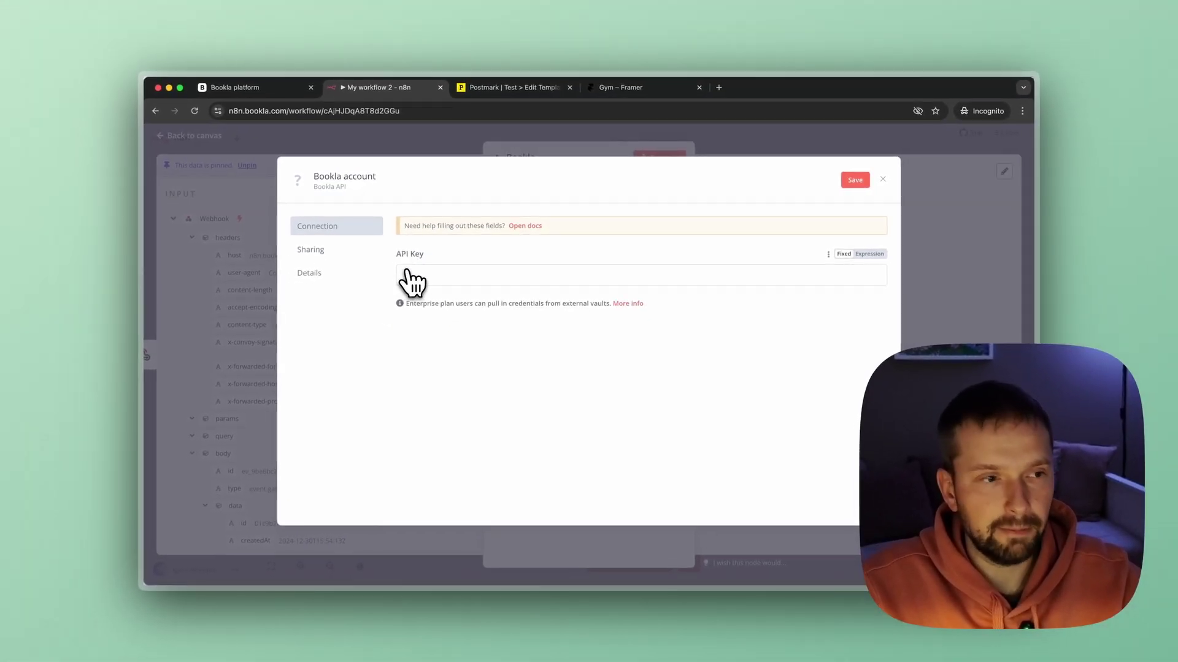
left_click(410, 280)
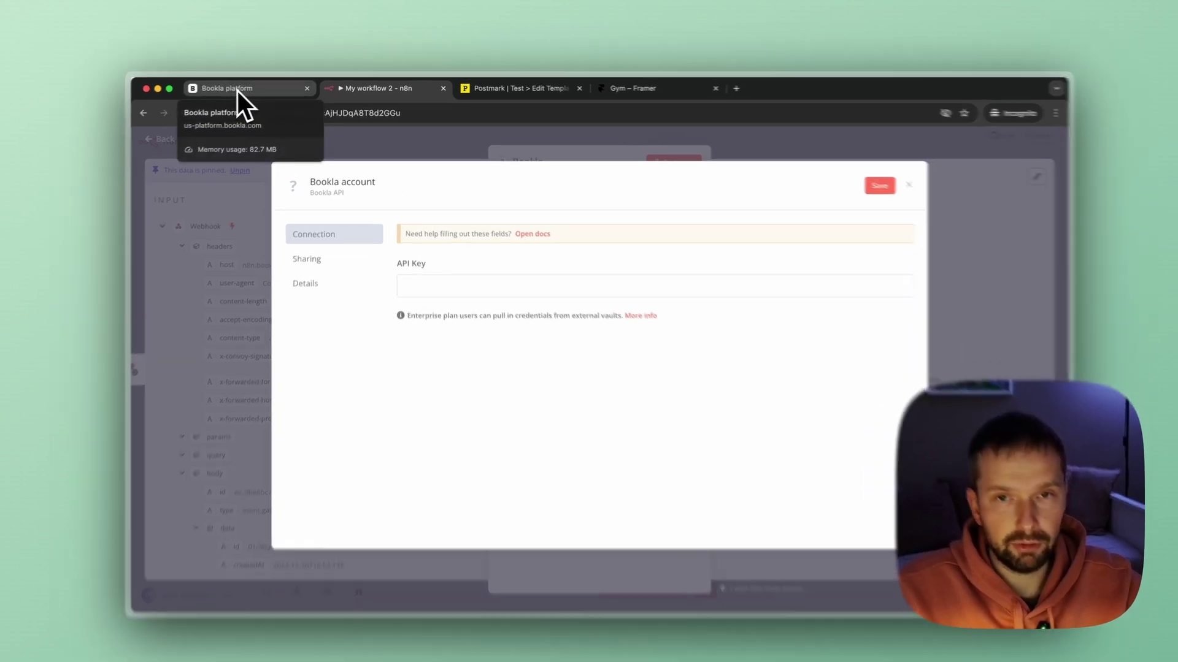
In Bookla's API Keys, start a new API key named N8N.
left_click(239, 90)
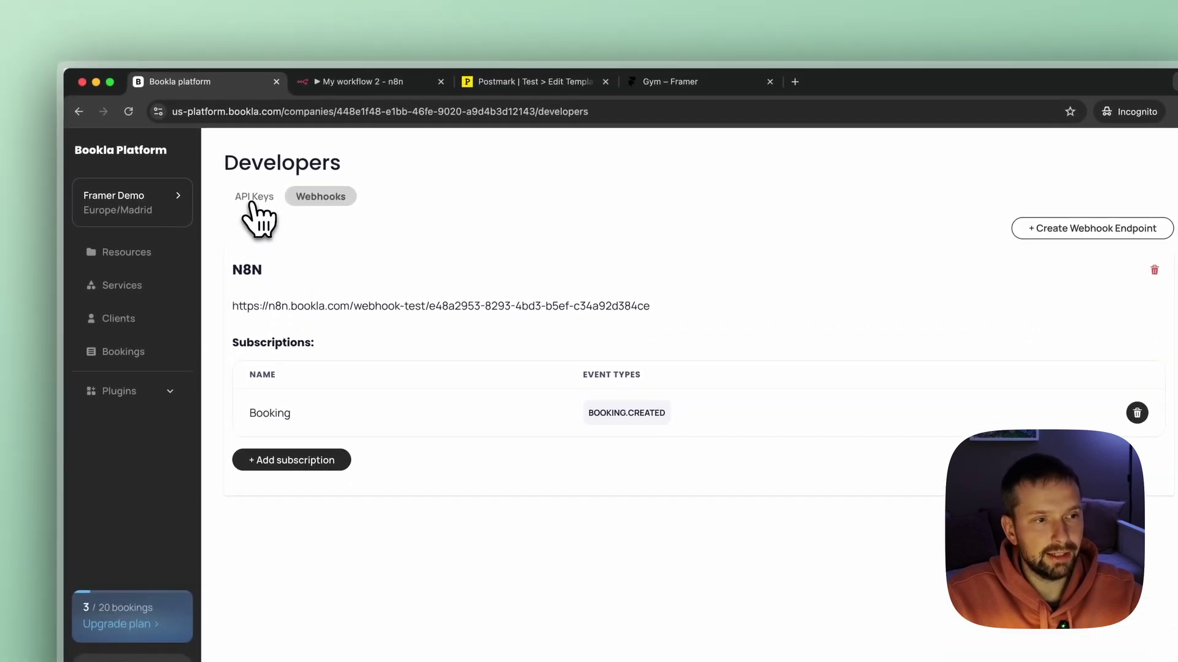
left_click(258, 151)
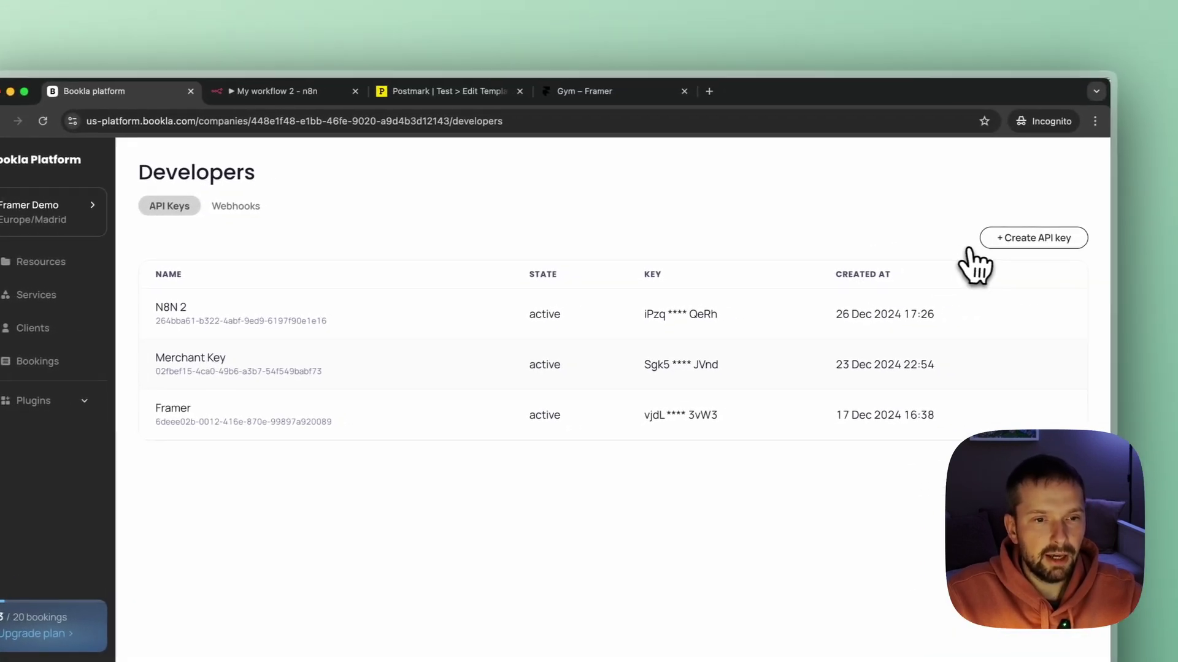
left_click(1113, 230)
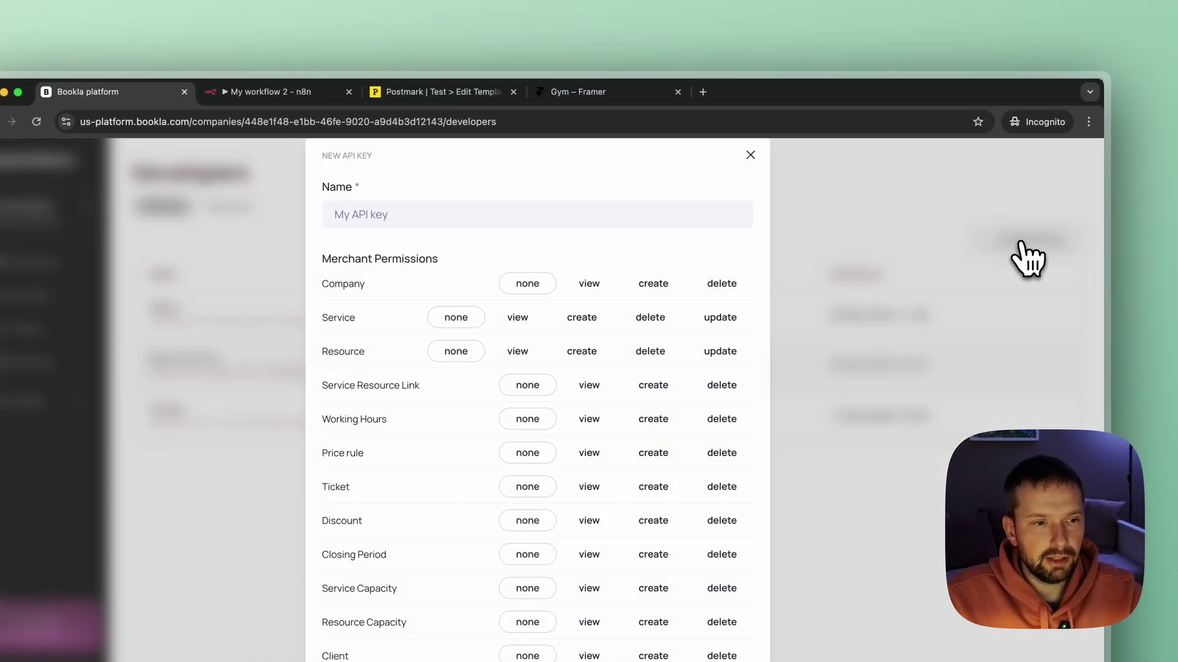
left_click(450, 213)
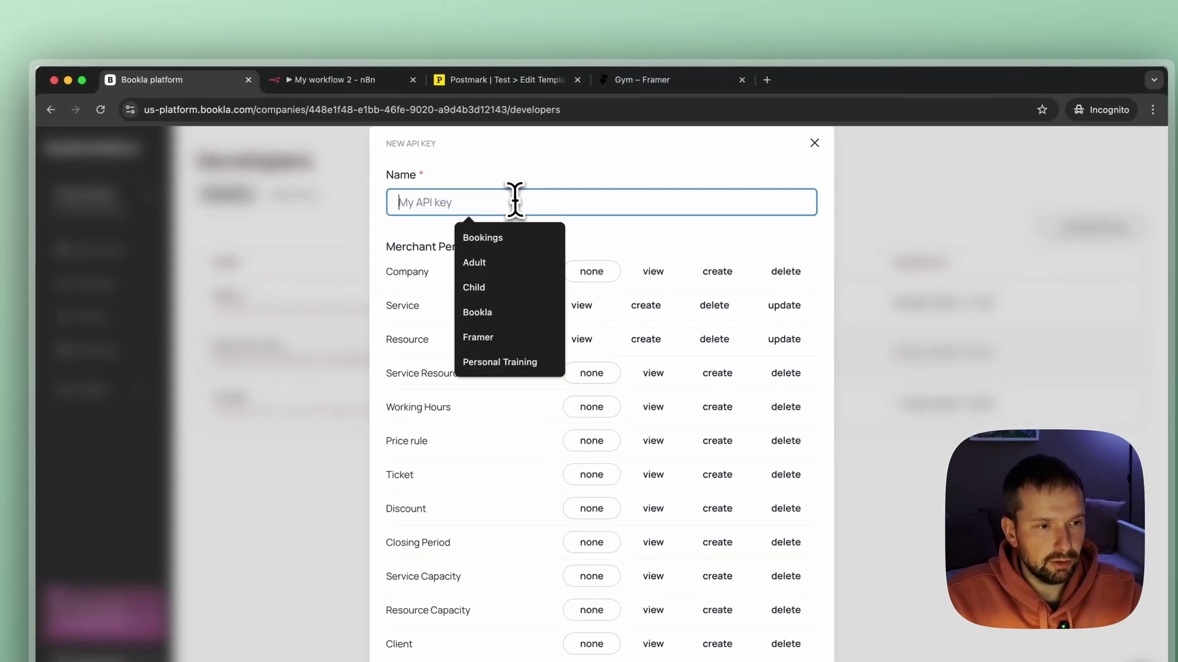
type("N8N")
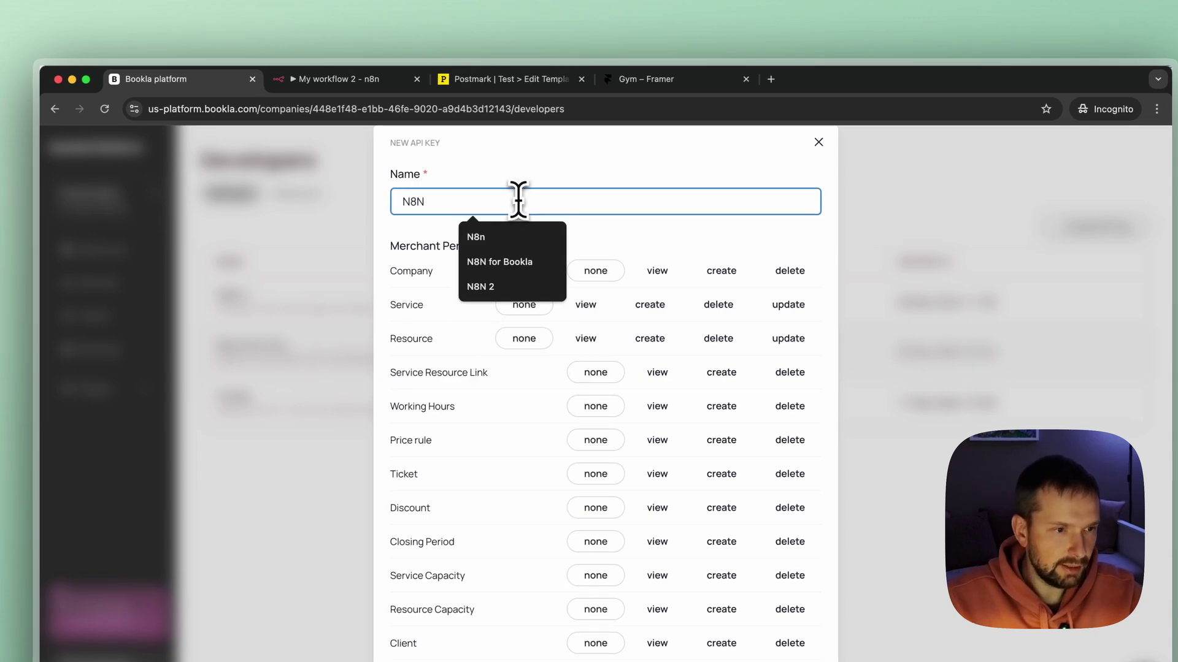
left_click(577, 175)
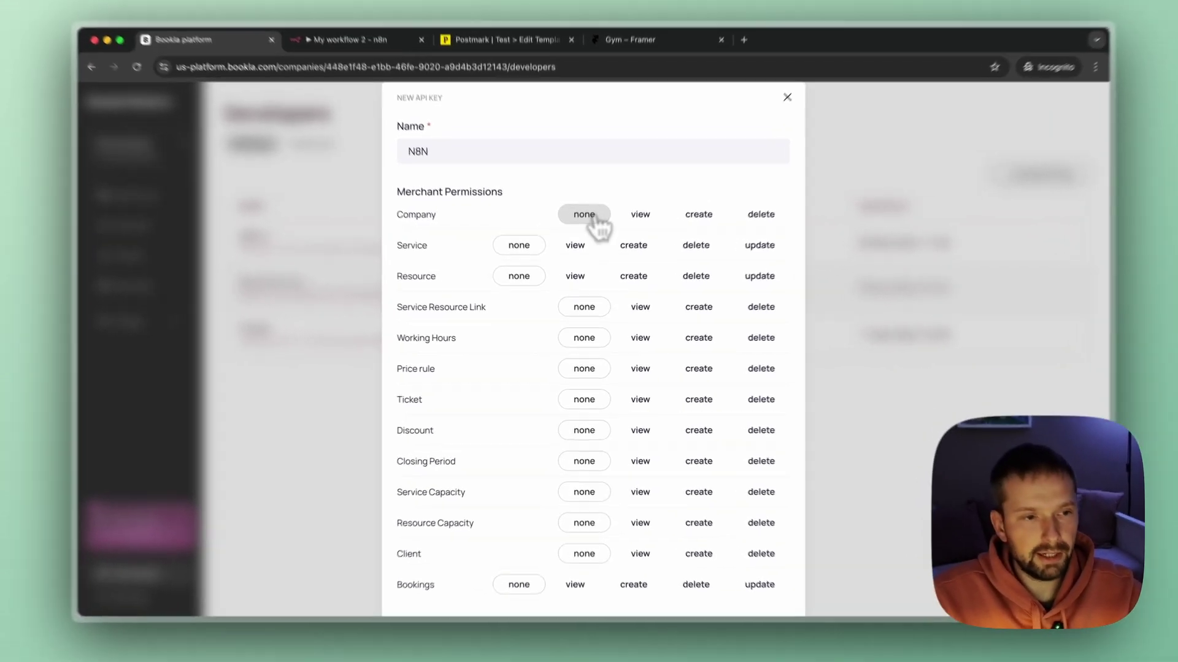
Grant the key all merchant permissions, from Company through Bookings, and create it.
left_click(581, 238)
left_click(525, 264)
left_click(518, 265)
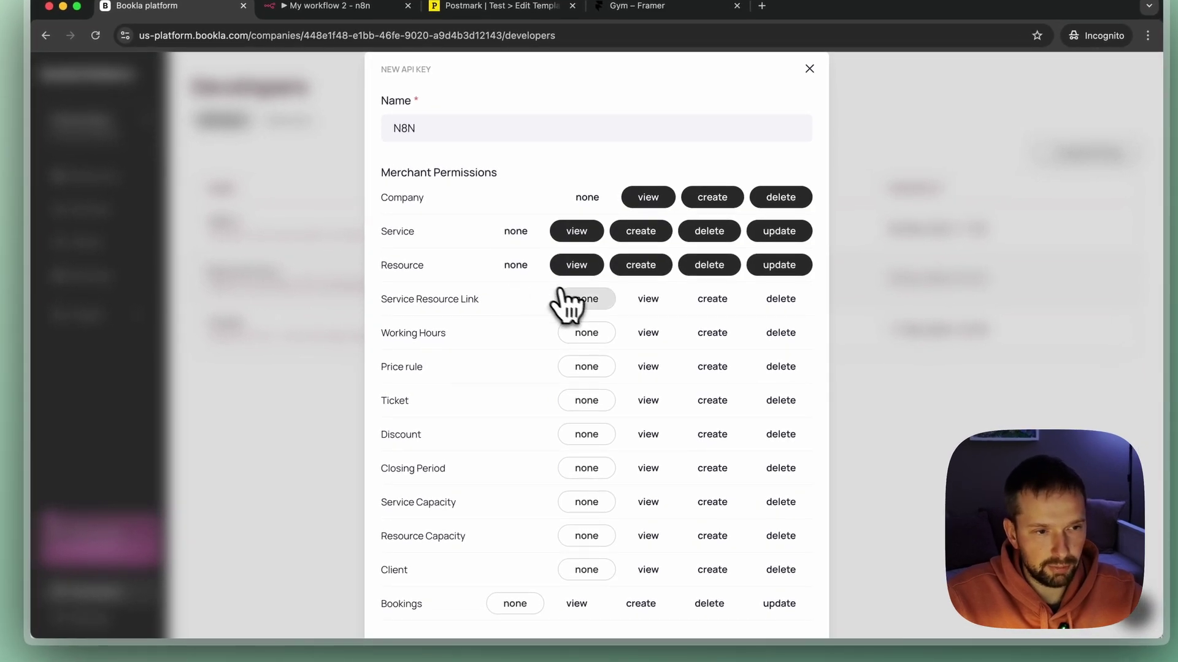
left_click(586, 299)
left_click(587, 333)
scroll(590, 316, "down", 2)
left_click(589, 312)
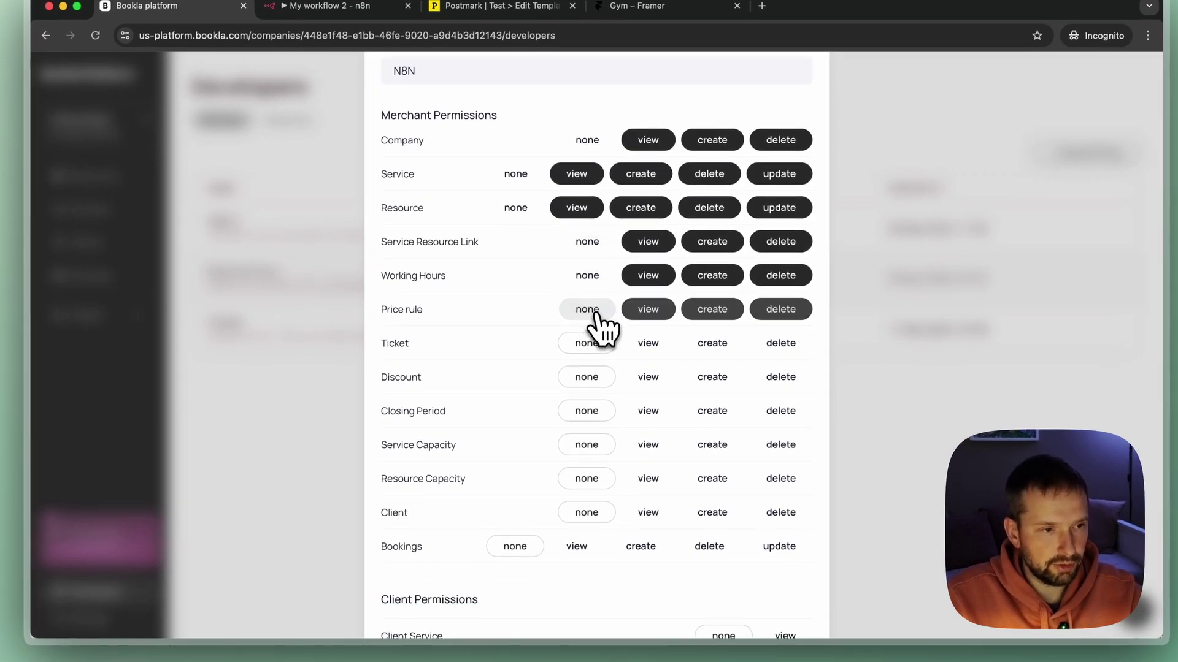
left_click(591, 345)
left_click(587, 379)
left_click(582, 413)
left_click(587, 445)
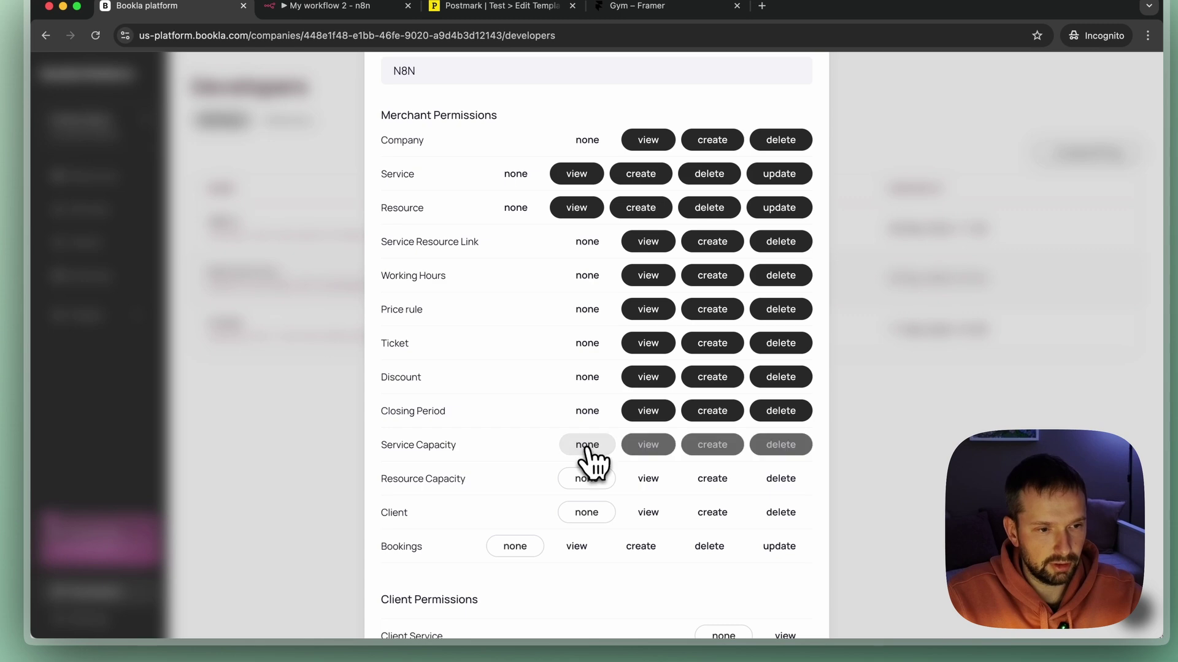
left_click(587, 478)
left_click(587, 512)
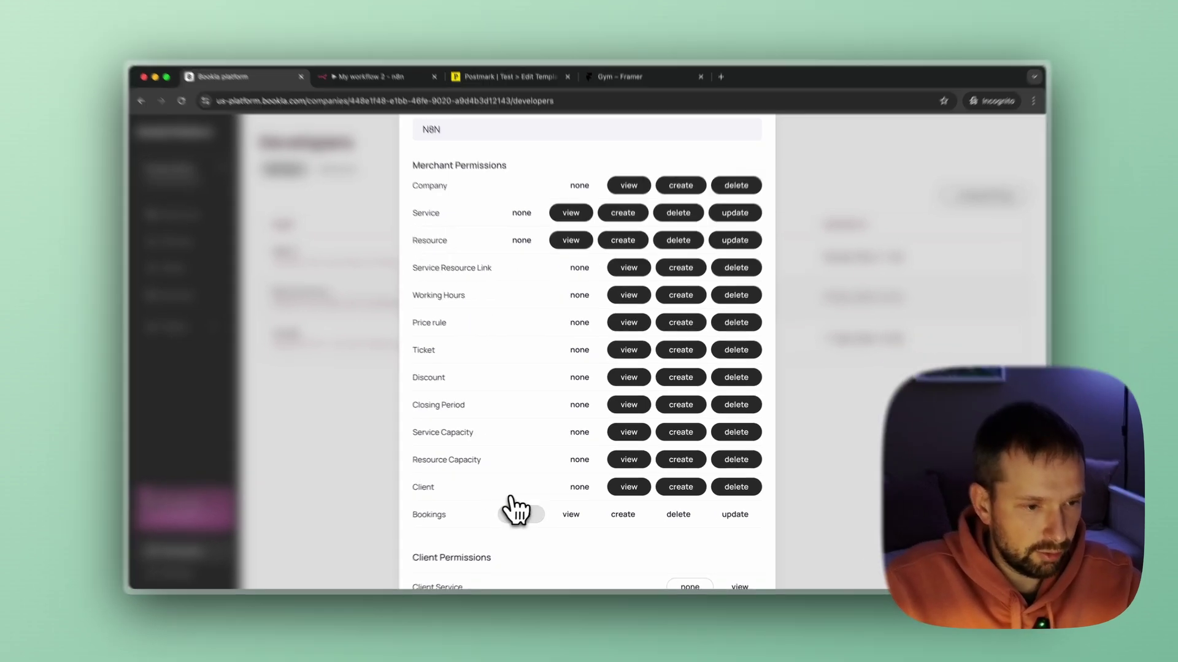
left_click(522, 514)
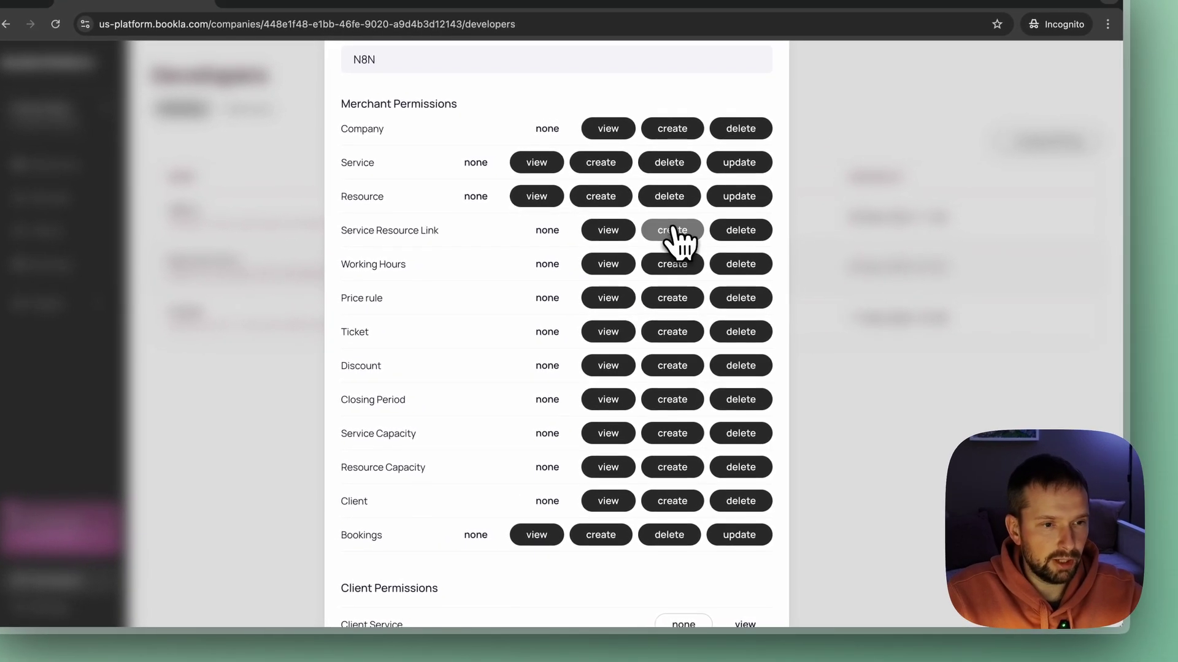
scroll(693, 258, "down", 3)
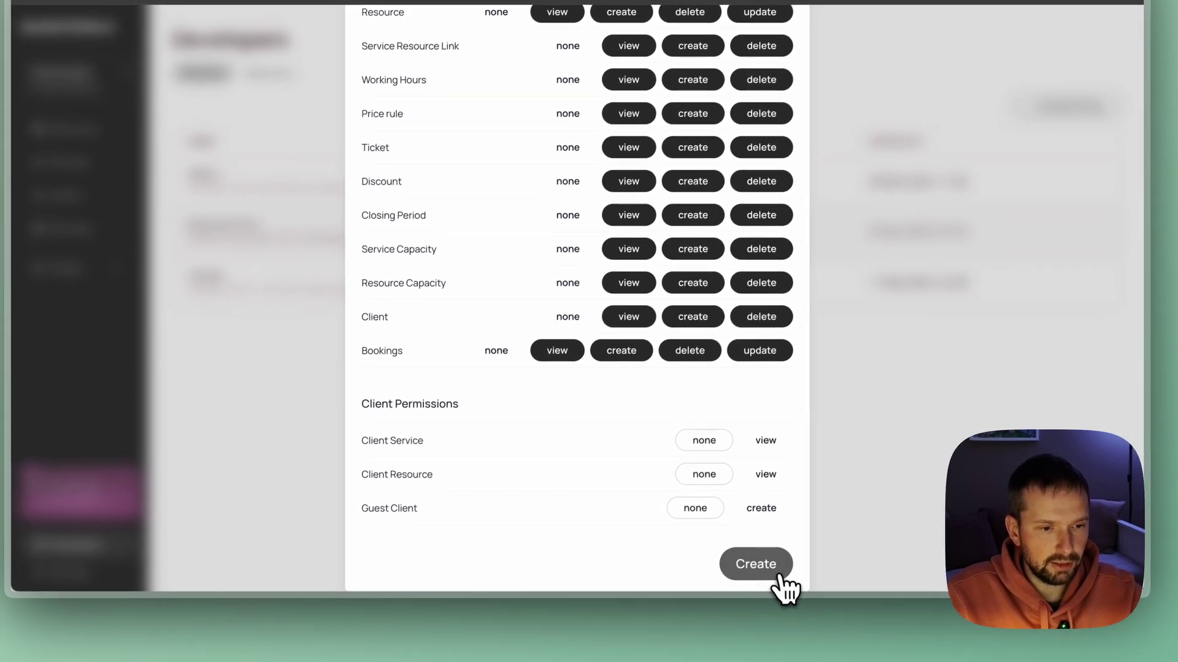
left_click(781, 576)
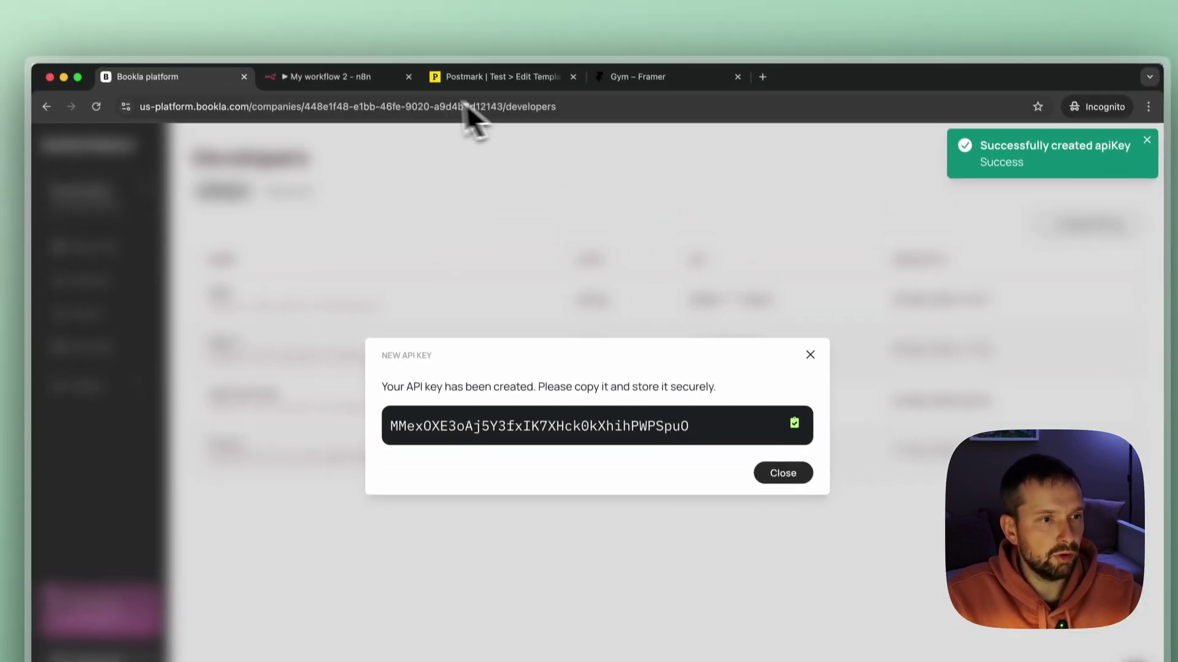
left_click(329, 91)
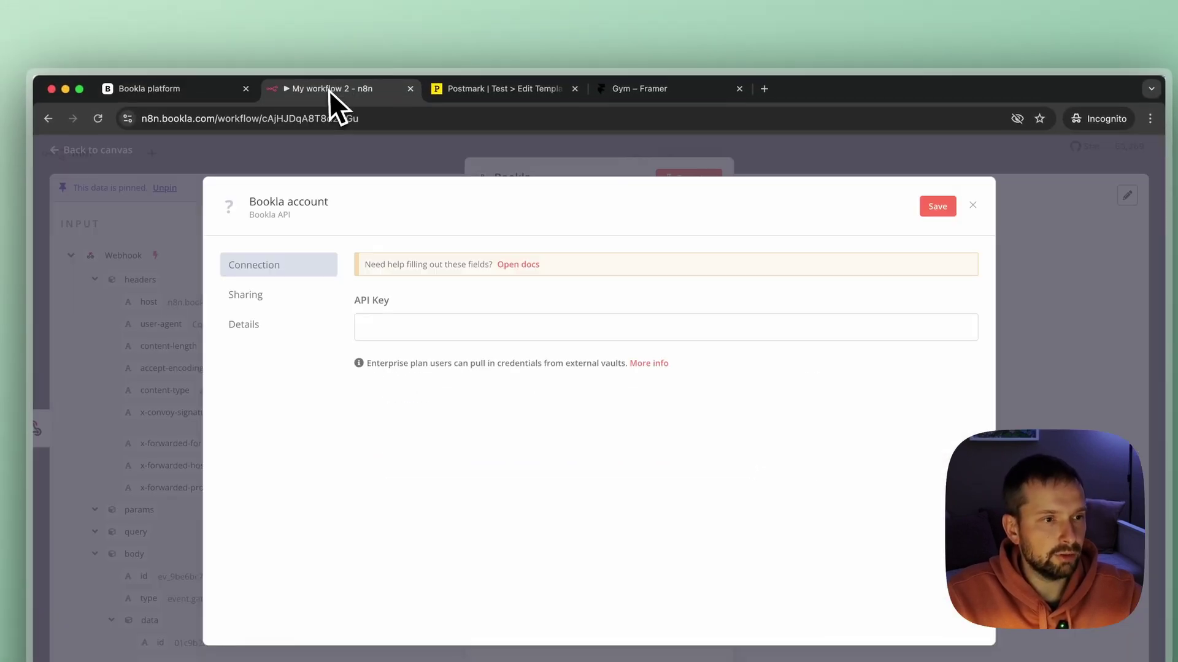
Paste the new Bookla API key into the credential, save it and close the dialog.
left_click(440, 328)
key("super+v")
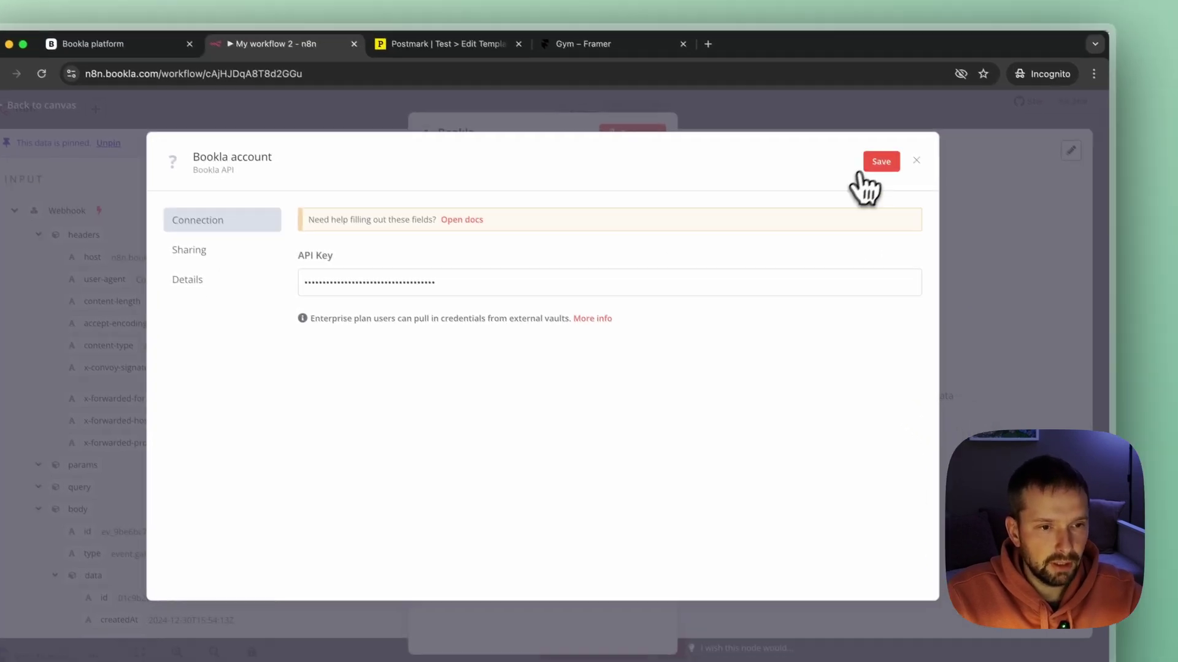
left_click(937, 208)
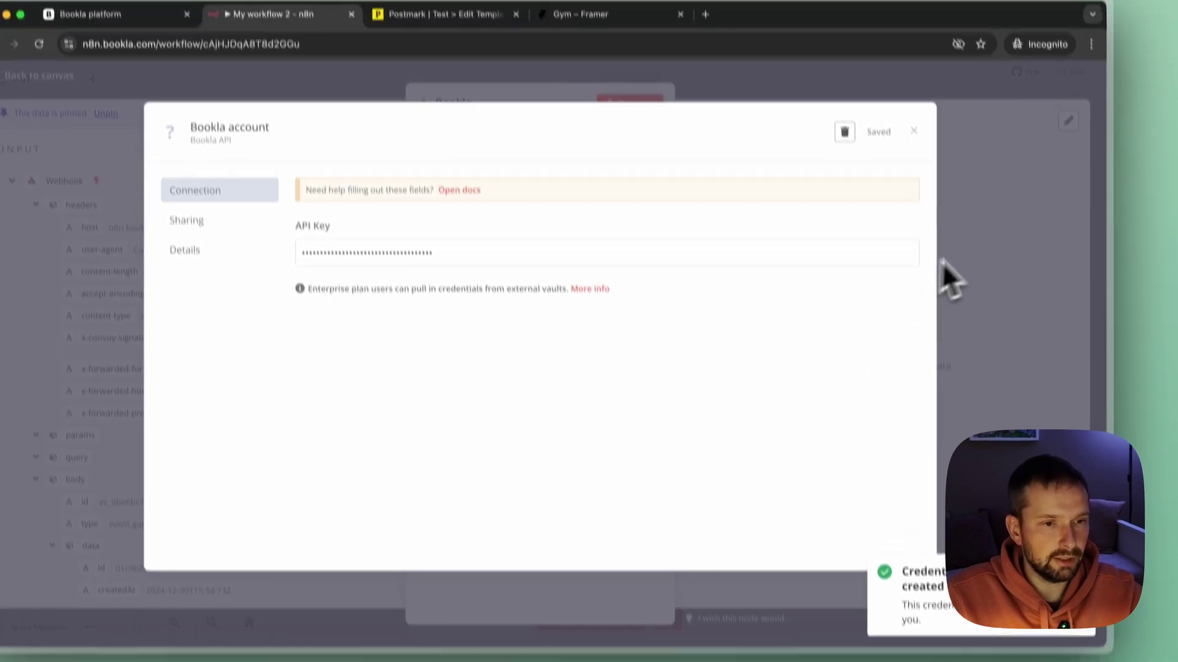
left_click(975, 178)
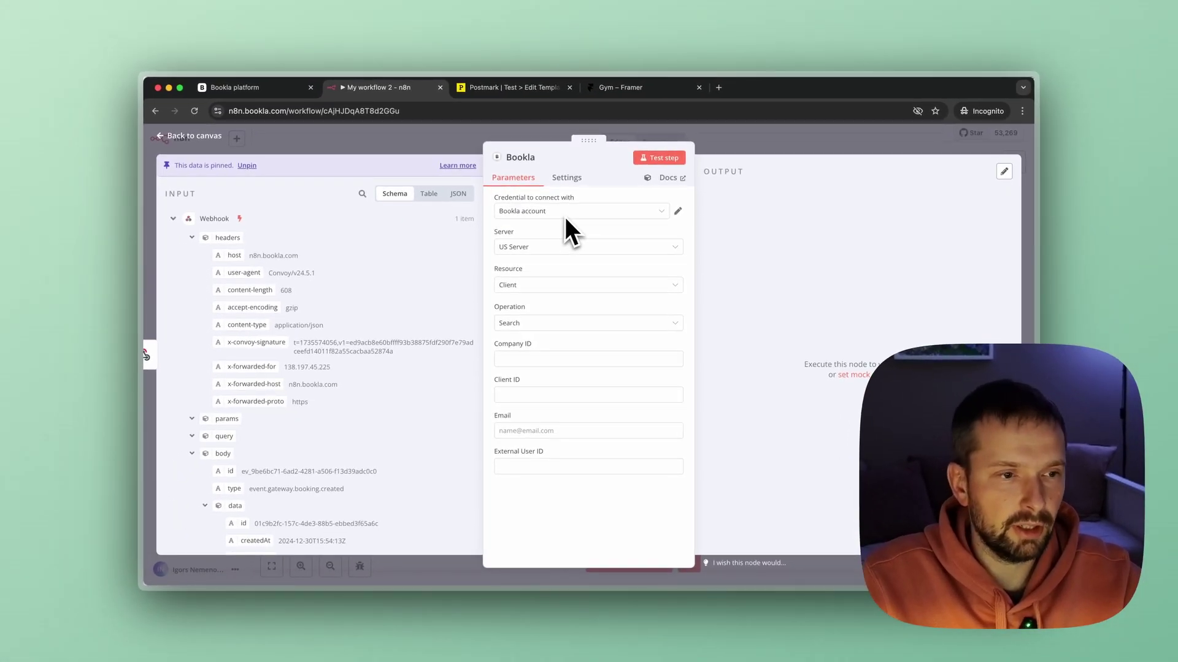
Set the Bookla node's Server to US Server, then go to the Bookla platform tab.
left_click(515, 247)
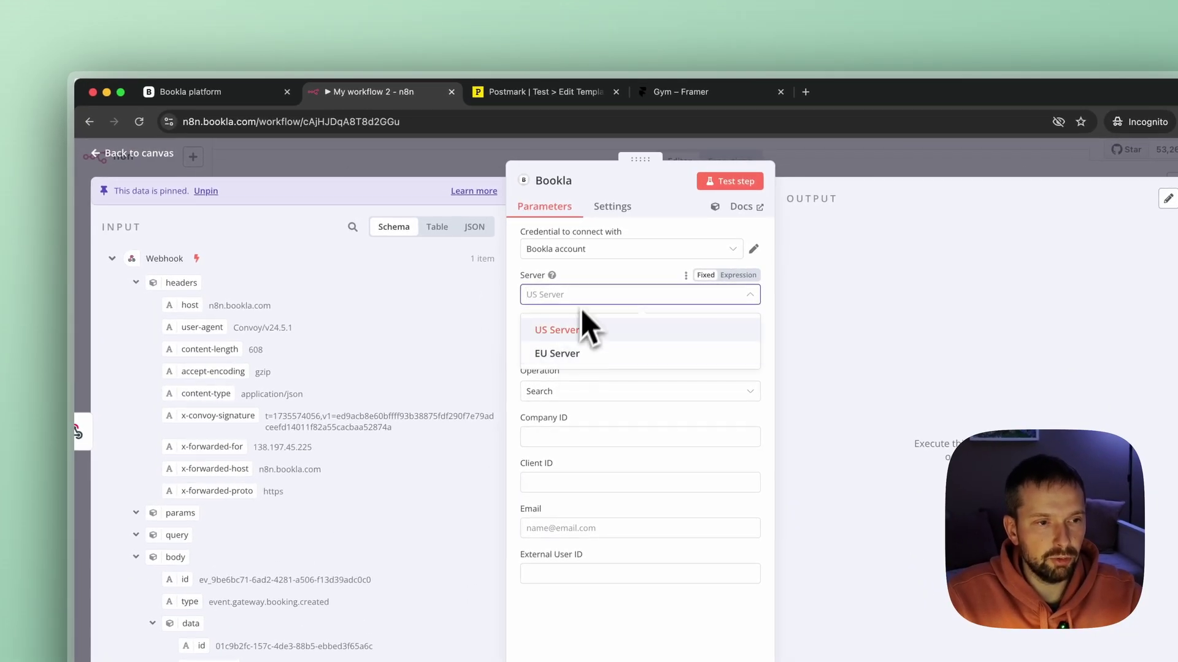
left_click(581, 325)
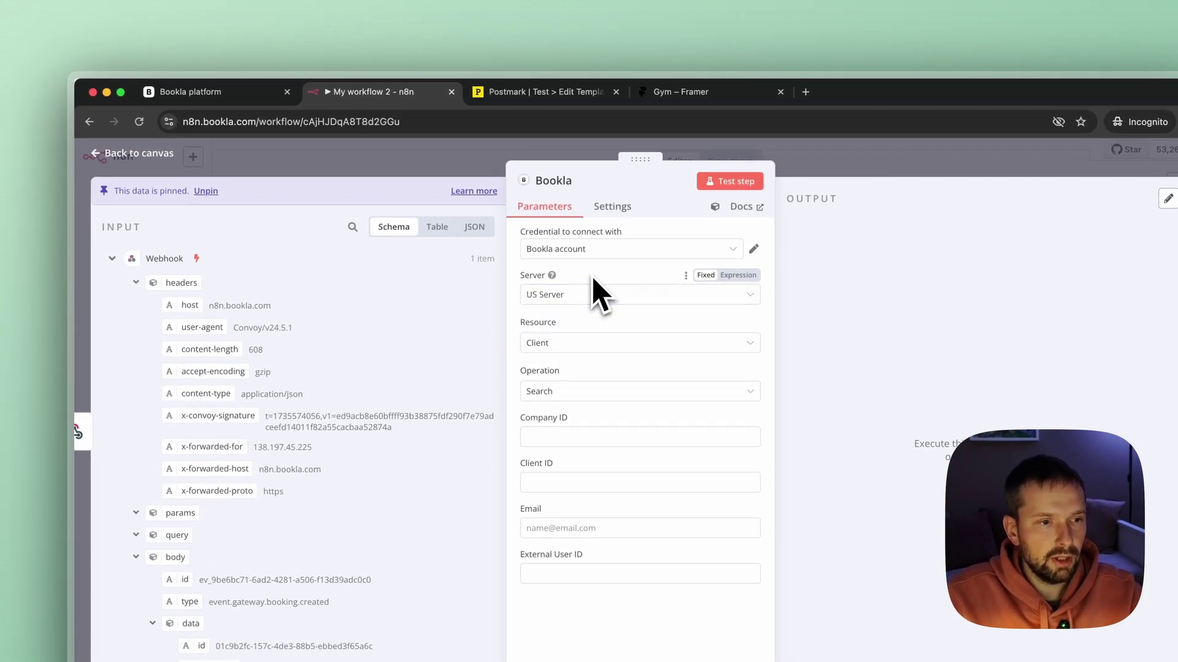
left_click(228, 97)
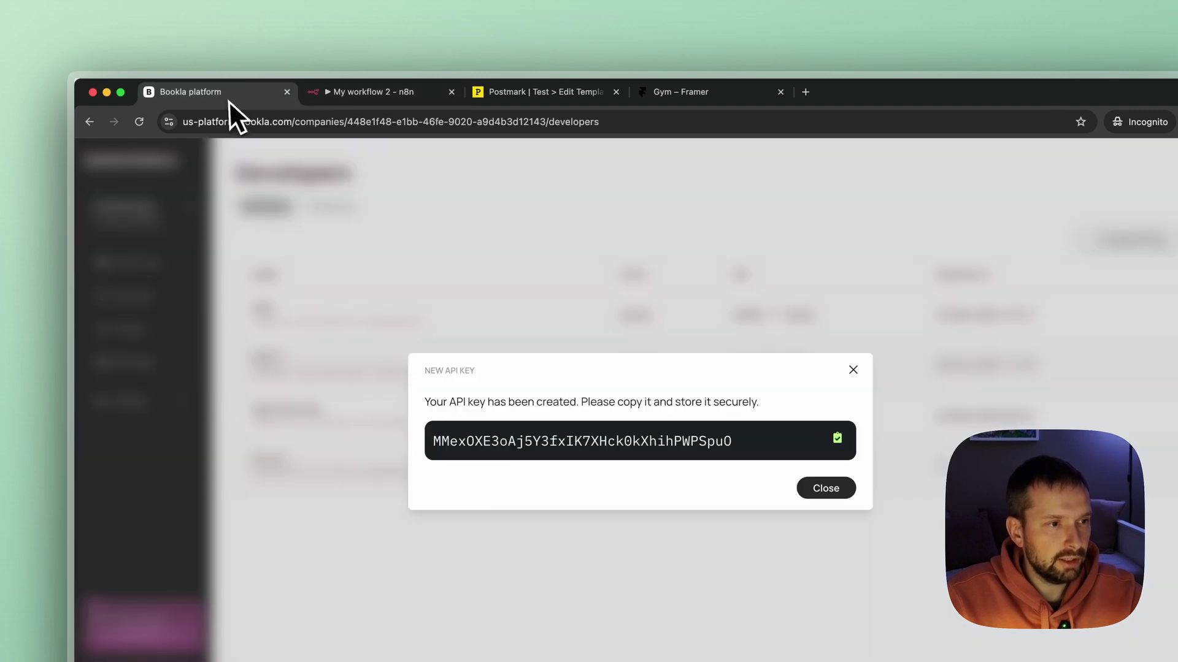
Confirm the 'us' region prefix in the Bookla address, then focus n8n's Company ID field.
left_click_drag(183, 123, 192, 122)
double_click(194, 123)
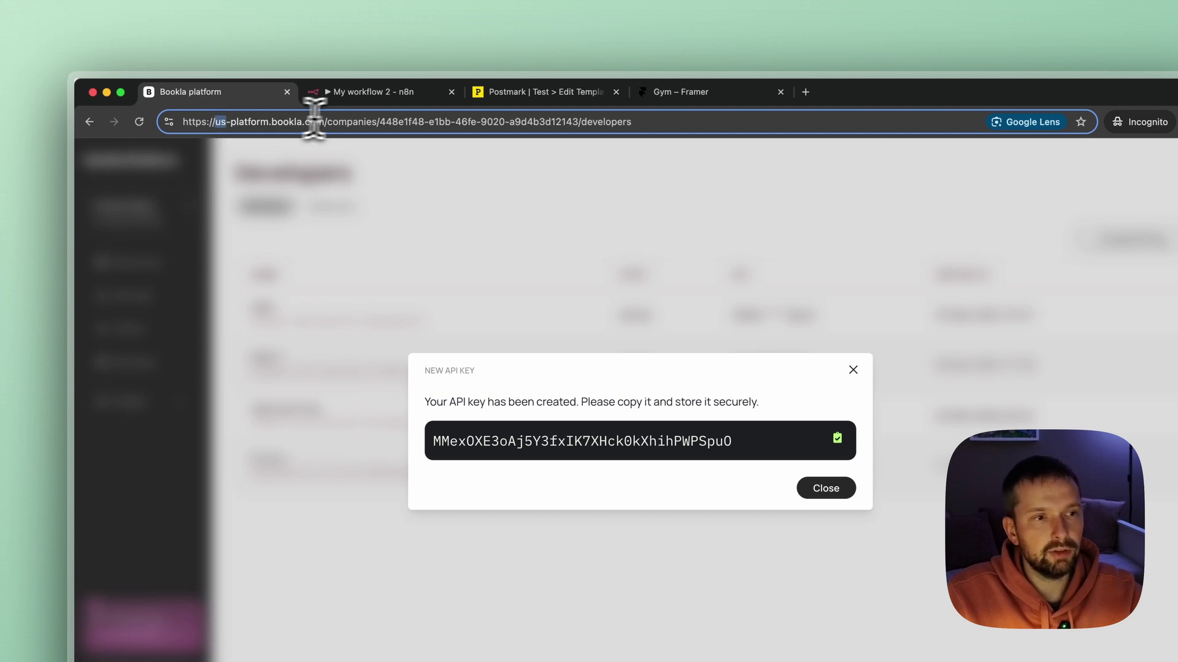
left_click(402, 97)
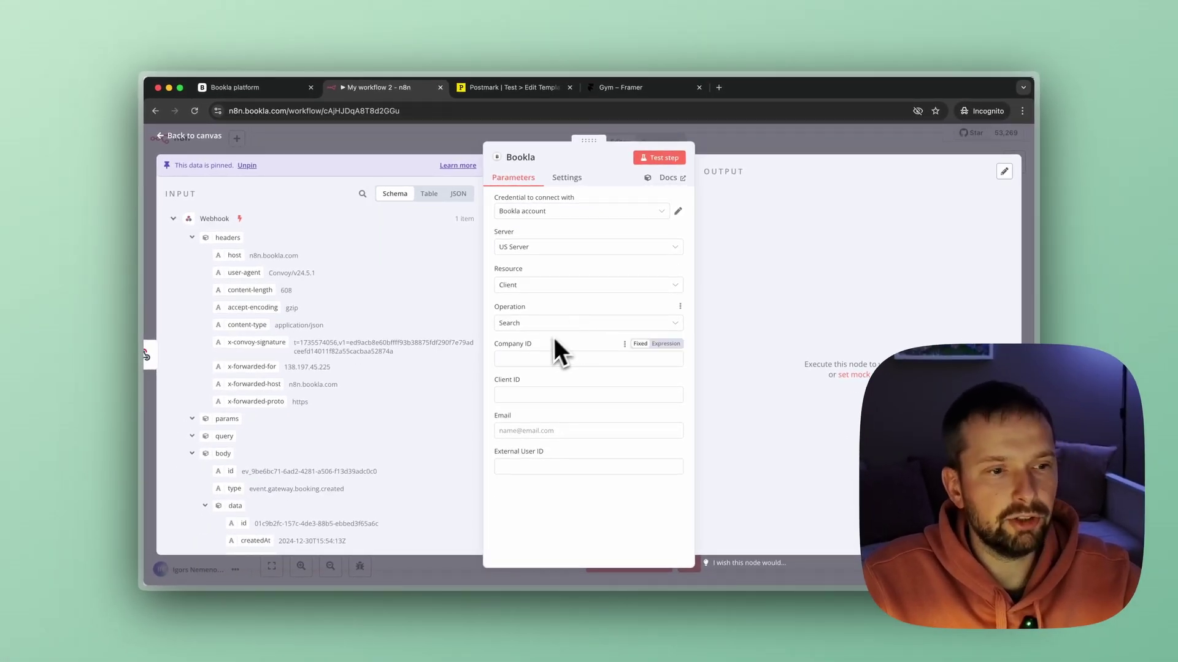
left_click(530, 355)
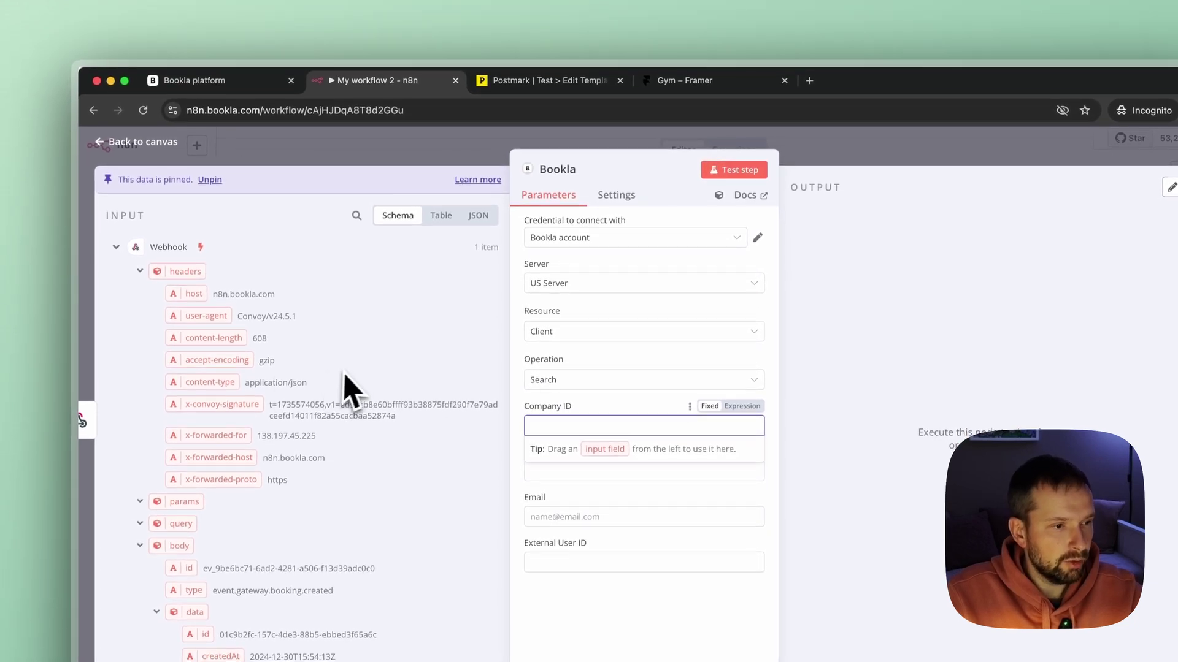
Dismiss the API key notice and copy the Framer Demo company ID from Companies.
left_click(168, 80)
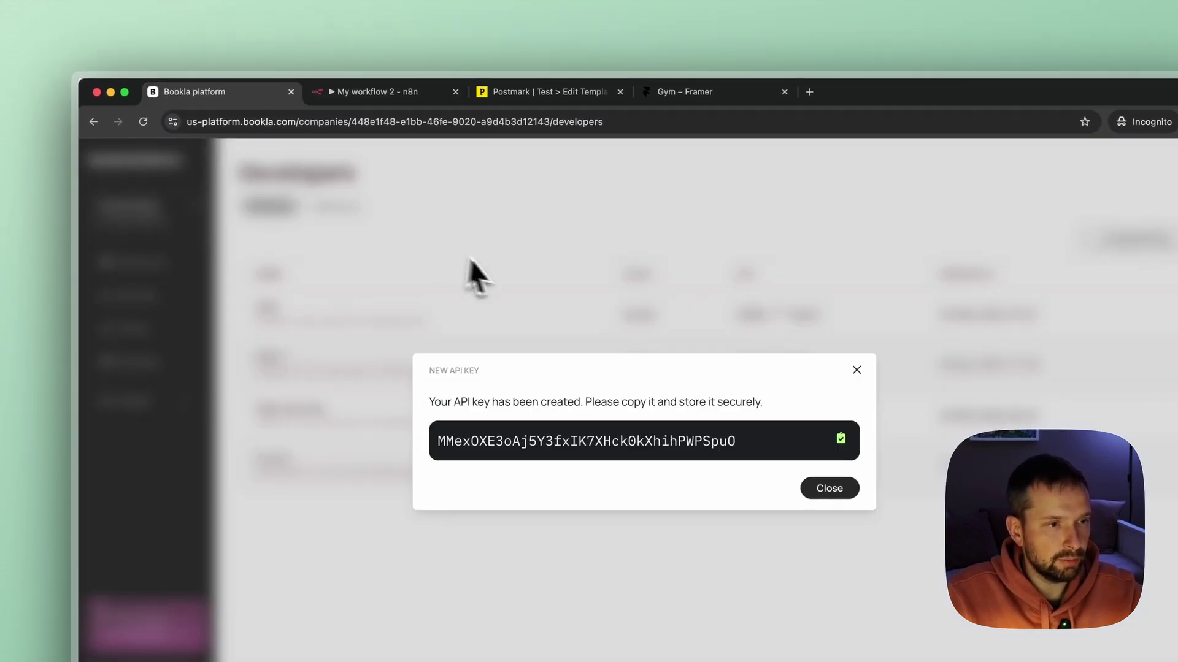
left_click(479, 276)
left_click(148, 221)
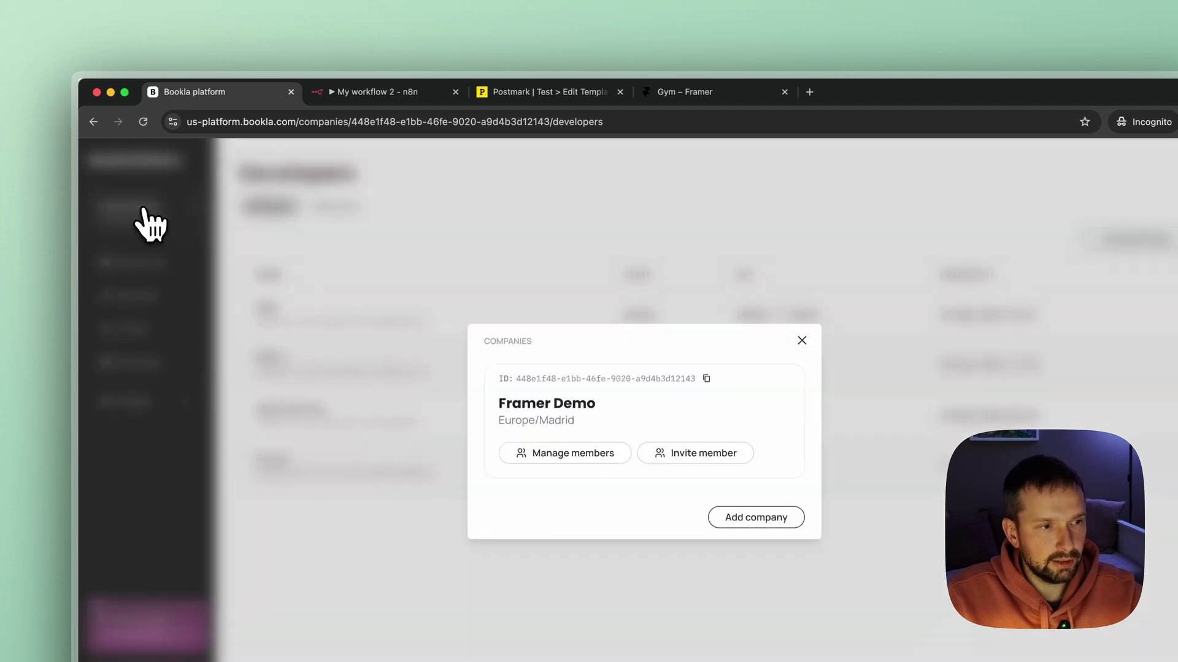
left_click(706, 379)
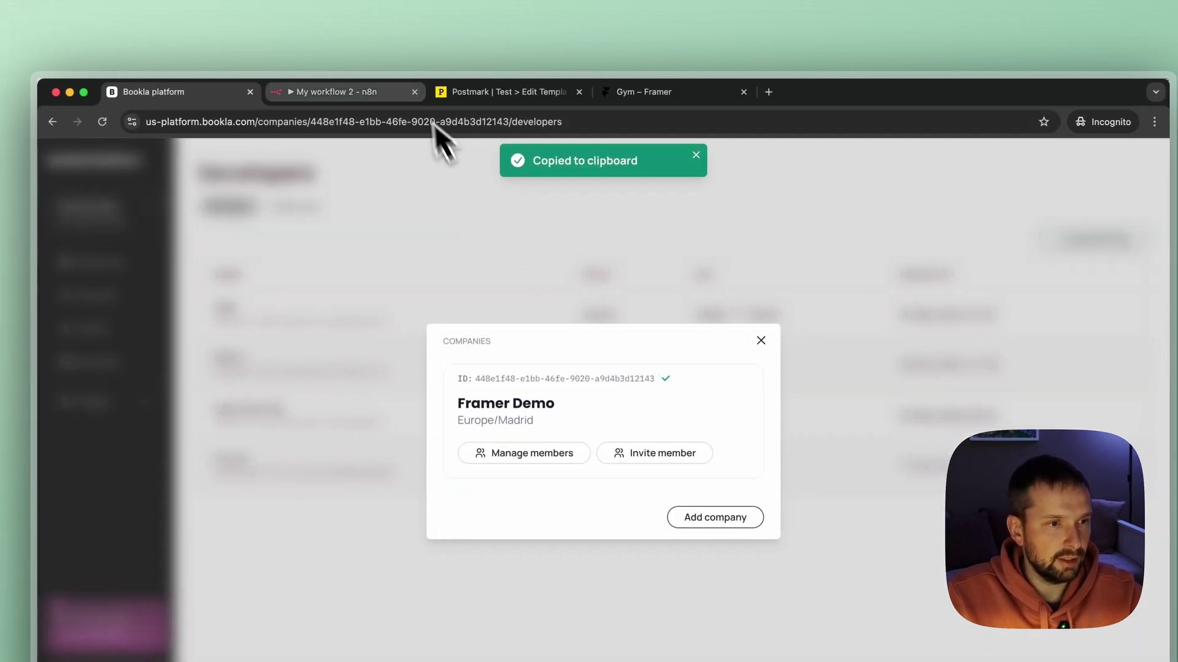
left_click(361, 98)
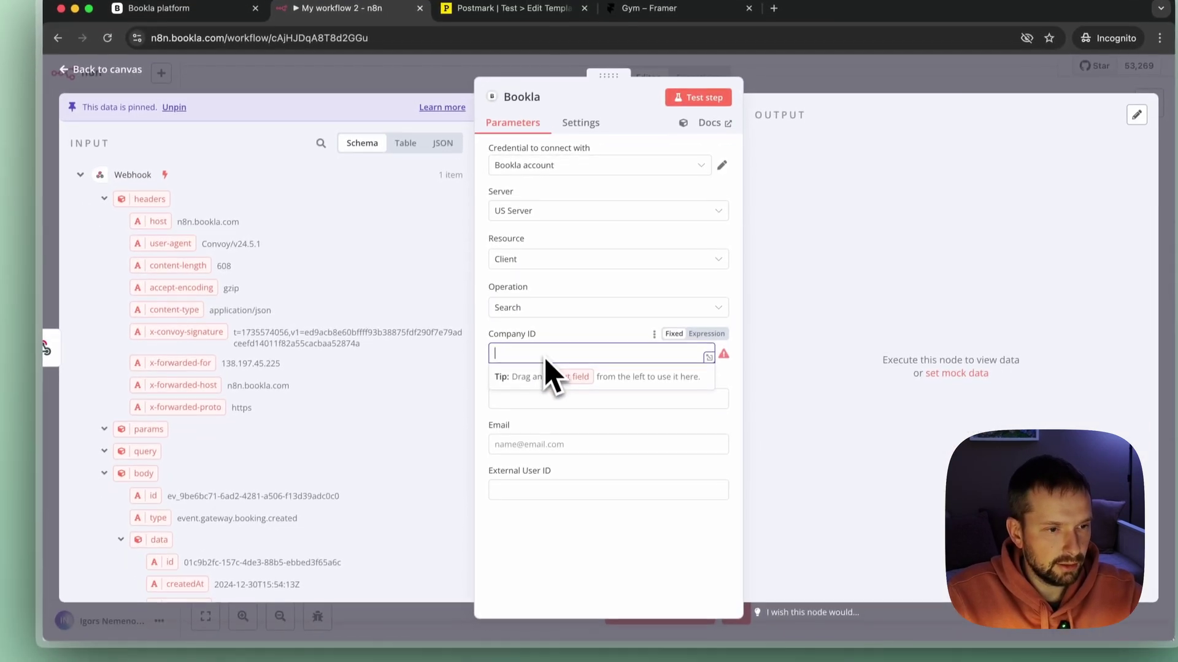
Paste the Framer Demo company ID into Company ID and map Client ID to $json.body.data.clientID.
key("super+v")
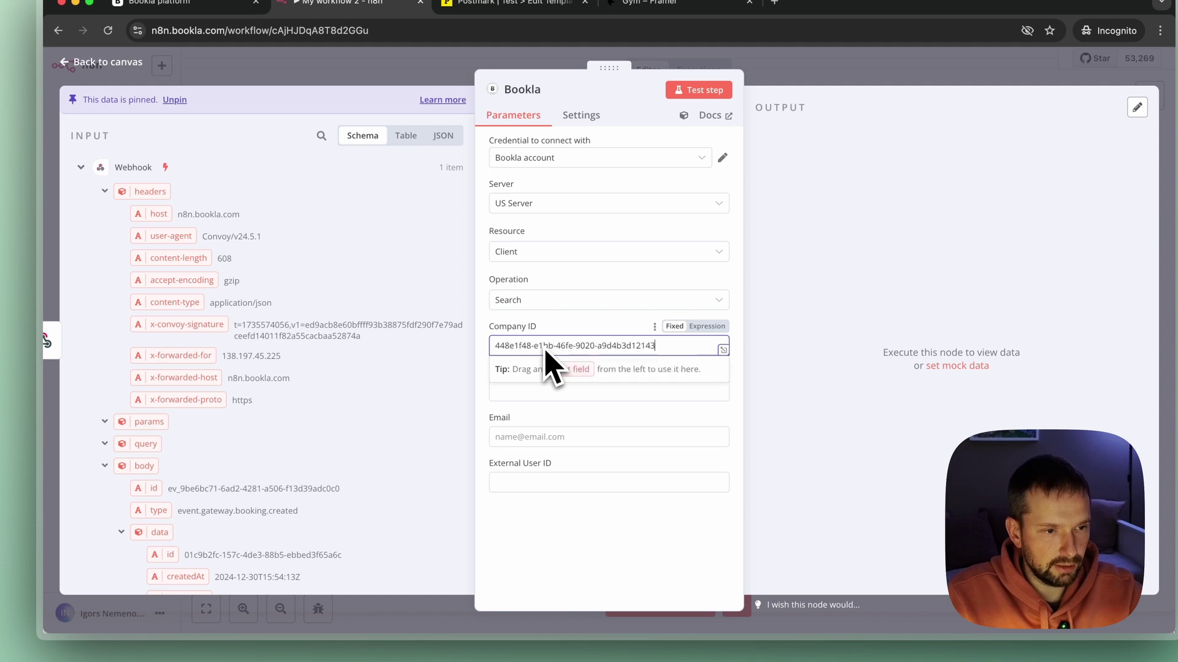
left_click(537, 409)
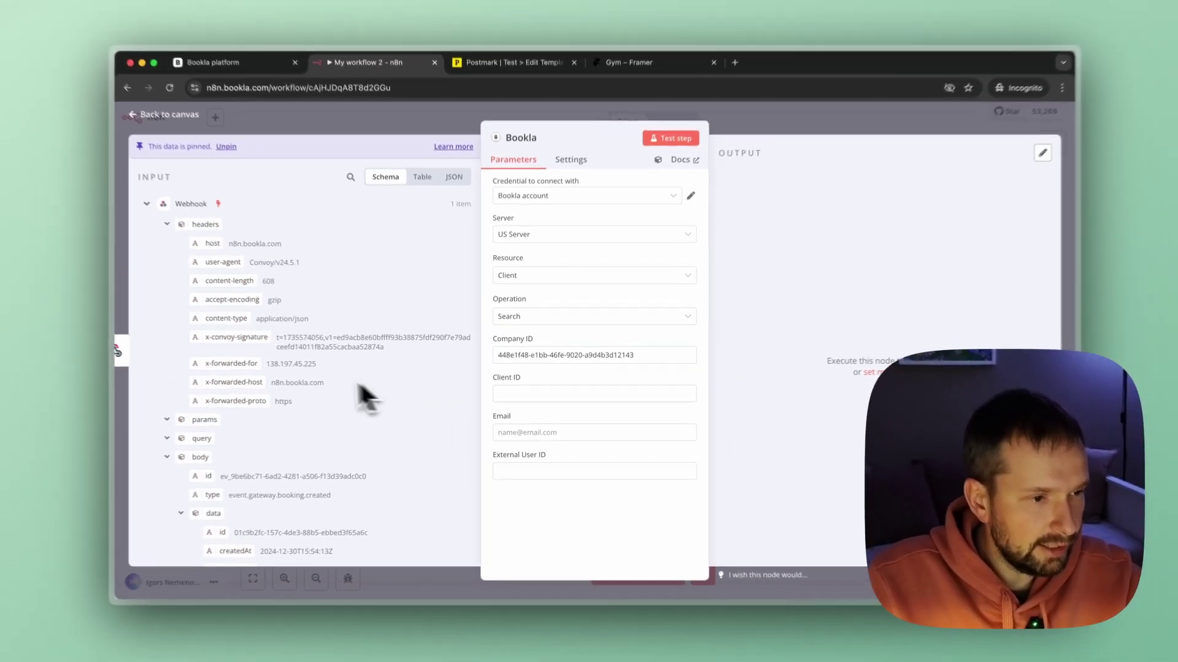
scroll(380, 360, "down", 8)
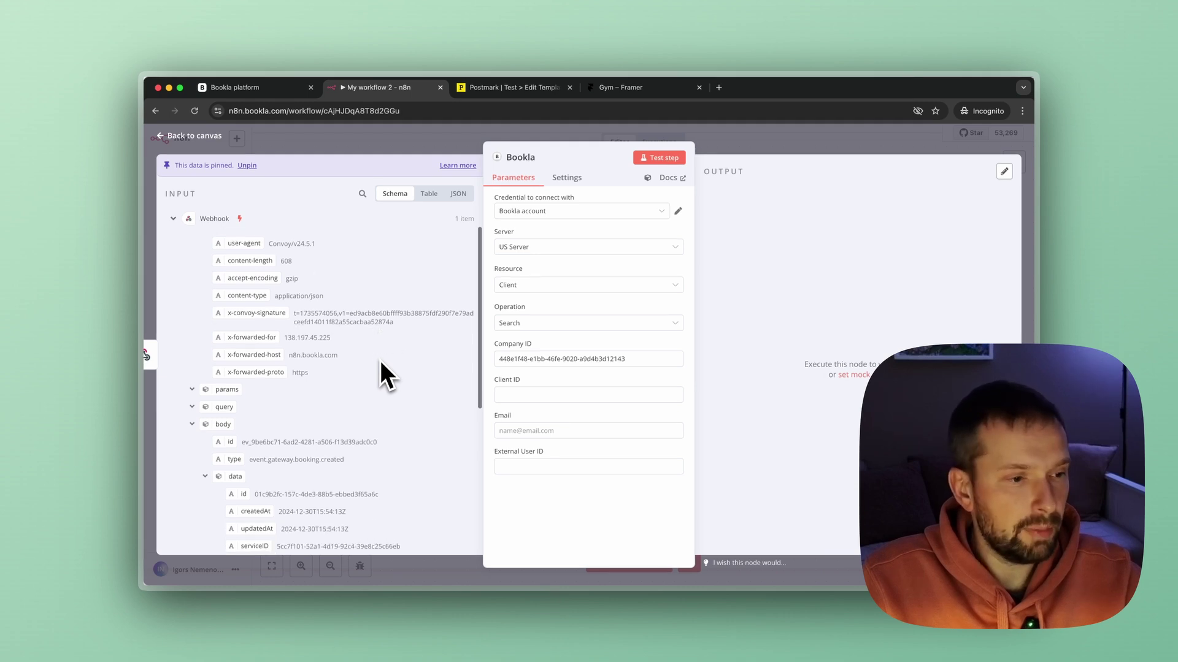
scroll(385, 359, "down", 2)
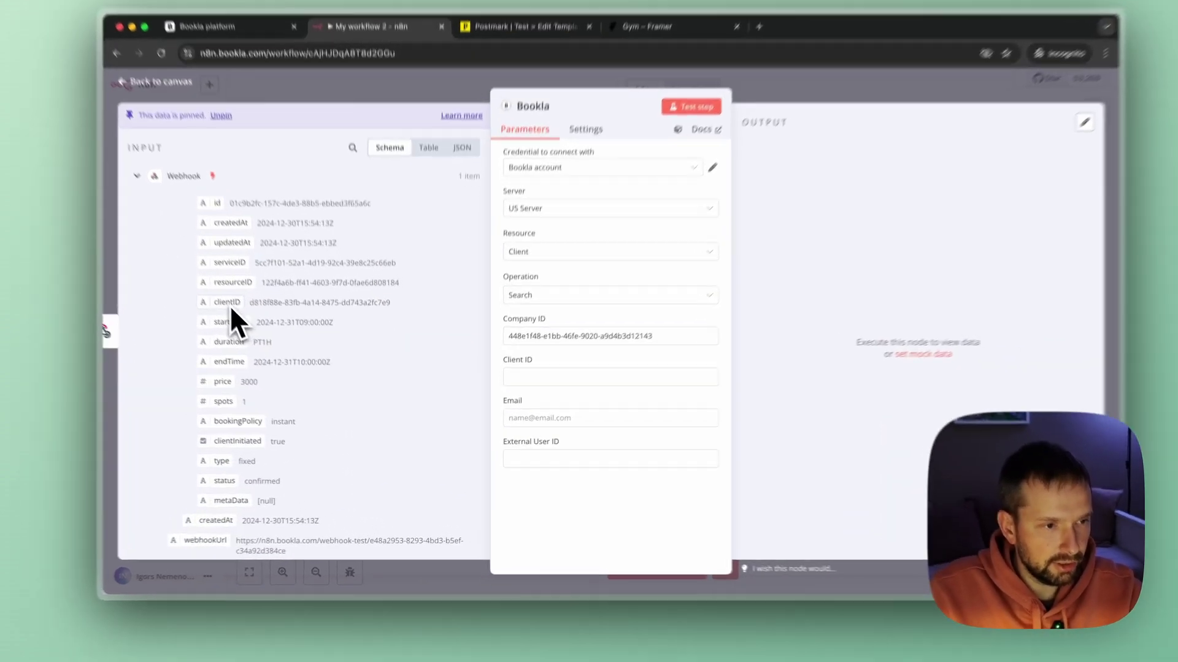
left_click_drag(260, 331, 528, 356)
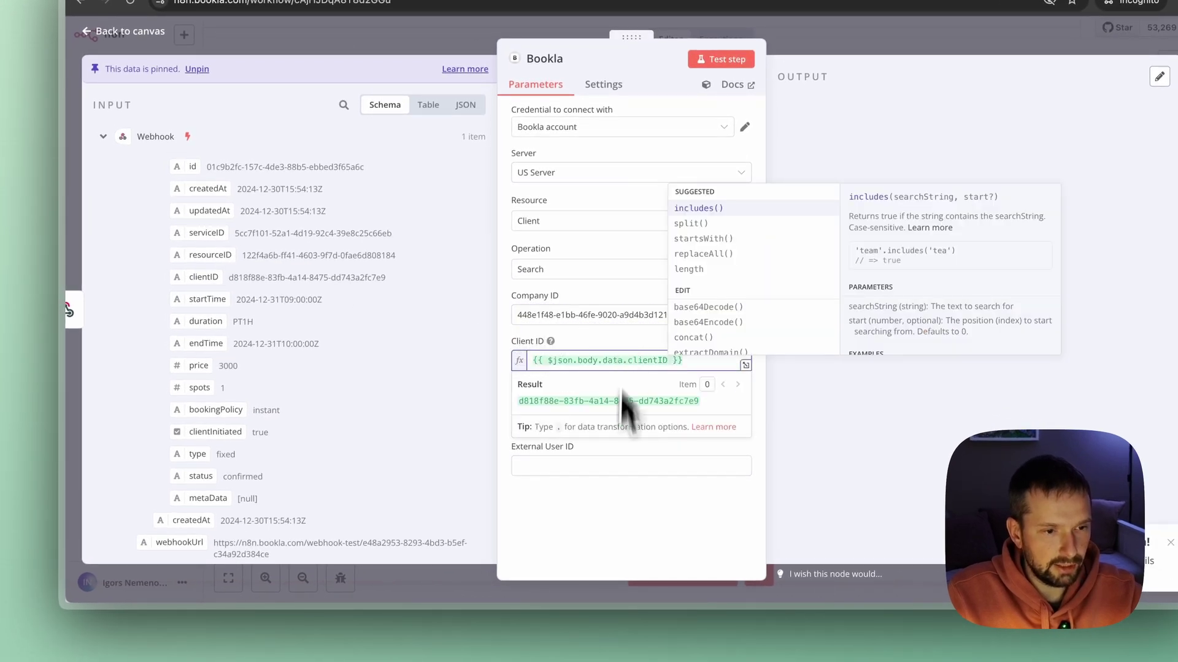
left_click(632, 540)
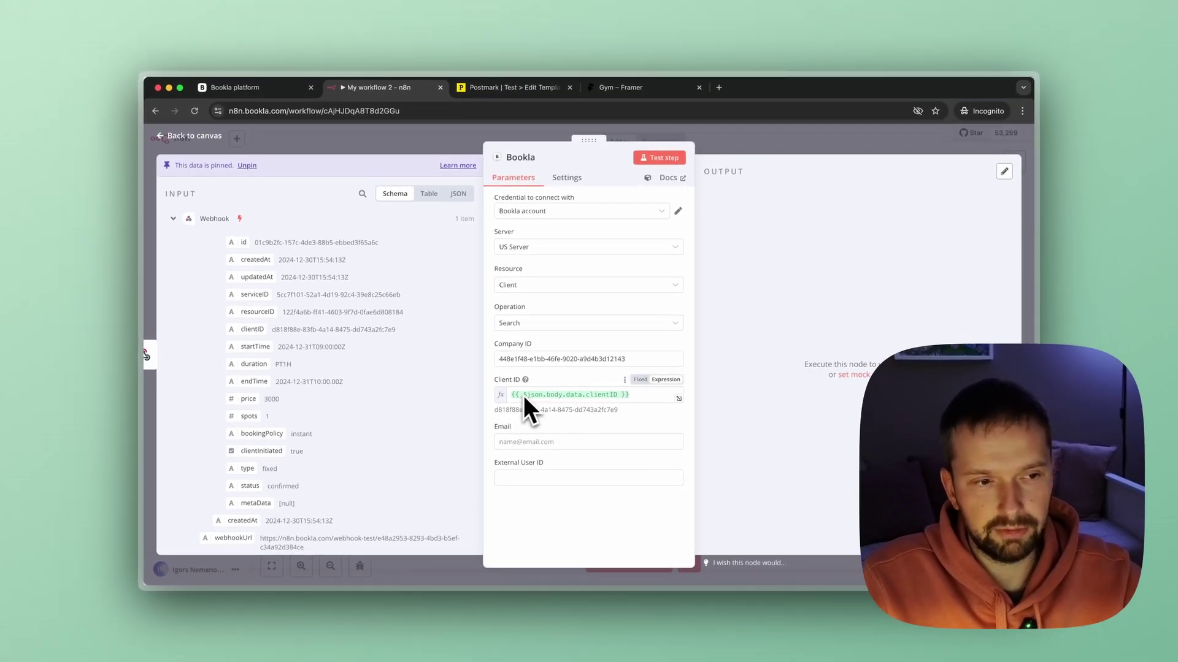
Test the Bookla client search, which returns one matching client, then go back to the canvas.
left_click(661, 163)
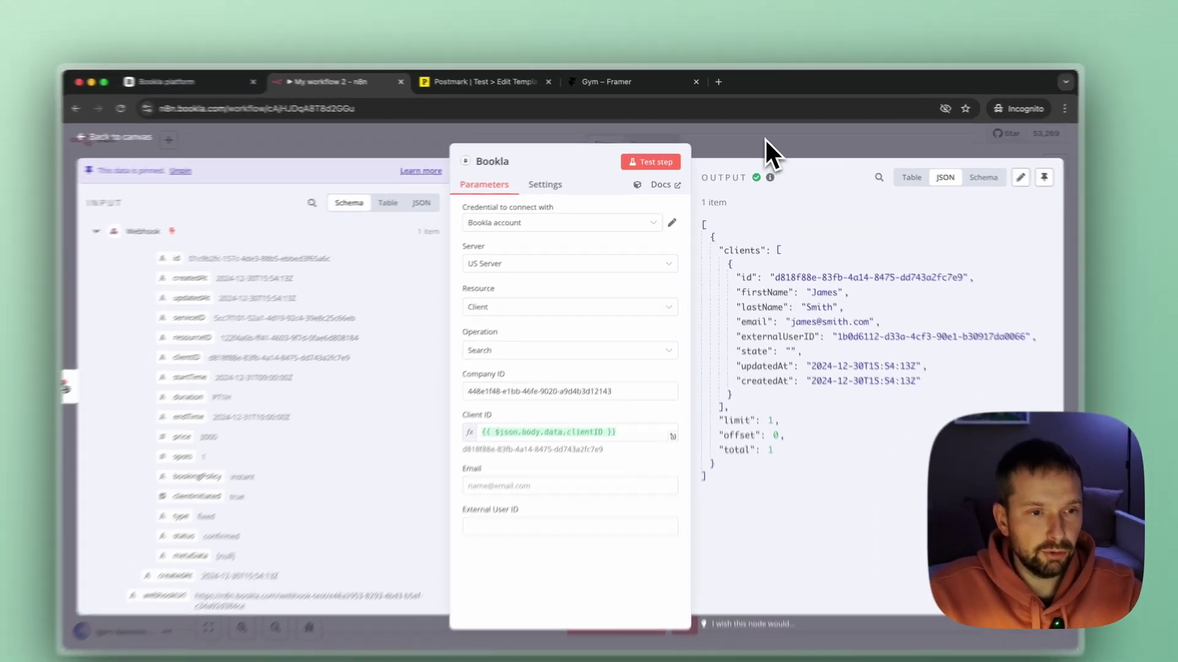
left_click(765, 140)
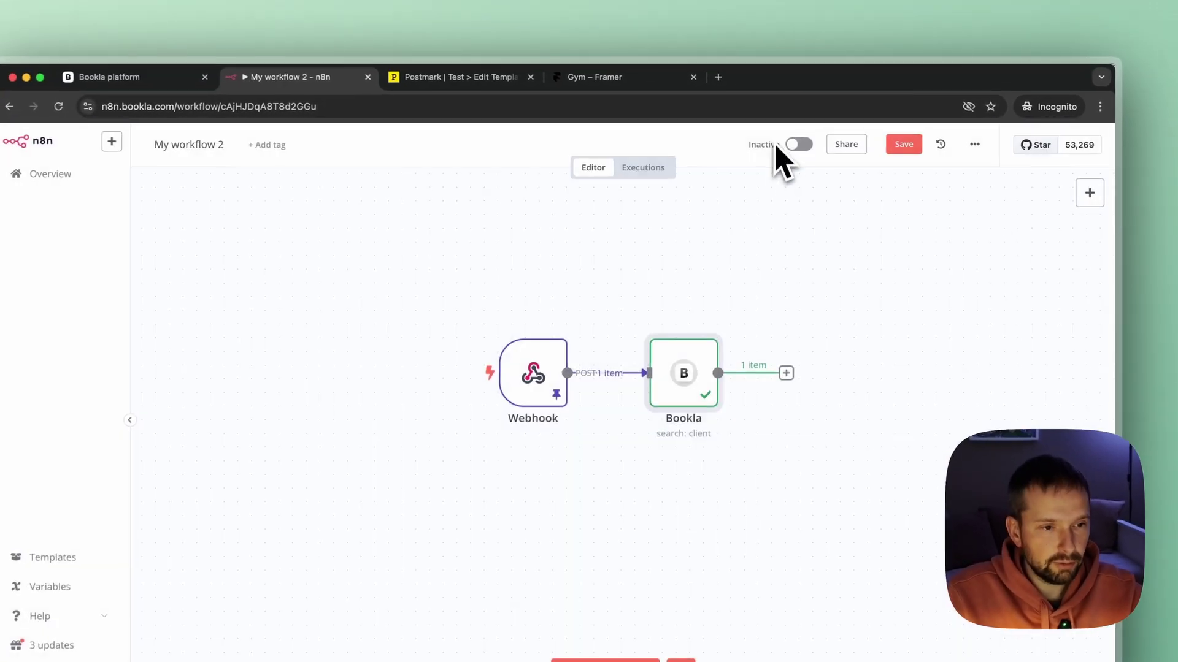
Add a Bookla 'Get a service' node after the first Bookla node.
left_click(786, 376)
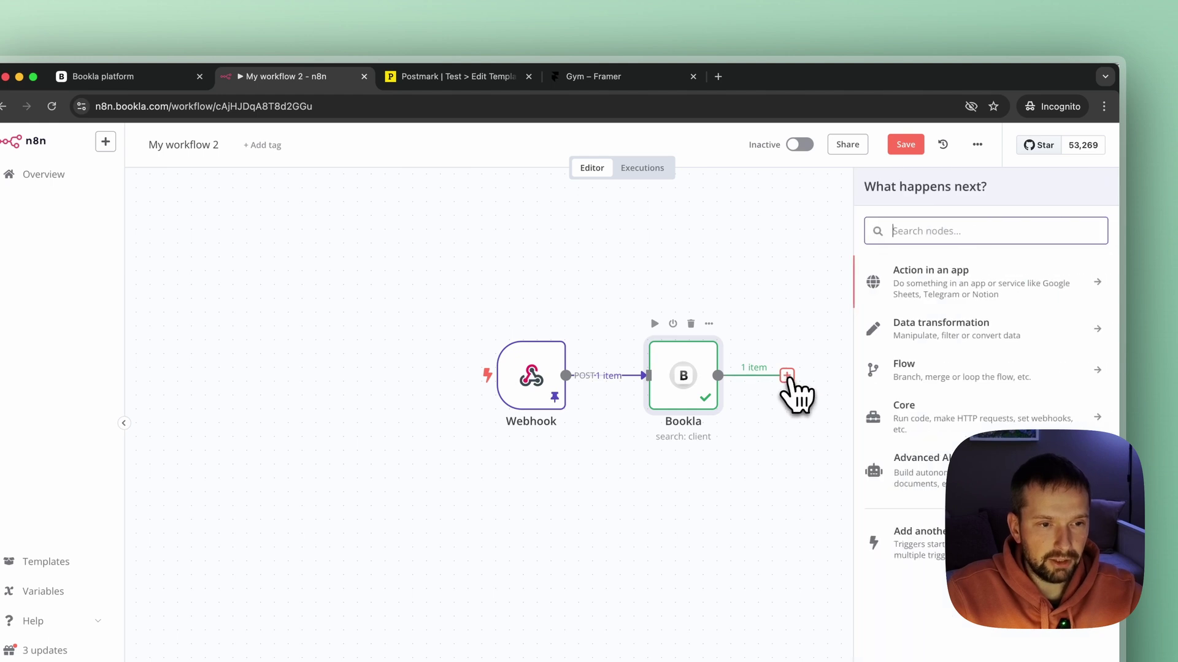
type("book")
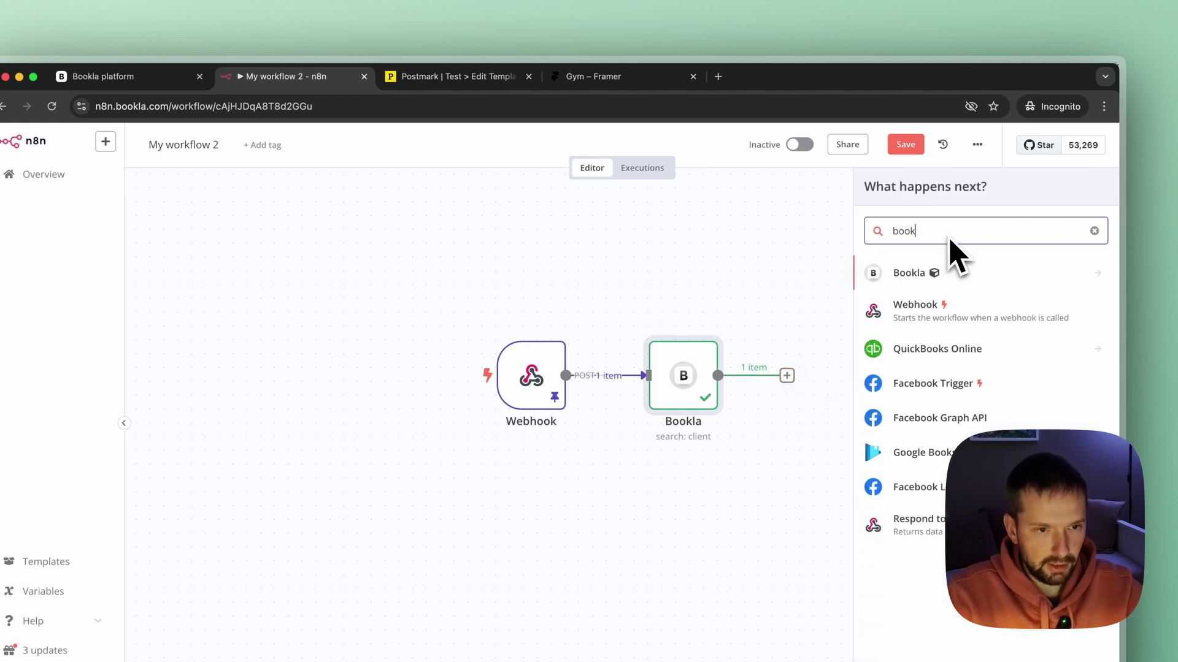
left_click(927, 276)
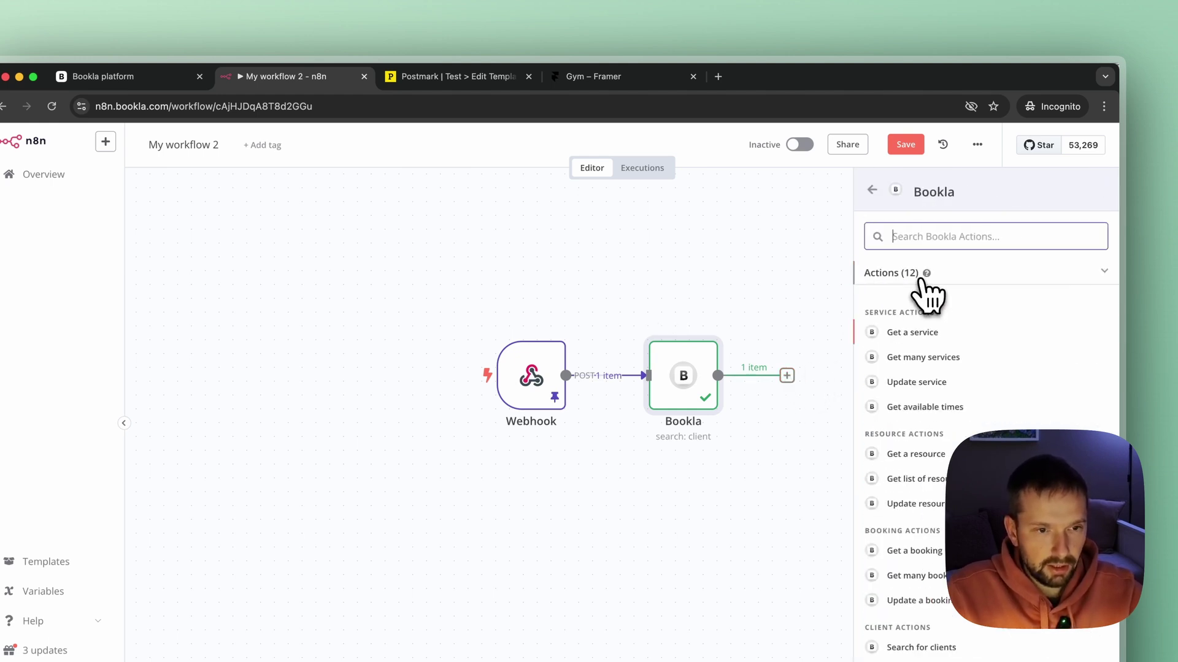
left_click(926, 334)
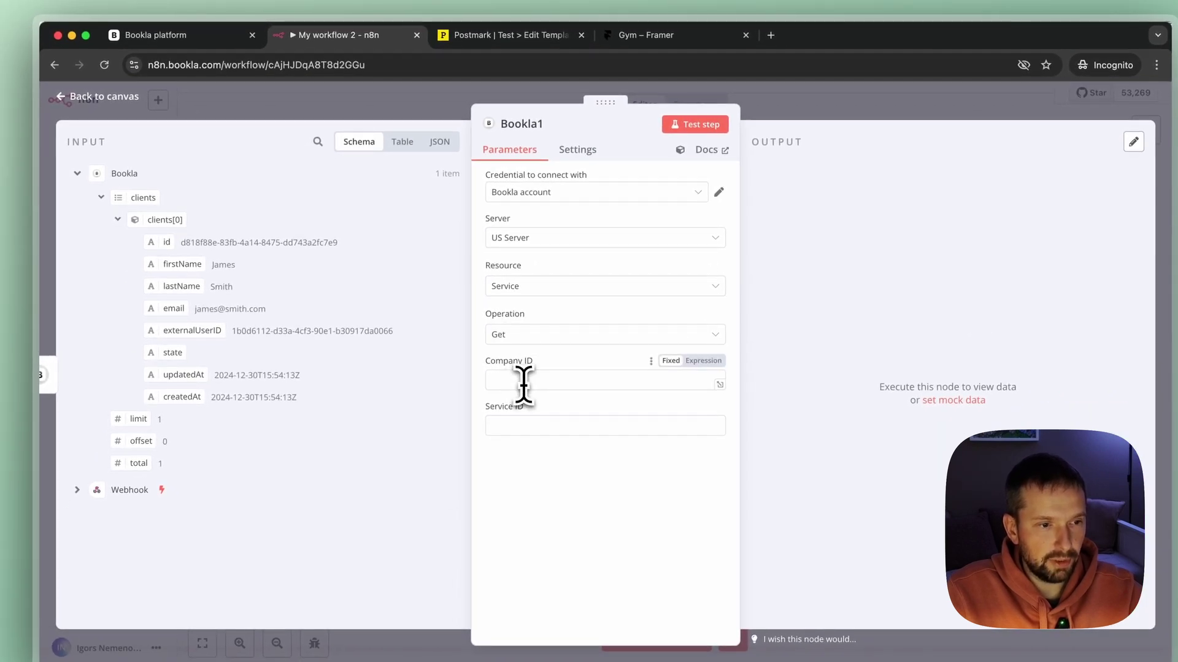
Fill in the company ID, map Service ID to the webhook's serviceID, and test it to get Personal Training.
left_click(525, 381)
key("super+v")
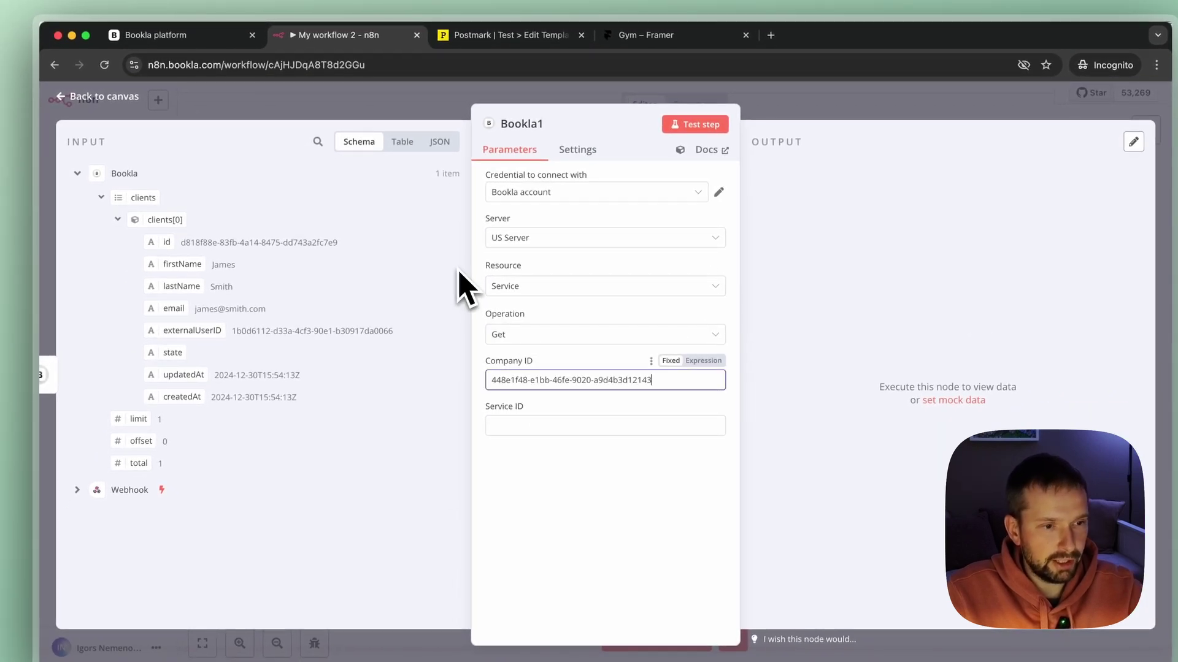
left_click(563, 425)
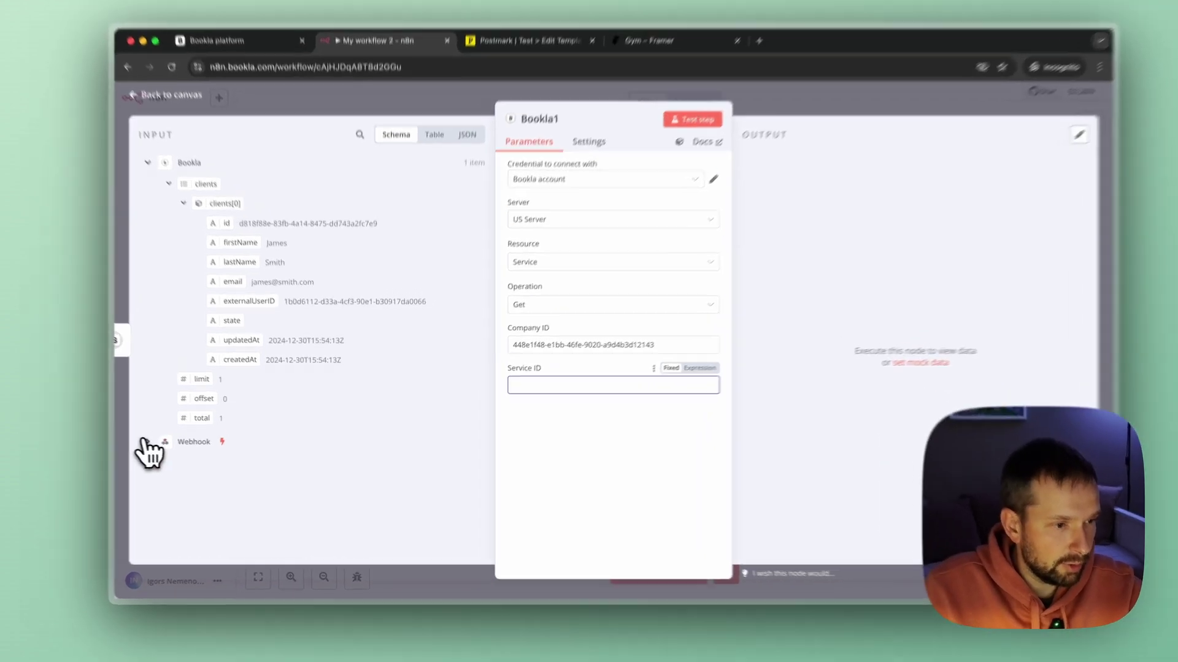
left_click(173, 446)
scroll(358, 400, "down", 5)
scroll(352, 384, "down", 8)
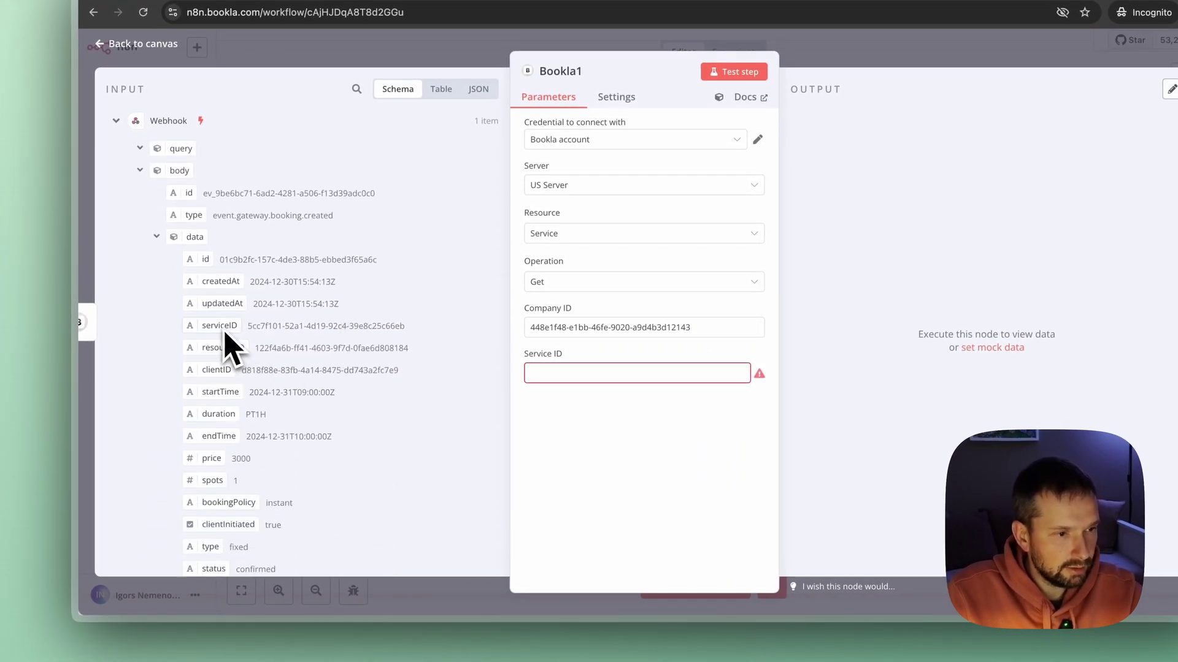
left_click_drag(222, 326, 499, 373)
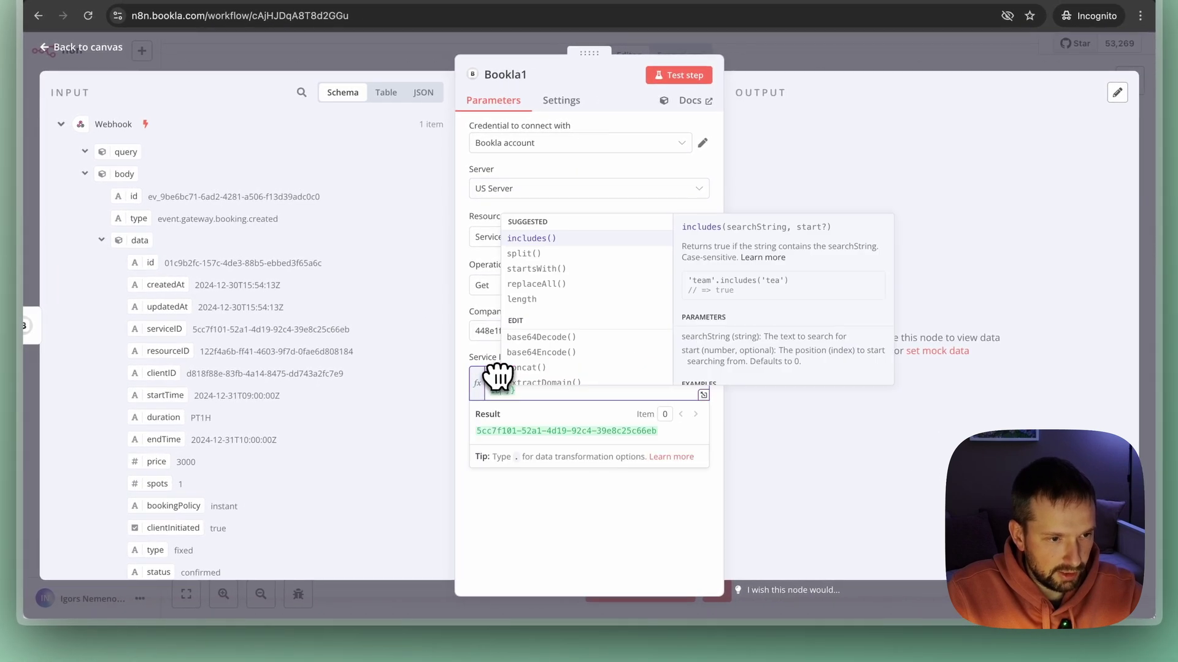
left_click(533, 552)
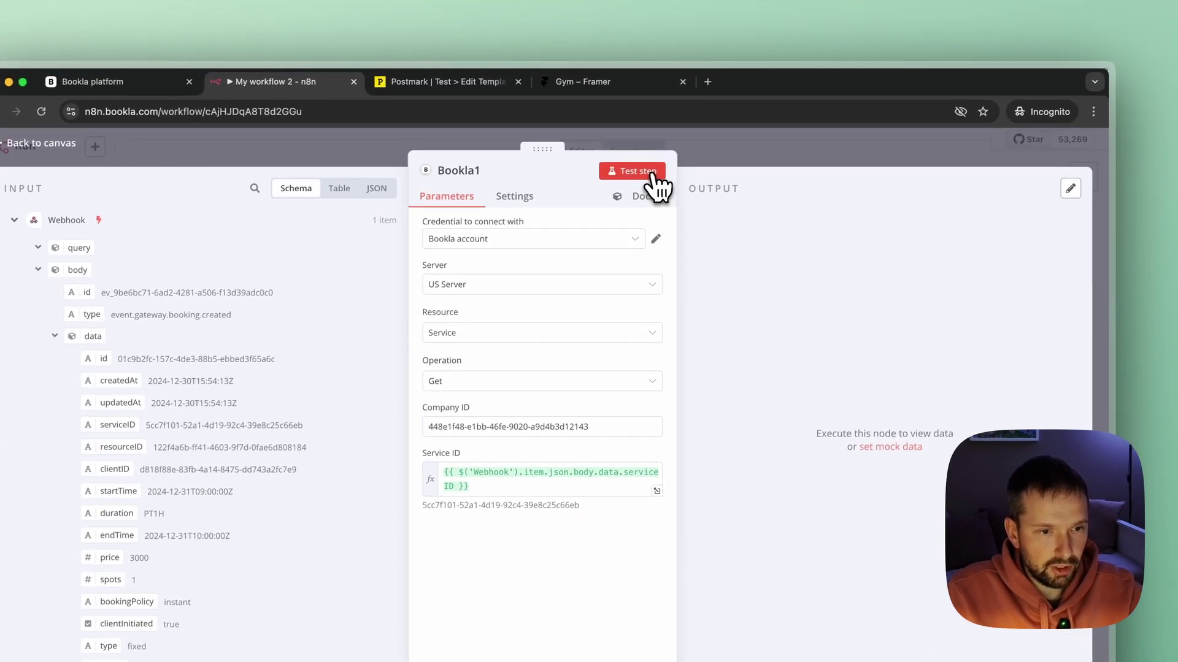
left_click(644, 145)
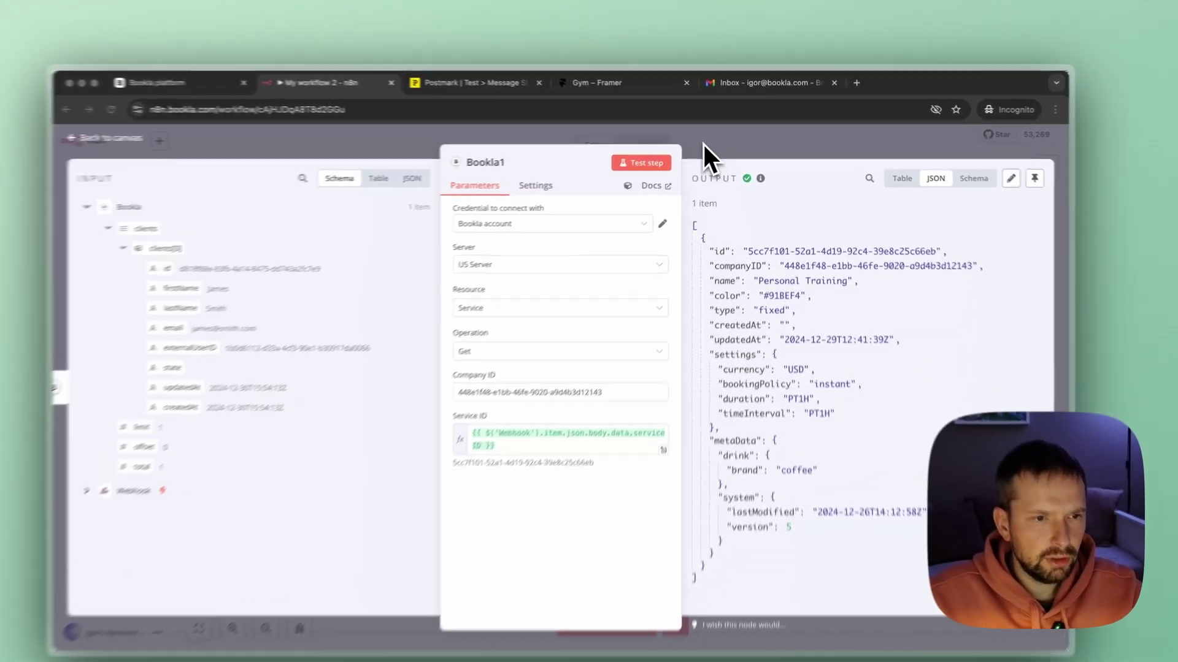
left_click(719, 142)
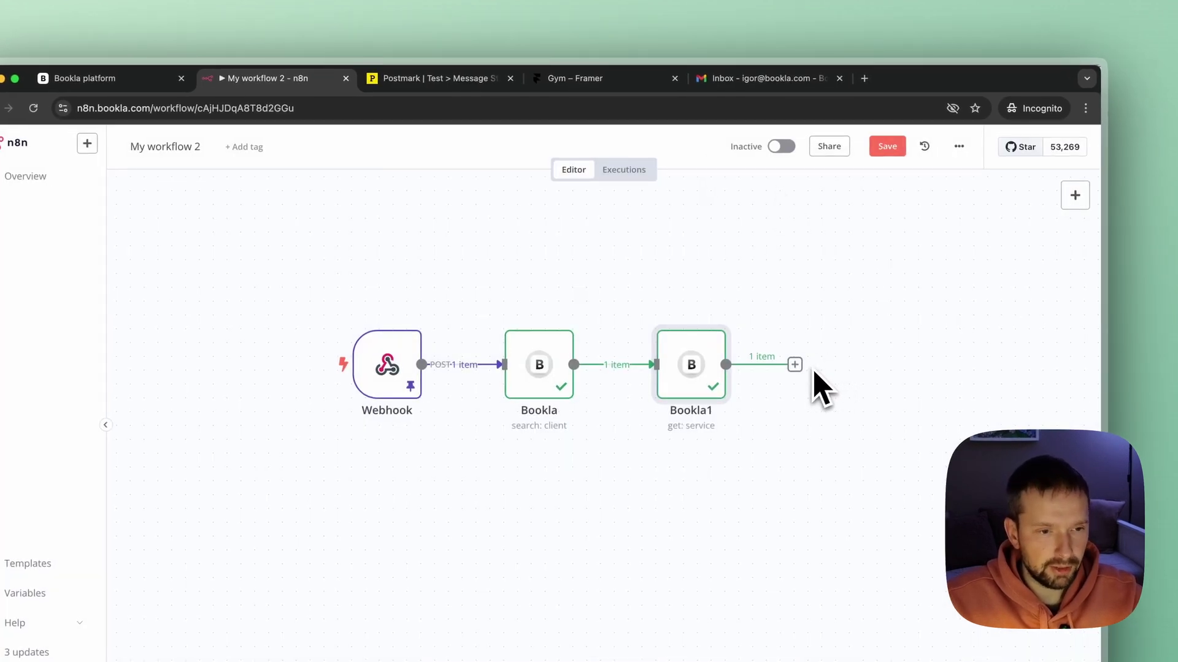
Search 'postma' and pick Postmark as the step after Bookla1.
left_click(795, 365)
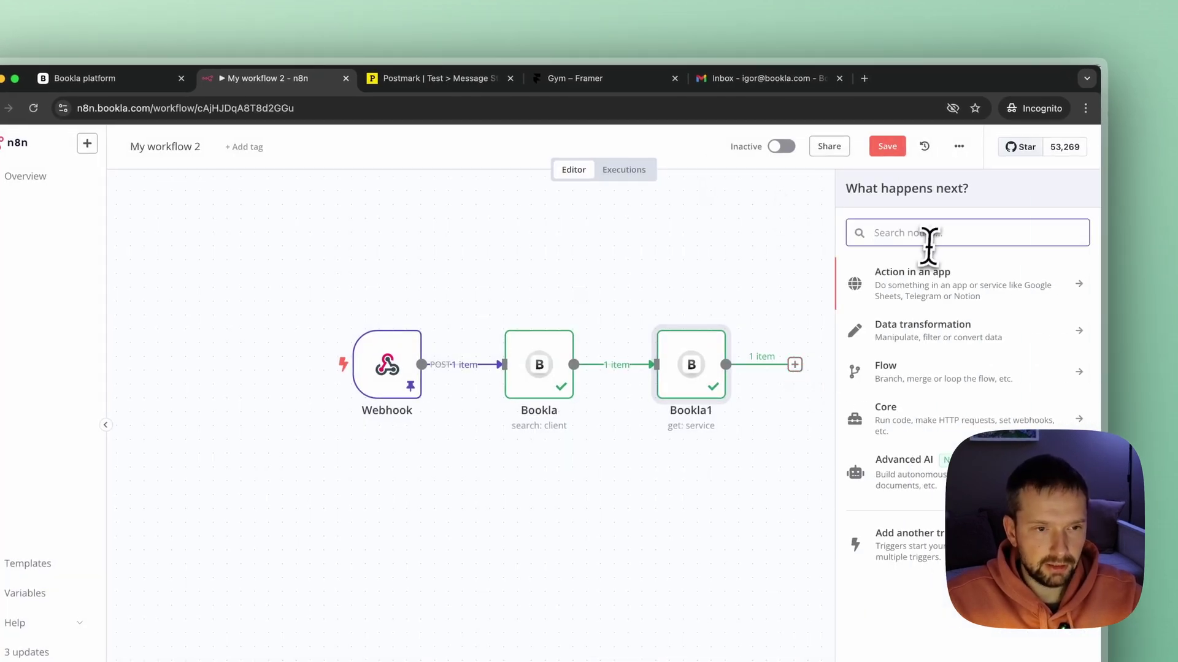
type("postmar")
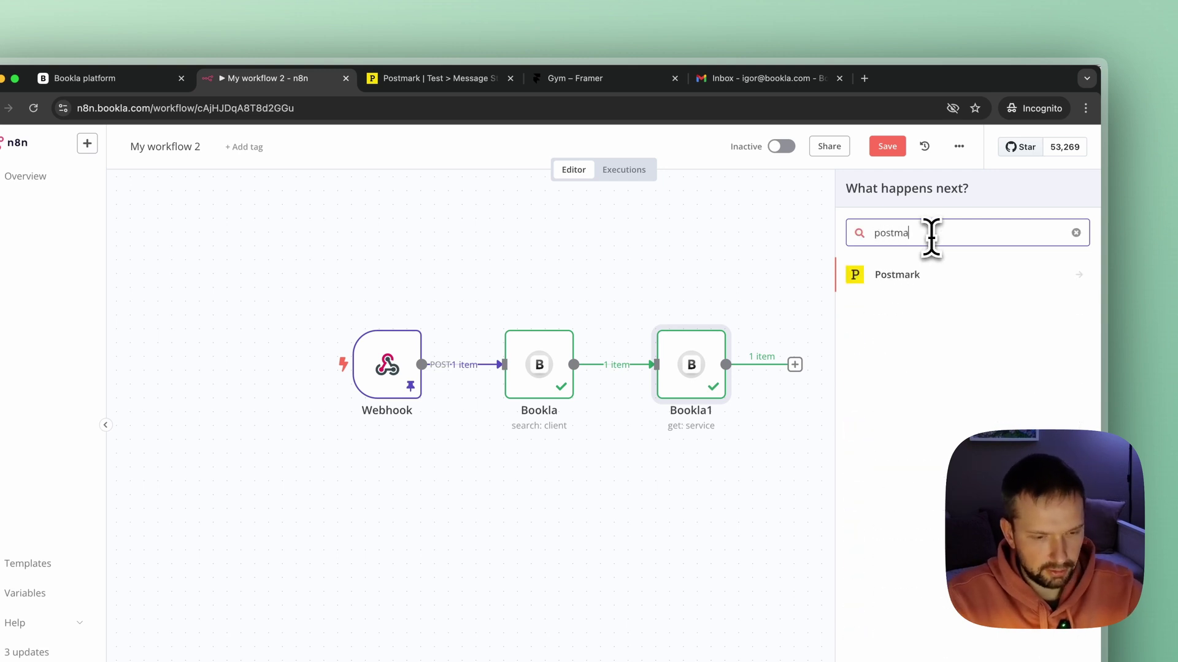
left_click(897, 276)
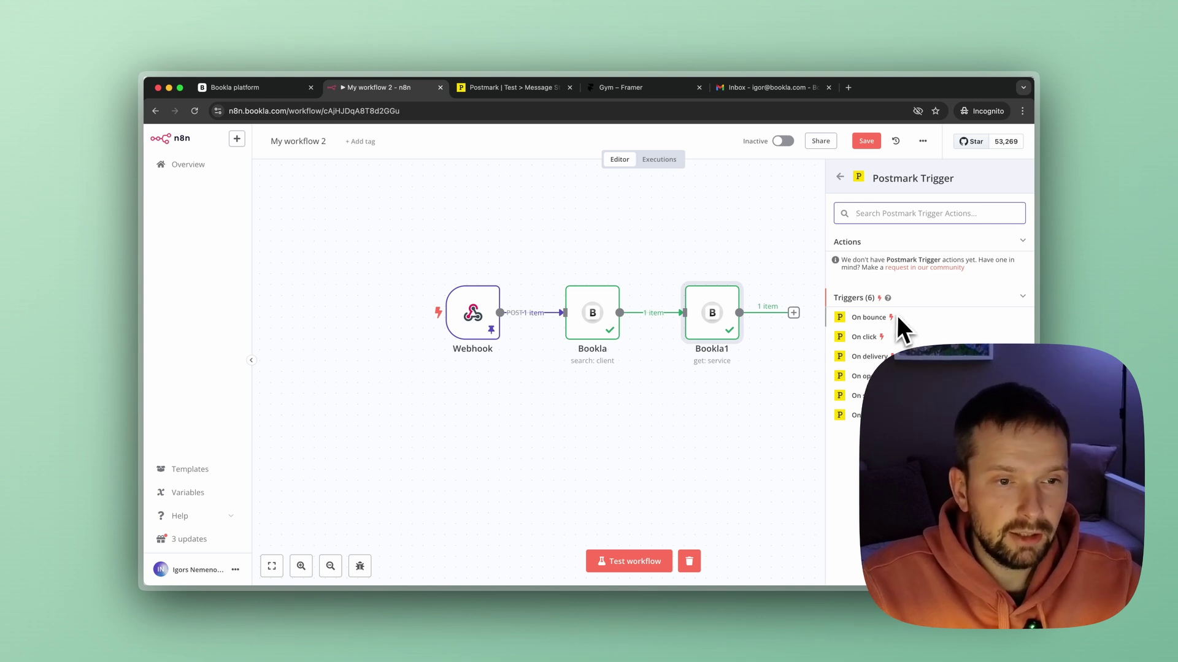
Add an HTTP Request node after Bookla1 instead, then switch to the Postmark tab.
left_click(839, 177)
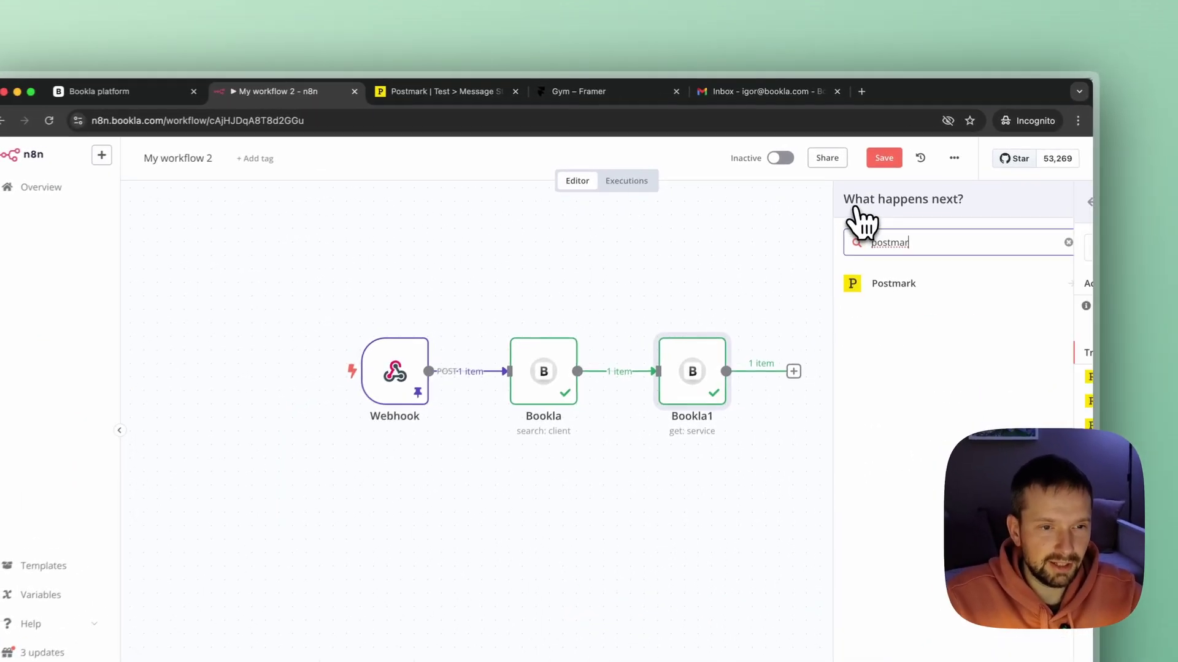
left_click_drag(933, 242, 872, 245)
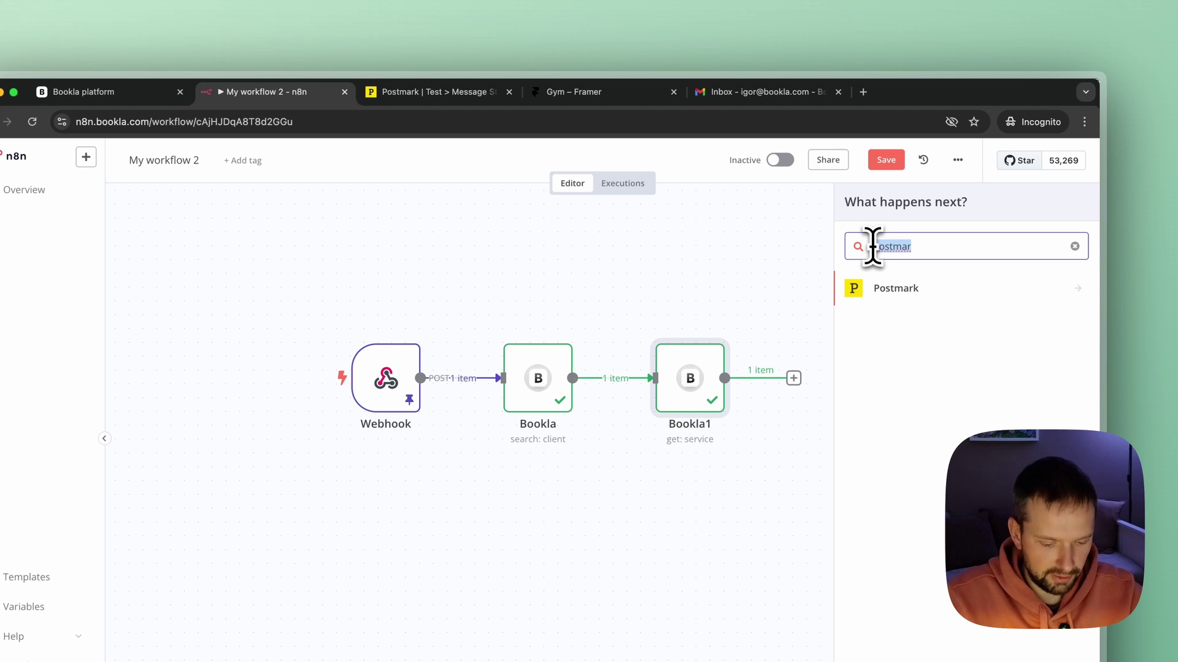
key("BackSpace")
type("hh")
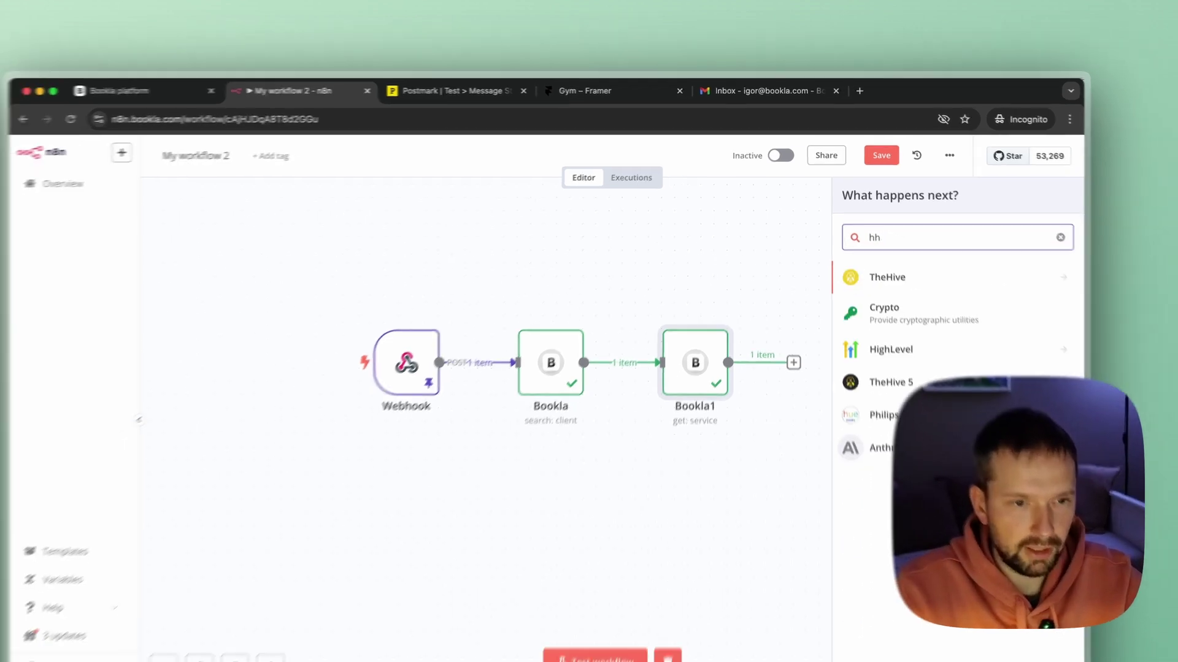
key("BackSpace")
type("ttp")
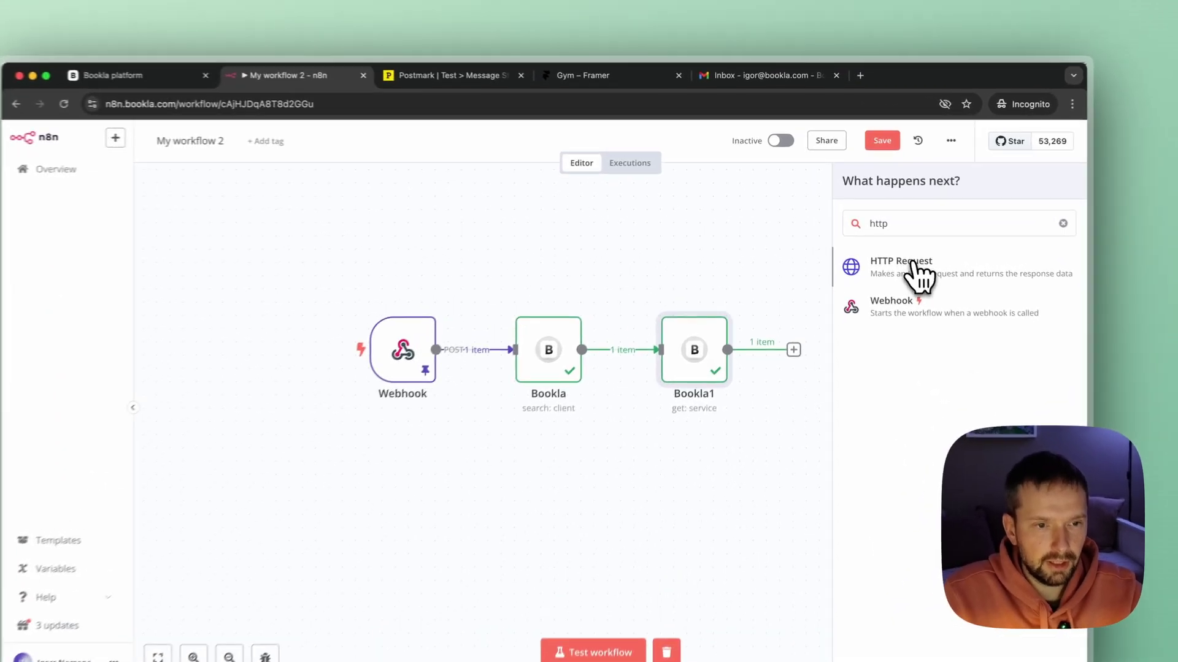
left_click(891, 248)
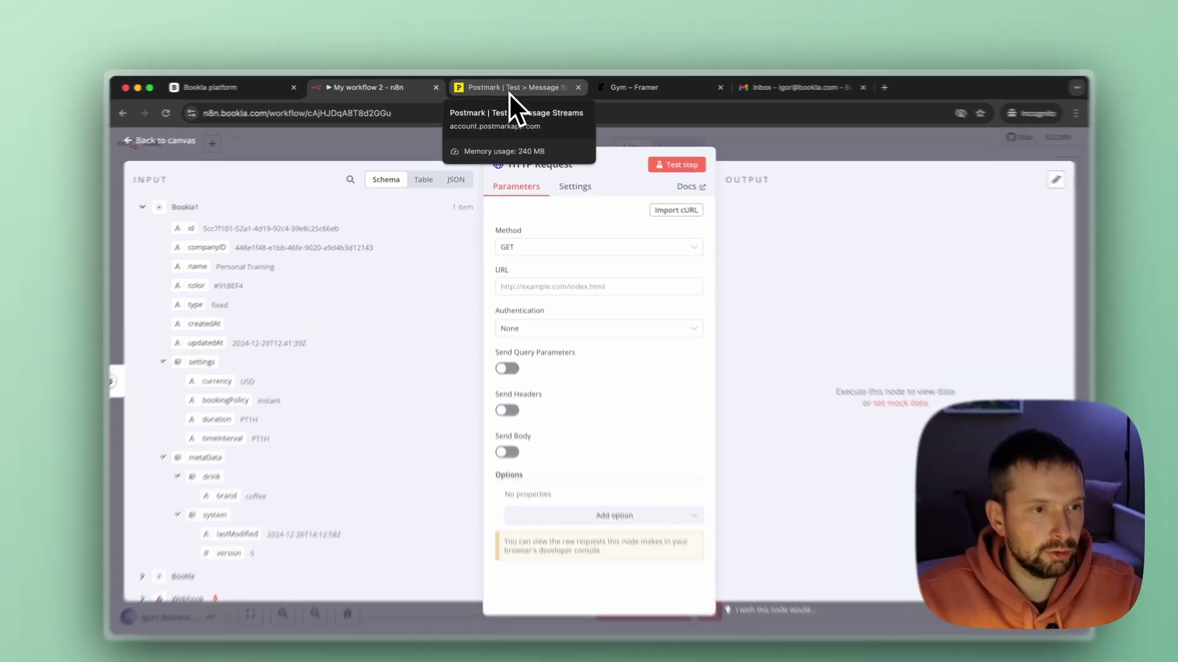
left_click(520, 92)
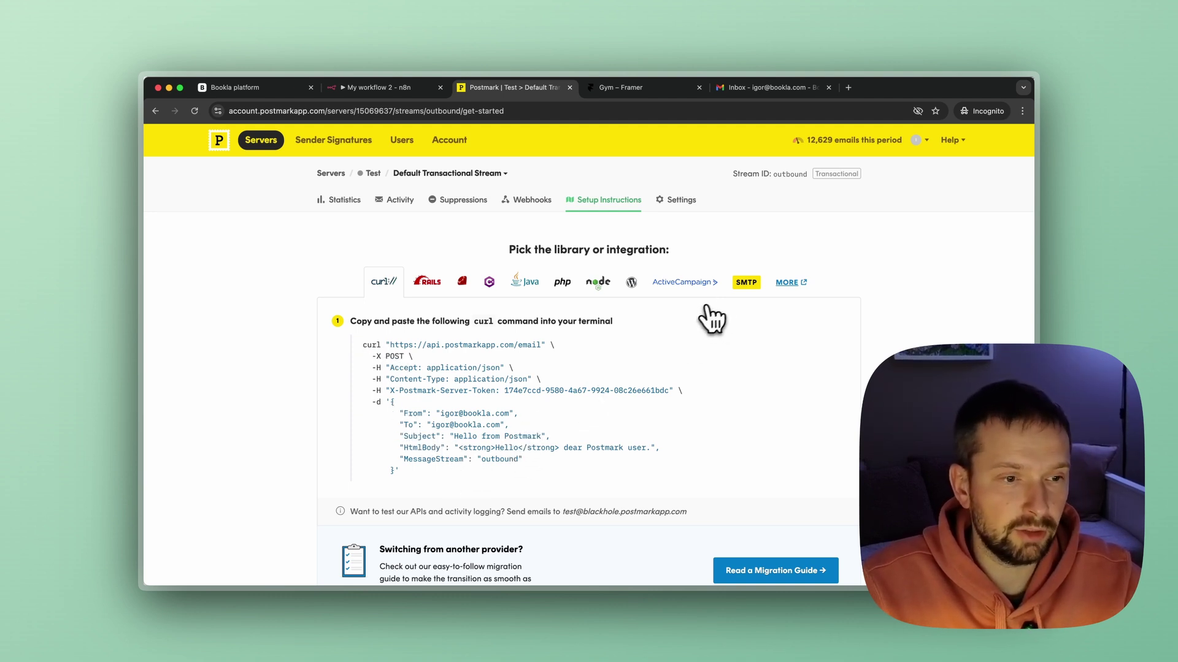
Find Postmark's Templates API 'Send email with template' docs and select its curl example.
left_click(789, 286)
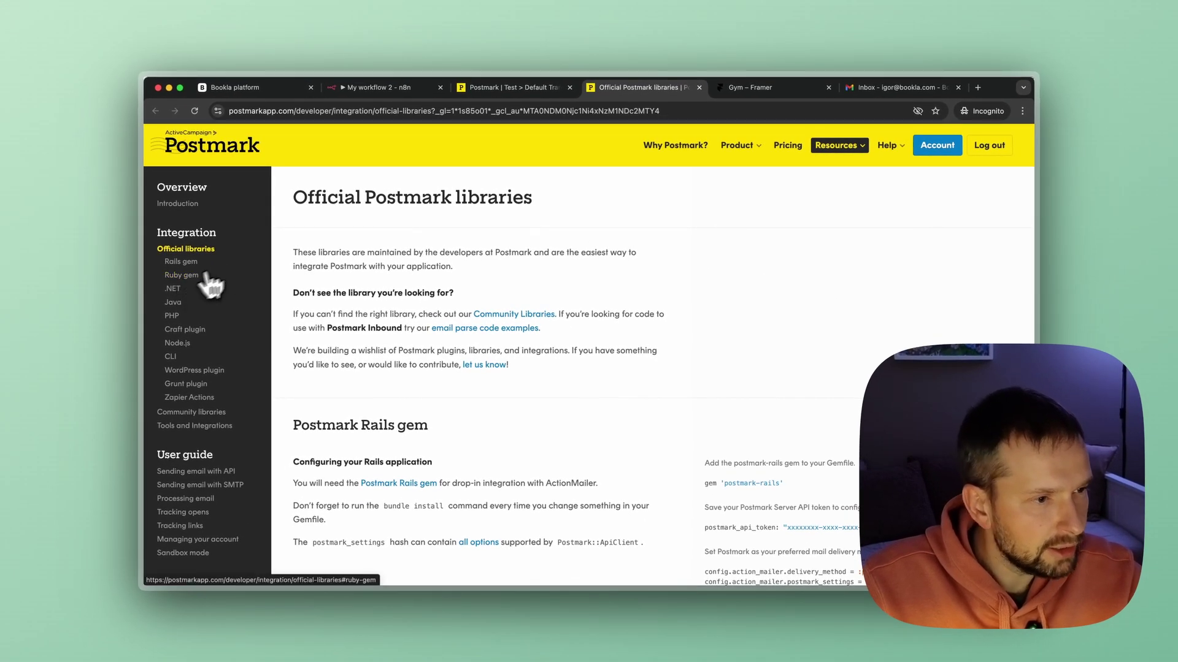
scroll(240, 263, "down", 1)
scroll(244, 270, "down", 6)
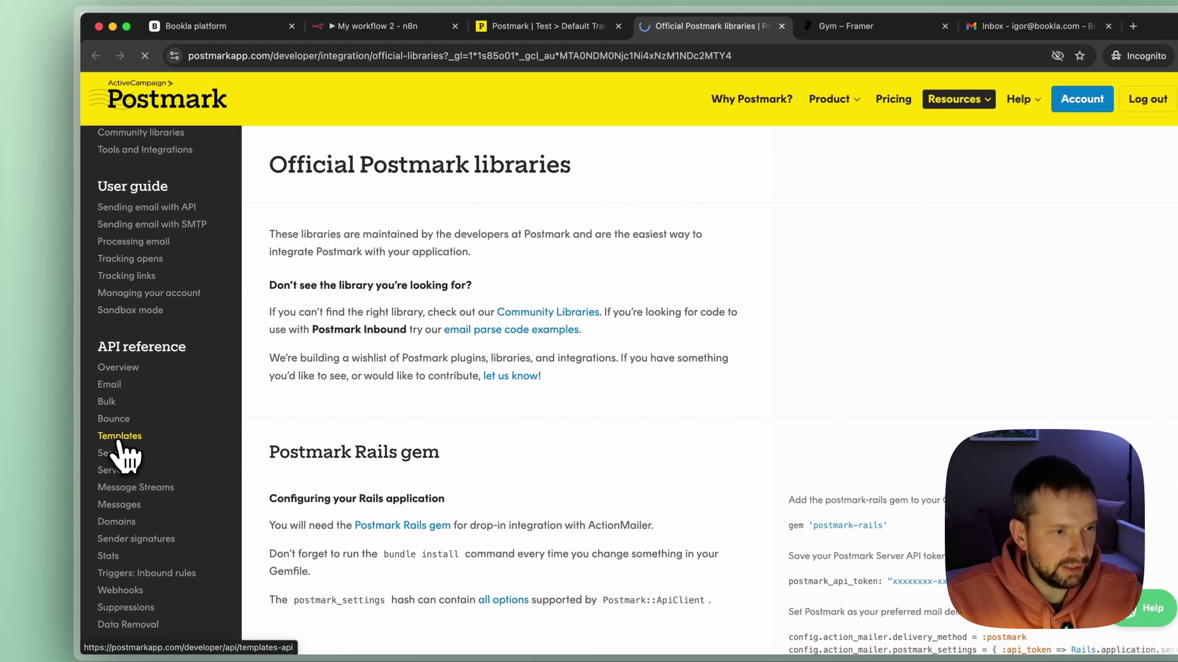
left_click(174, 414)
scroll(121, 451, "down", 3)
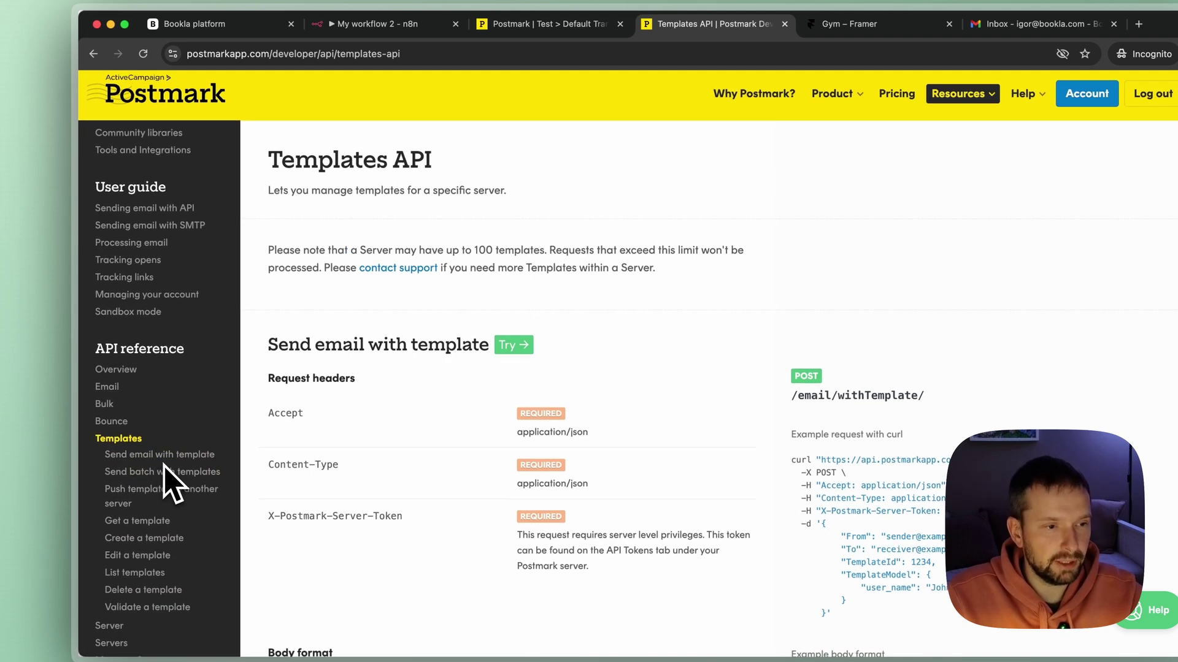
left_click(167, 455)
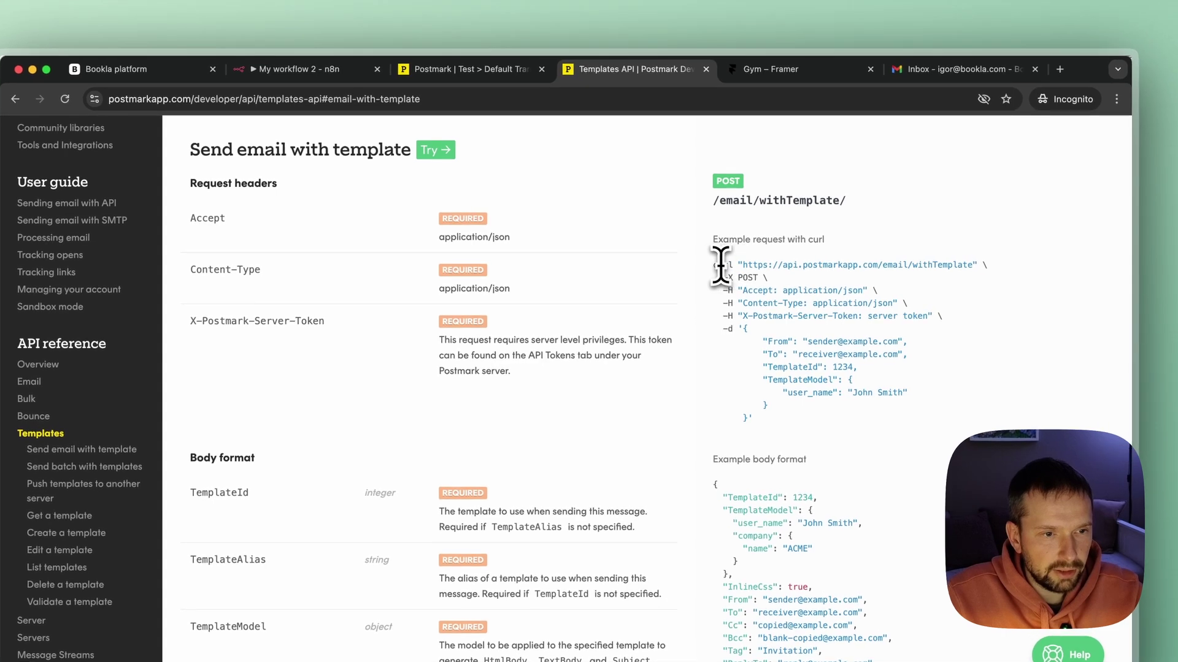
left_click_drag(714, 266, 813, 397)
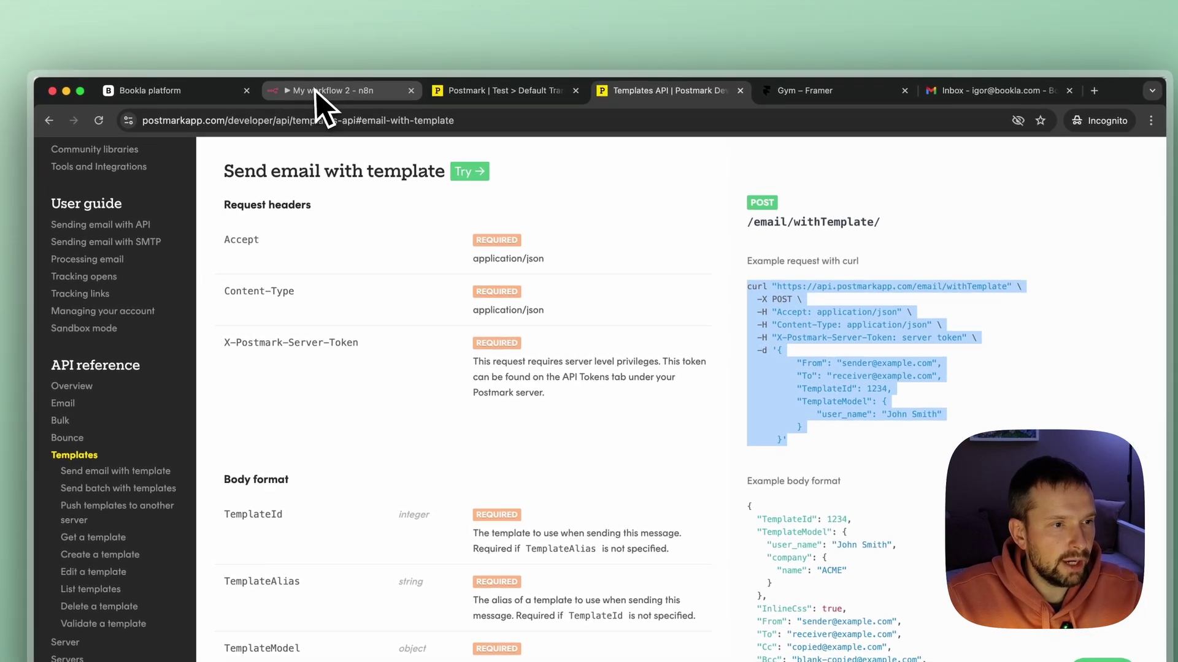
Import the copied Postmark curl command into the HTTP Request node.
left_click(283, 69)
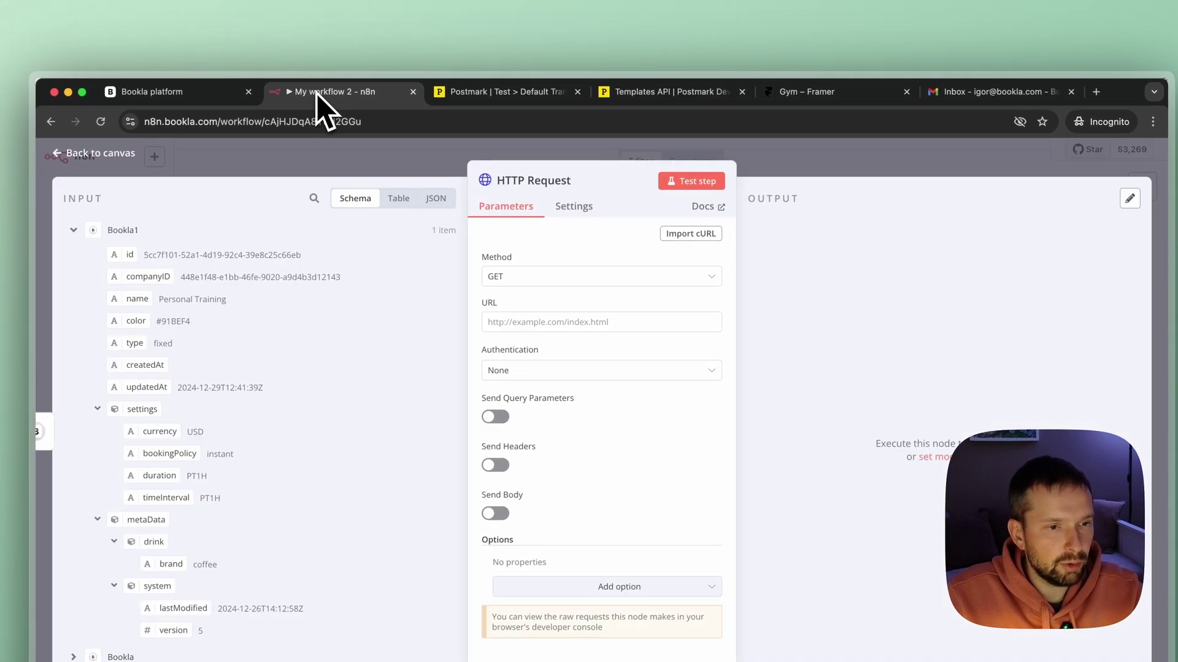
left_click(688, 242)
key("super+v")
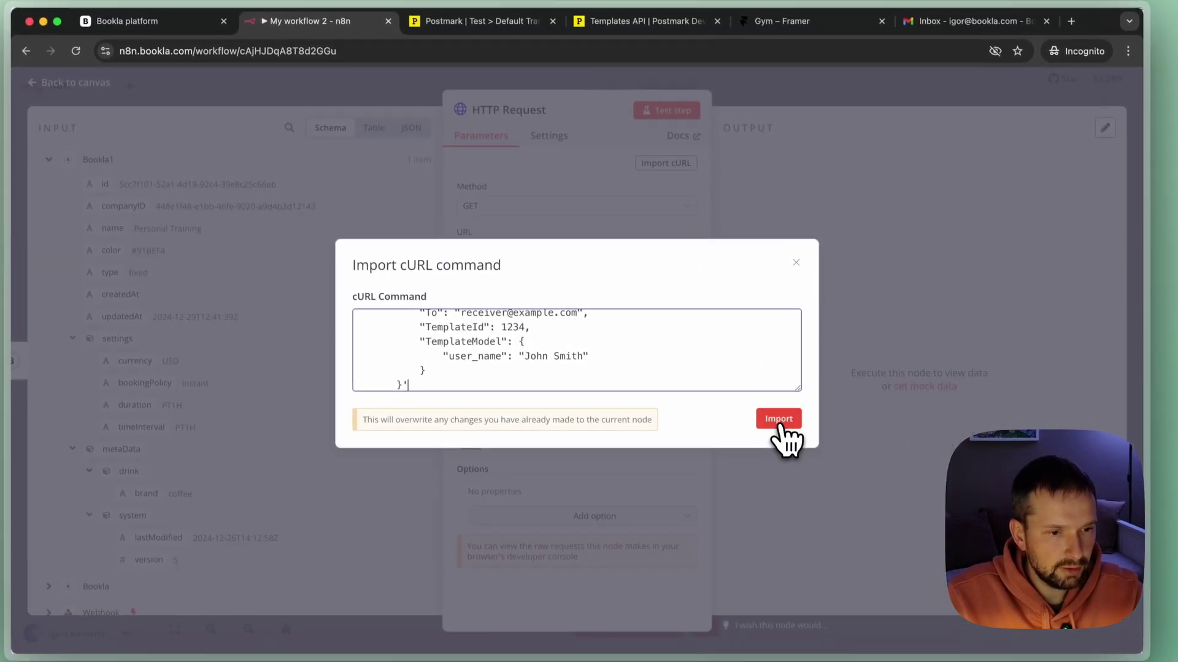
left_click(797, 471)
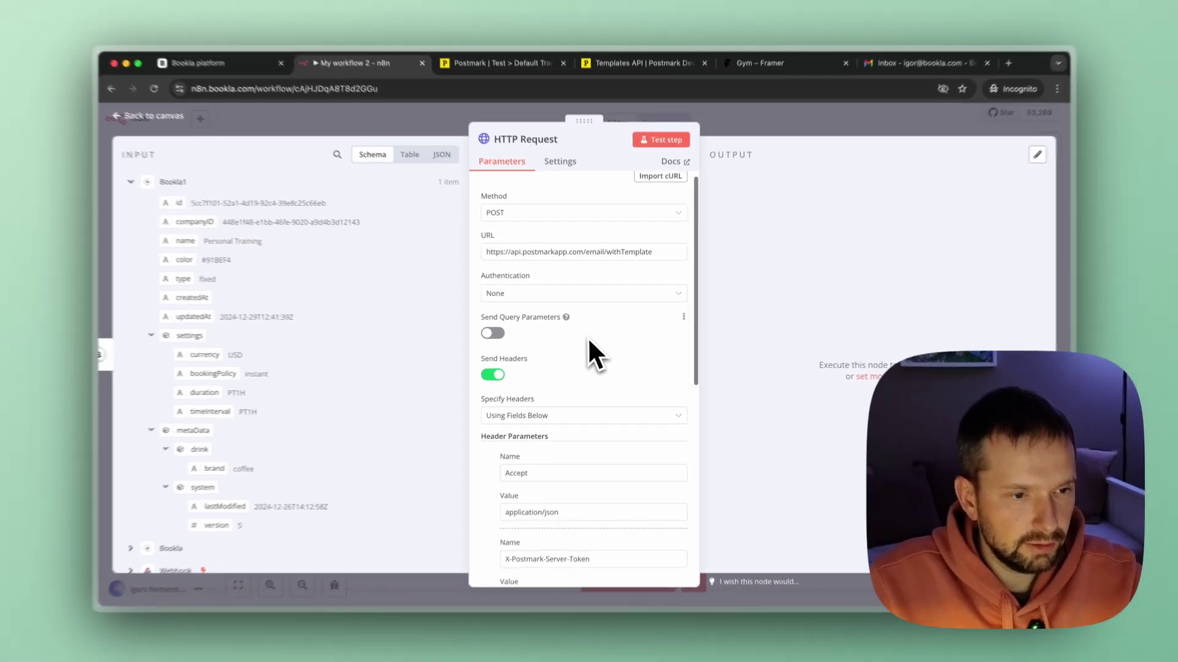
Replace the sample From address in the JSON body with the sender's own address and expand Bookla input.
scroll(599, 329, "down", 5)
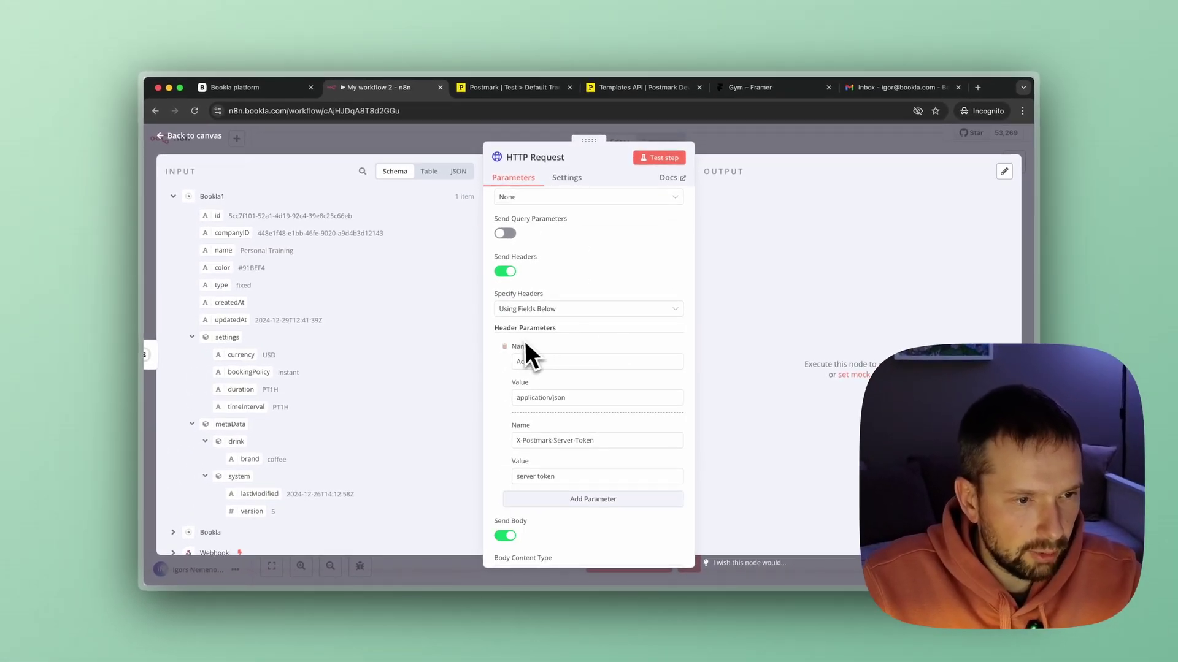
scroll(571, 343, "down", 2)
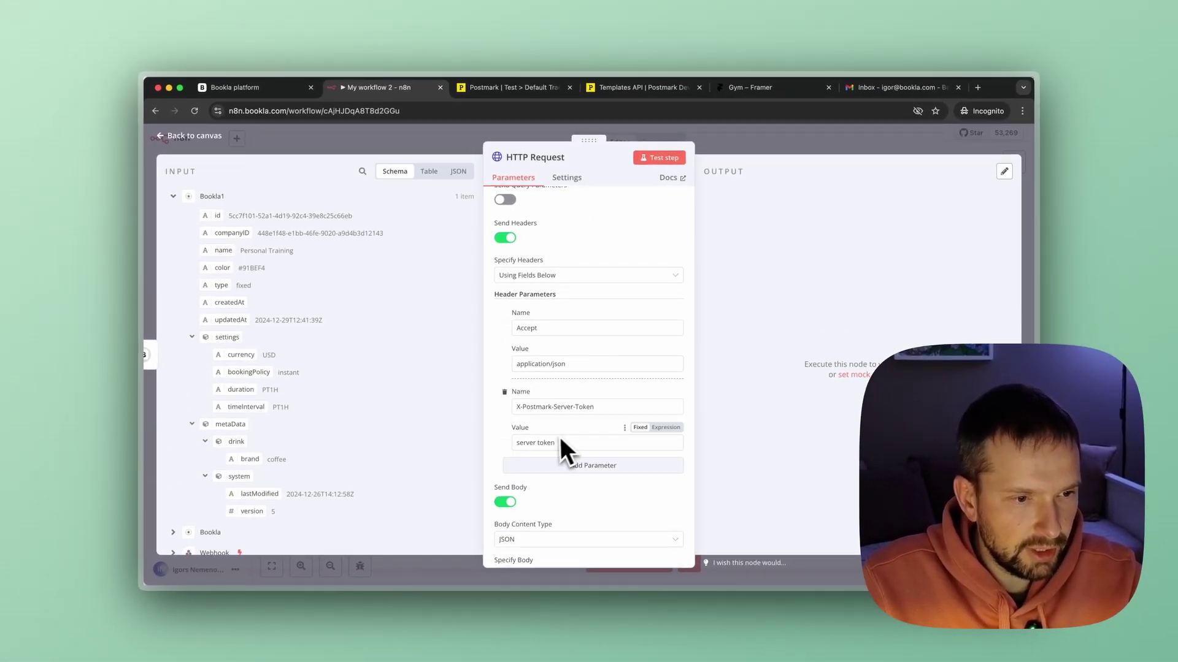
scroll(564, 407, "down", 4)
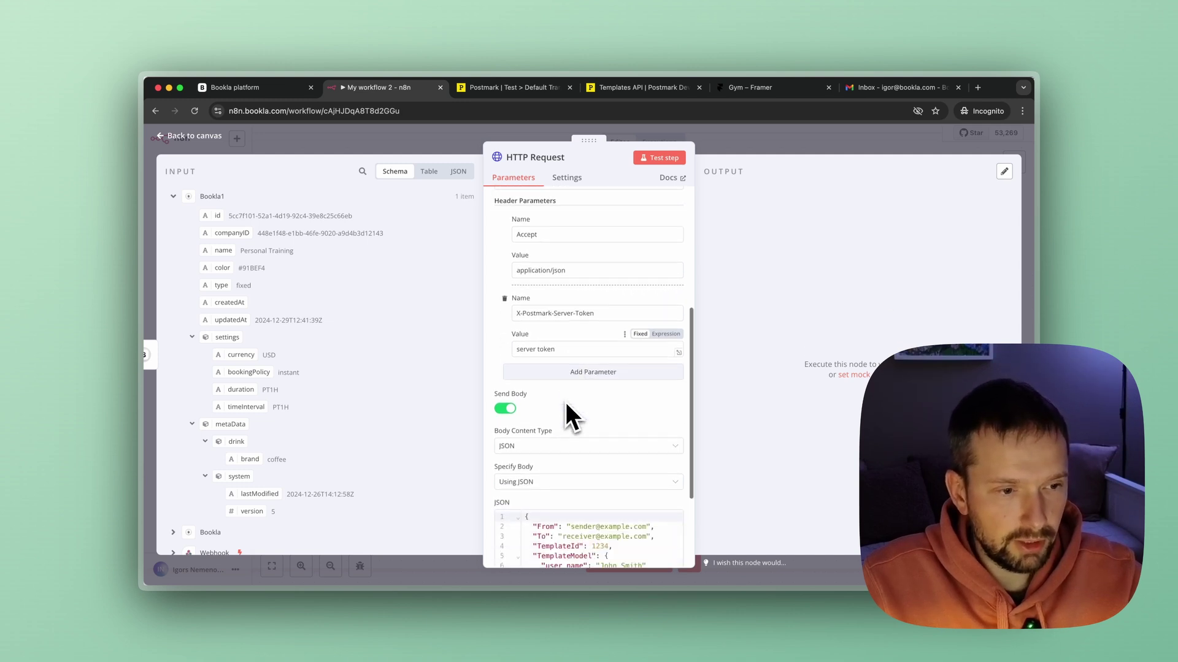
scroll(526, 424, "down", 2)
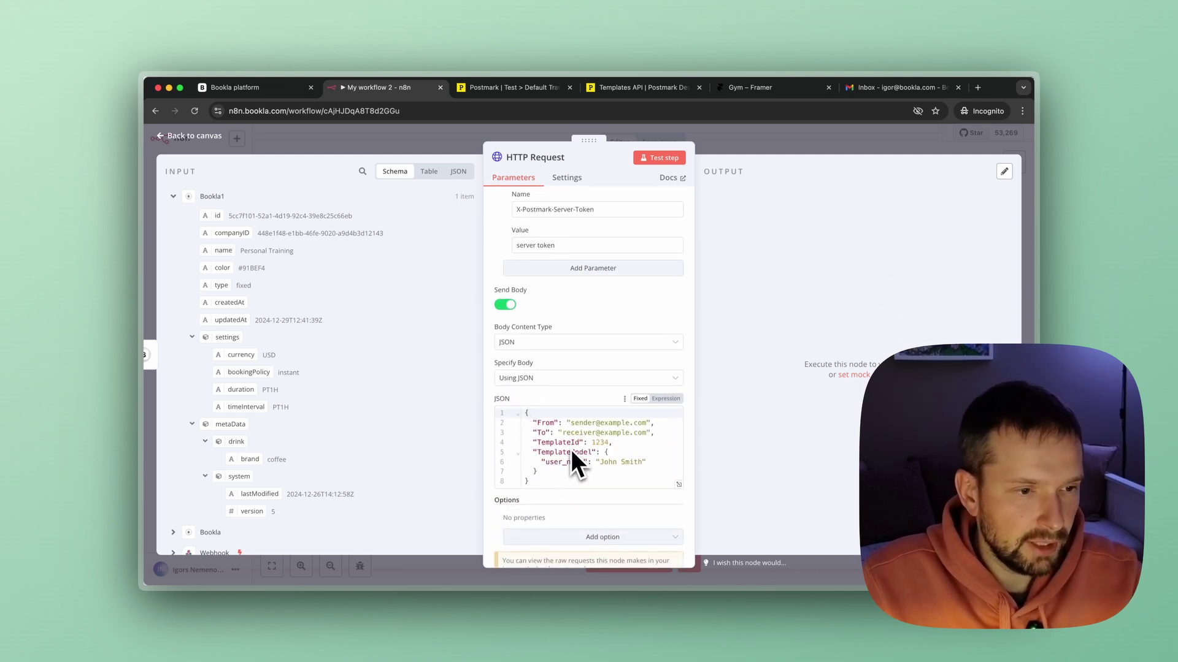
scroll(558, 406, "down", 1)
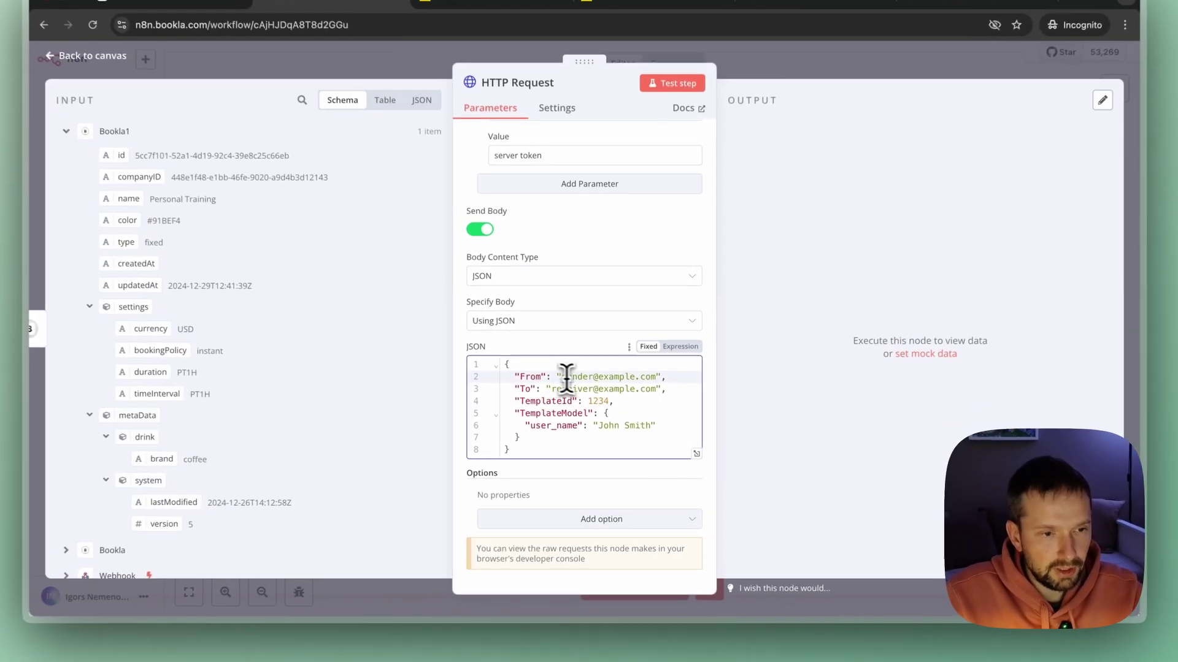
left_click_drag(568, 390, 644, 390)
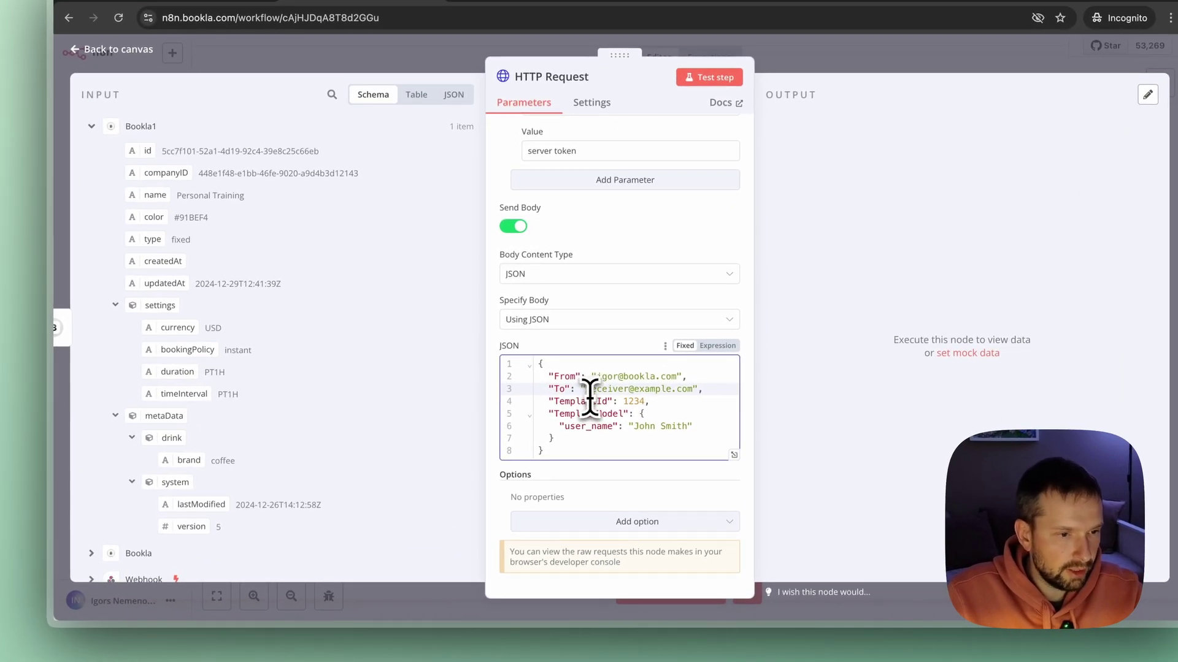
scroll(355, 413, "down", 1)
scroll(337, 368, "up", 1)
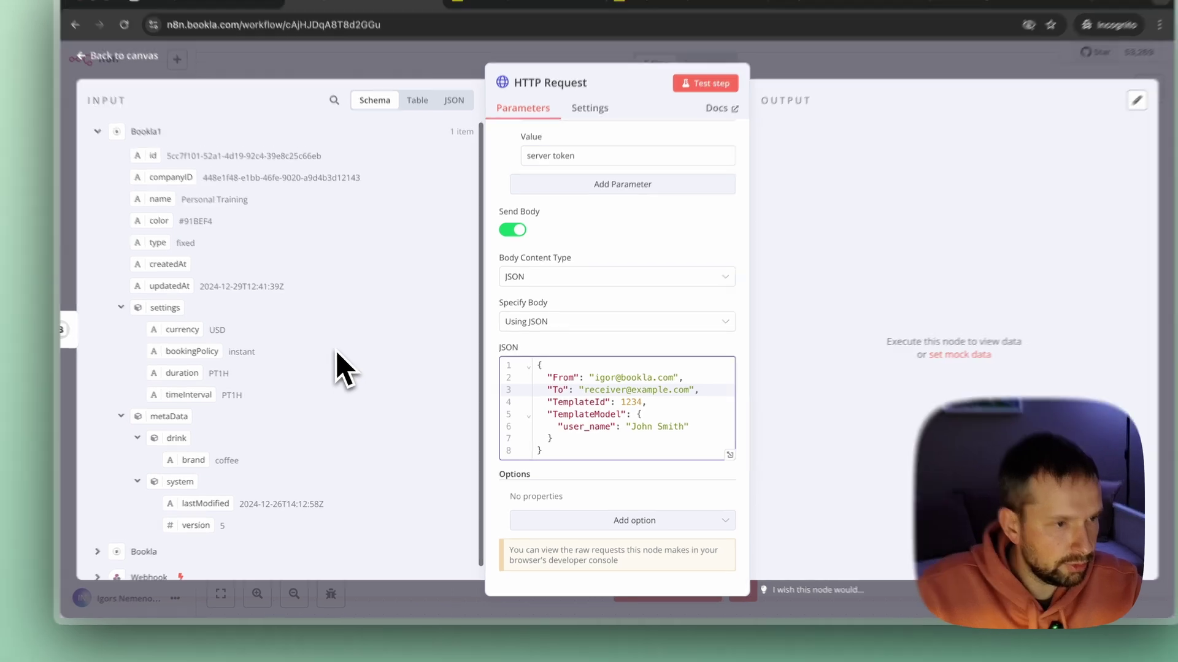
scroll(321, 348, "down", 1)
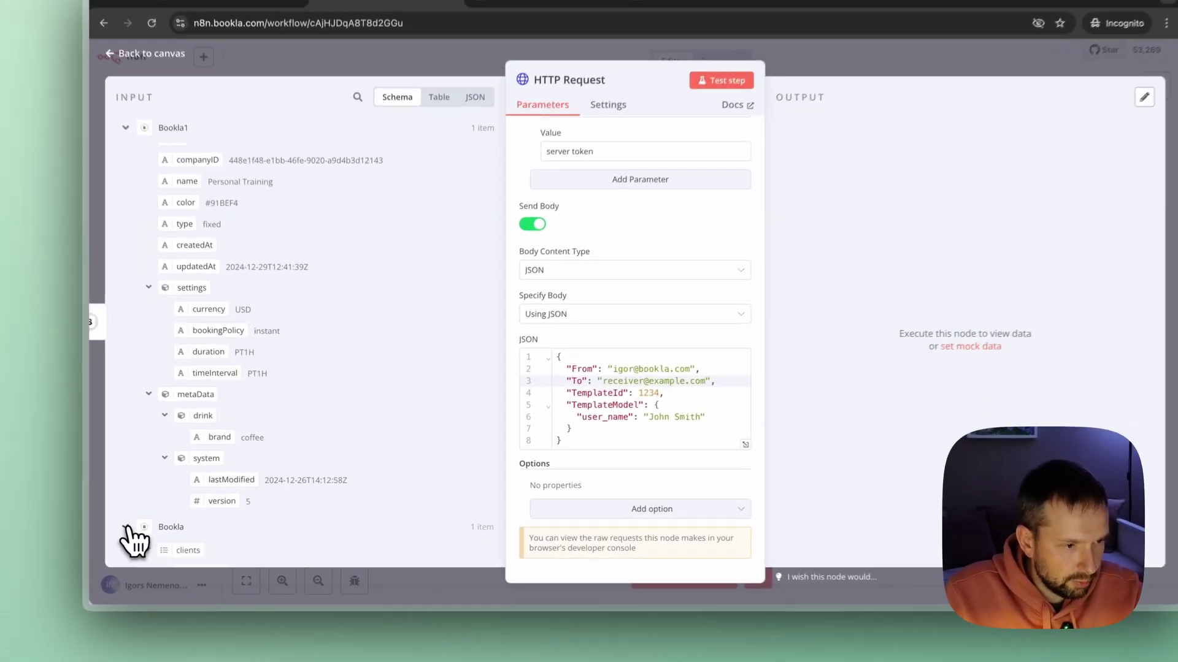
left_click(174, 522)
scroll(197, 467, "down", 4)
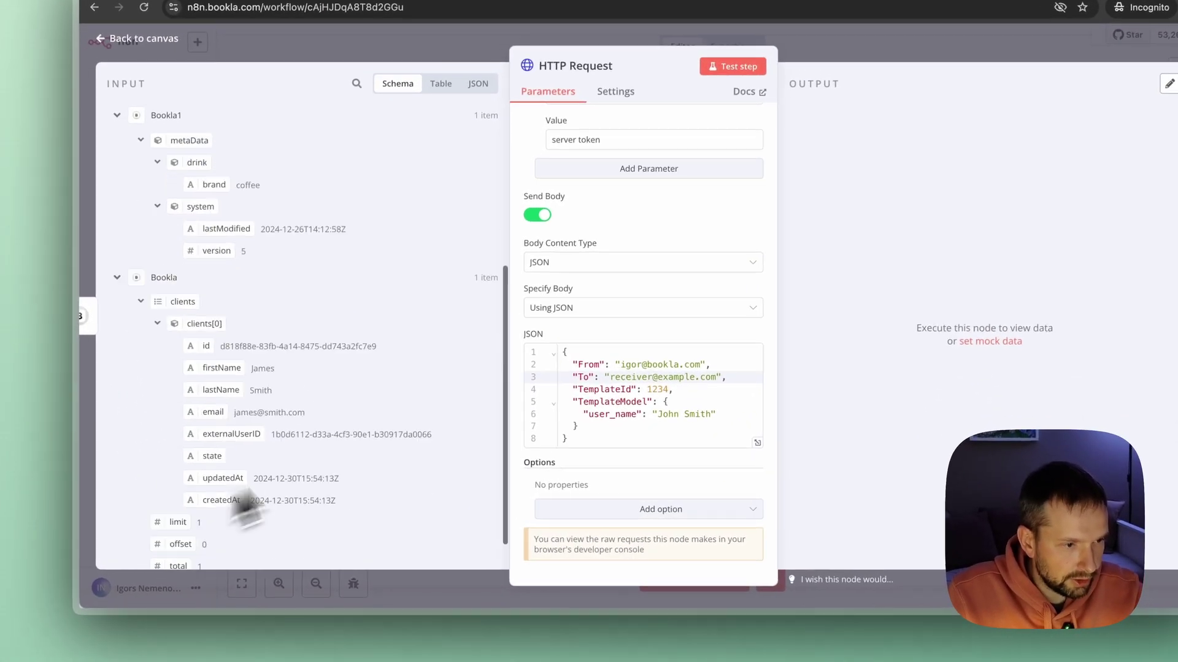
scroll(239, 303, "down", 1)
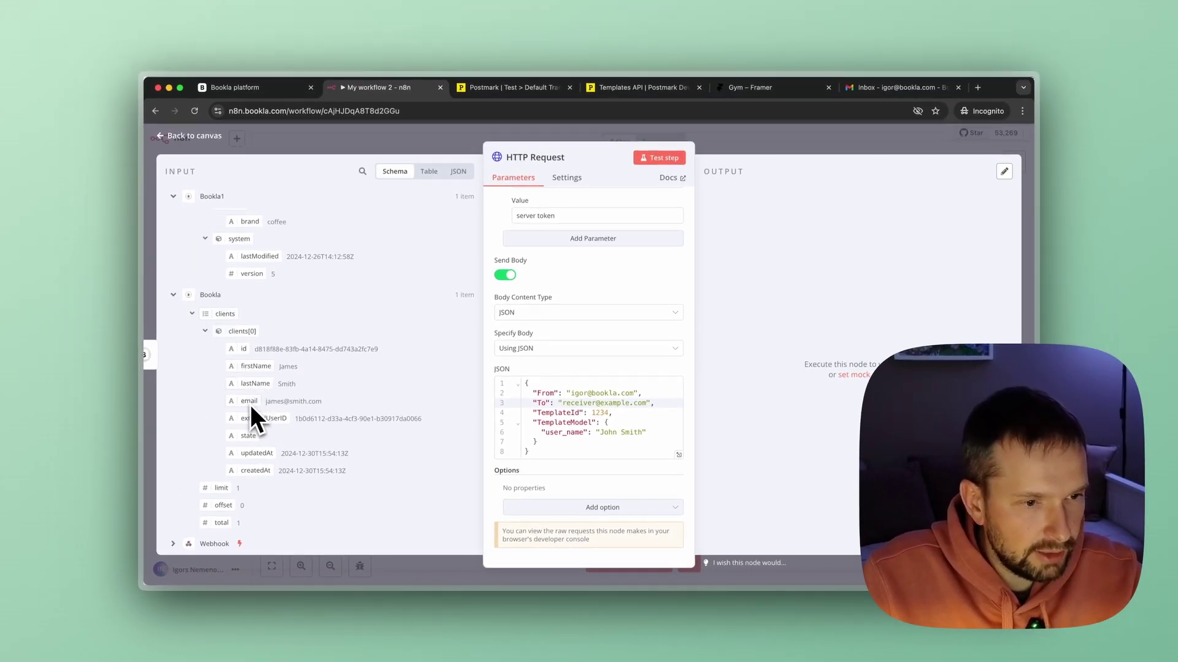
Replace the sample To address in the JSON body with the Bookla client's email expression.
left_click_drag(251, 406, 606, 367)
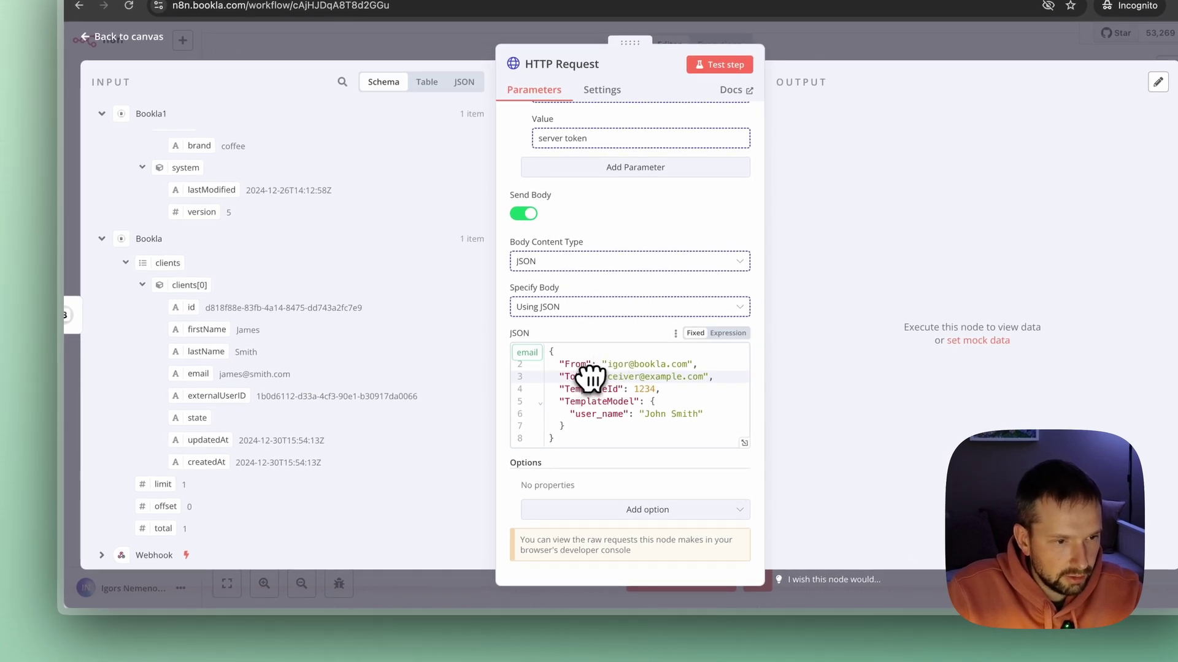
left_click_drag(593, 377, 592, 376)
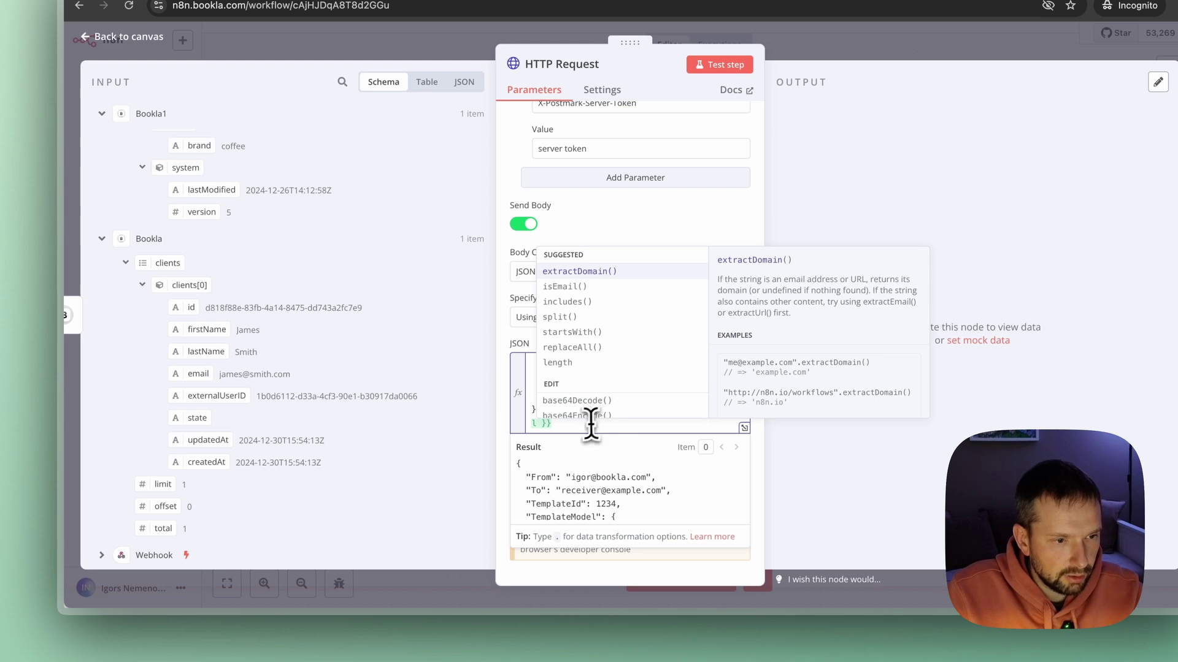
left_click(589, 423)
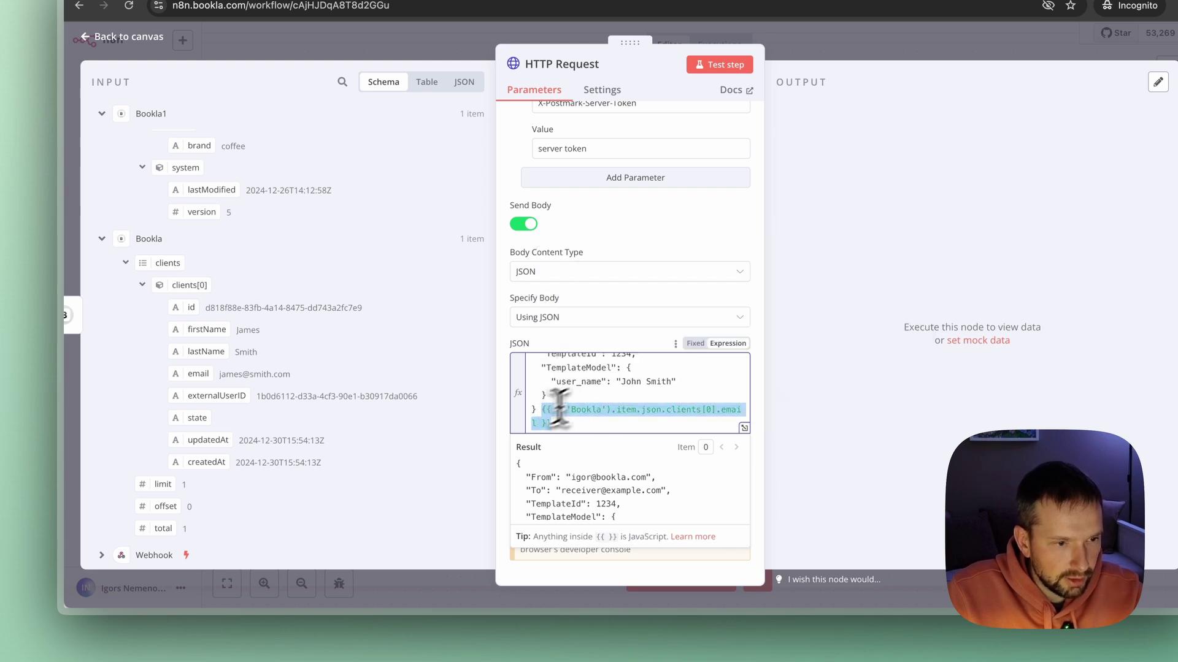
key("BackSpace")
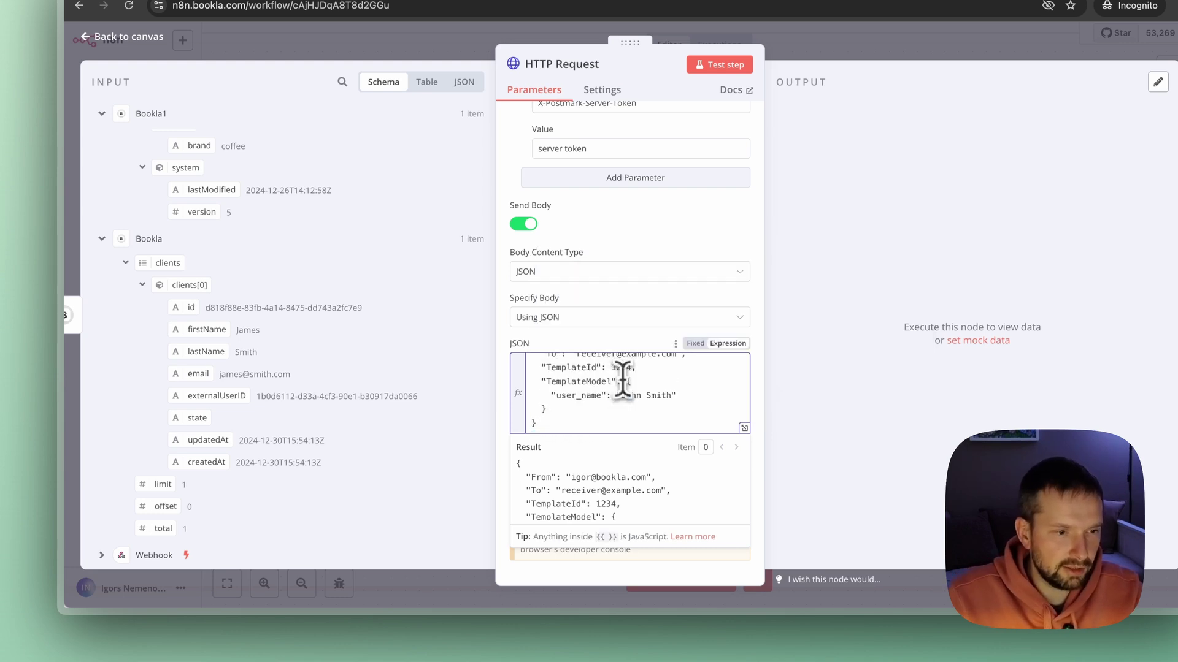
scroll(616, 381, "up", 2)
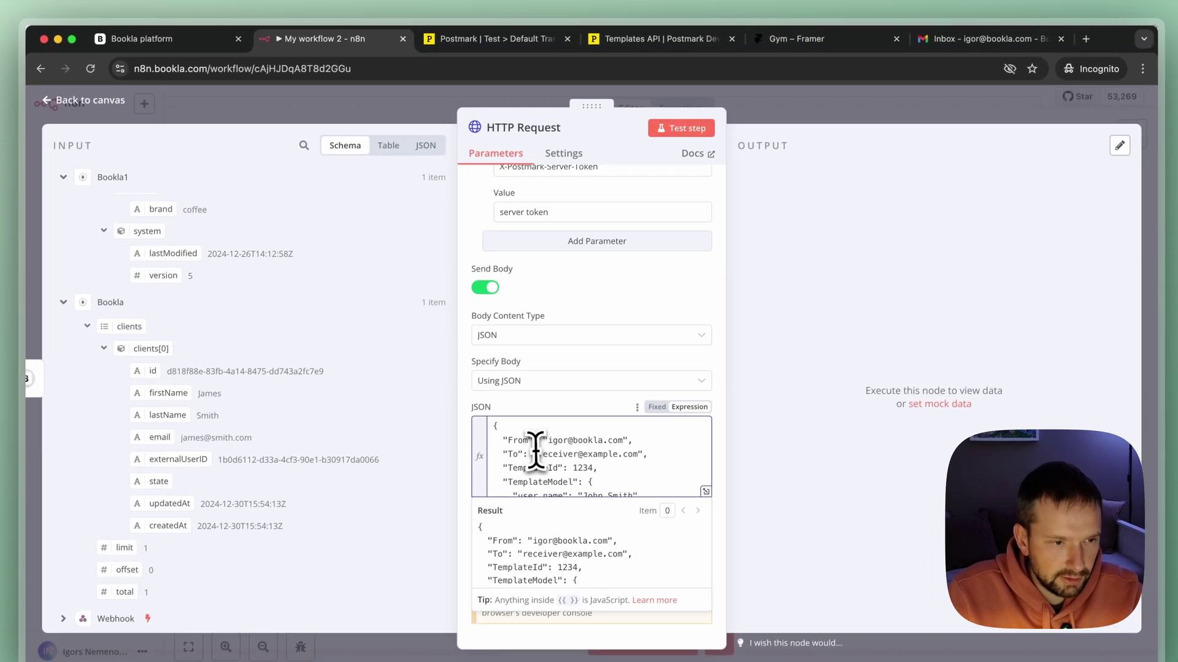
left_click_drag(537, 456, 606, 457)
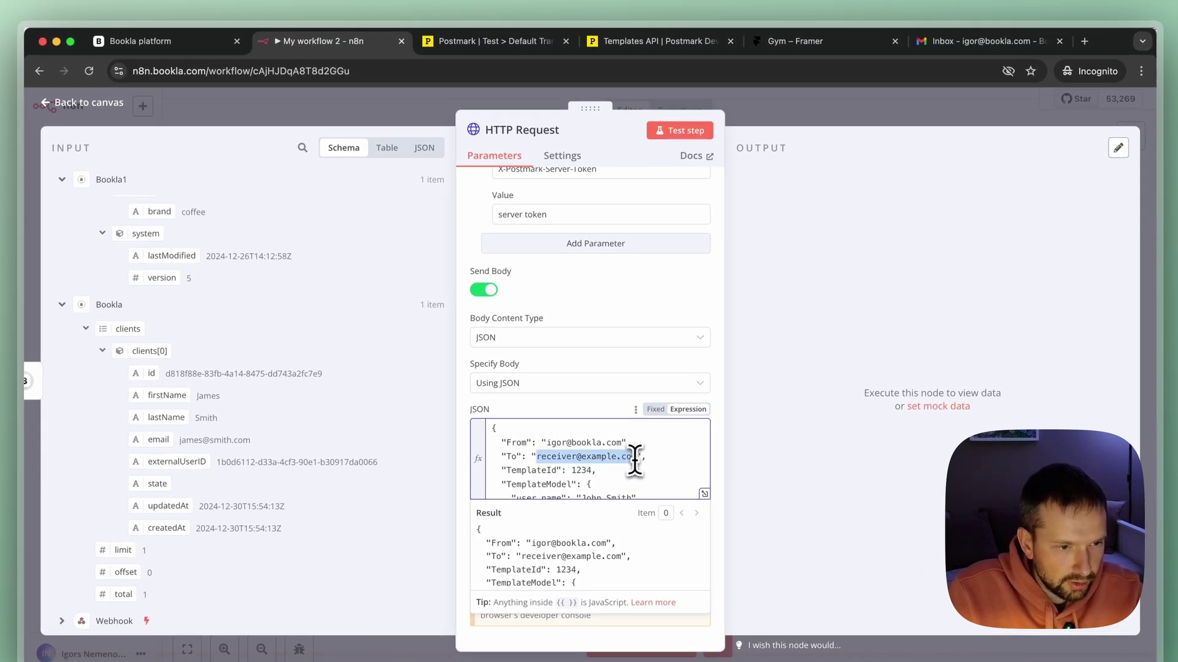
type("{{ $('Bookla').item.json.clients[0].email }}")
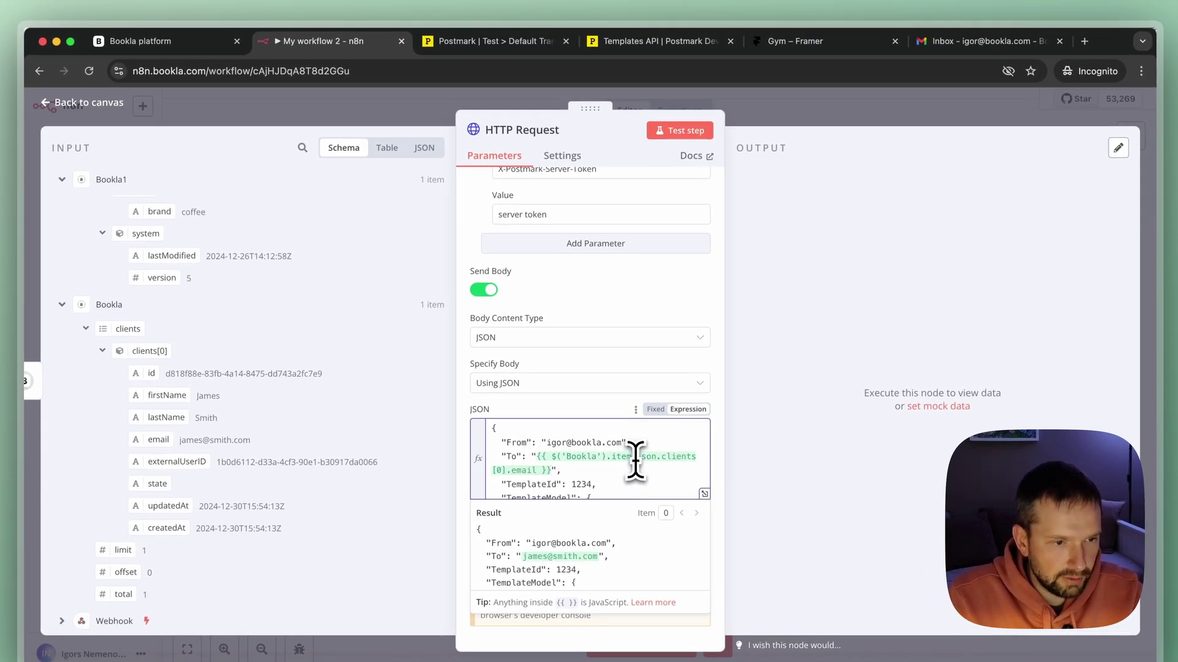
scroll(630, 460, "down", 2)
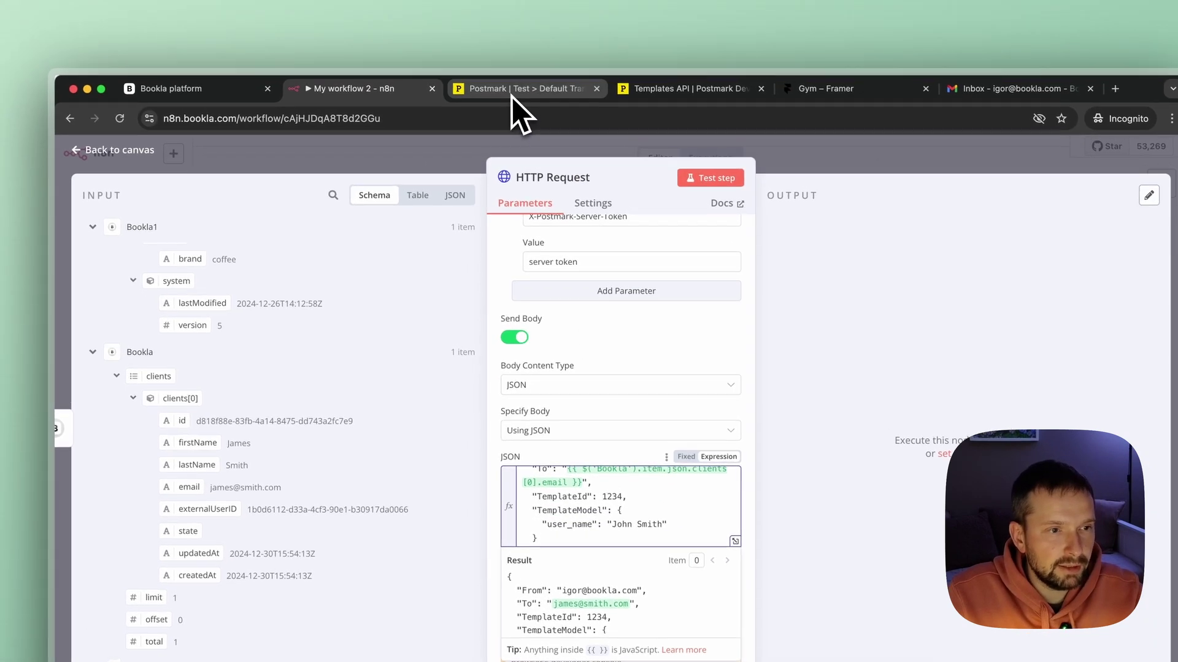
left_click(511, 92)
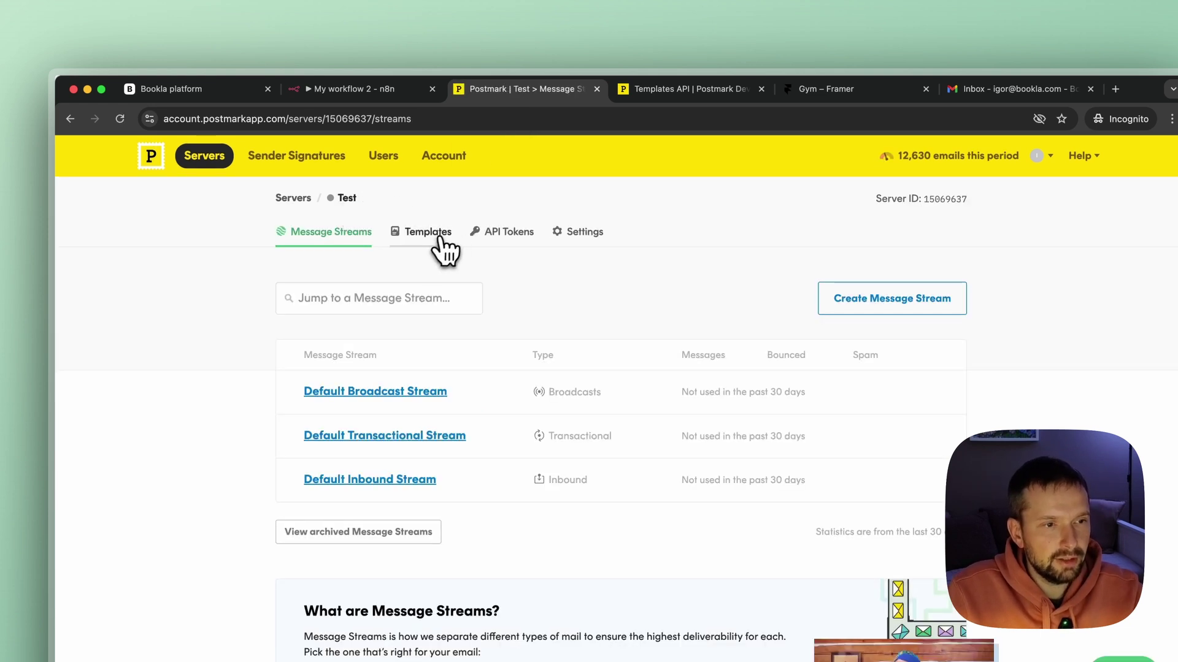
Open the Booking confirmation template, copy its ID 38520000 and return to n8n.
left_click(432, 239)
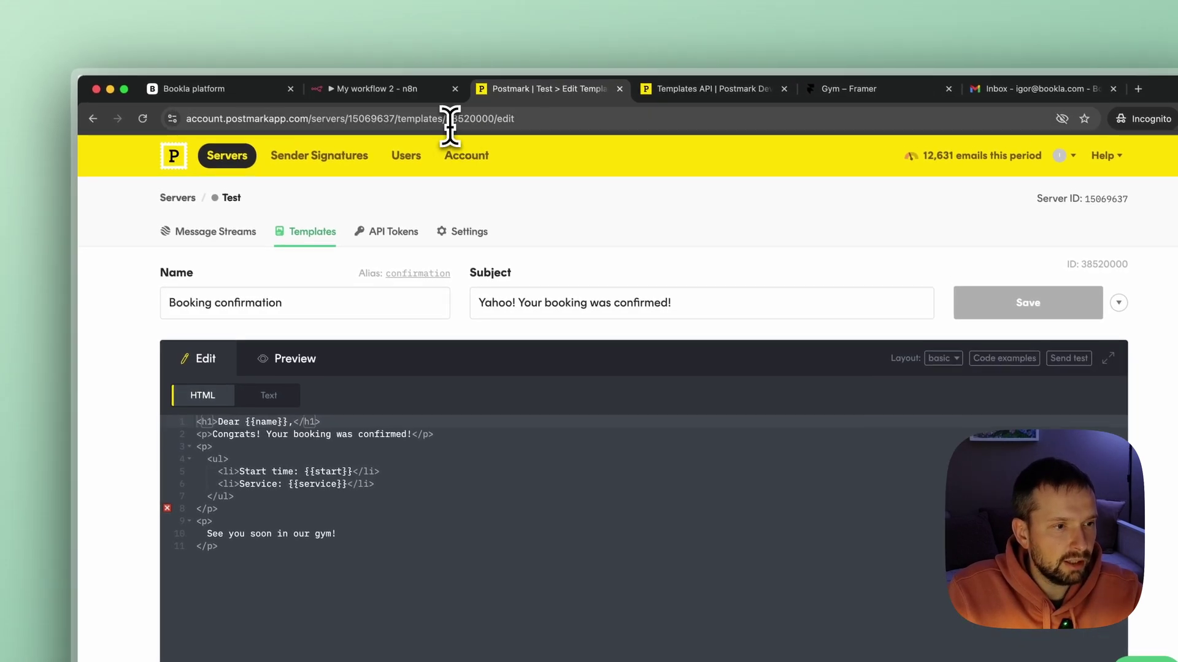
left_click(482, 92)
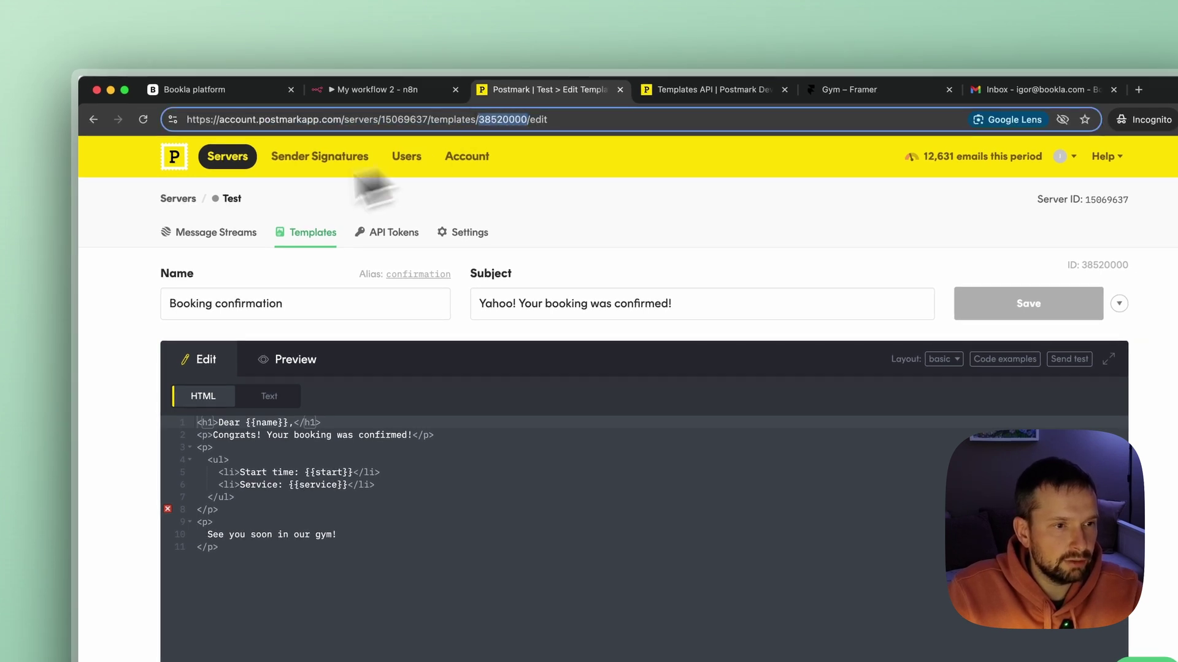
left_click(362, 91)
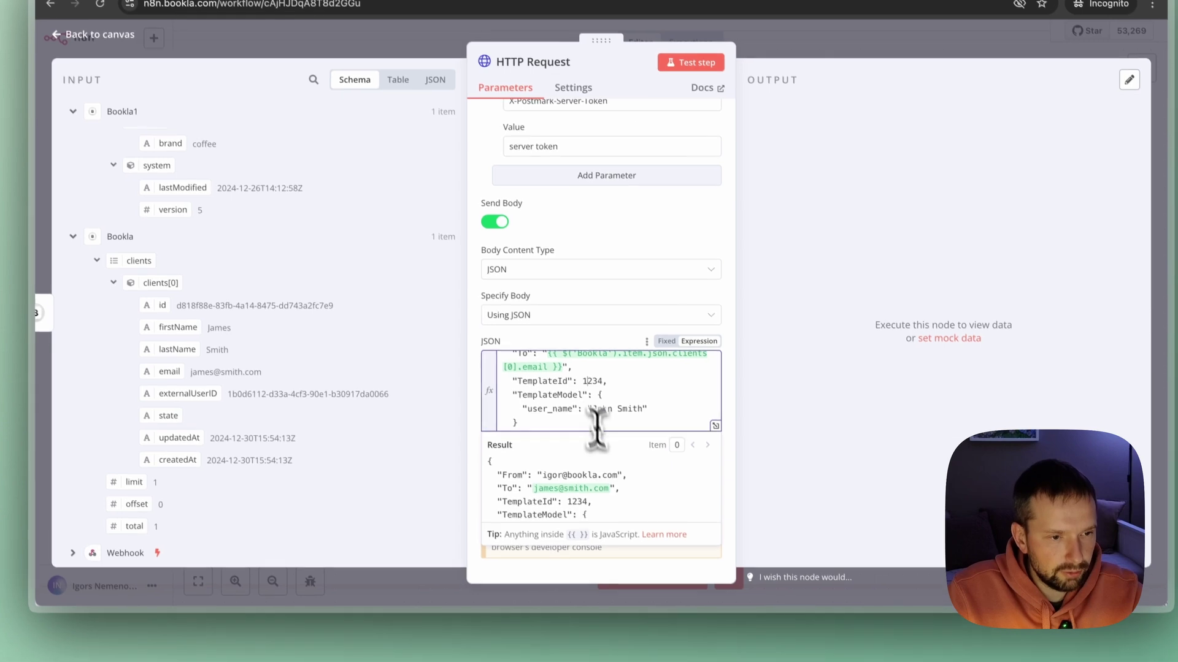
Replace the TemplateId placeholder 1234 with 38520000, checking the Postmark template's variable names.
double_click(625, 457)
type("38520000")
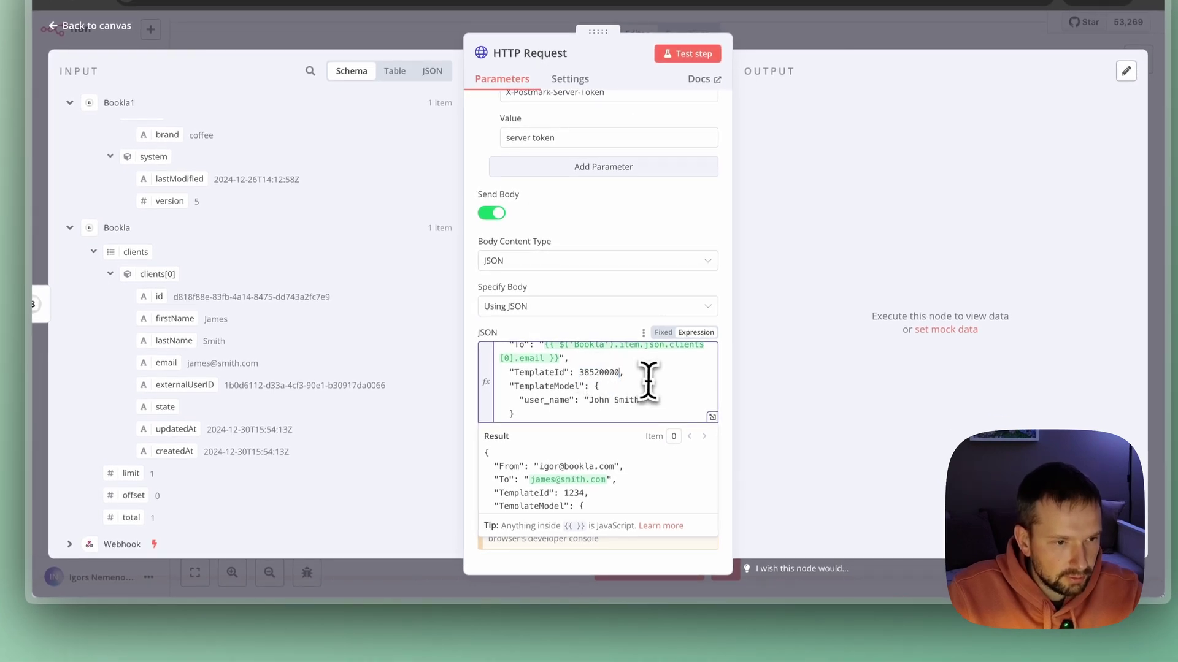
scroll(664, 384, "down", 1)
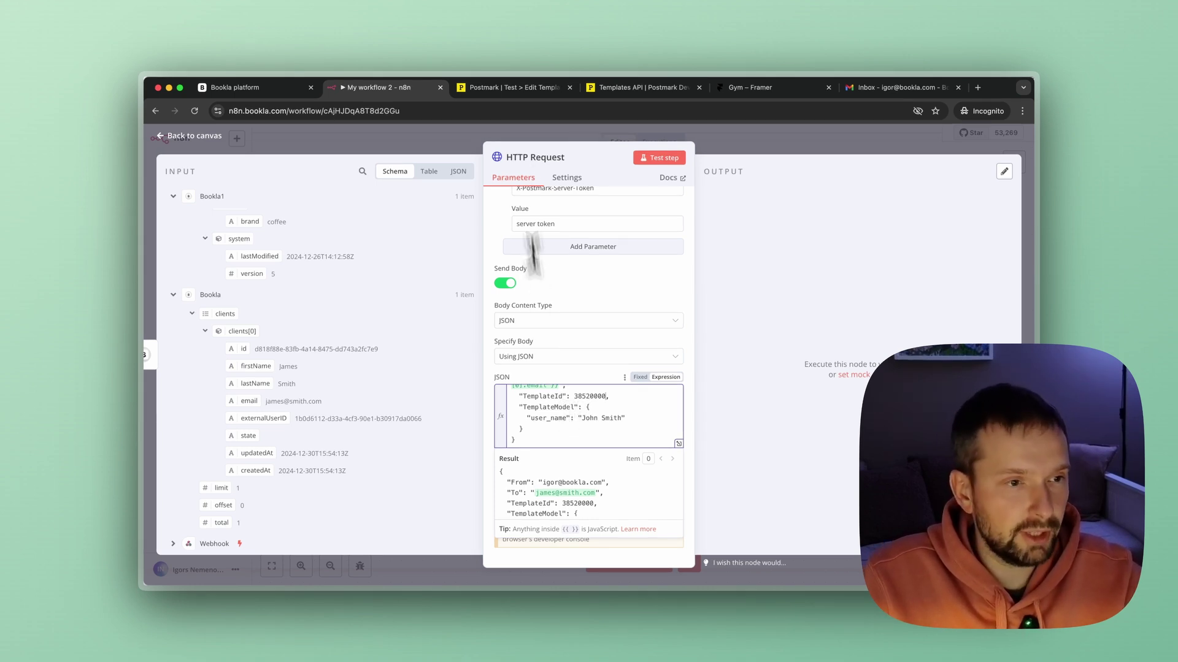
left_click(513, 88)
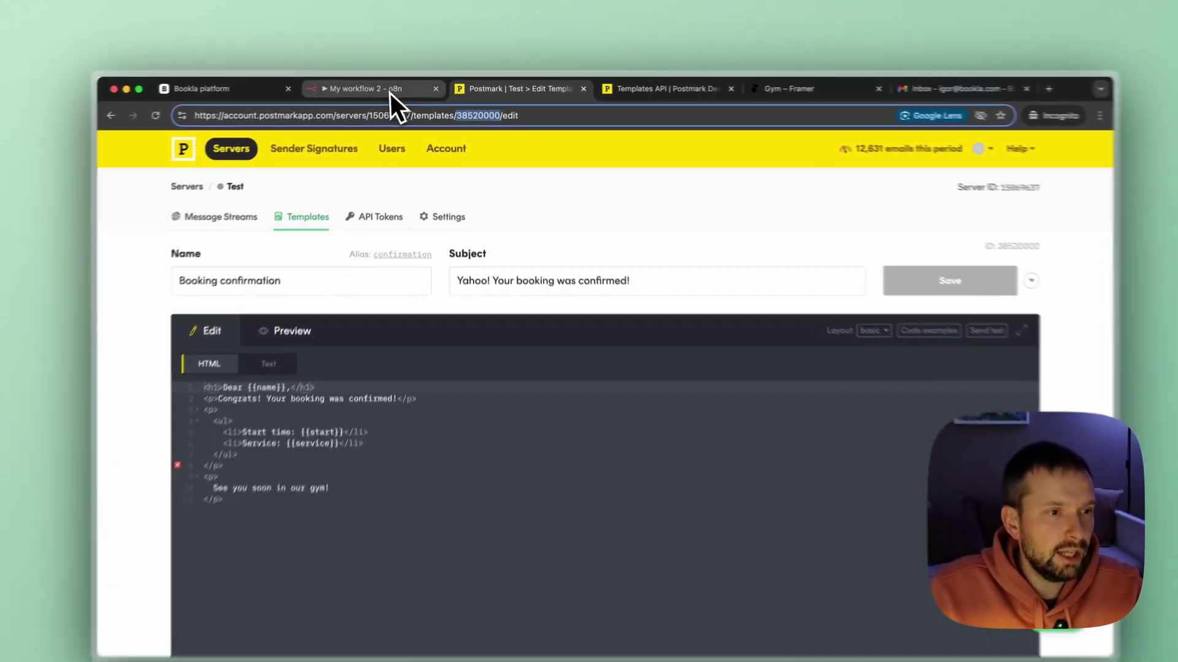
left_click(390, 92)
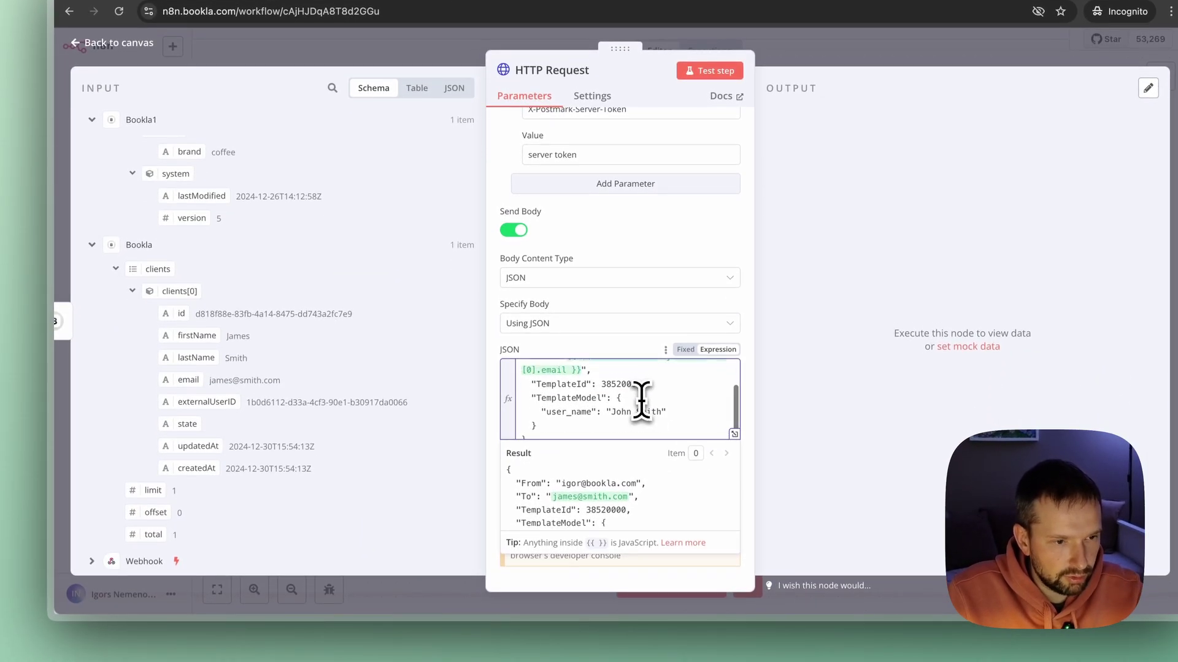
Swap user_name for a name field mapped to the Bookla client's firstName, and begin a 'start' key.
scroll(641, 399, "up", 2)
left_click_drag(546, 420, 580, 417)
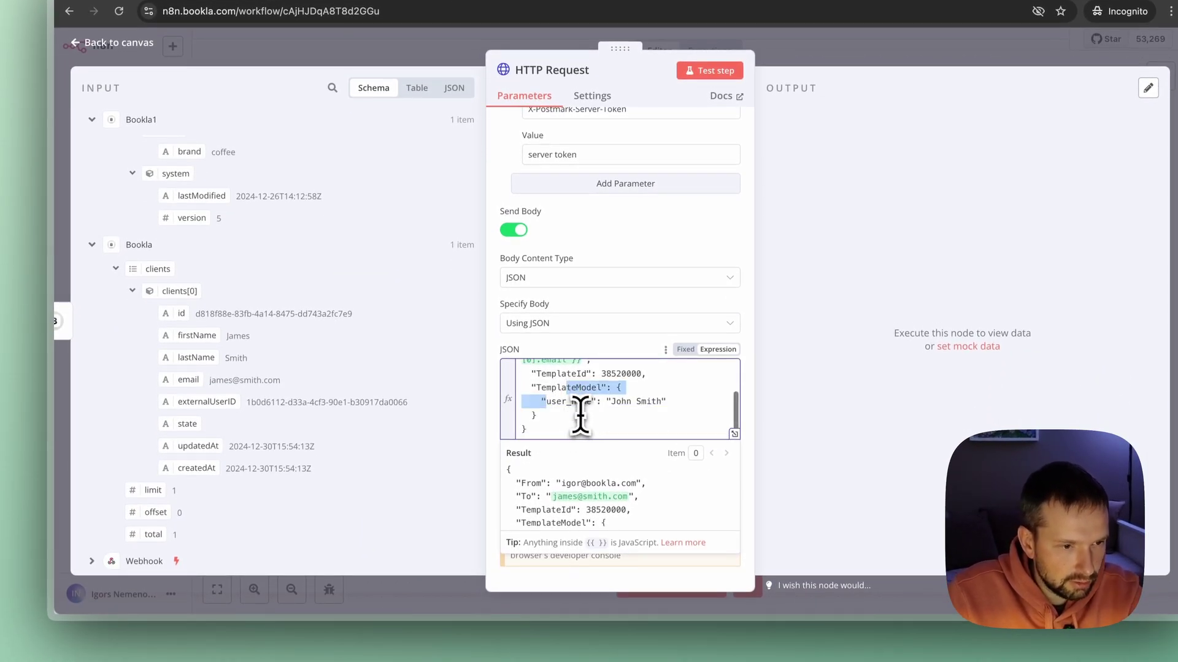
left_click(572, 406)
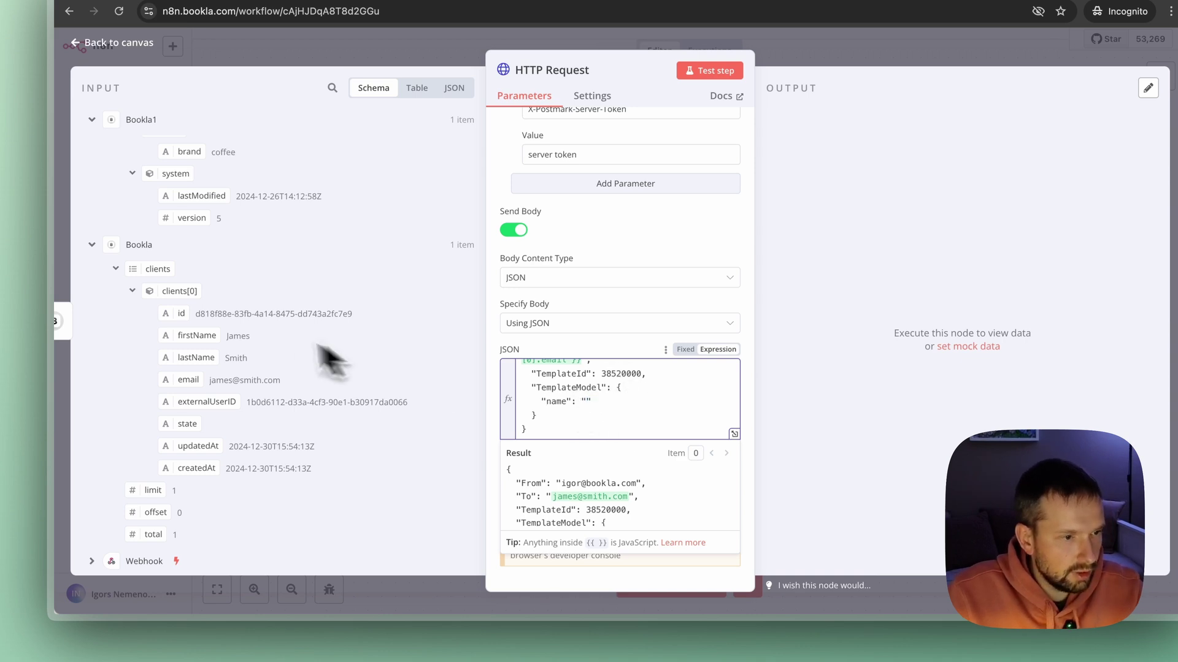
left_click_drag(203, 336, 594, 412)
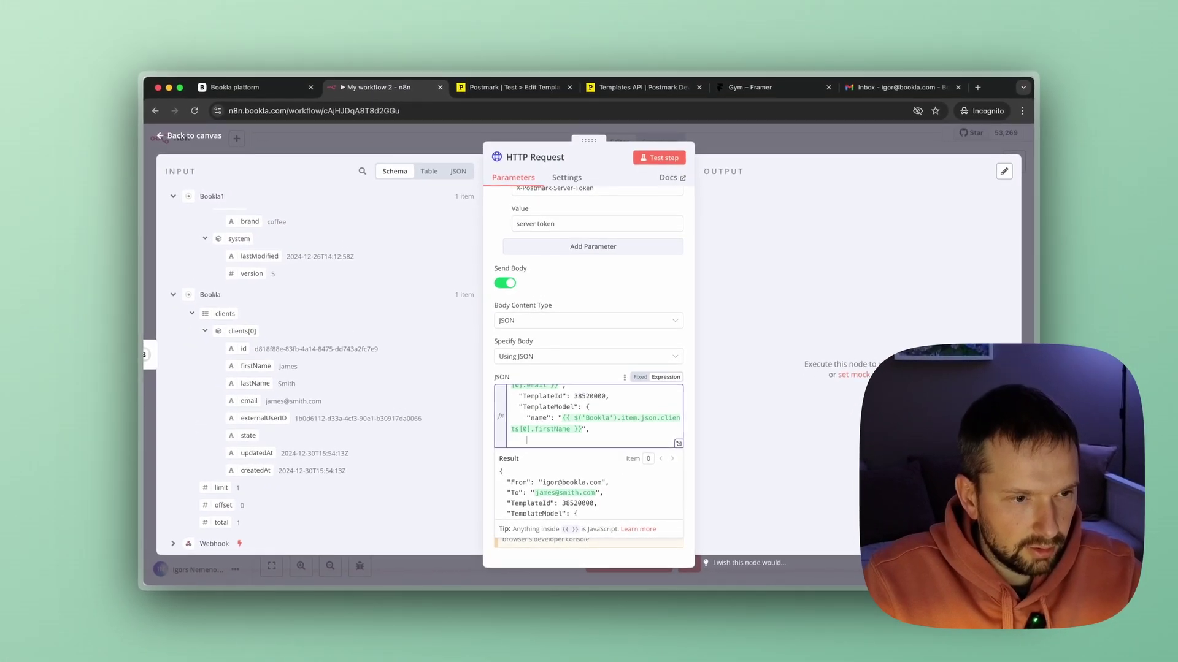
type("start\": \"\"")
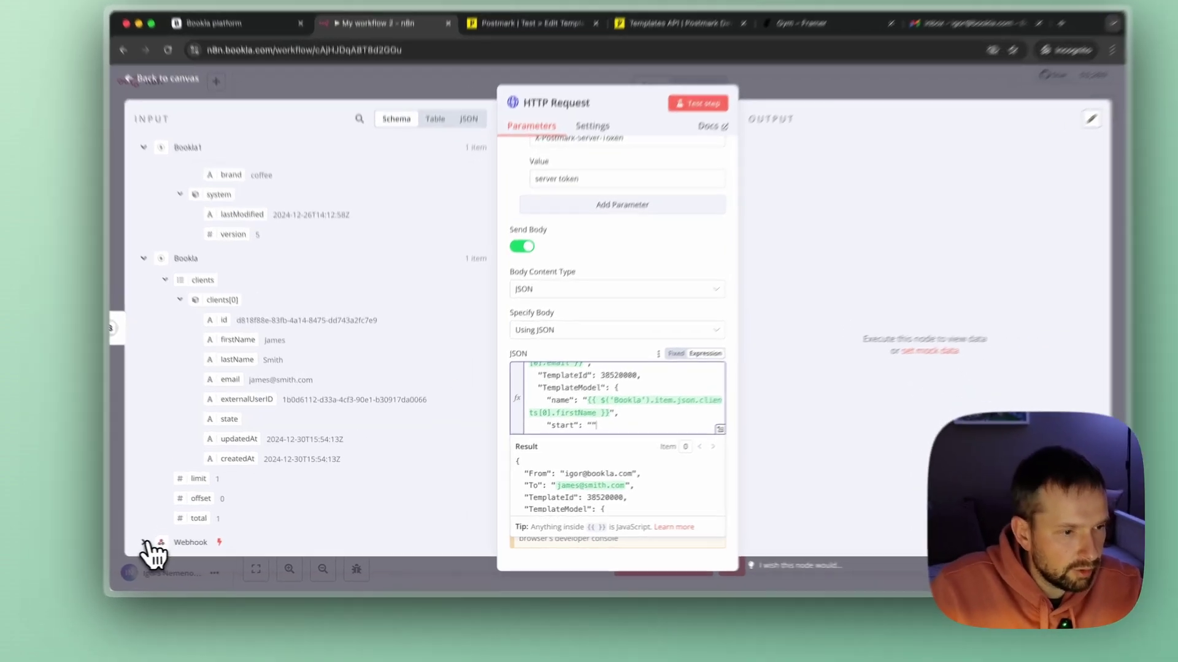
Map the start field to the Webhook booking's body.data.startTime.
left_click(173, 543)
scroll(276, 478, "down", 5)
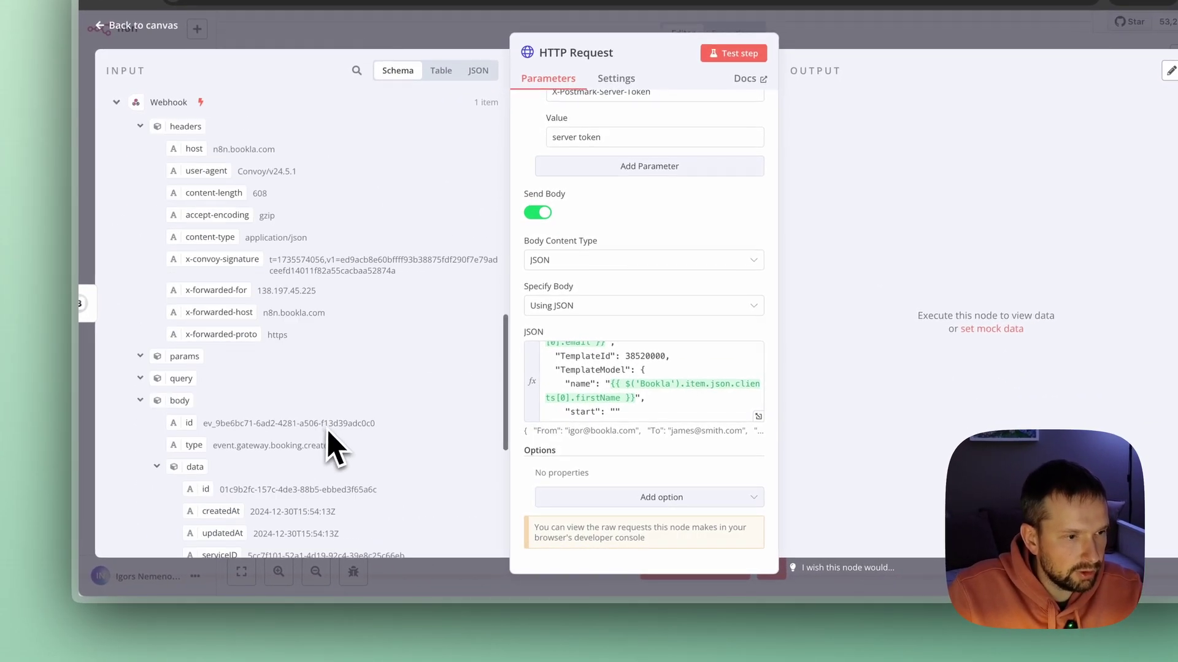
scroll(252, 411, "down", 1)
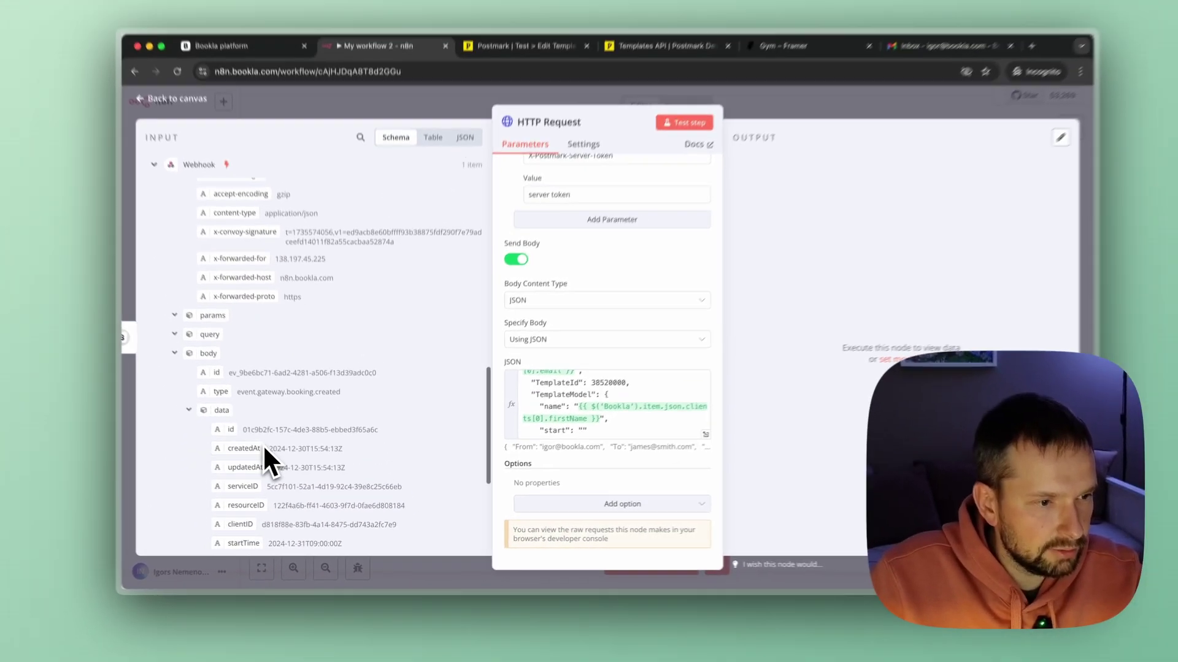
scroll(288, 439, "down", 3)
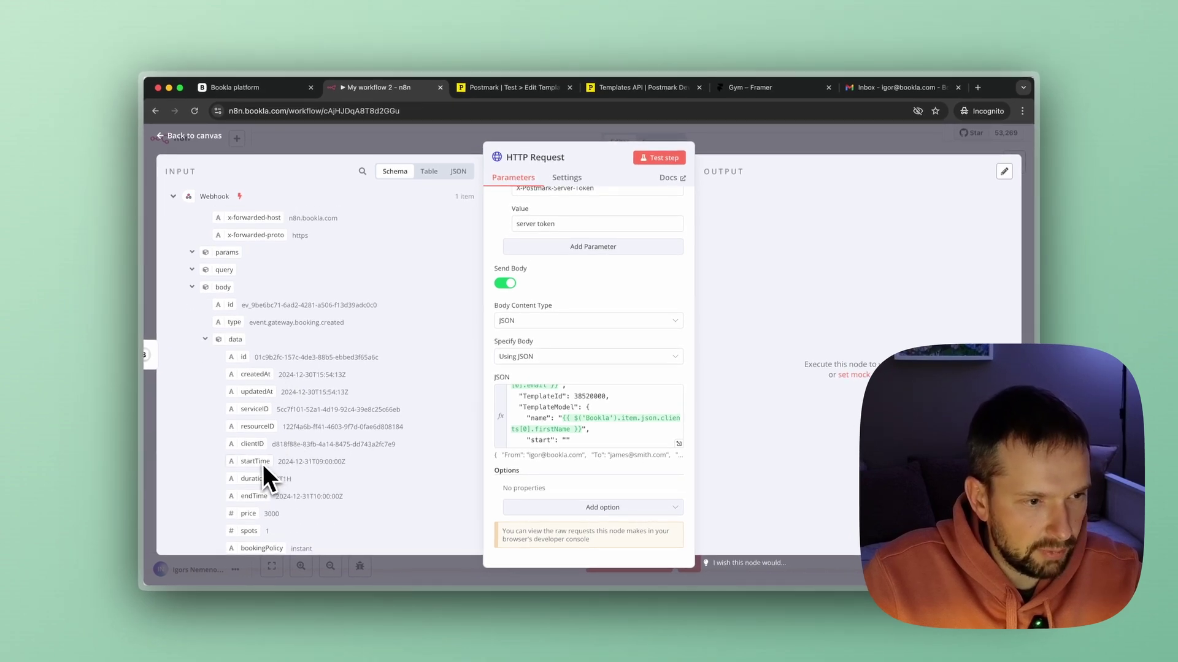
left_click_drag(264, 465, 563, 442)
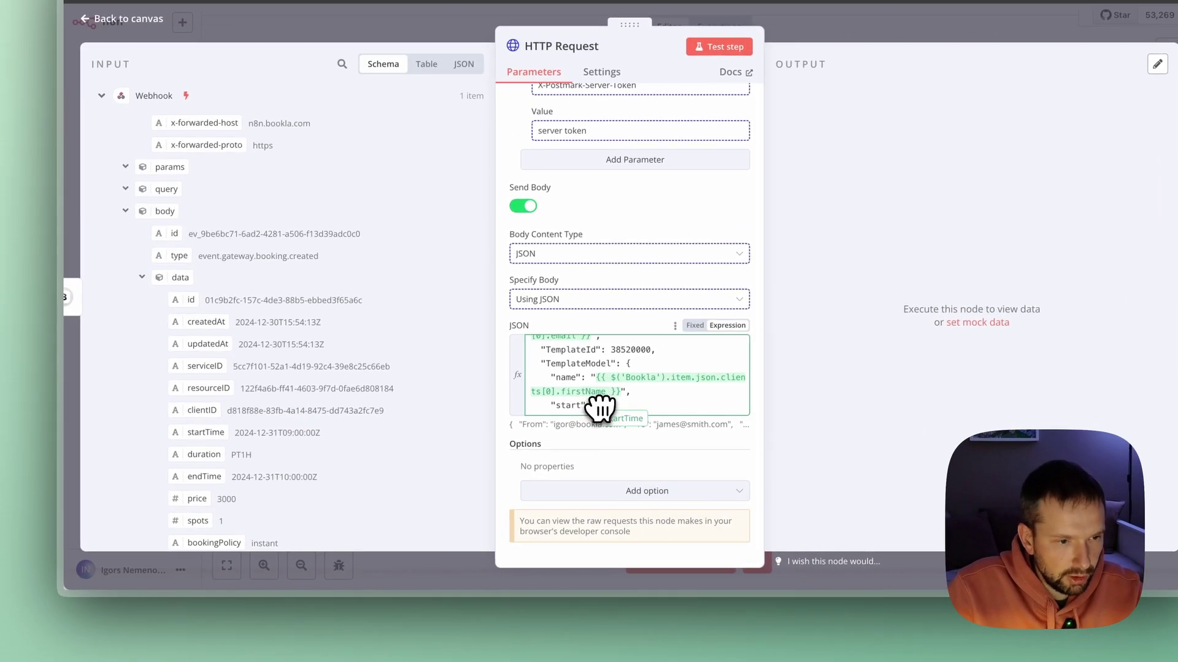
left_click_drag(600, 408, 600, 408)
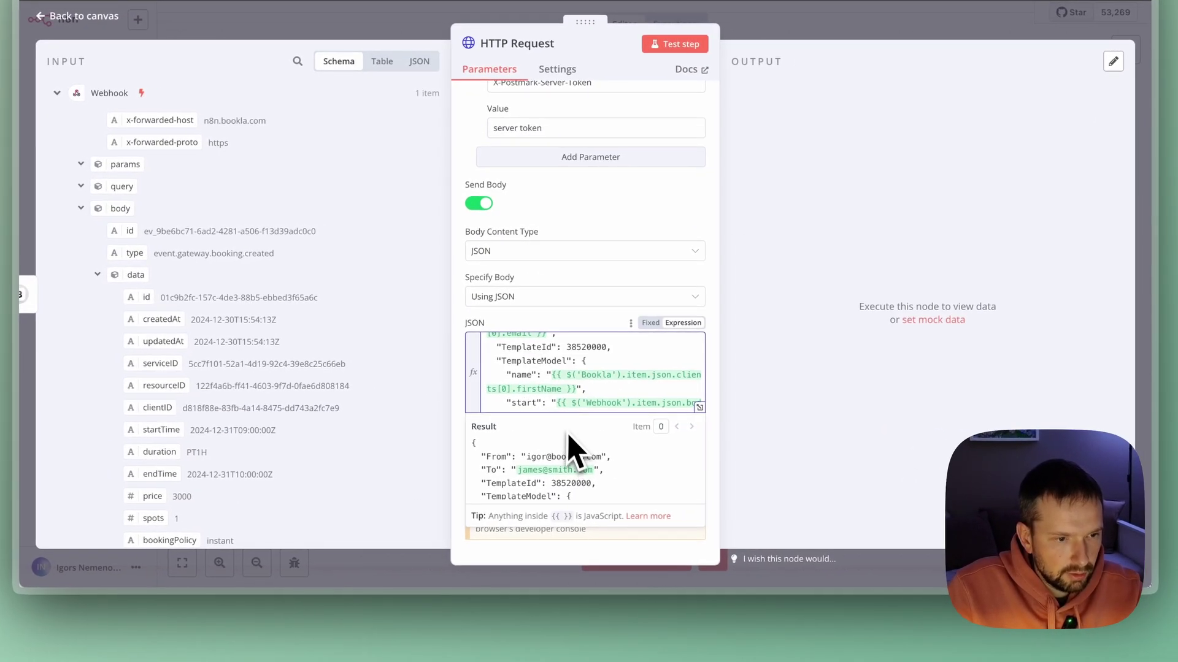
Add a new "service" line after start in the template model.
scroll(621, 488, "down", 3)
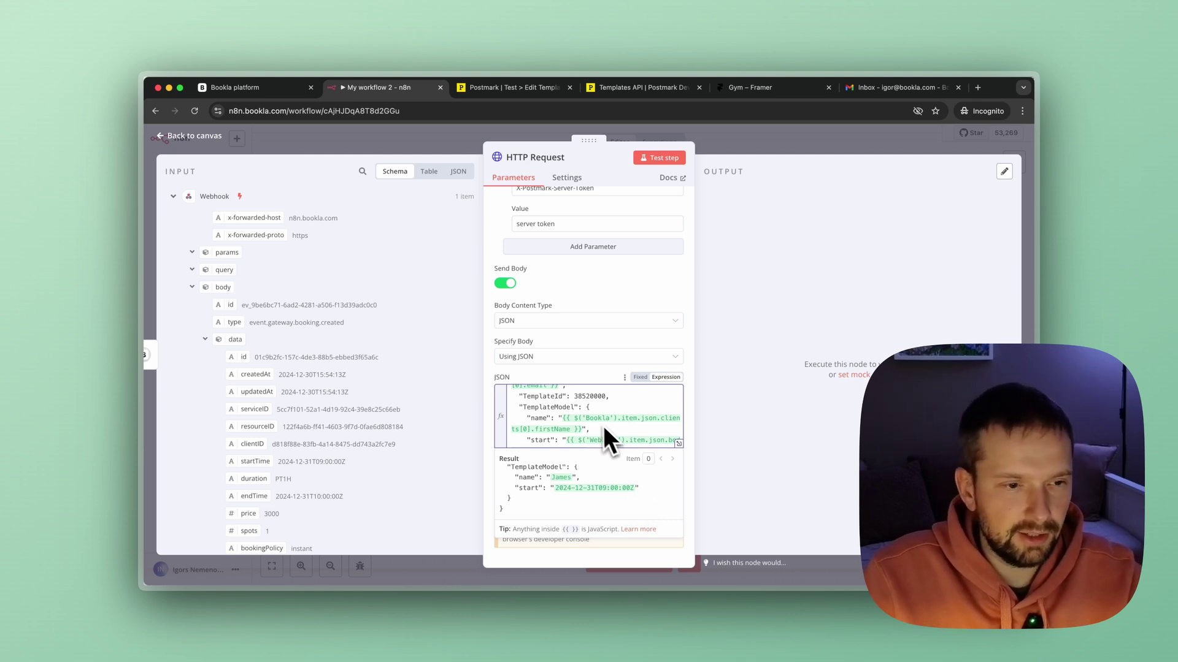
mouse_move(605, 439)
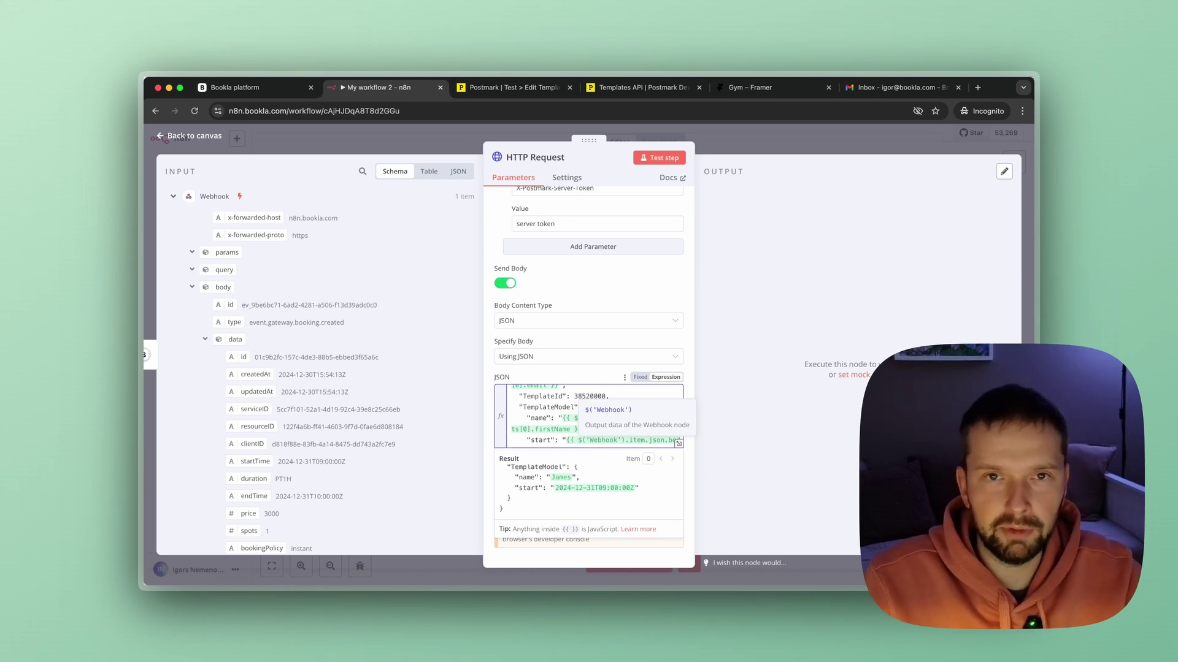
scroll(547, 417, "down", 2)
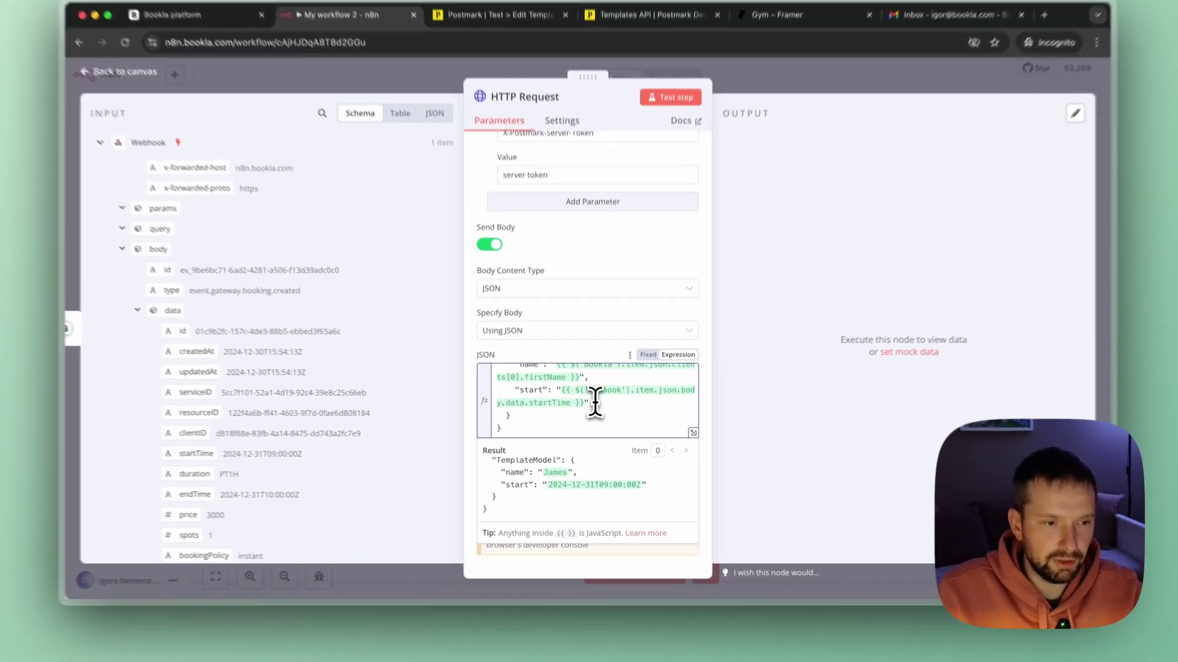
left_click(596, 419)
type(",     ")
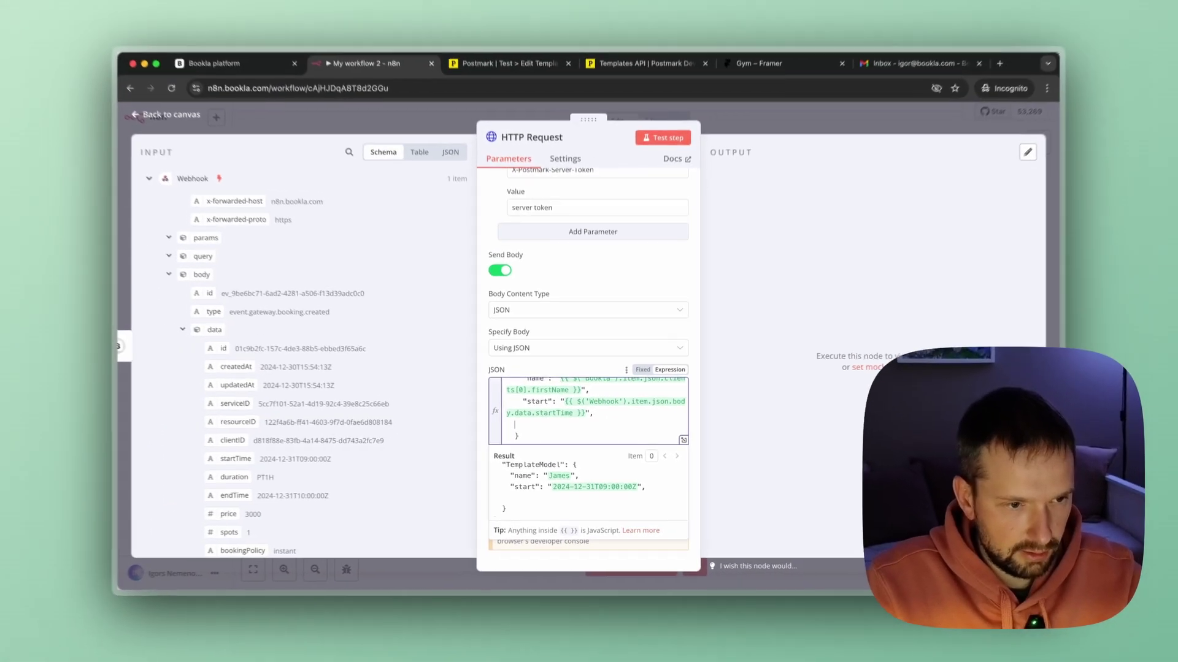
type("\"service\": \"")
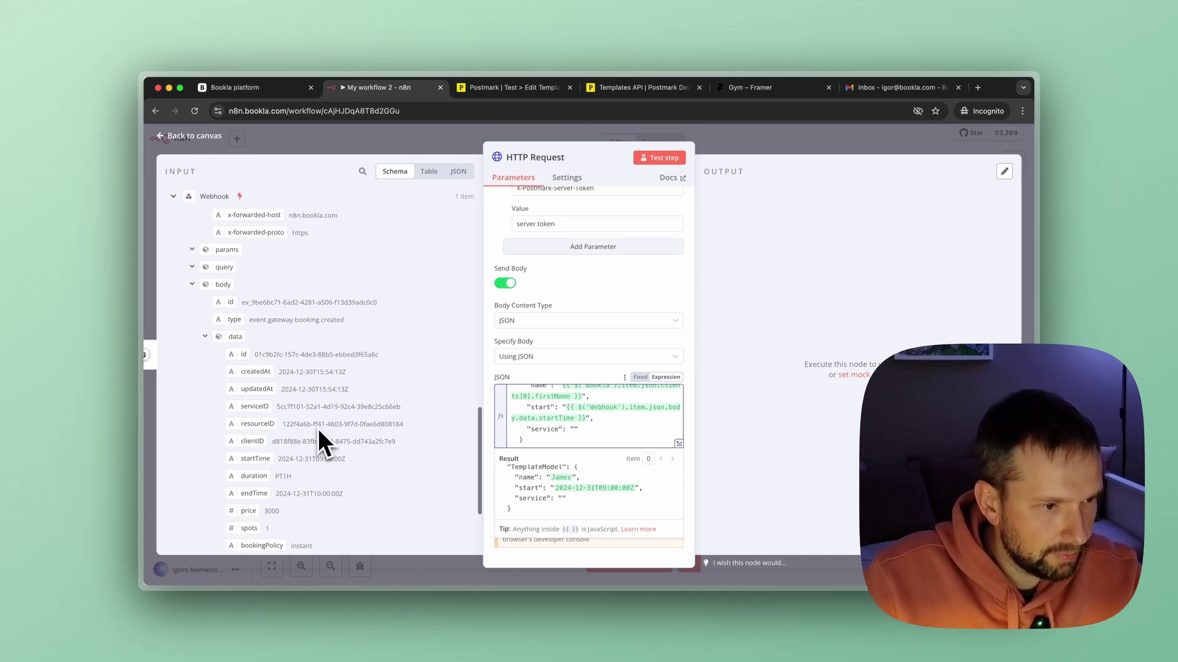
Map service to the Bookla1 service name and confirm the preview shows Personal Training.
scroll(318, 428, "up", 10)
scroll(318, 428, "up", 6)
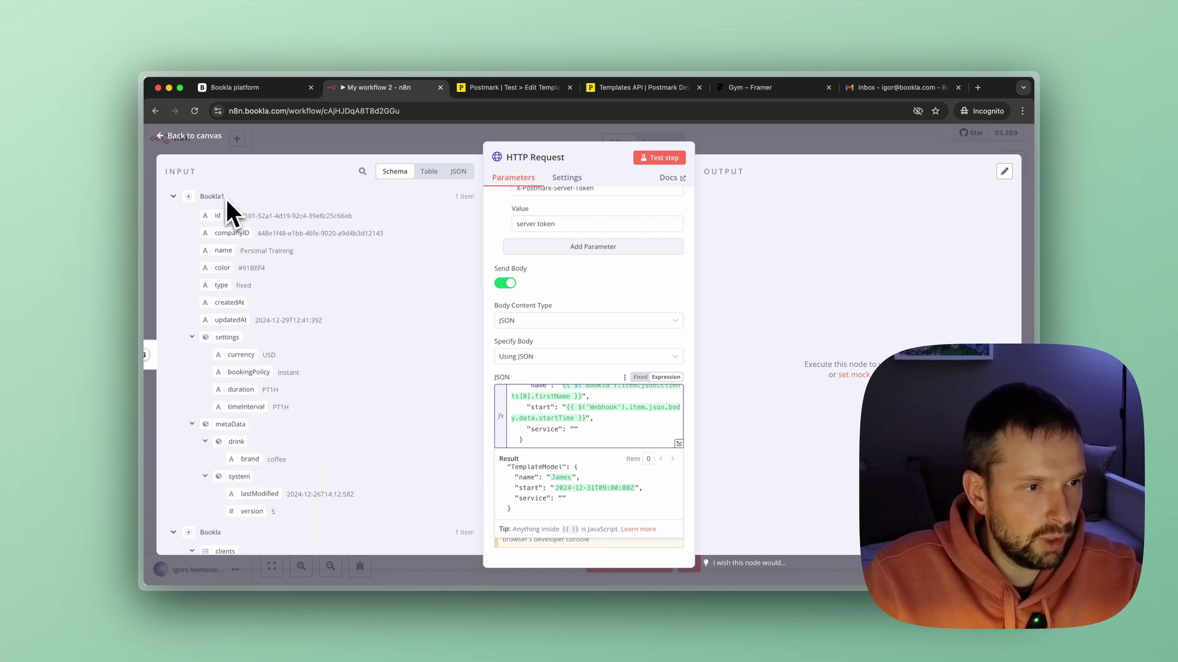
scroll(283, 382, "down", 1)
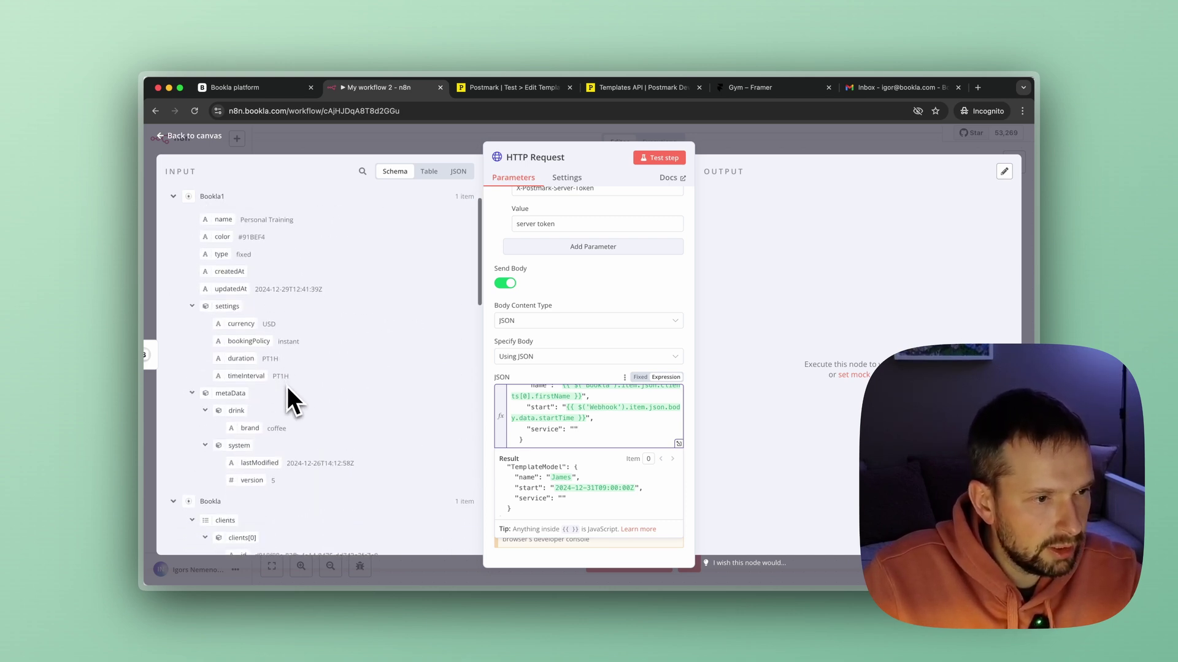
scroll(288, 385, "up", 1)
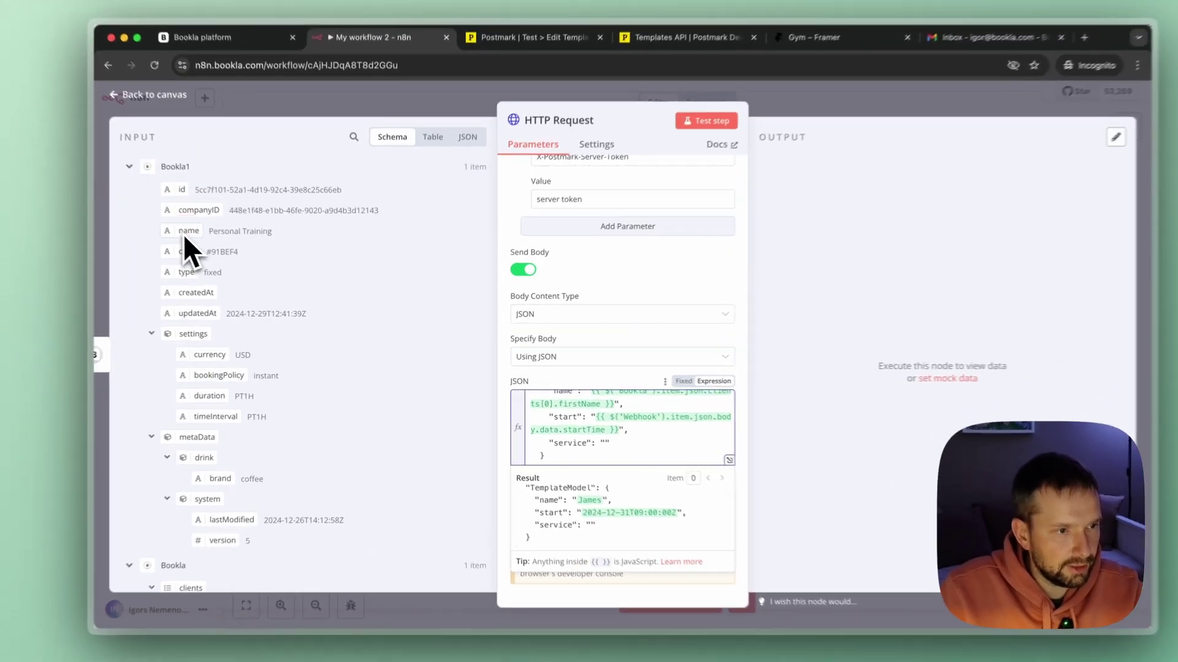
left_click_drag(182, 234, 606, 446)
left_click(602, 454)
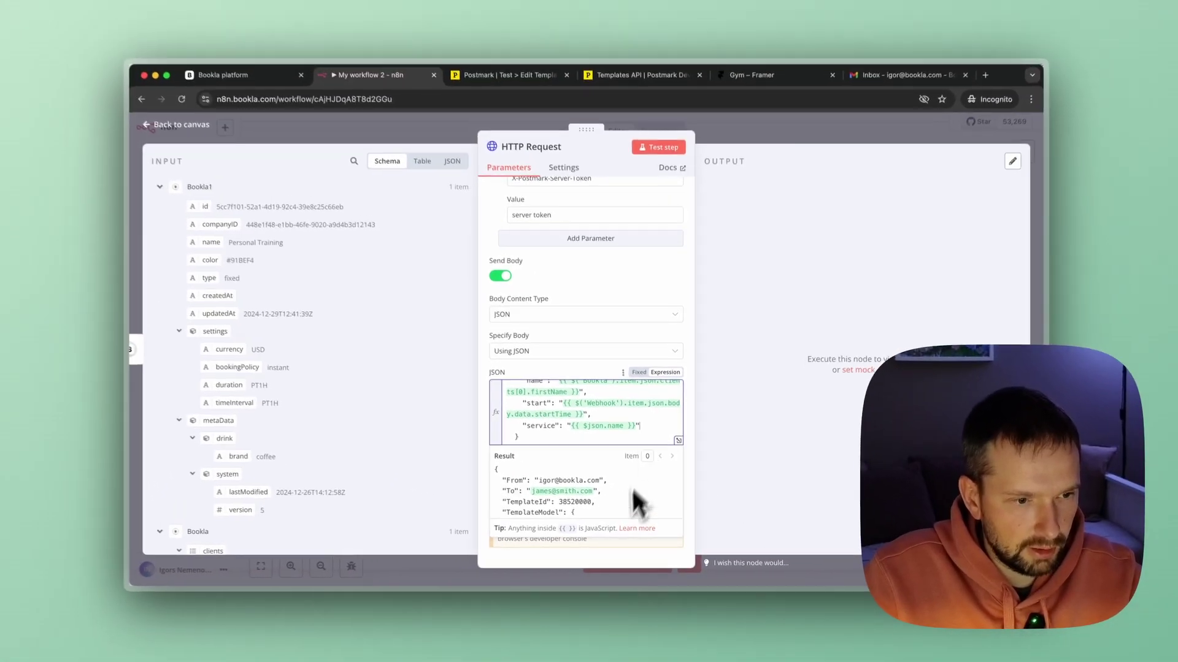
scroll(692, 530, "down", 5)
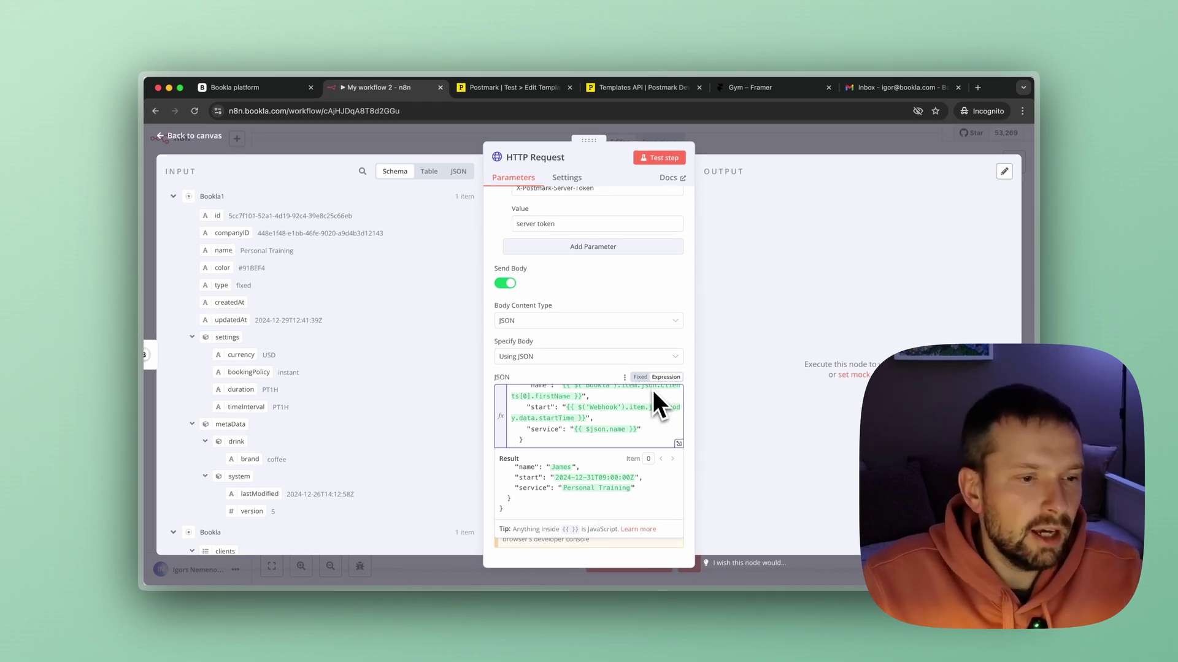
scroll(660, 411, "up", 2)
scroll(666, 423, "up", 2)
scroll(638, 415, "down", 4)
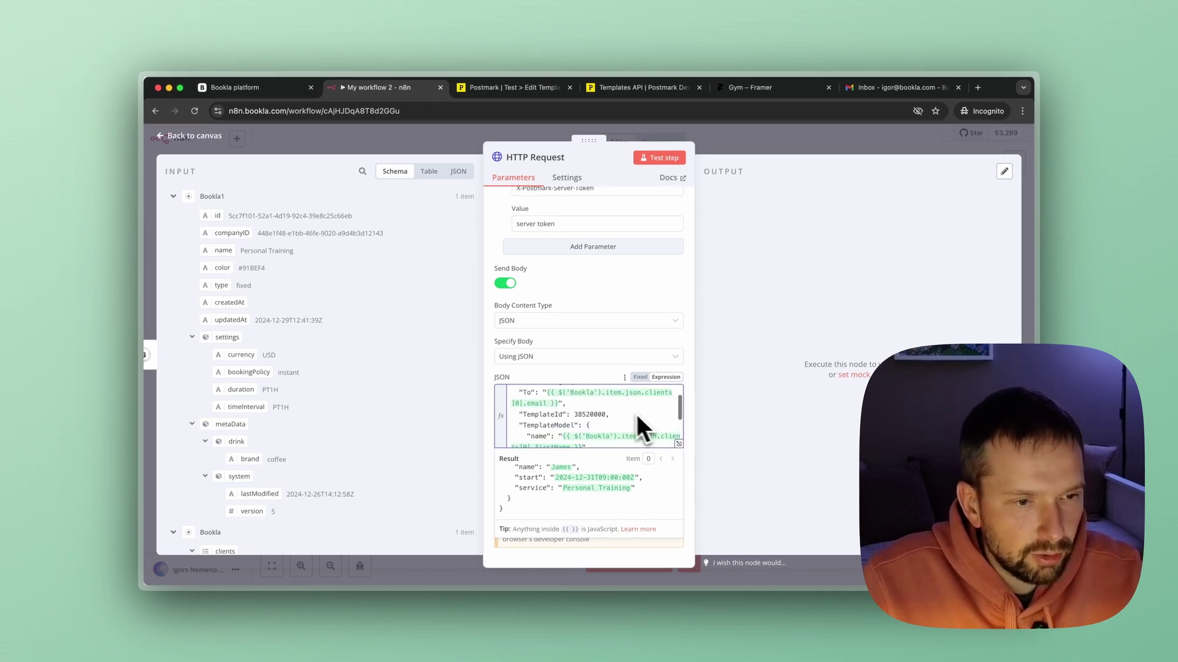
scroll(657, 428, "up", 2)
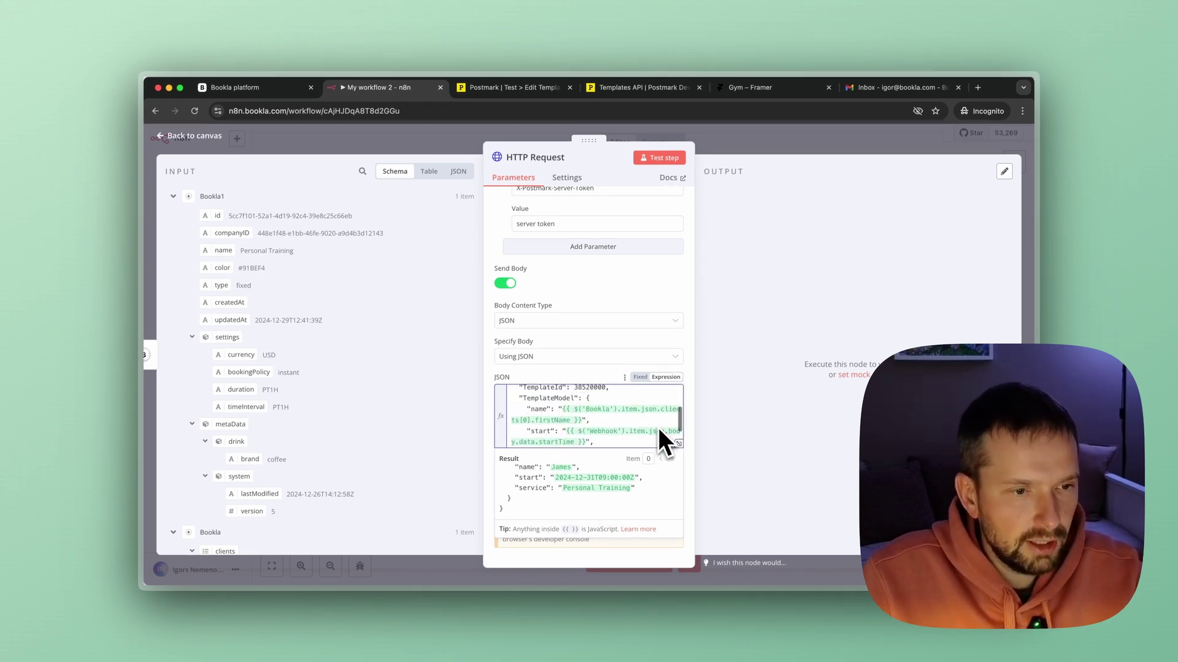
scroll(657, 428, "down", 3)
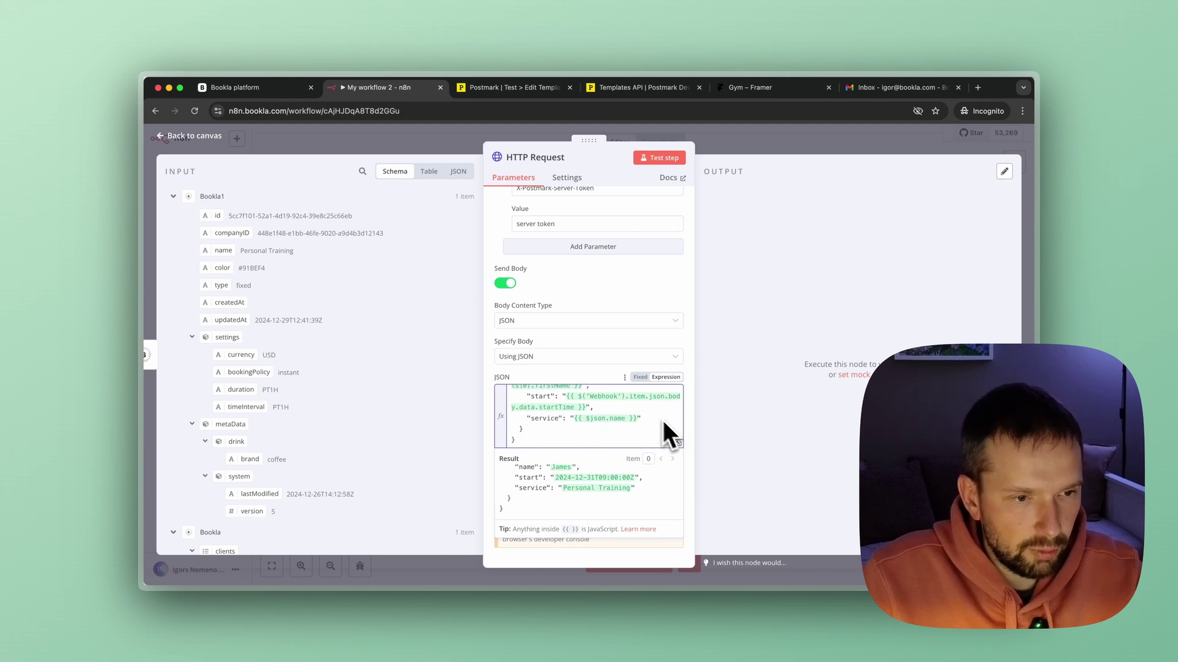
scroll(651, 413, "up", 2)
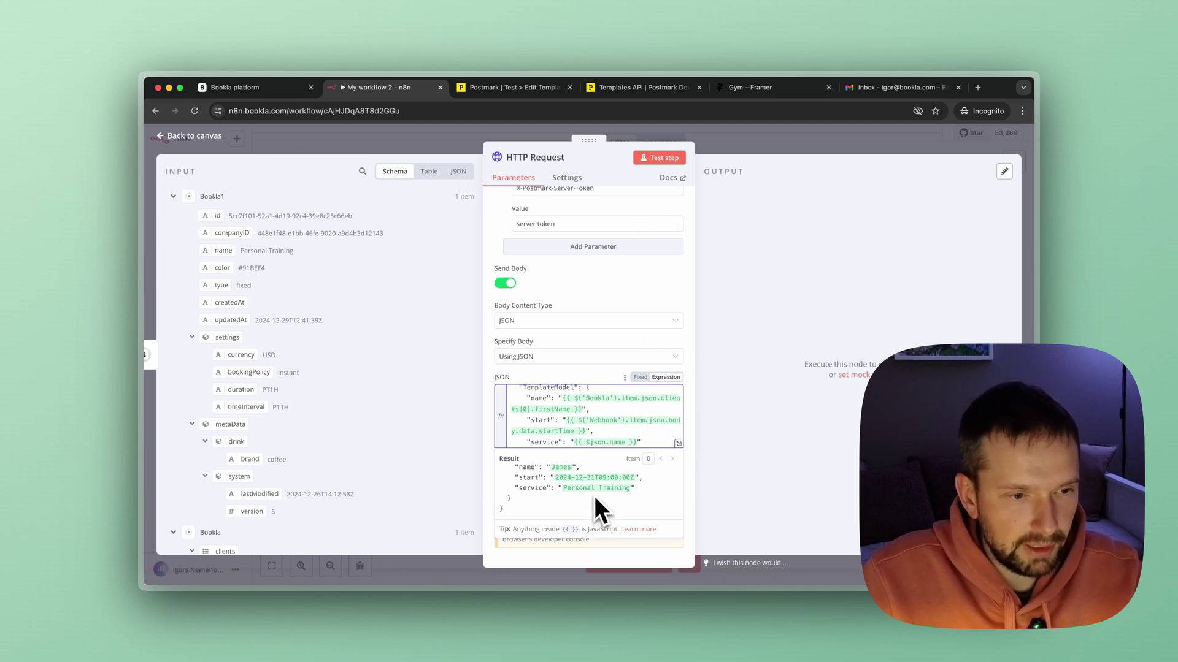
scroll(612, 404, "up", 3)
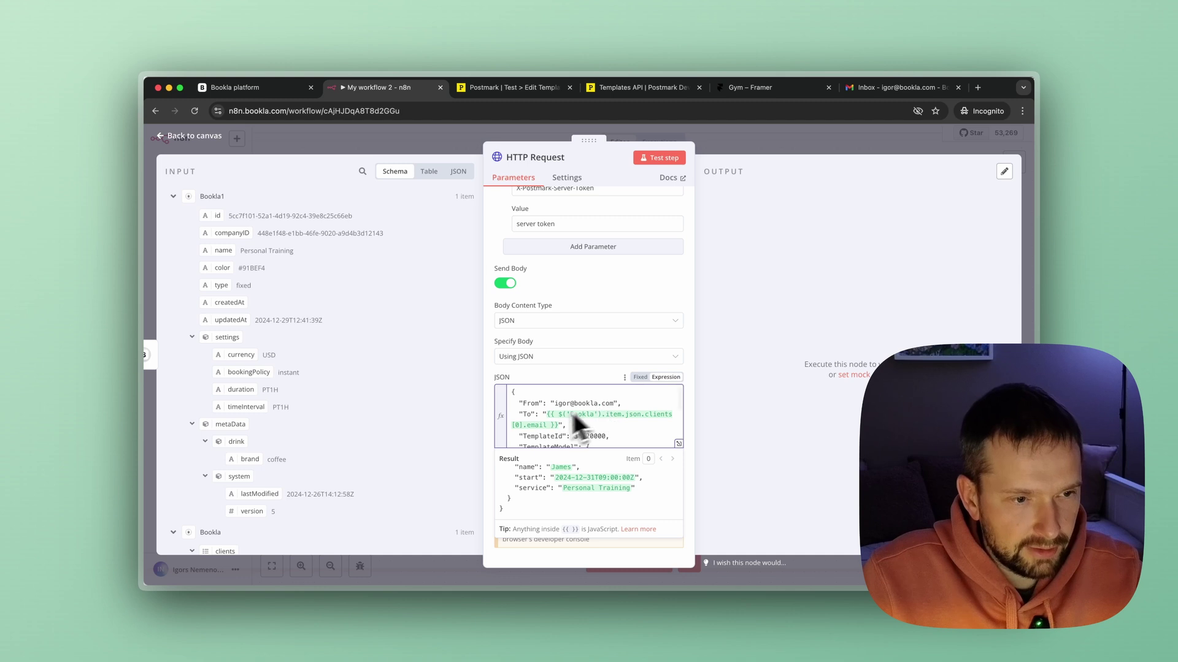
scroll(608, 496, "up", 4)
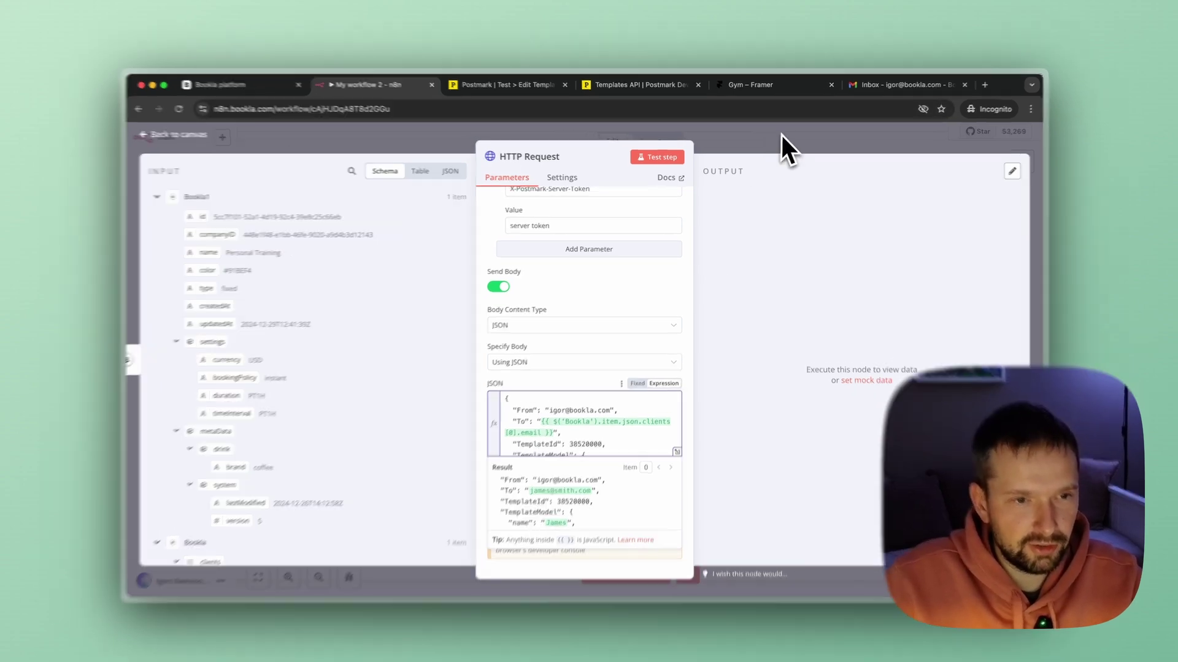
Save the workflow and copy the server API token from Postmark's API Tokens page.
left_click(785, 148)
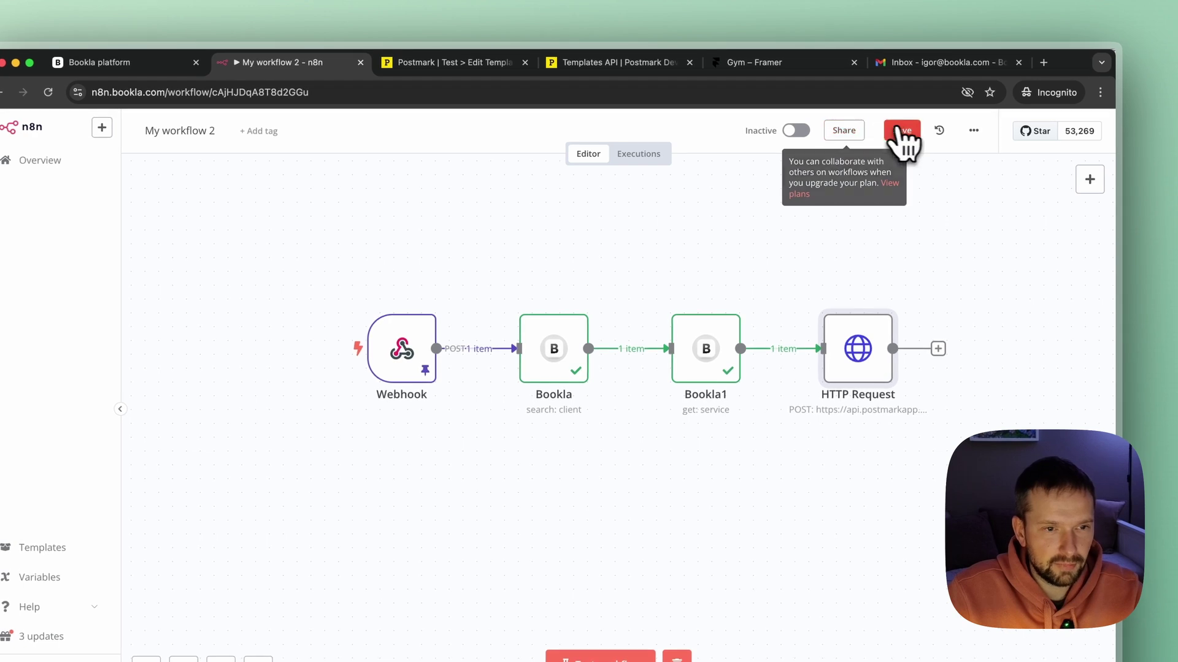
left_click(906, 136)
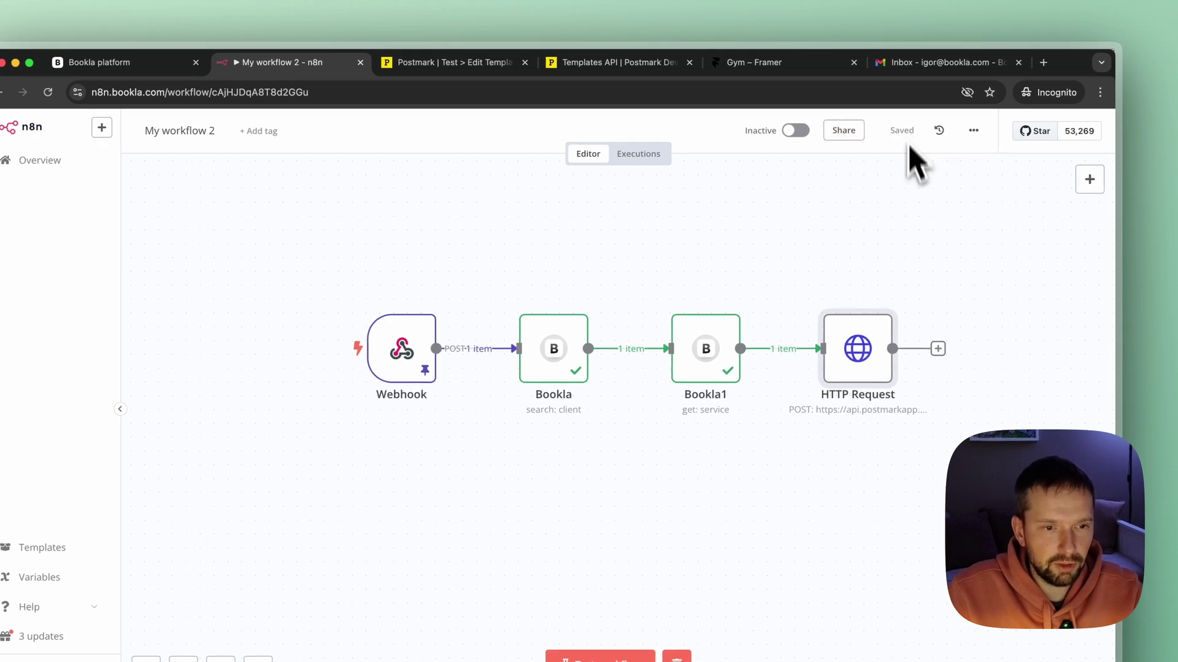
double_click(865, 377)
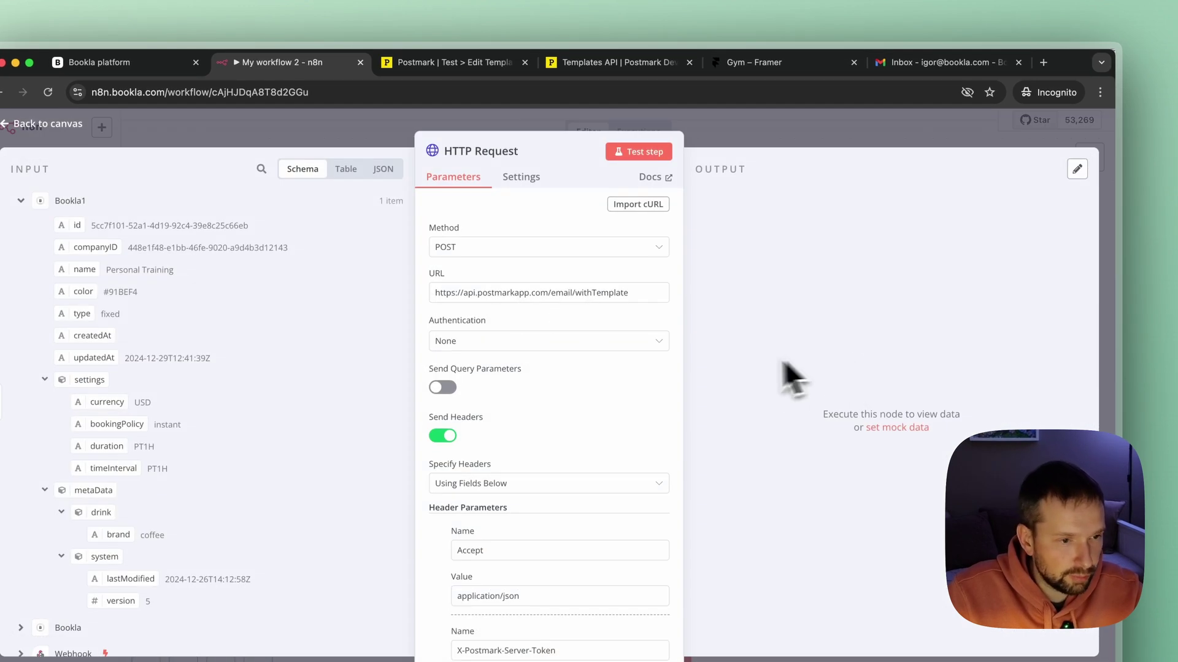
scroll(509, 490, "down", 3)
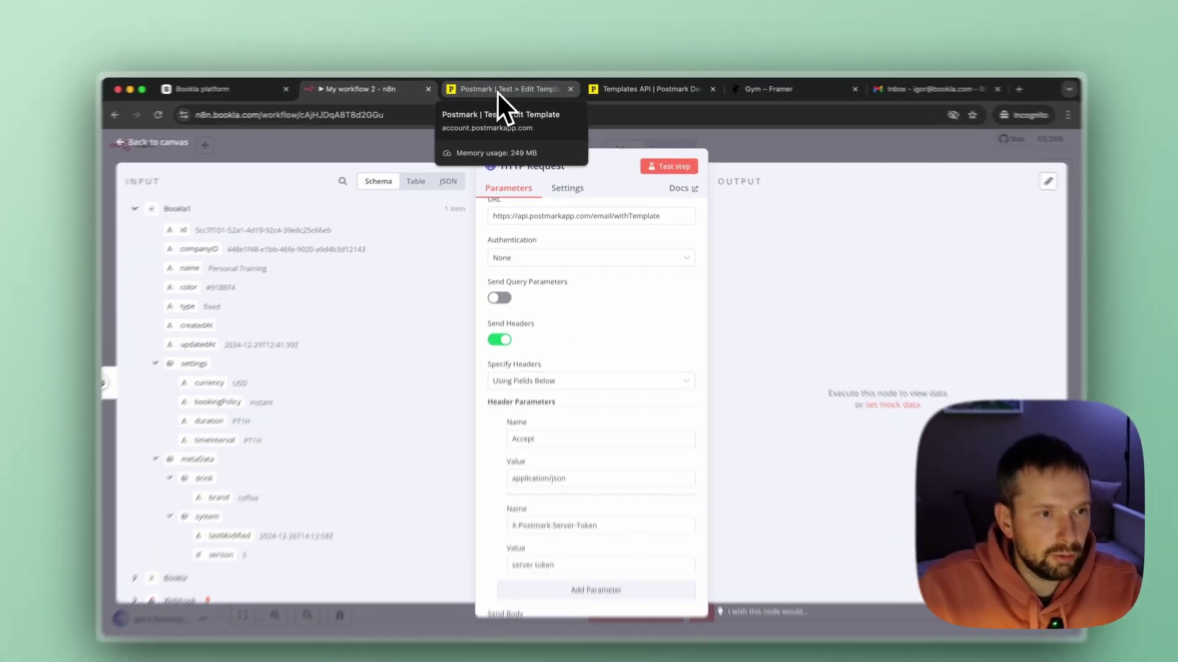
left_click(498, 95)
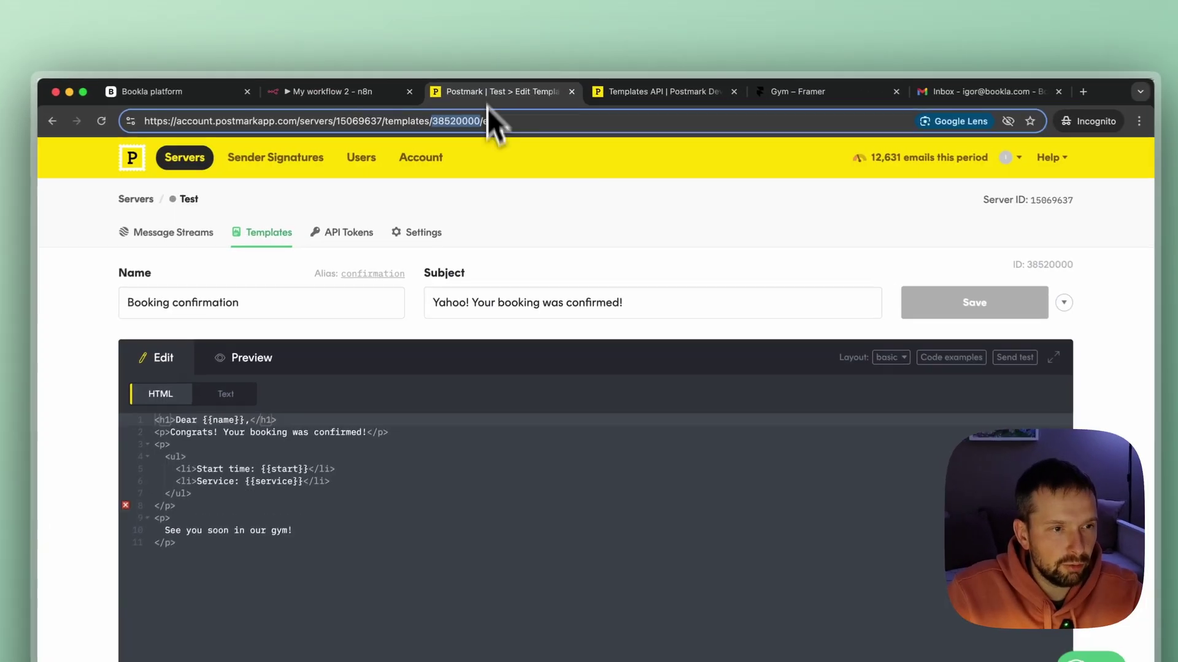
left_click(339, 239)
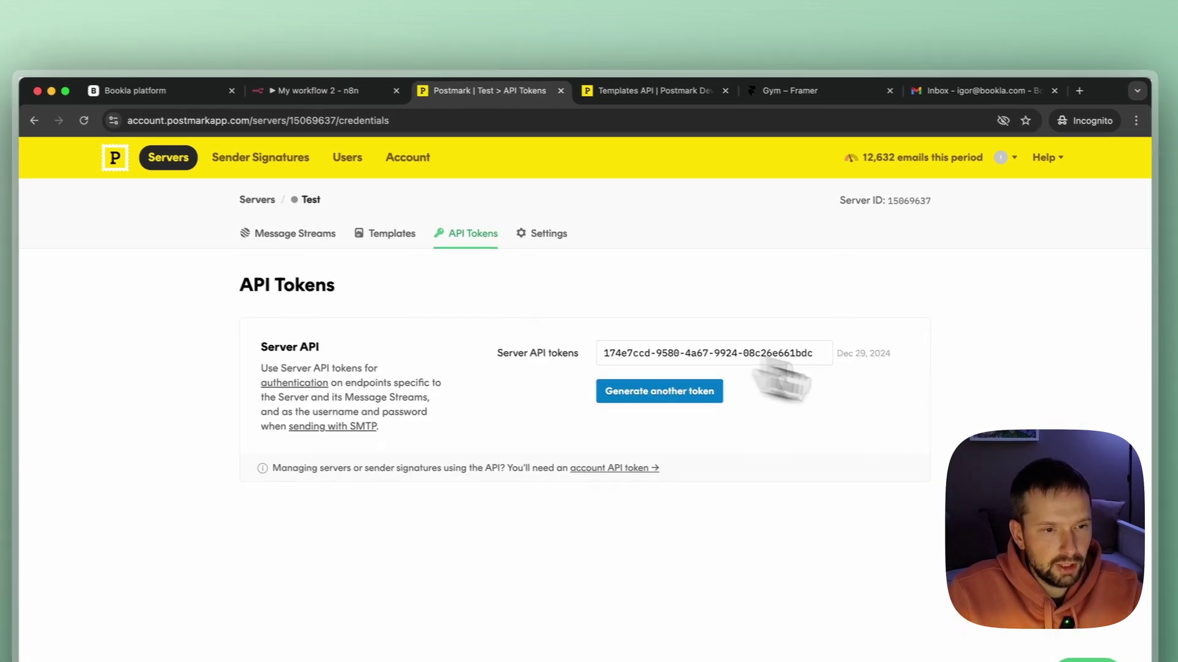
left_click(808, 355)
left_click(294, 88)
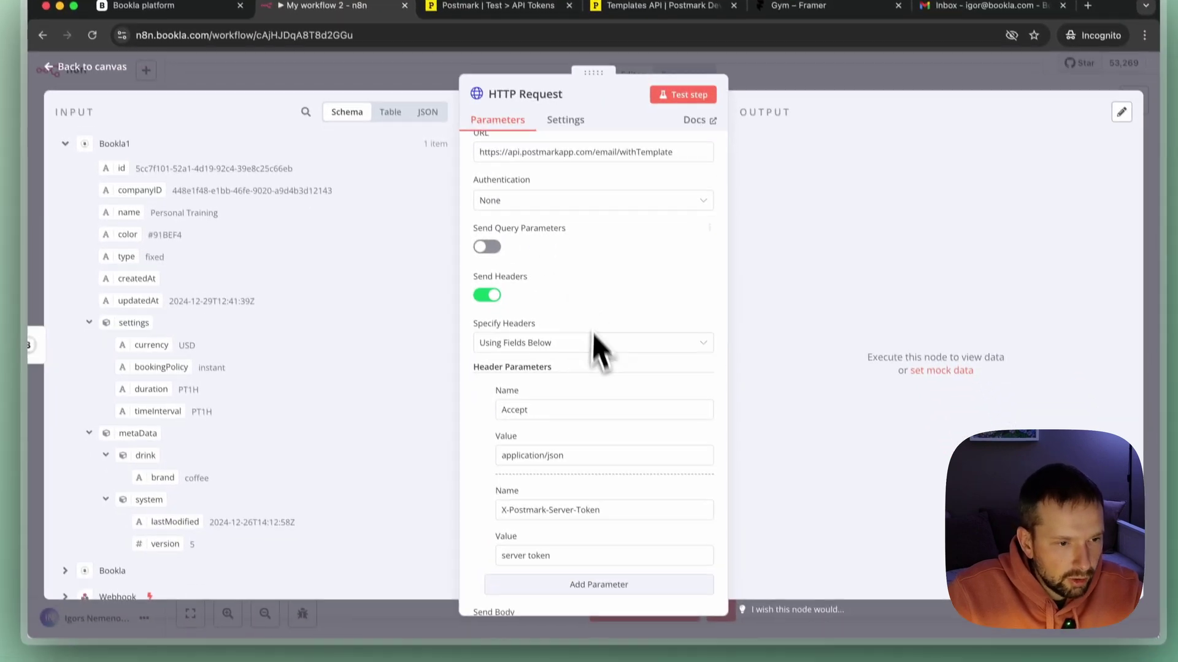
Paste the Postmark server API token over the X-Postmark-Server-Token header's placeholder value.
scroll(625, 472, "down", 2)
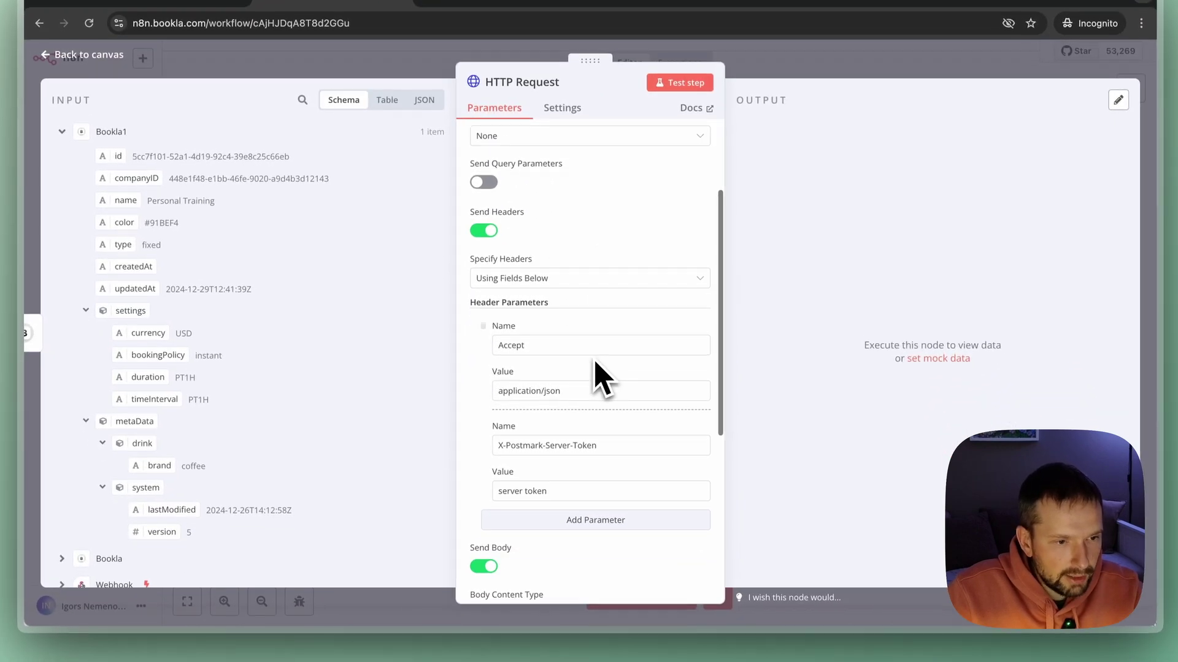
left_click_drag(579, 588, 522, 592)
key("super+v")
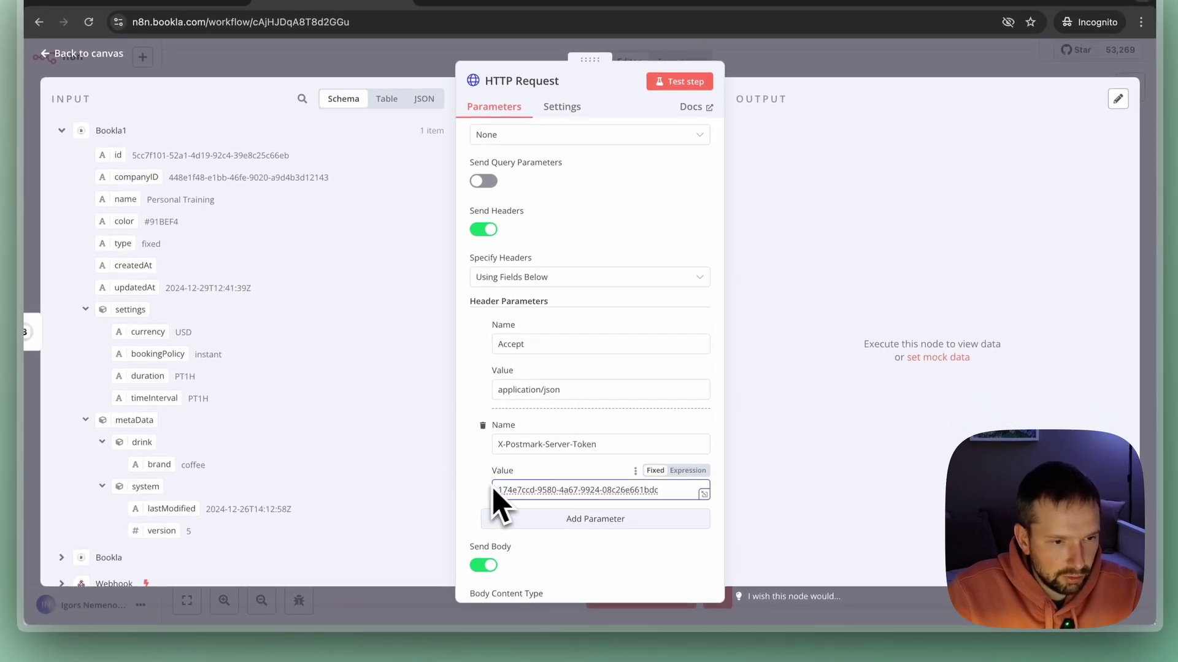
scroll(675, 513, "down", 5)
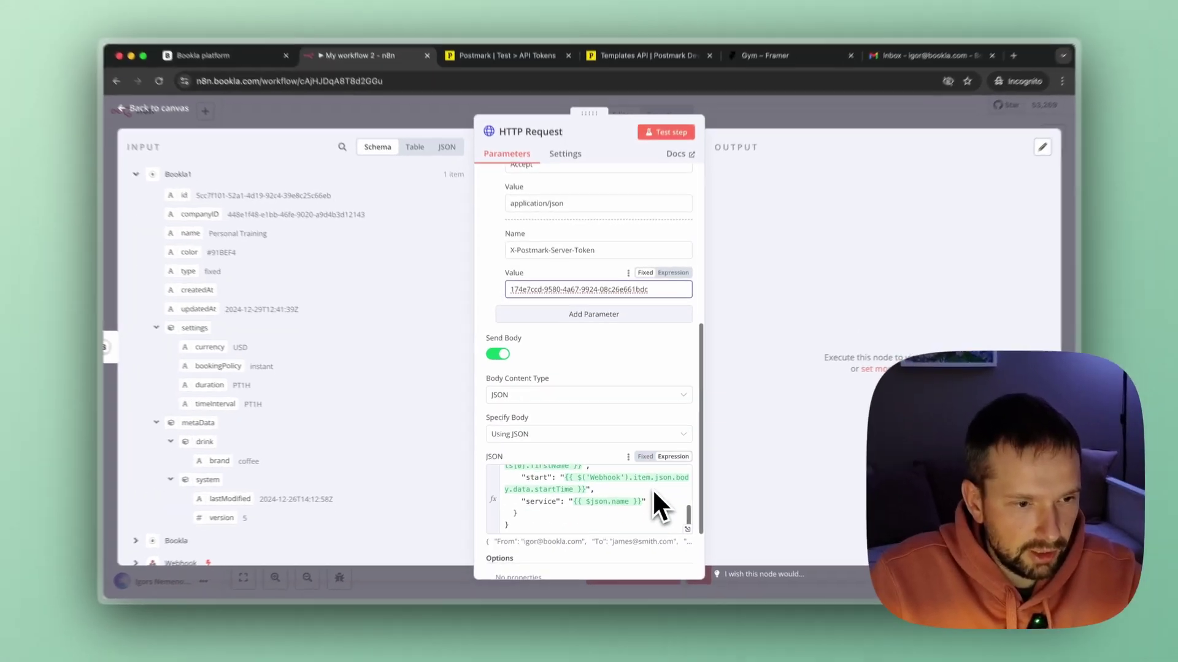
scroll(628, 540, "down", 1)
scroll(628, 538, "up", 6)
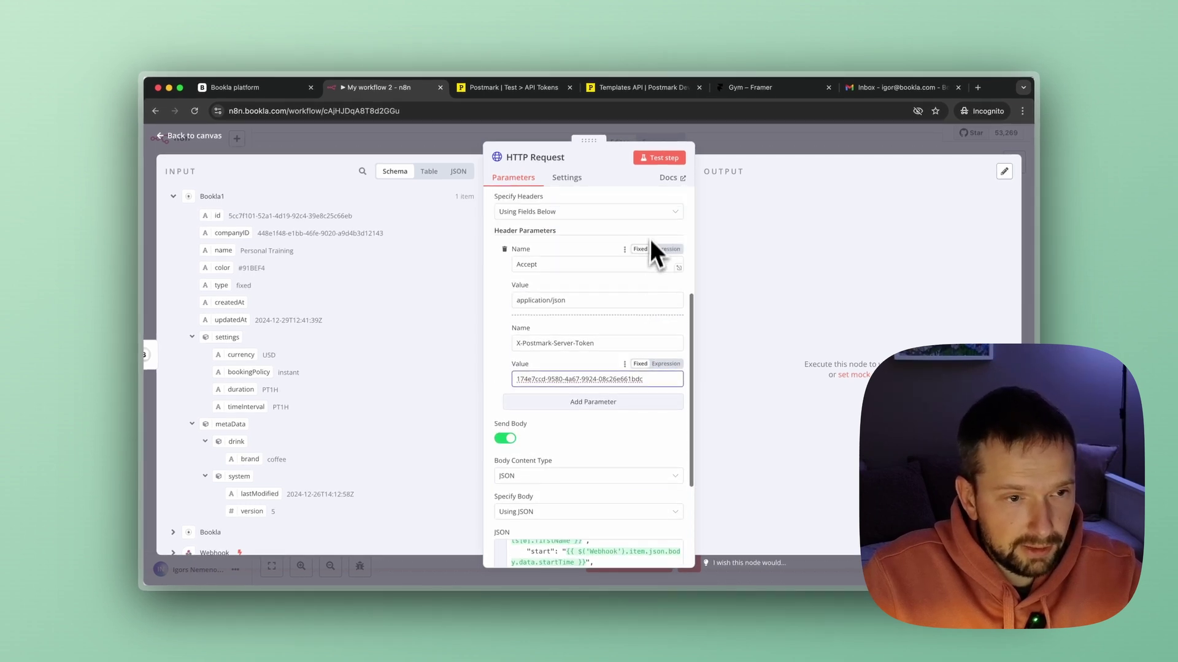
scroll(649, 238, "up", 4)
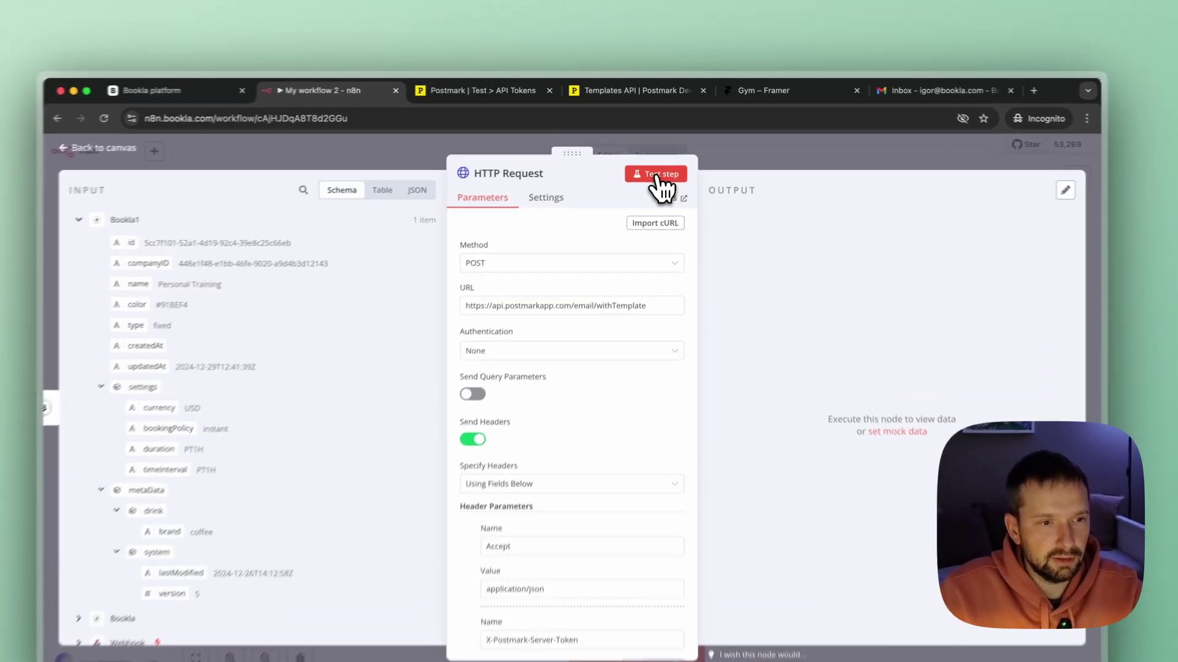
Test the HTTP Request step, getting Postmark's OK response with ErrorCode 0, then return to Postmark.
left_click(661, 160)
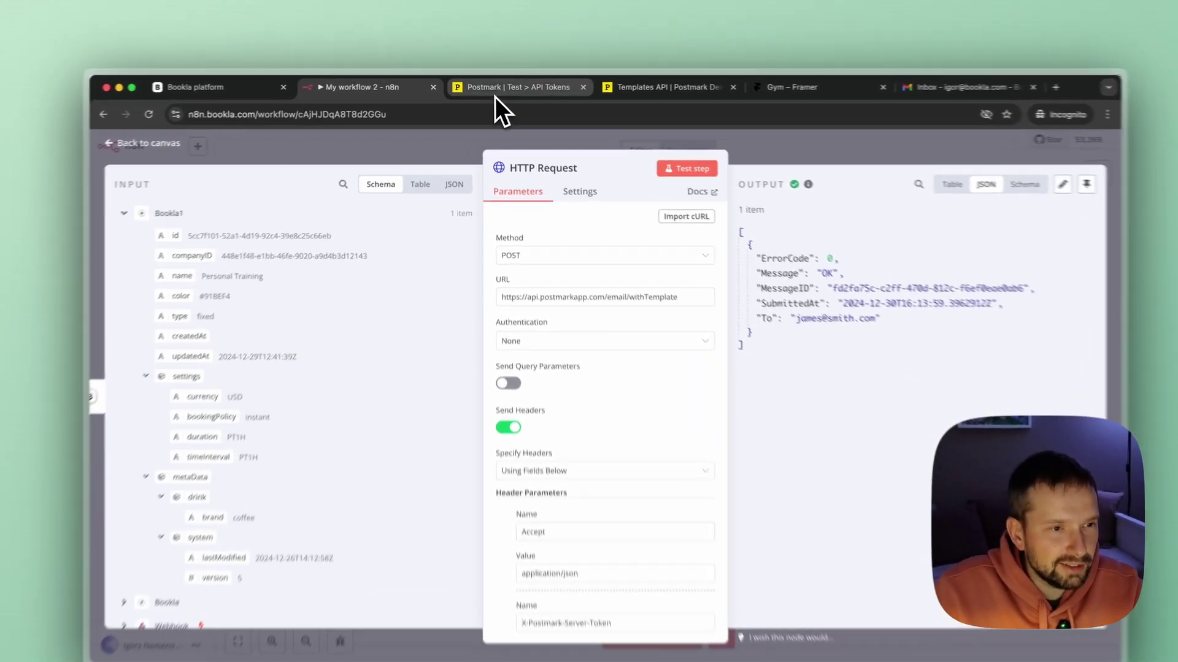
left_click(496, 92)
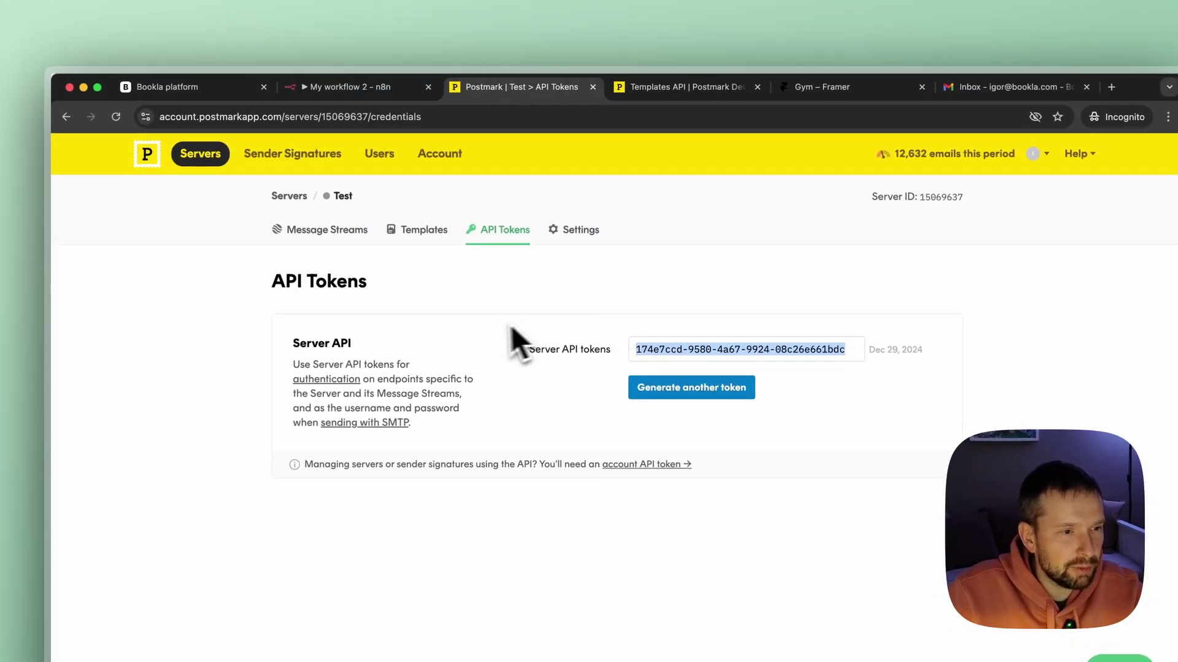
Review the processed booking confirmation in the Default Transactional Stream's activity, then return to n8n.
left_click(326, 228)
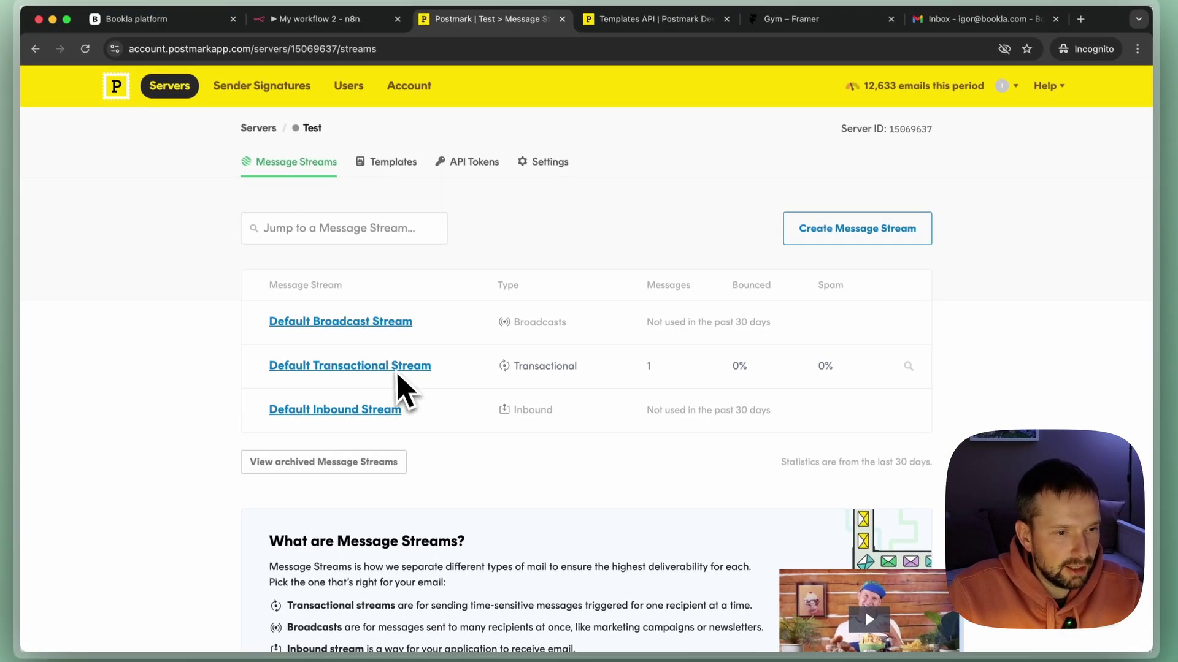
left_click(410, 362)
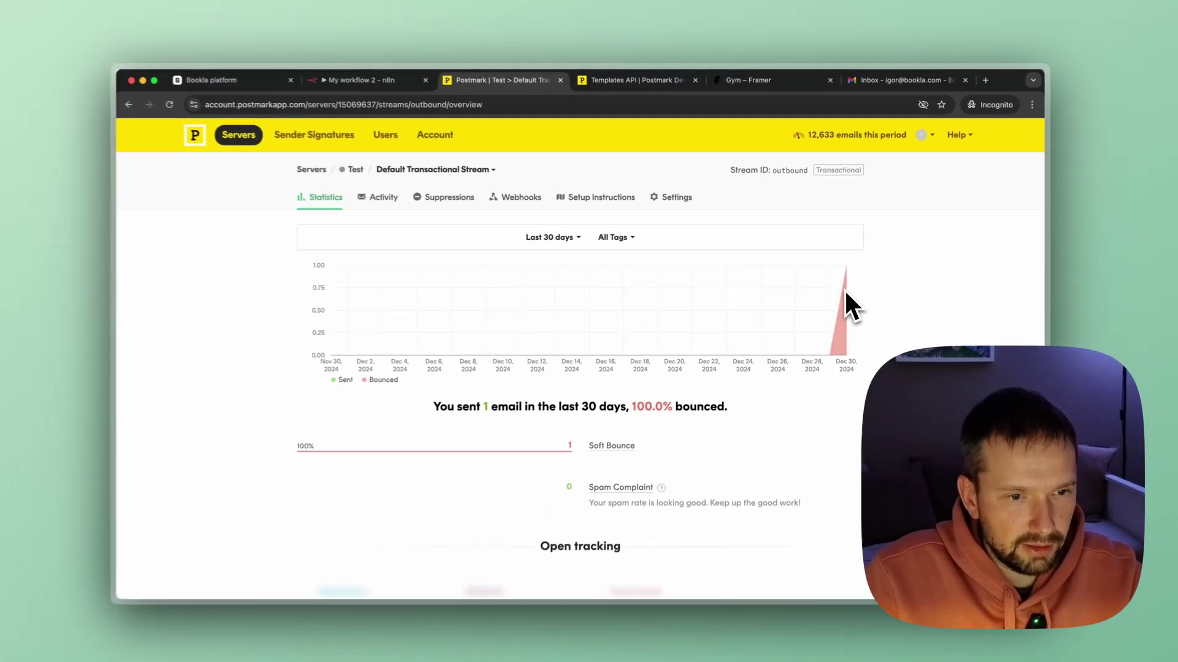
scroll(693, 406, "down", 3)
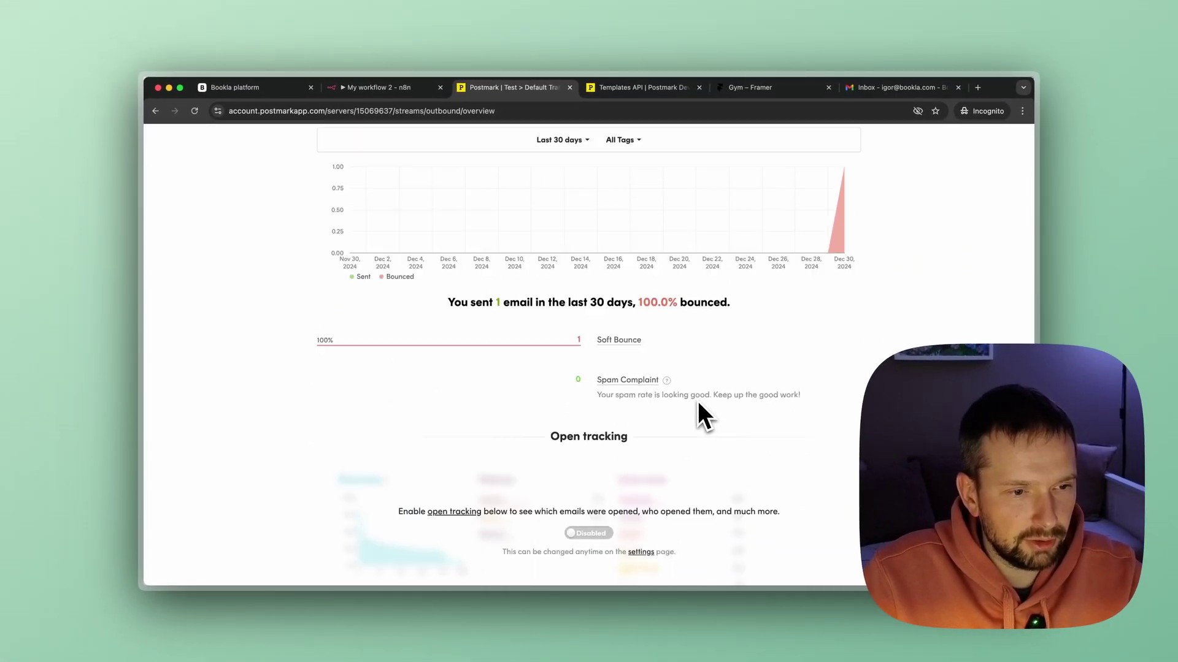
scroll(694, 405, "up", 3)
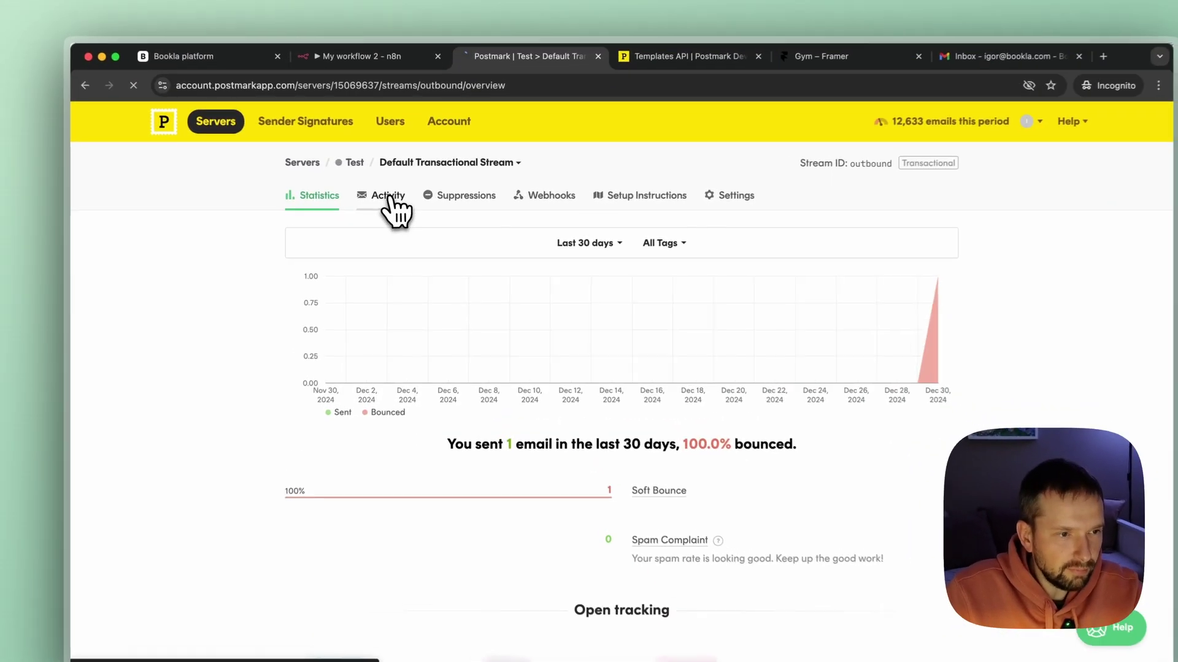
left_click(397, 200)
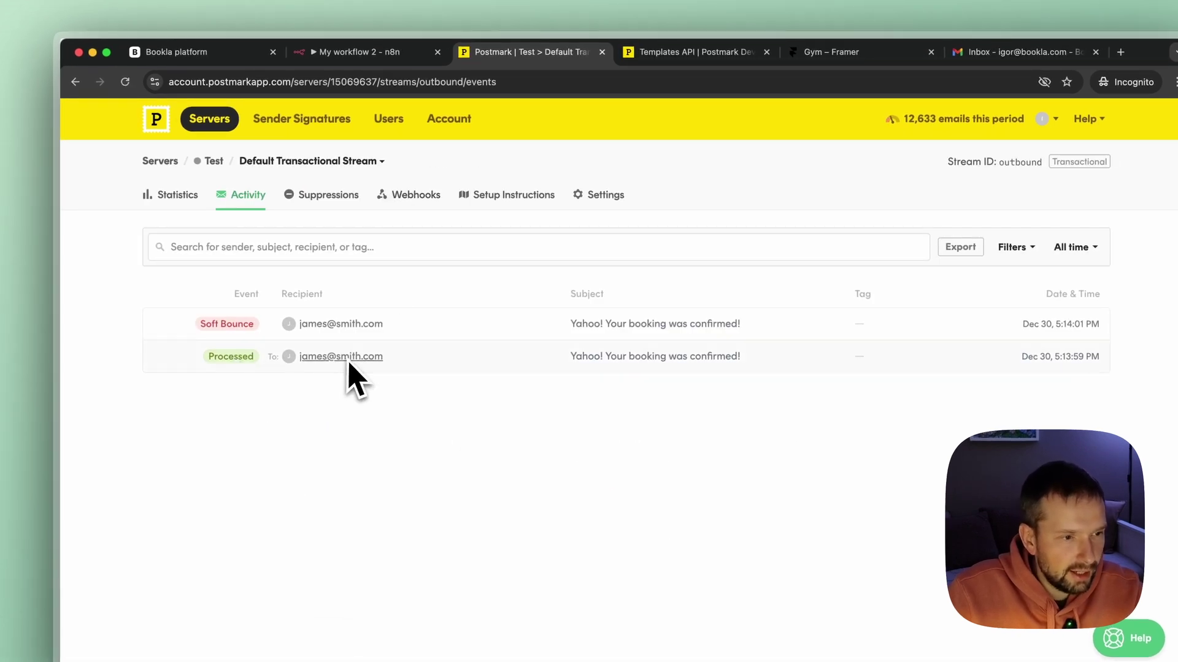
left_click(225, 360)
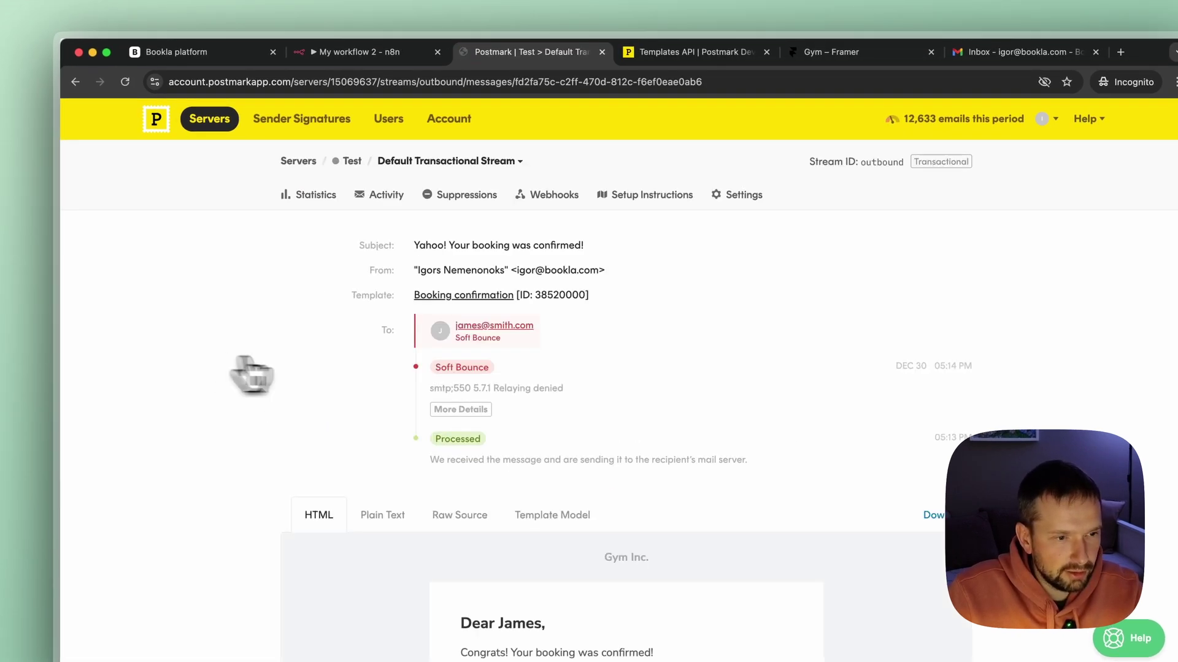
scroll(867, 349, "down", 5)
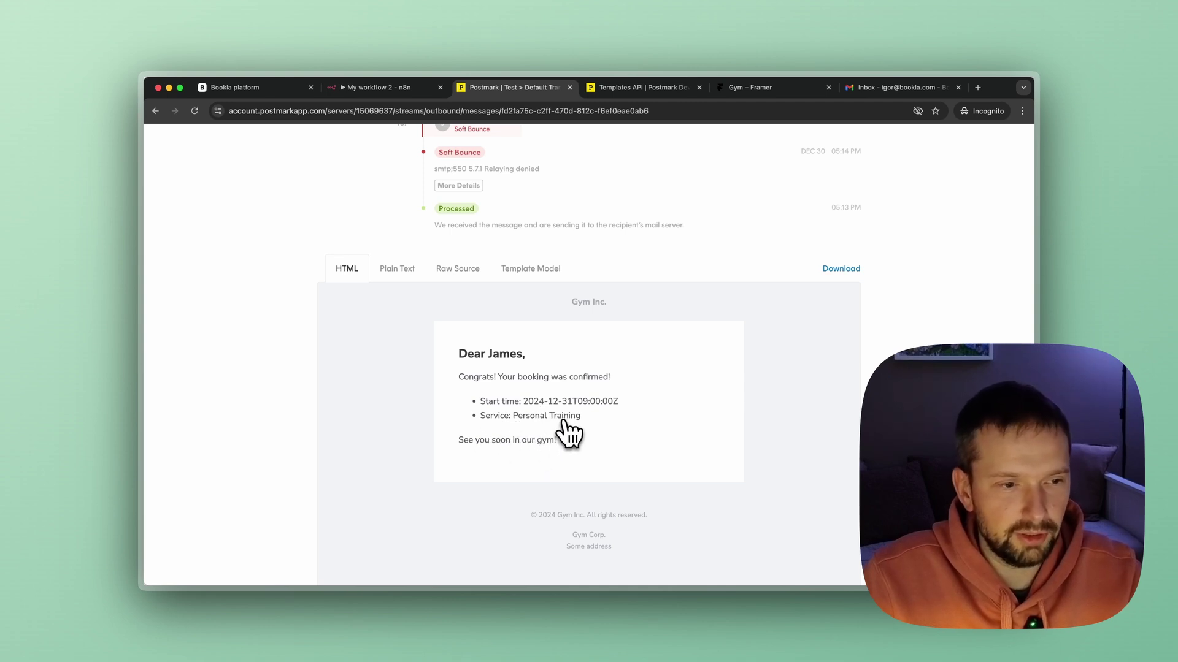
scroll(570, 430, "up", 5)
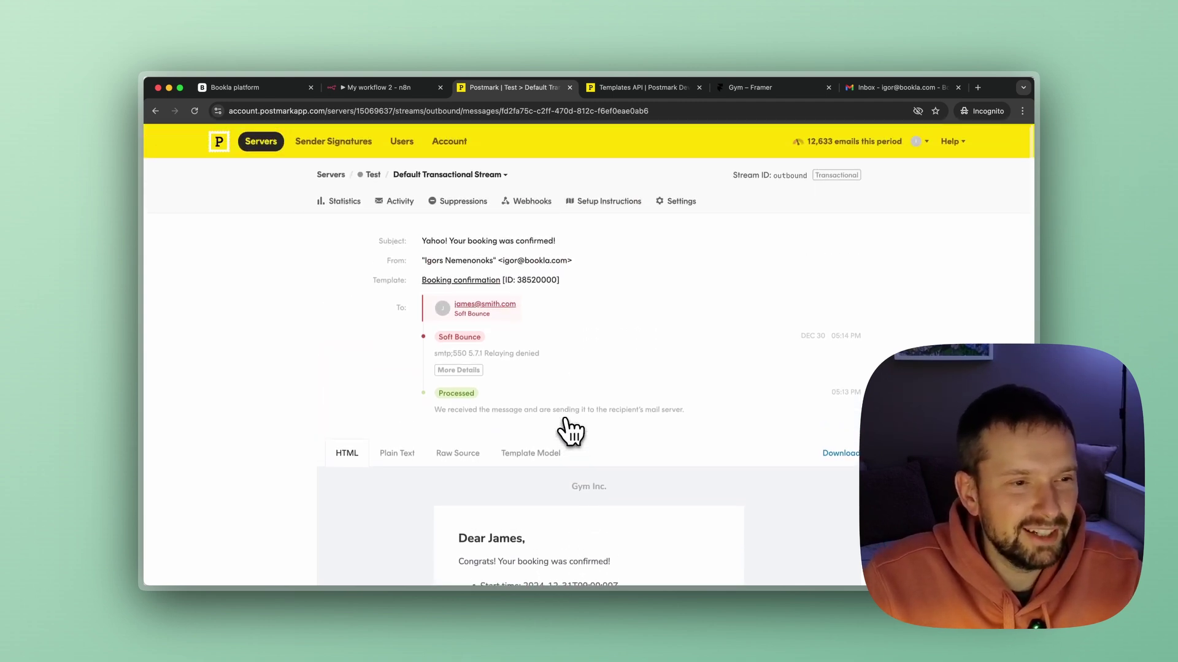
left_click(413, 92)
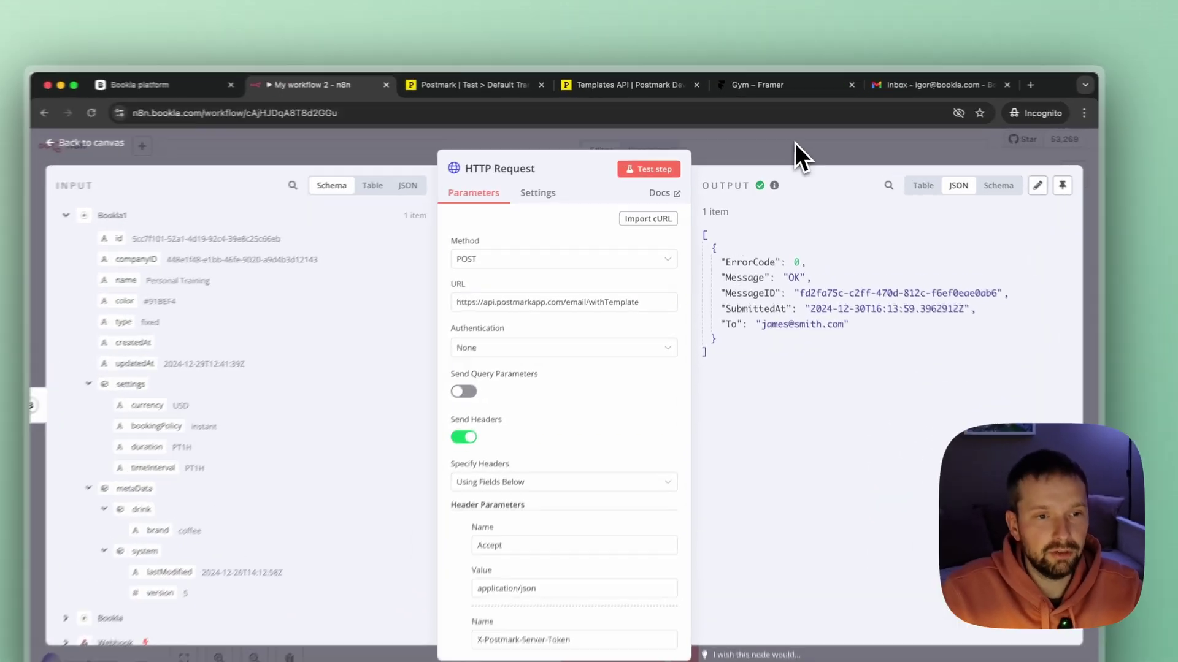
Save the workflow, show the Webhook node's Production URL, and save again.
left_click(745, 151)
left_click(908, 157)
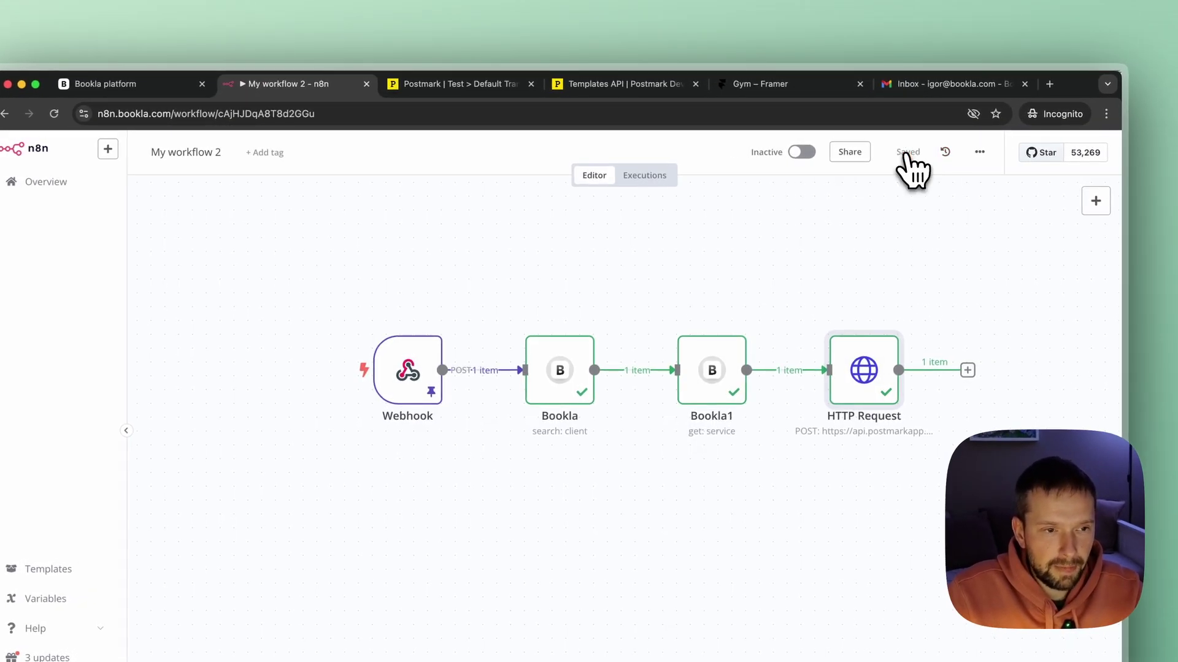
mouse_move(419, 366)
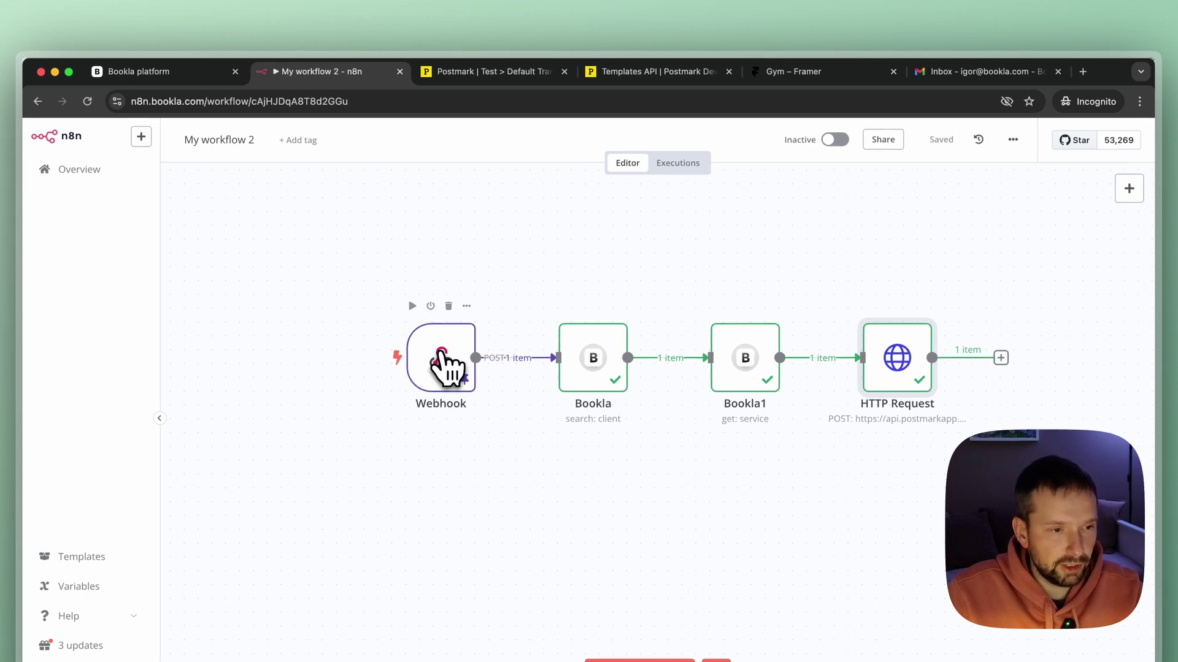
double_click(443, 367)
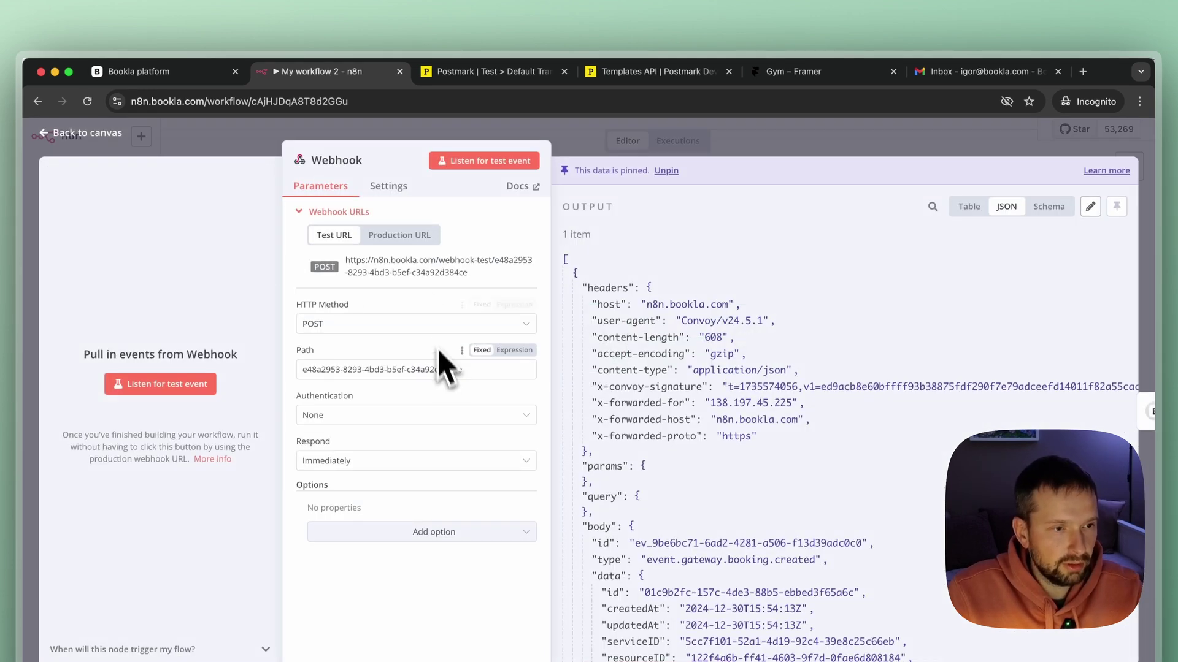
left_click(399, 237)
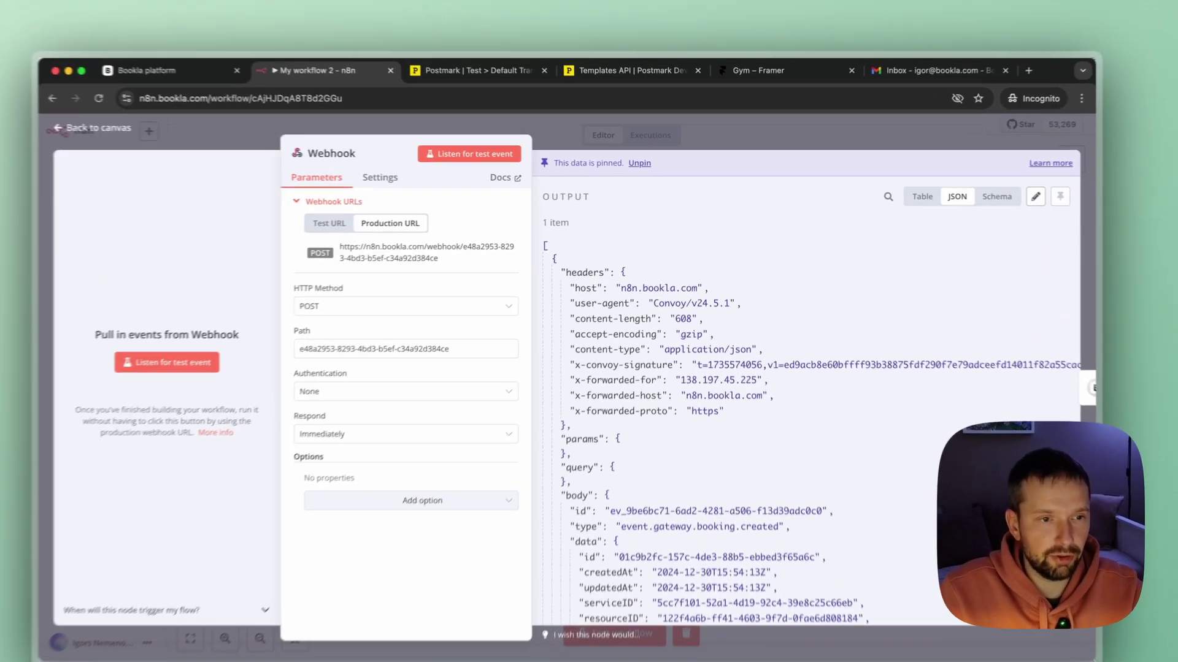
left_click(744, 150)
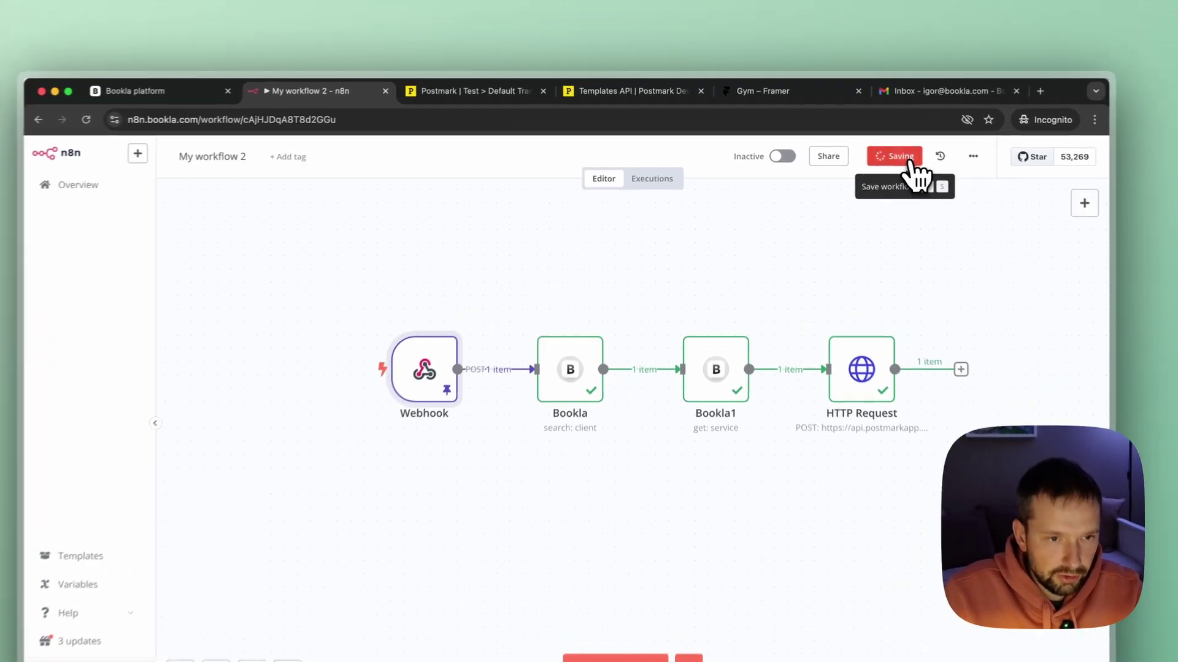
left_click(871, 143)
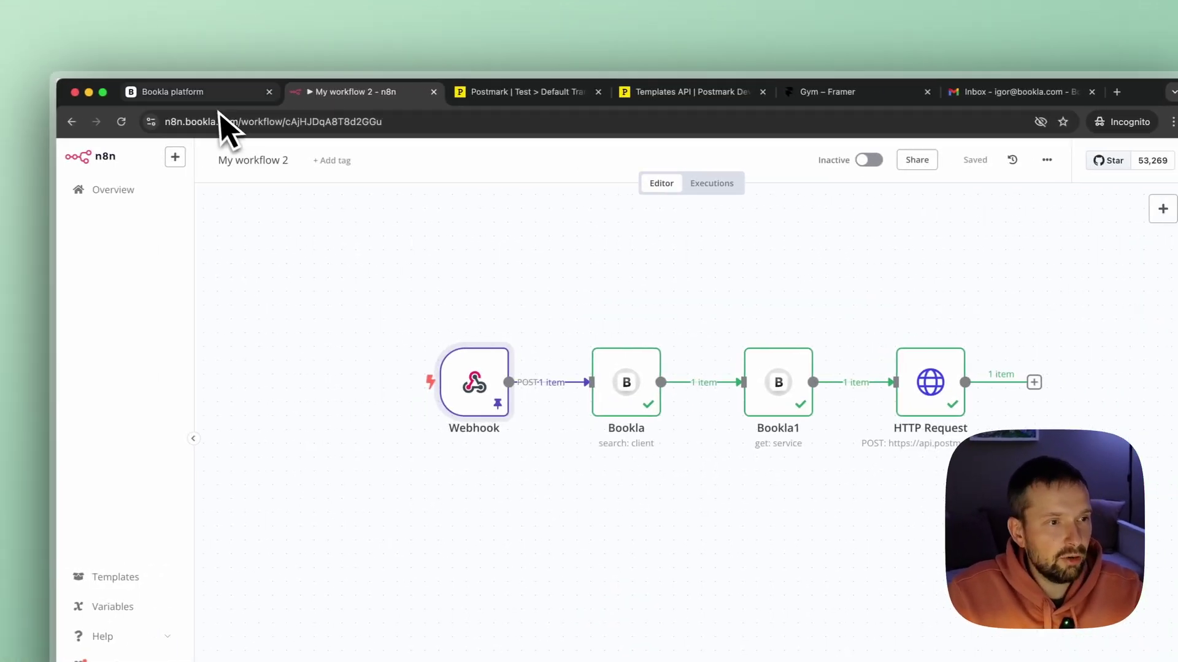
In Bookla, delete the N8N webhook endpoint that points at the test URL.
left_click(171, 93)
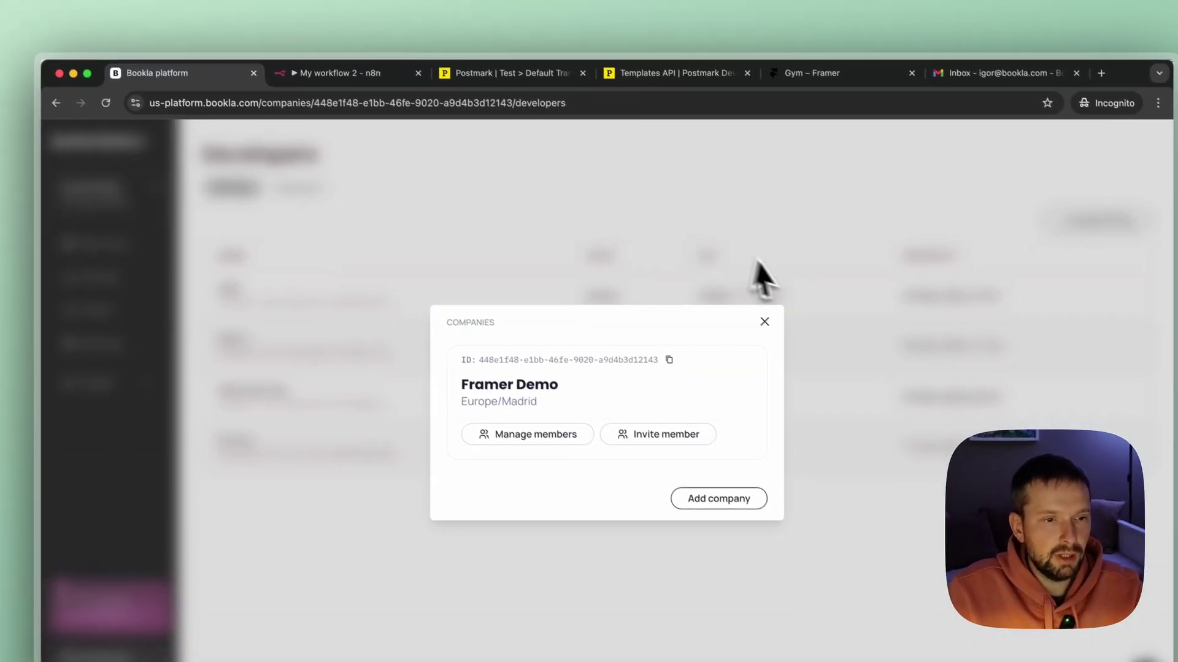
left_click(784, 341)
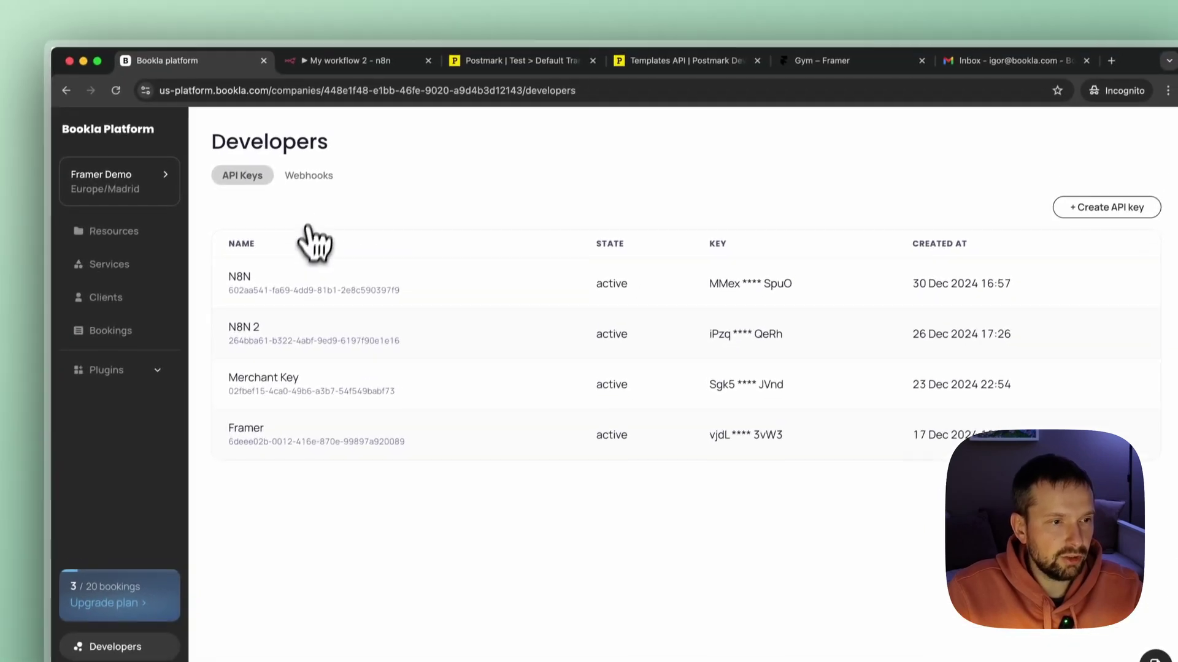
left_click(308, 175)
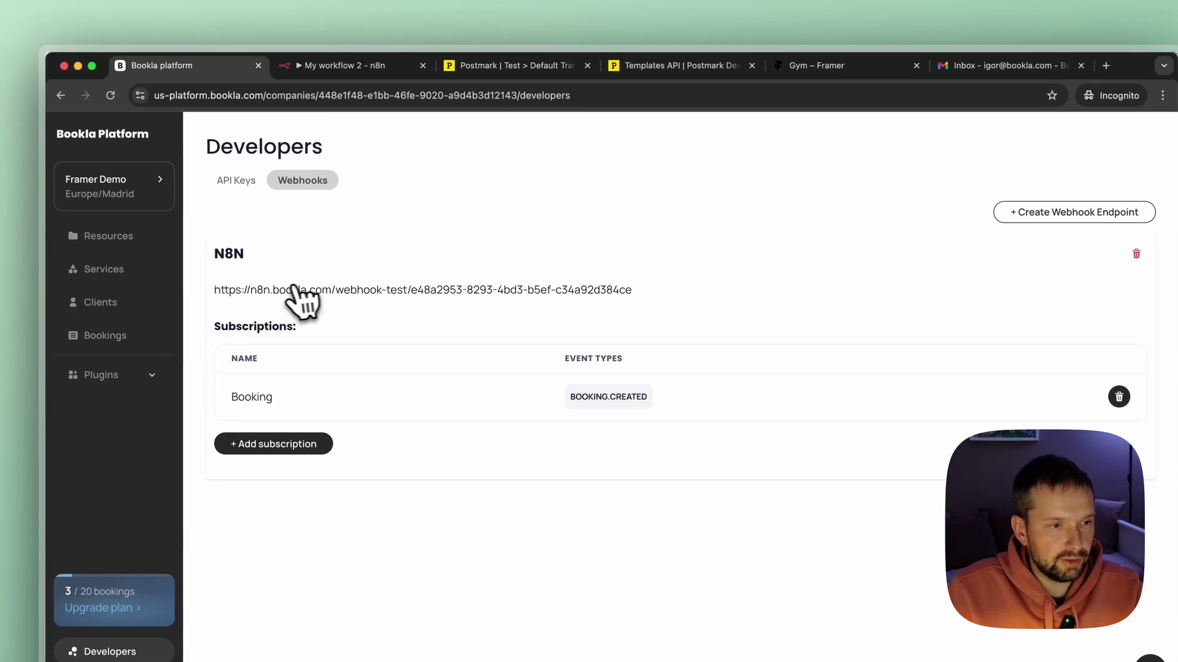
left_click(1134, 254)
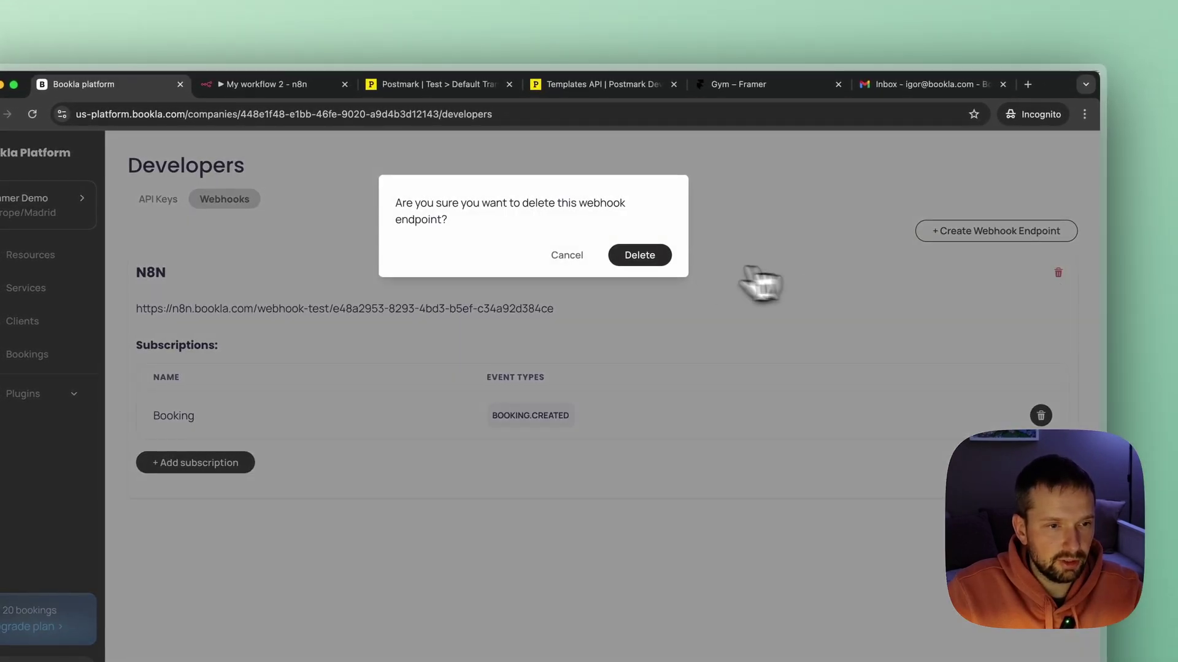
left_click(646, 260)
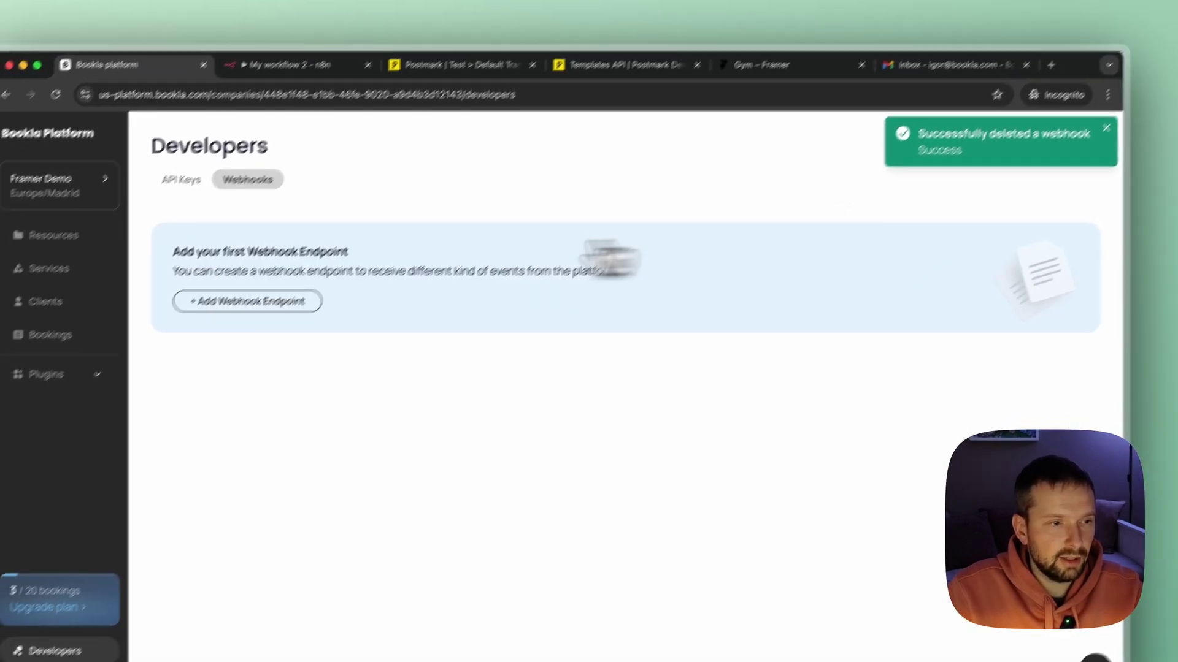
Create a new N8N webhook endpoint using the pasted production webhook URL.
left_click(224, 321)
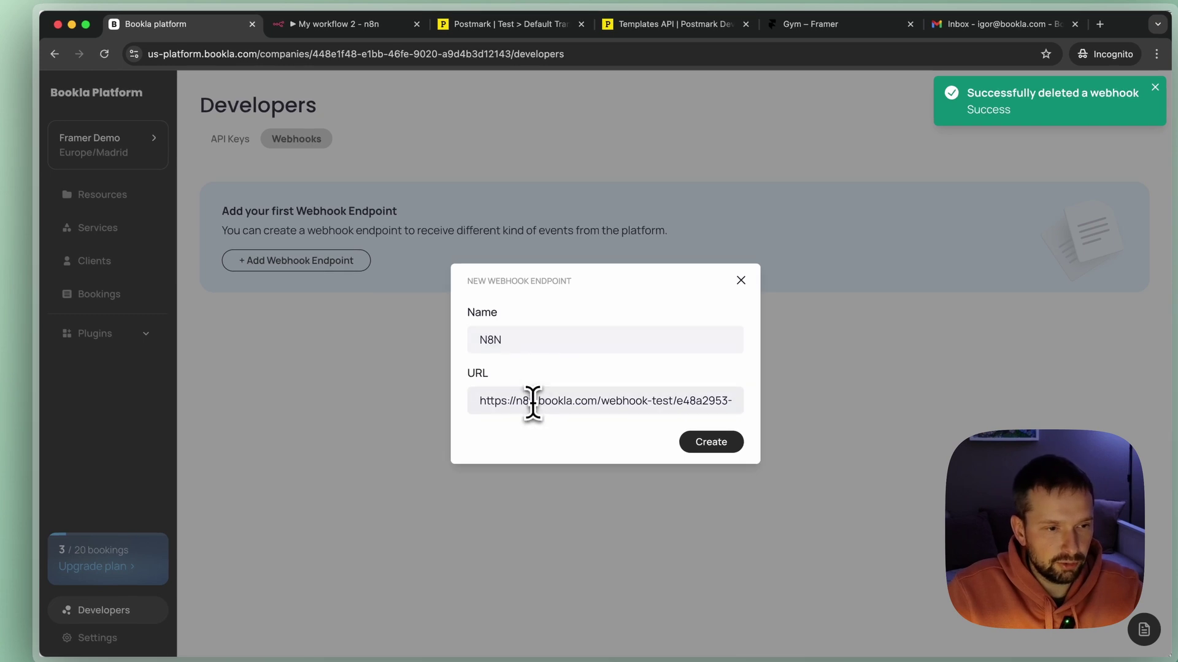
triple_click(533, 403)
left_click(600, 437)
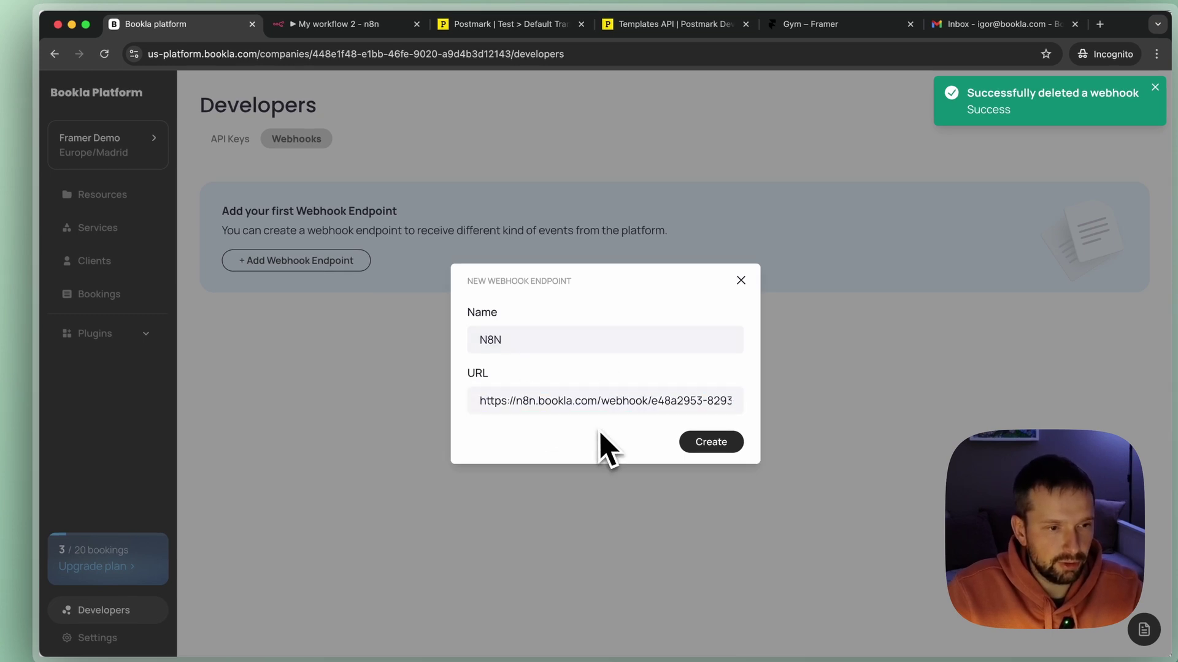
left_click(712, 444)
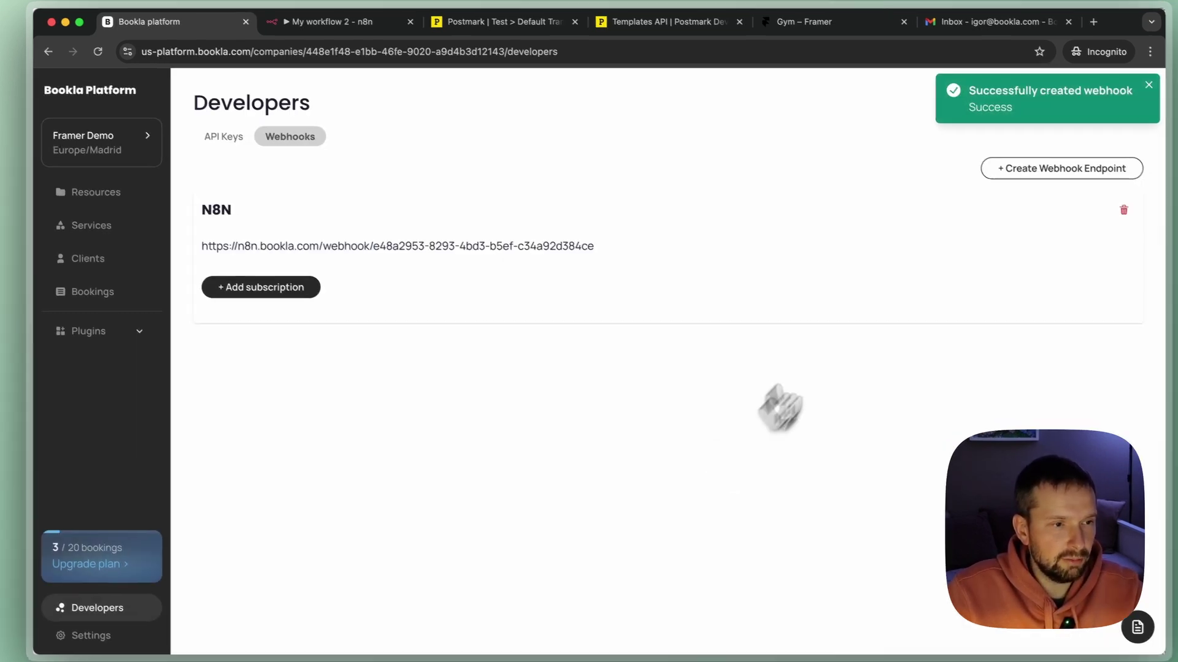
Add a Booking subscription to booking.created on the endpoint, then return to n8n.
left_click(279, 291)
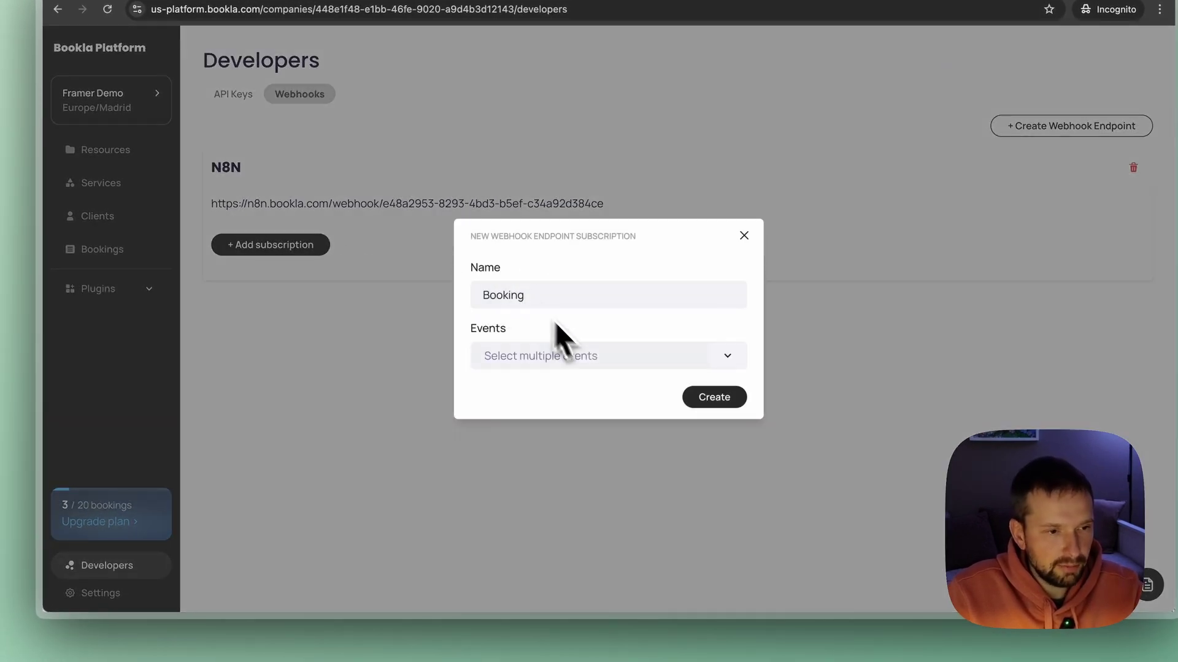
left_click(661, 362)
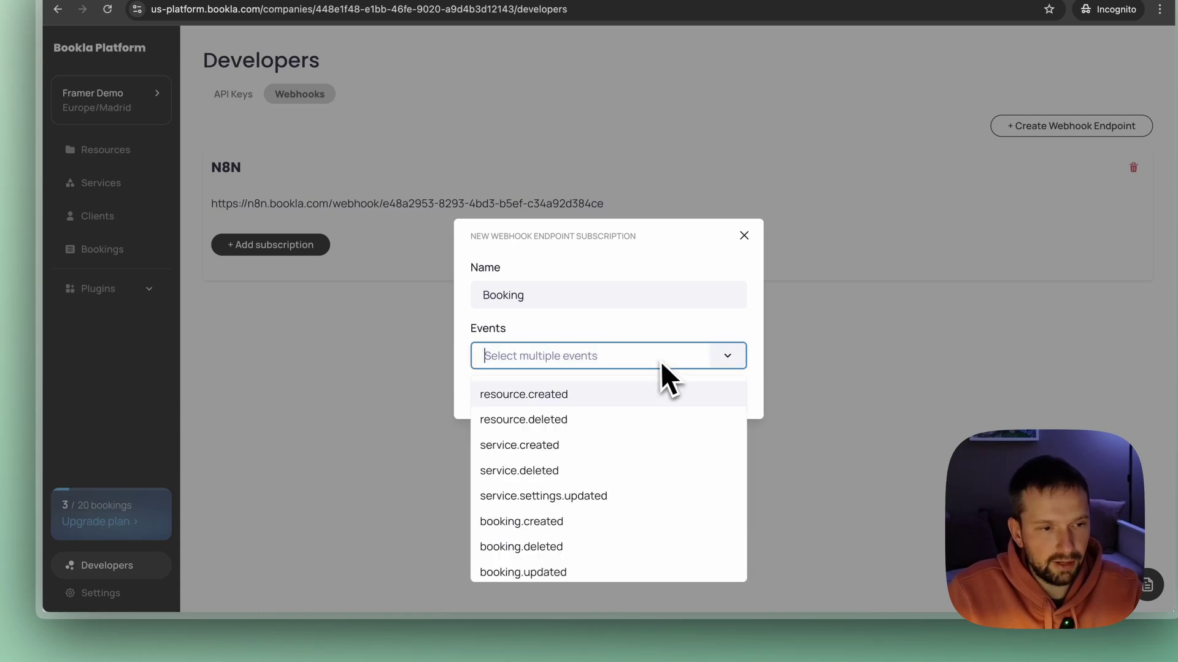
left_click(531, 520)
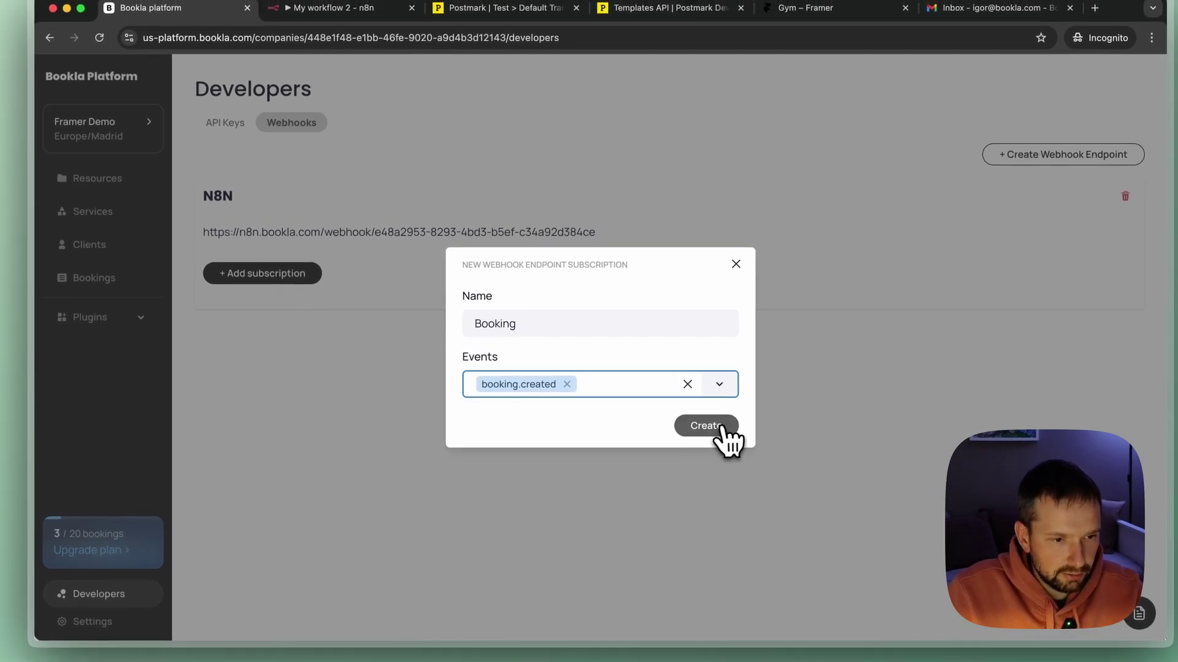
left_click(723, 398)
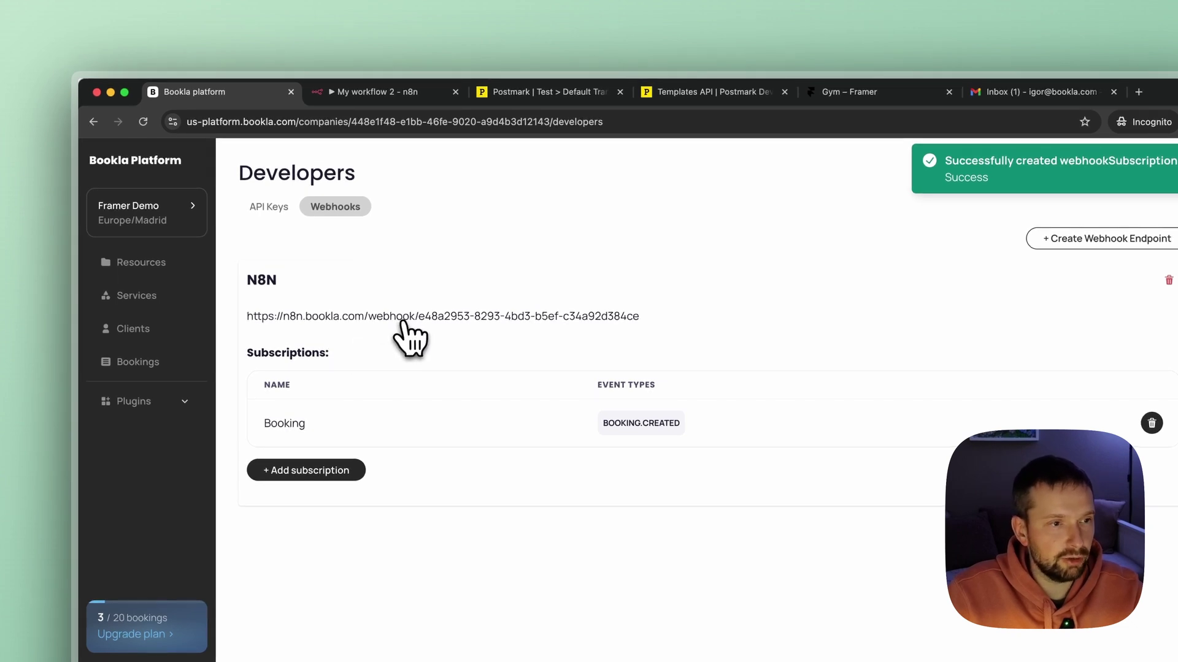
left_click(384, 94)
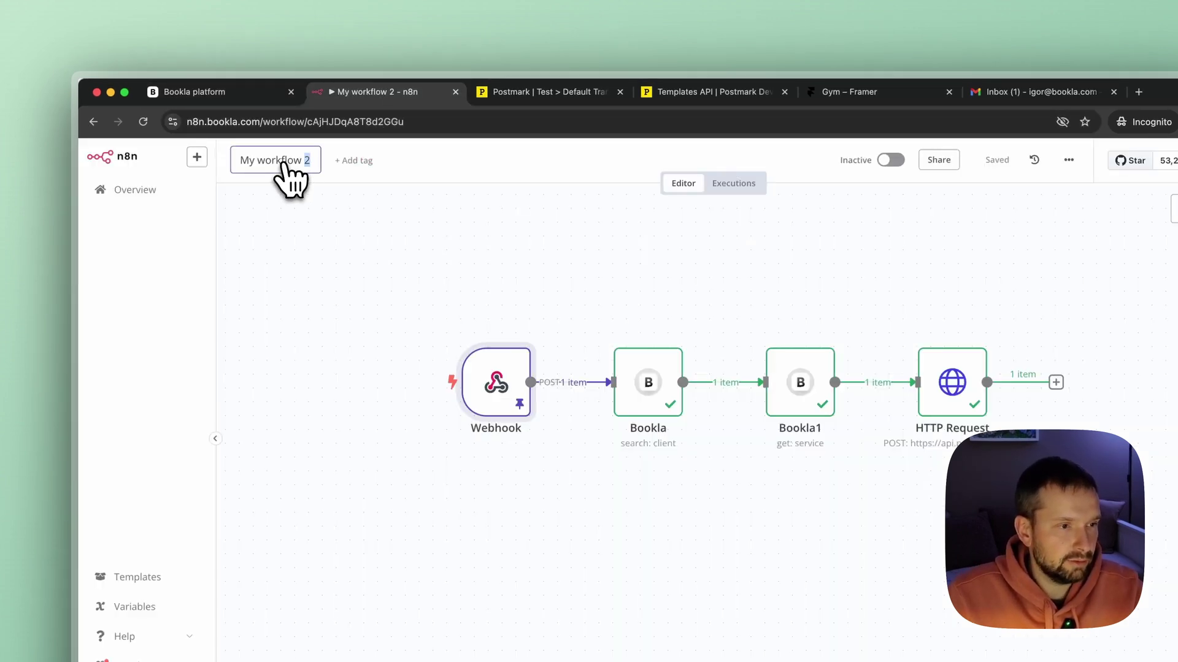
Rename the workflow to 'Confirmation Email' and switch it to Active for production webhook calls.
type("Conf")
type("irmation ")
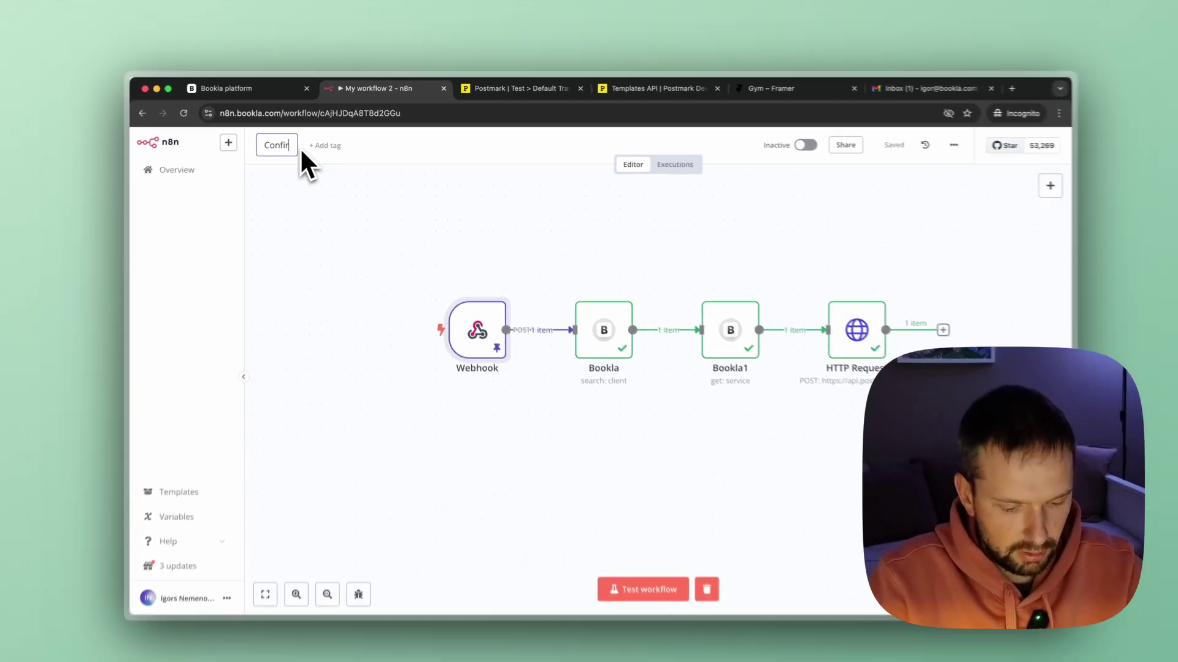
type("Email")
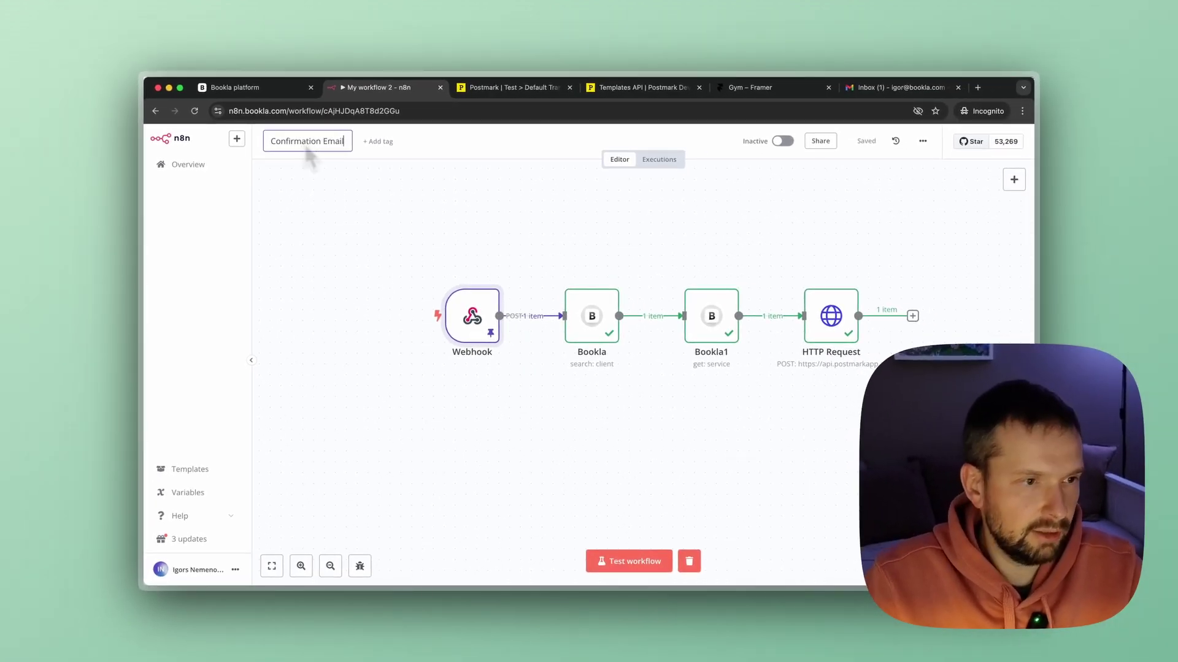
key("Return")
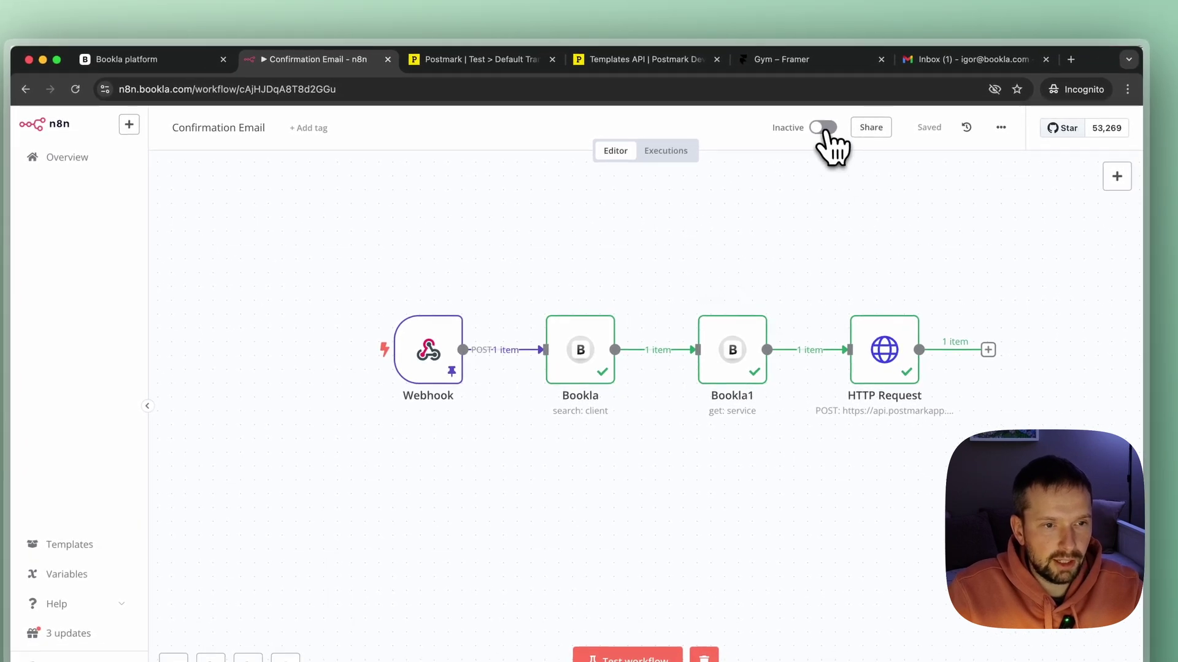
left_click(824, 128)
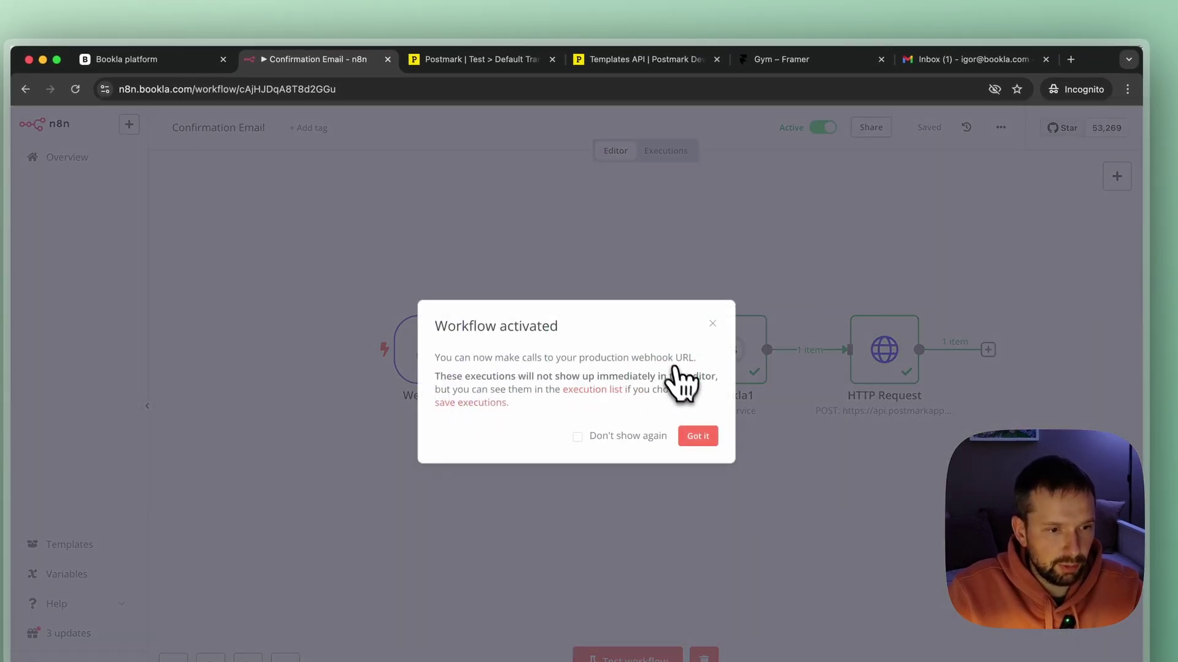
left_click(705, 435)
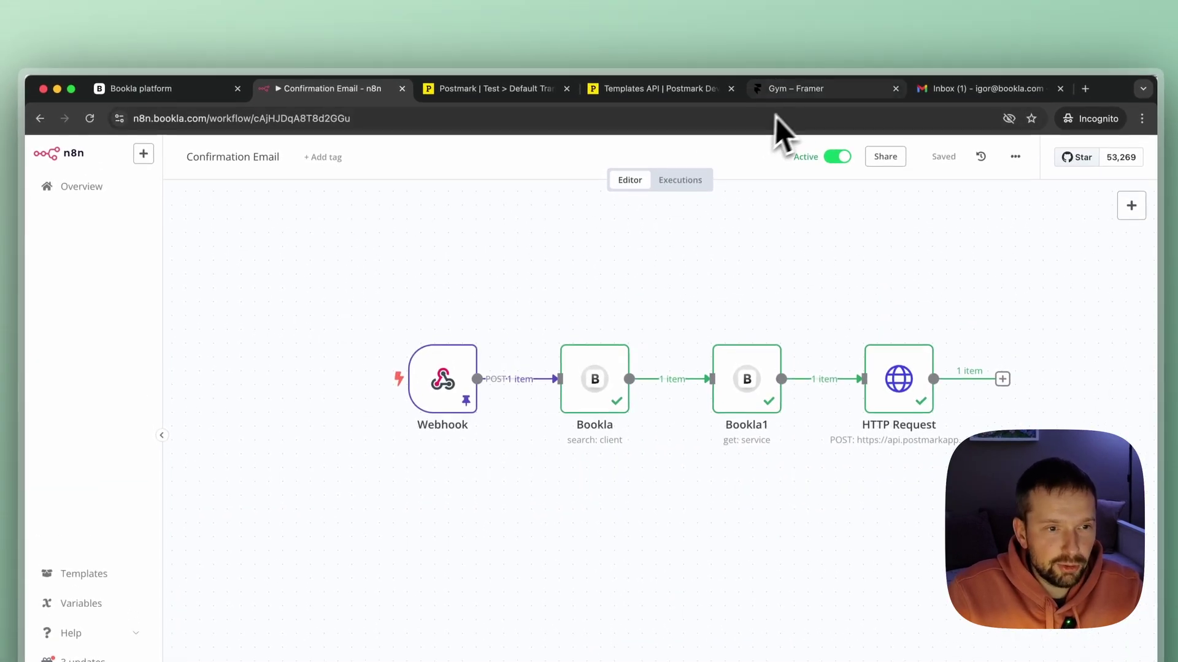
left_click(793, 49)
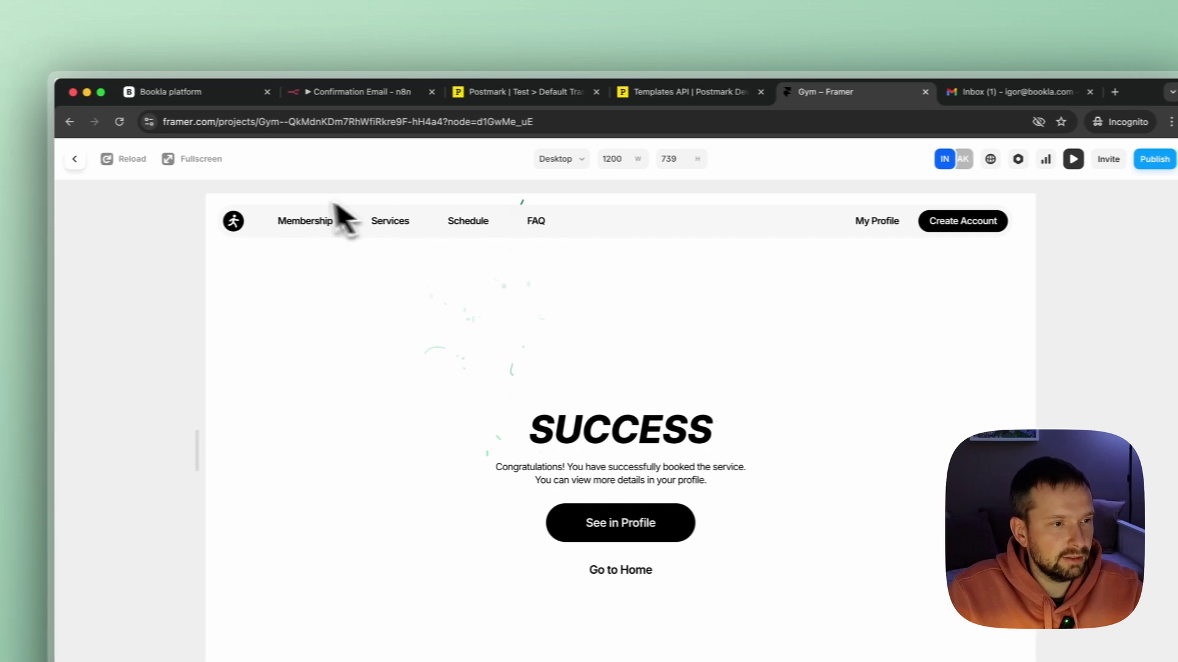
Preview the Personal Training booking page and pick Tuesday December 31 at 12:00 PM.
left_click(100, 160)
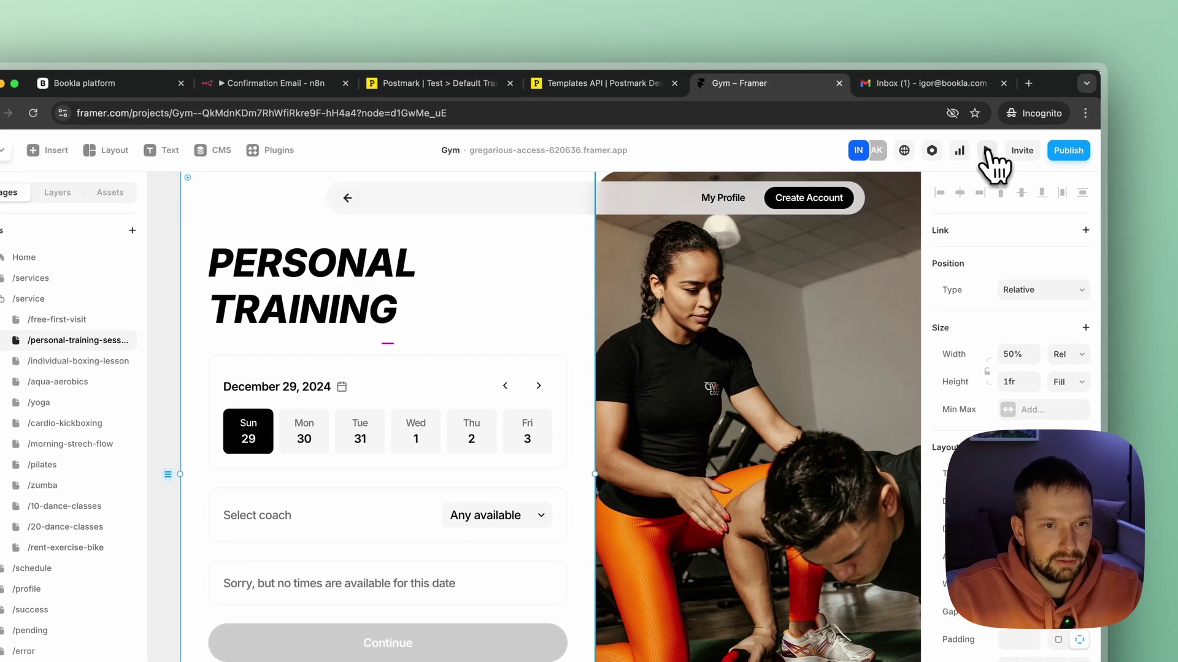
left_click(988, 151)
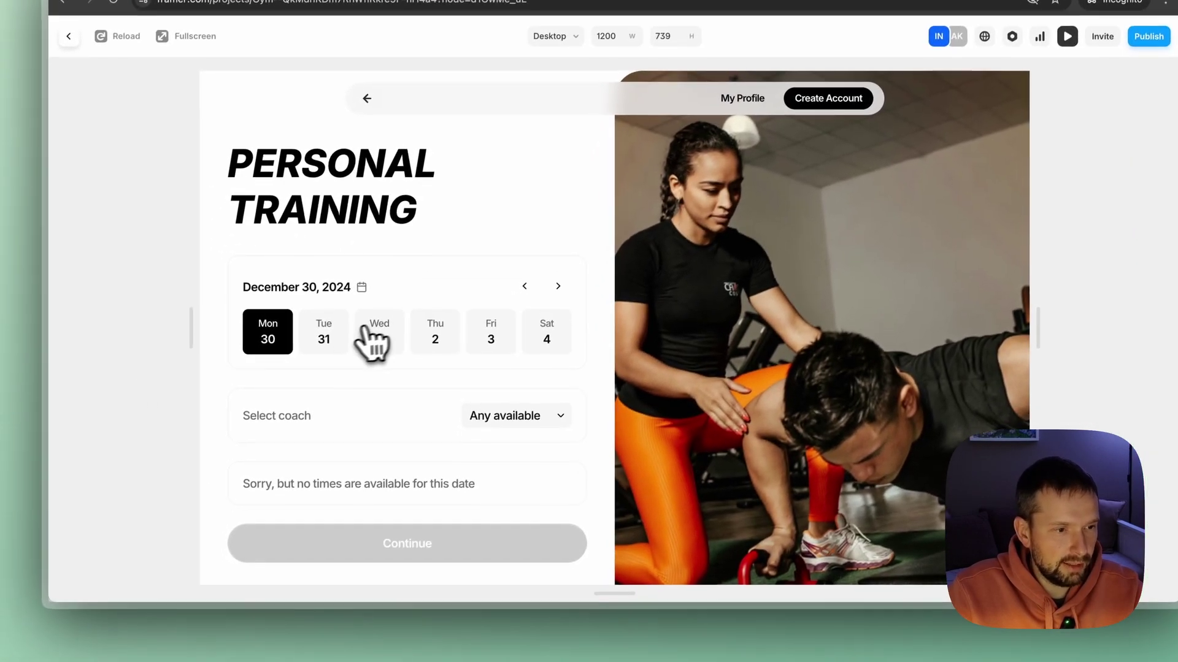
left_click(247, 457)
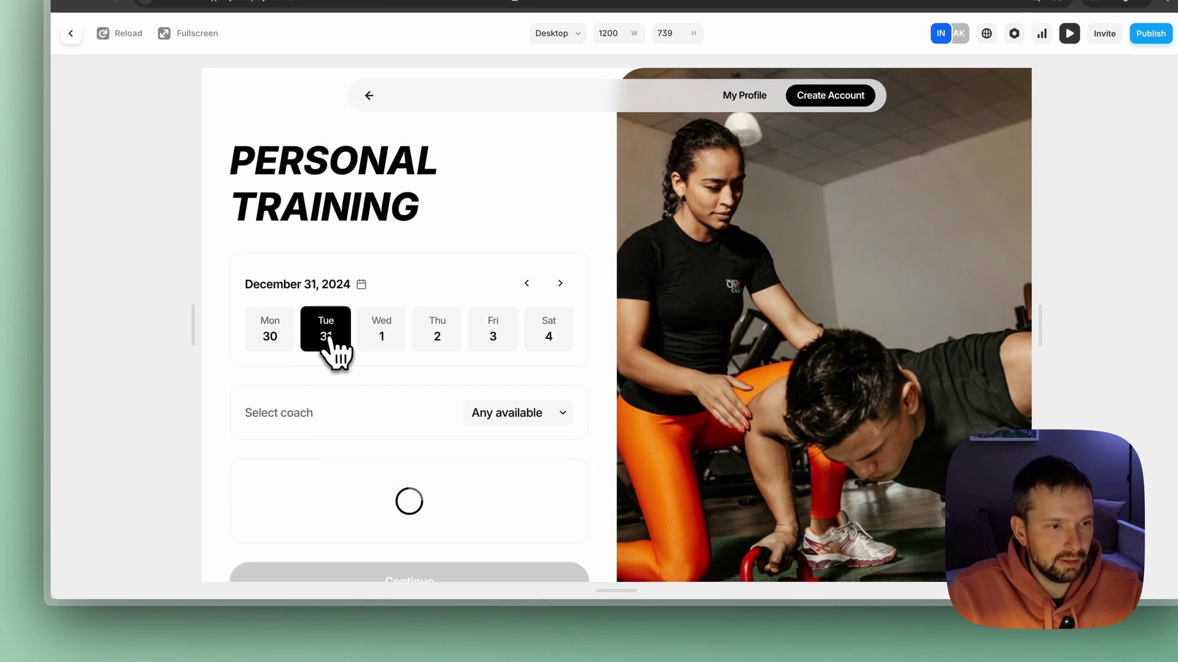
scroll(341, 350, "down", 2)
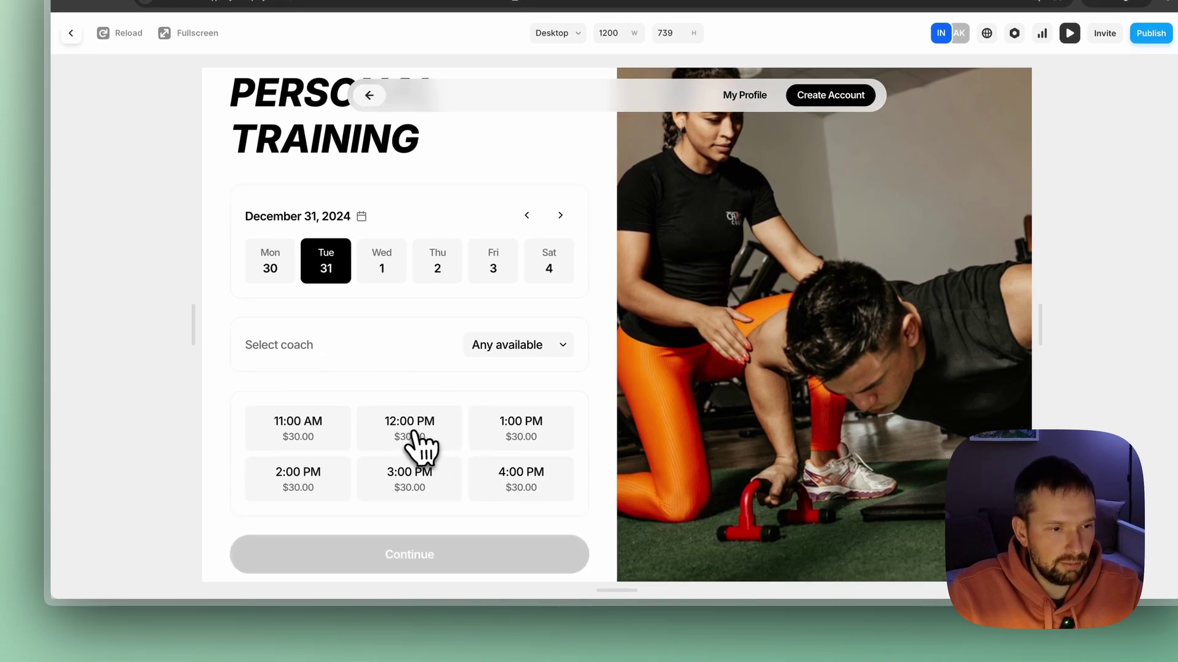
left_click(411, 432)
scroll(433, 423, "down", 1)
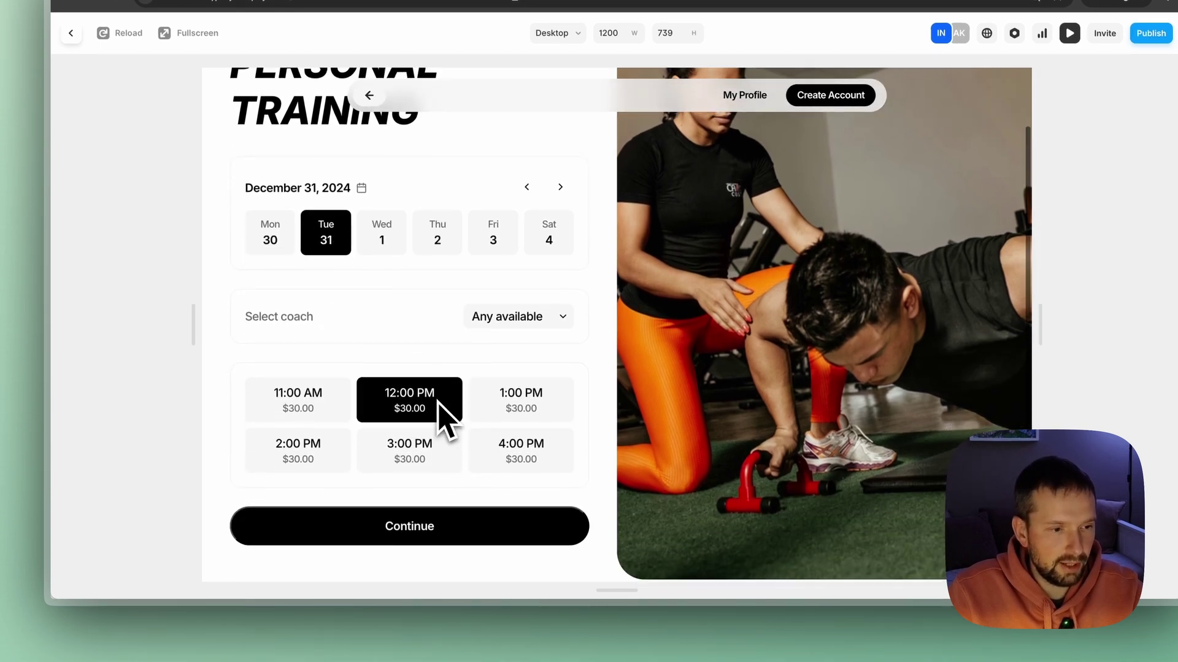
left_click(436, 533)
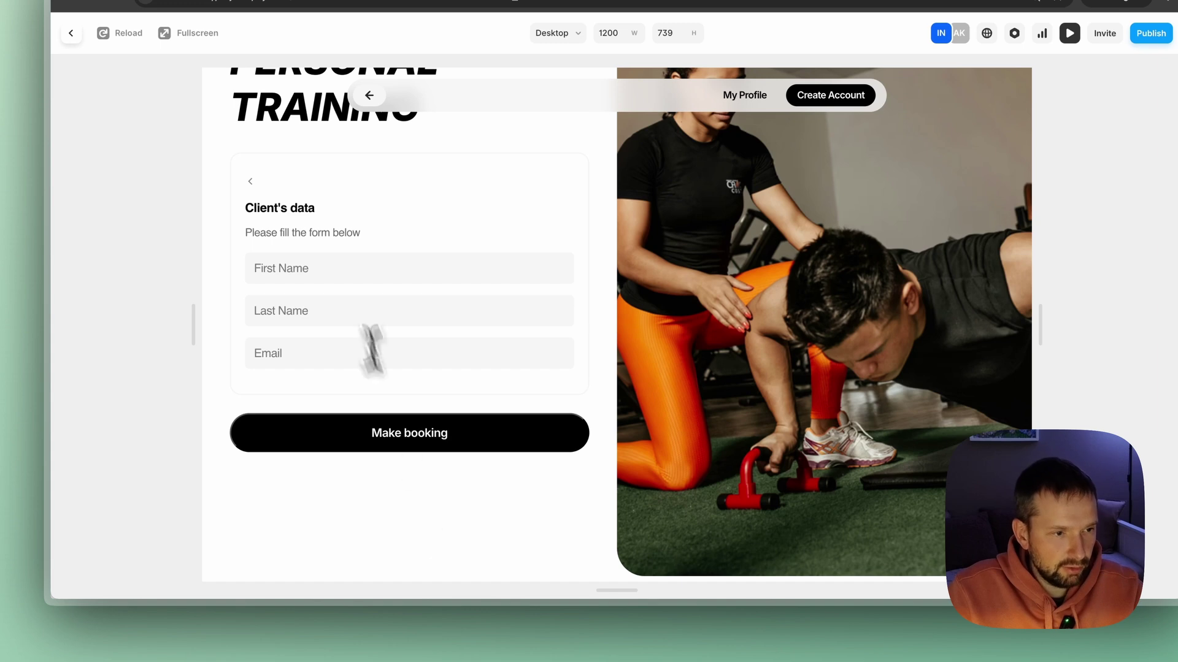
Enter the client's first name, last name and e-mail, then submit the booking.
left_click(333, 269)
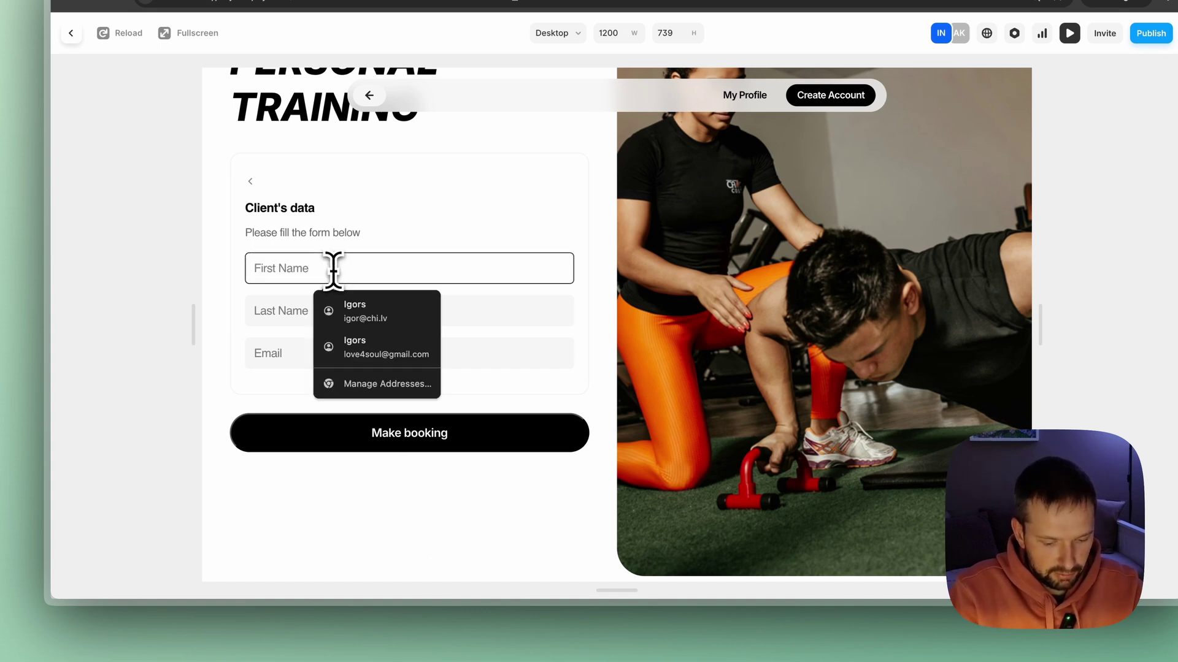
key("Tab")
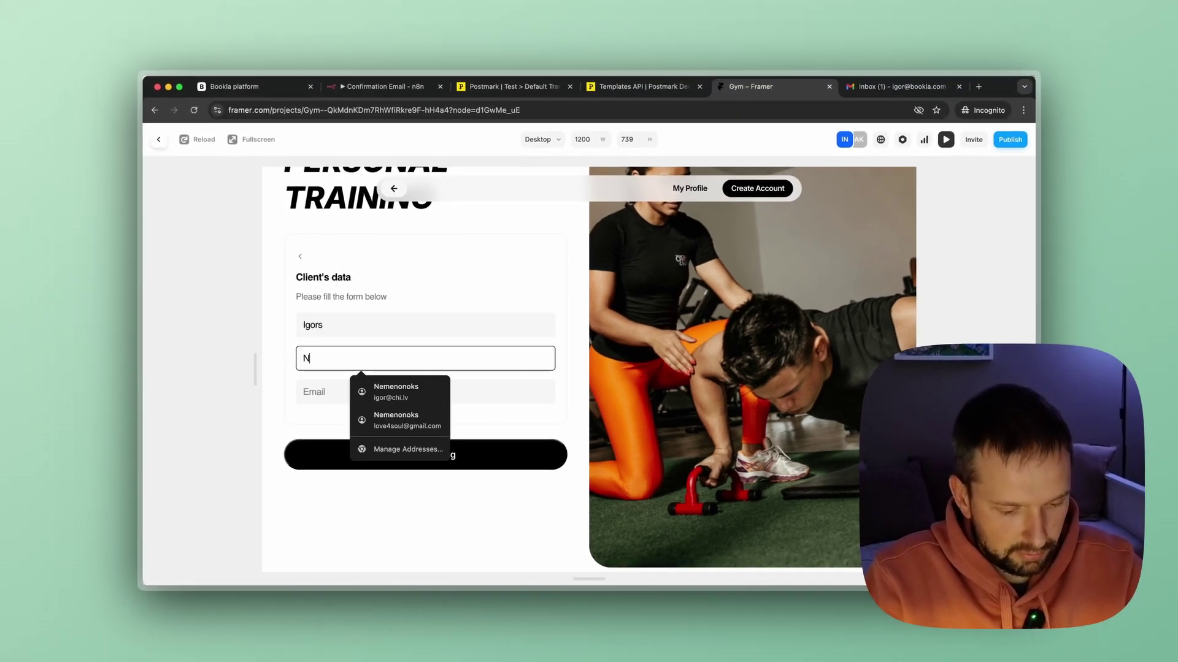
key("Tab")
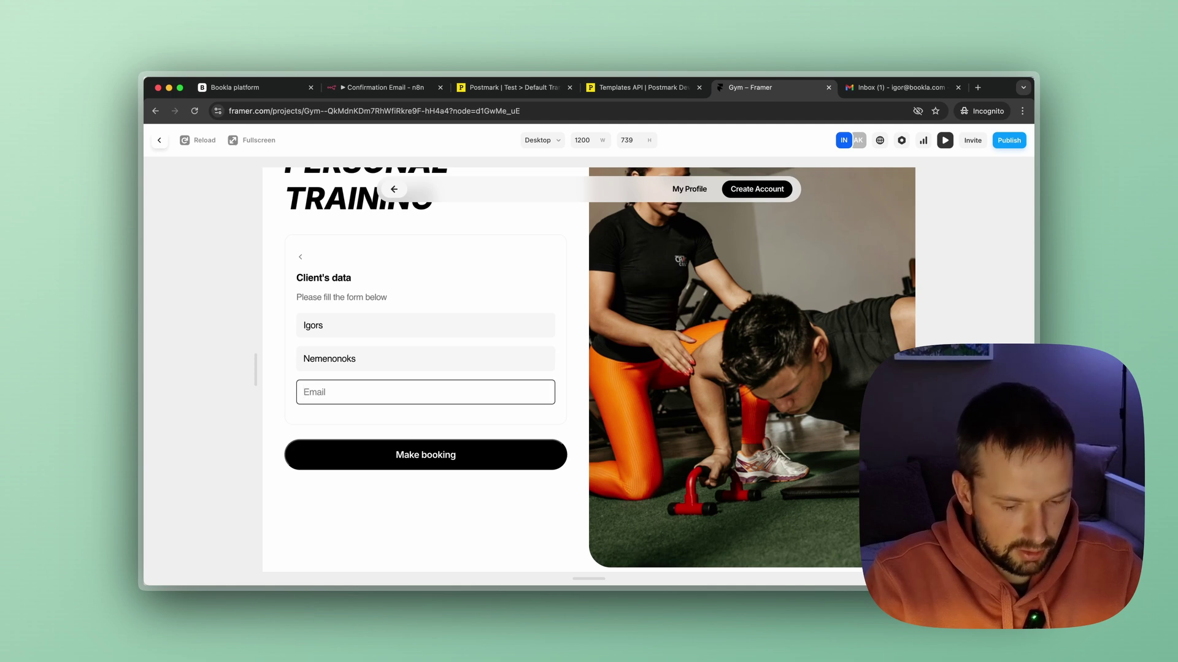
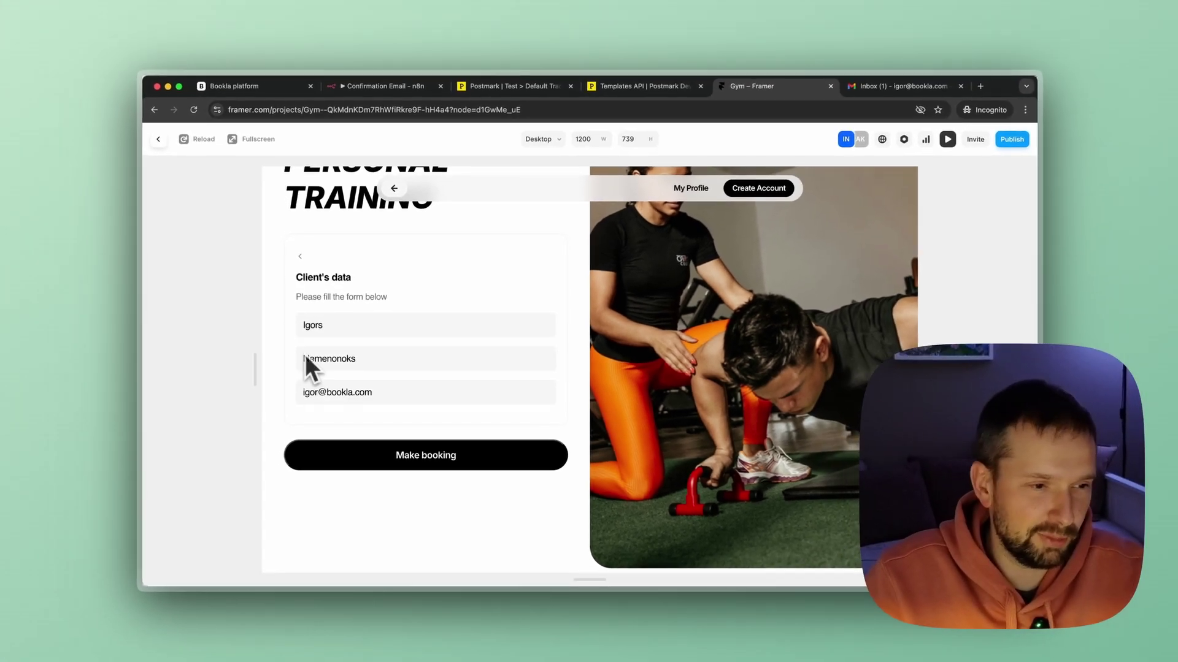
left_click(383, 466)
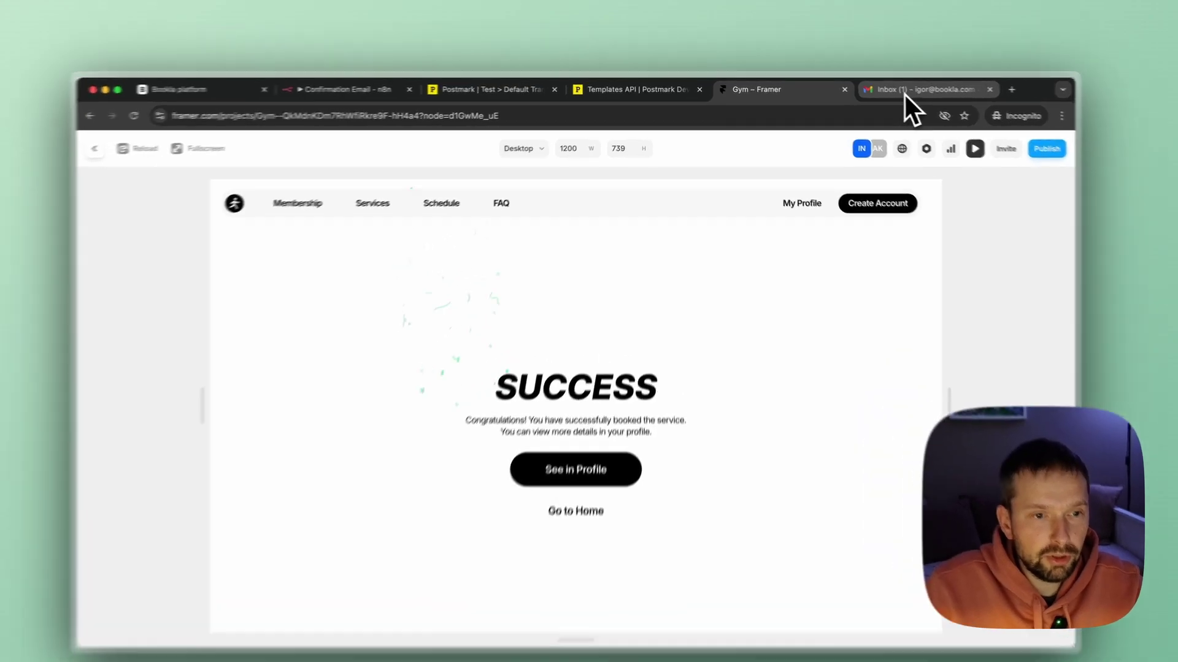
Open the inbox email 'Yahoo! Your booking was confirmed!' showing Personal Training on 2024-12-31.
left_click(886, 87)
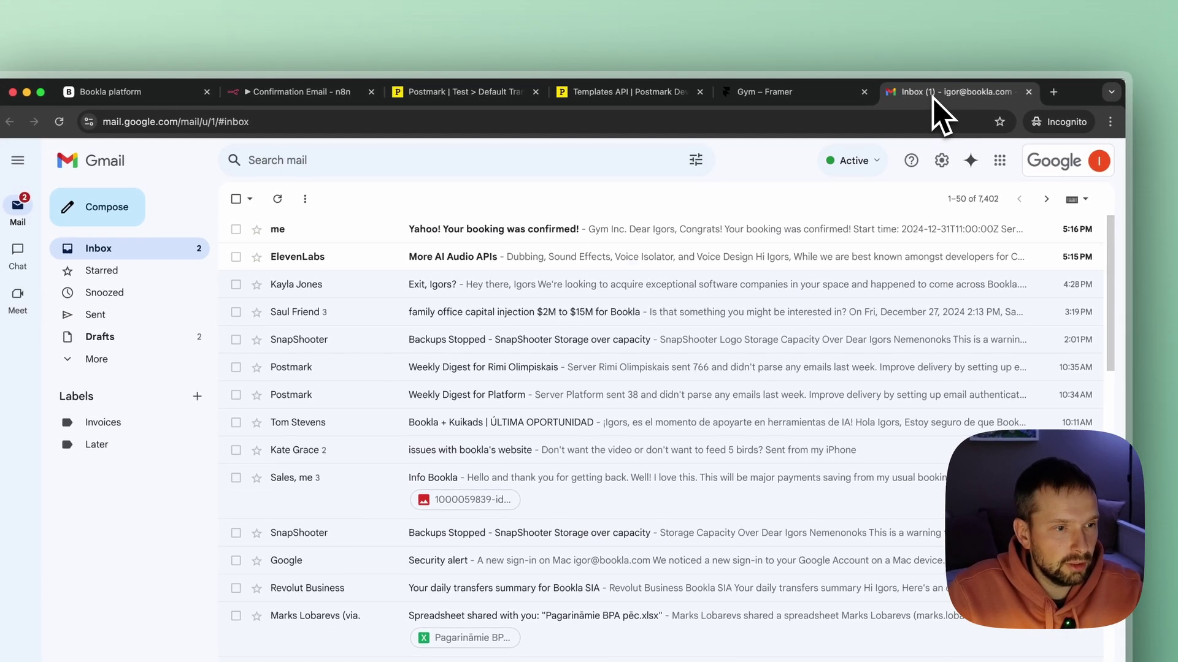
left_click(304, 232)
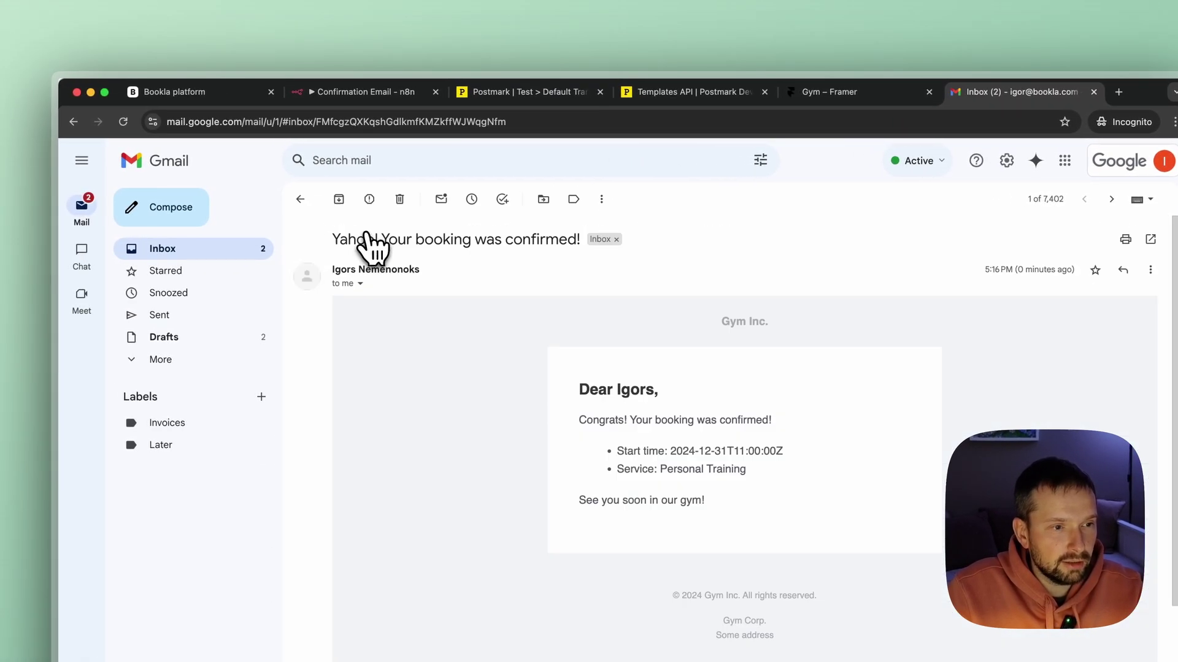